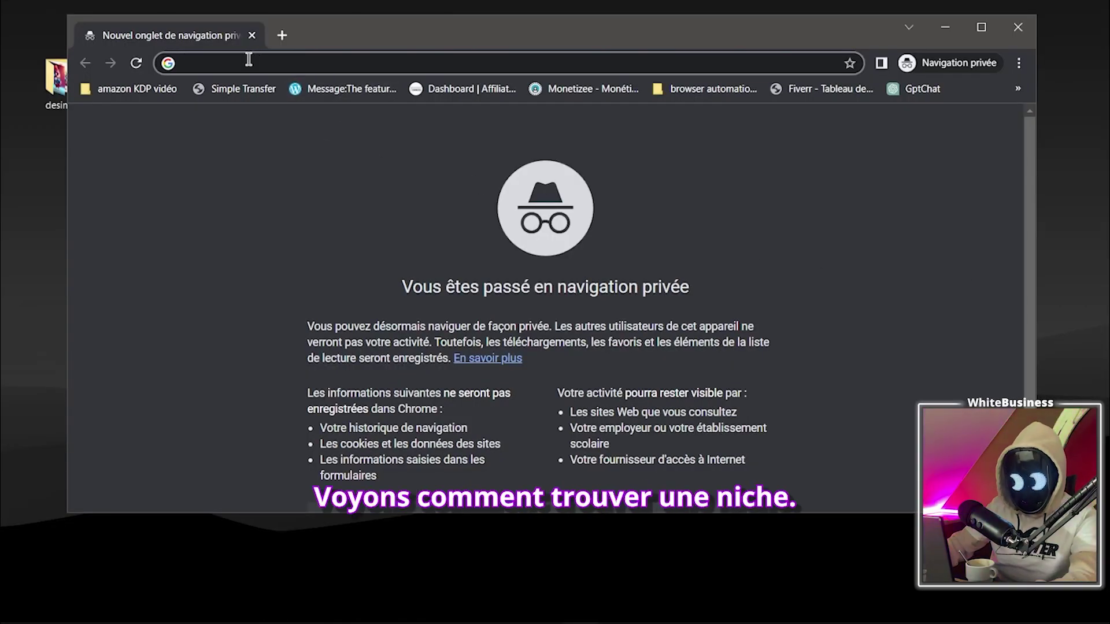
- Open etsy.com and search the marketplace for "t-shirt papa"
type("etsy.com")
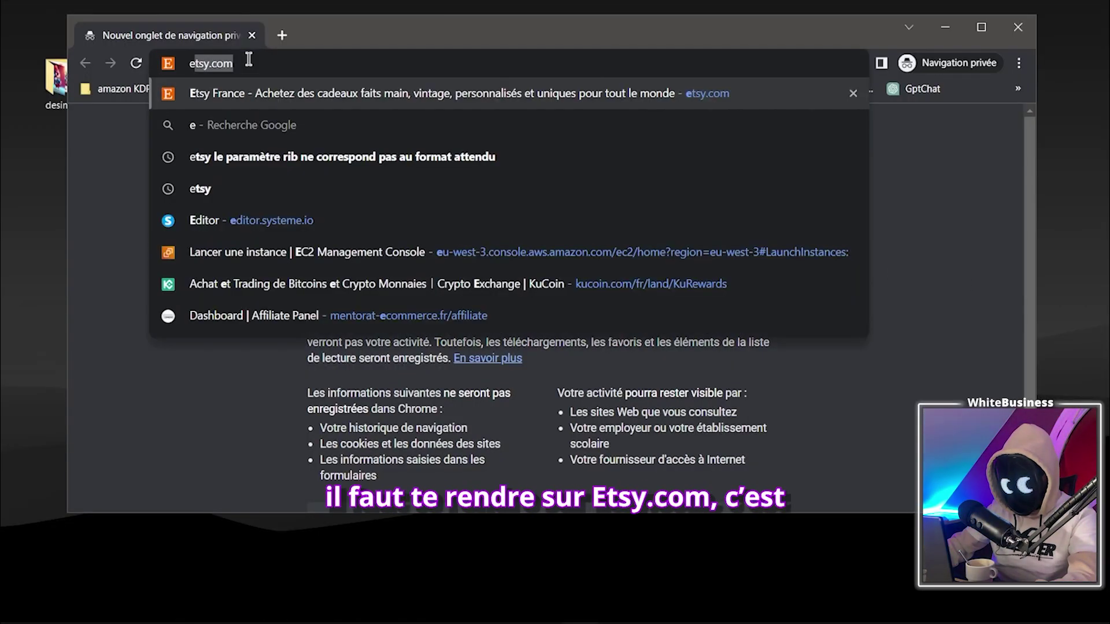
key("Return")
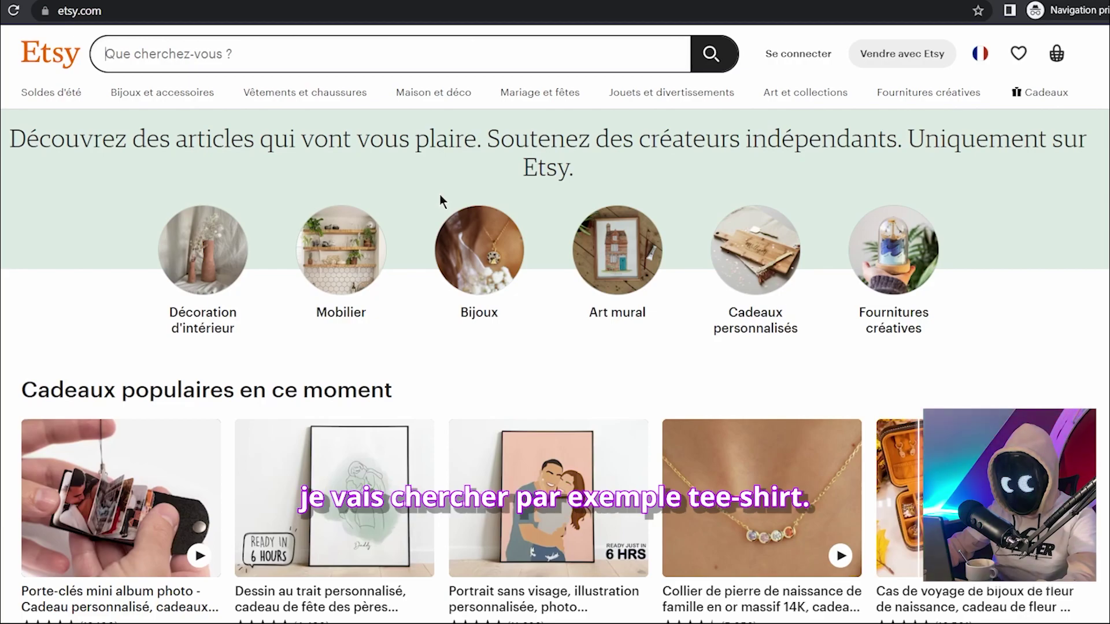
type("t-shirt papa")
key("Return")
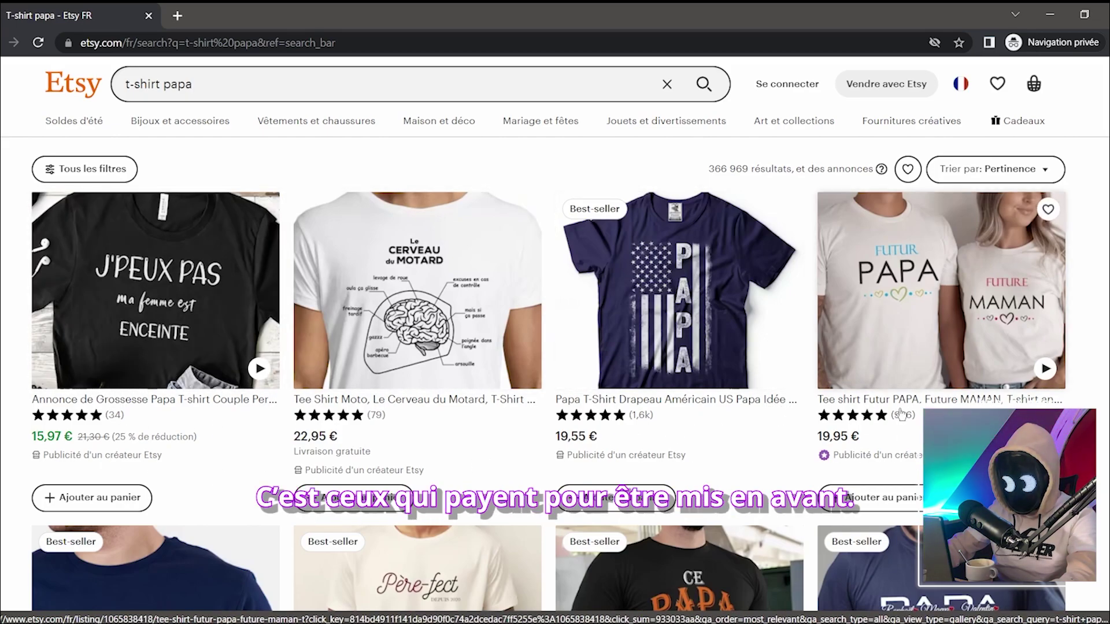
- Browse the "t-shirt papa" results for non-sponsored best-sellers and open the personalised Mario-style "Super Papa" T-shirt listing
scroll(730, 373, "down", 10)
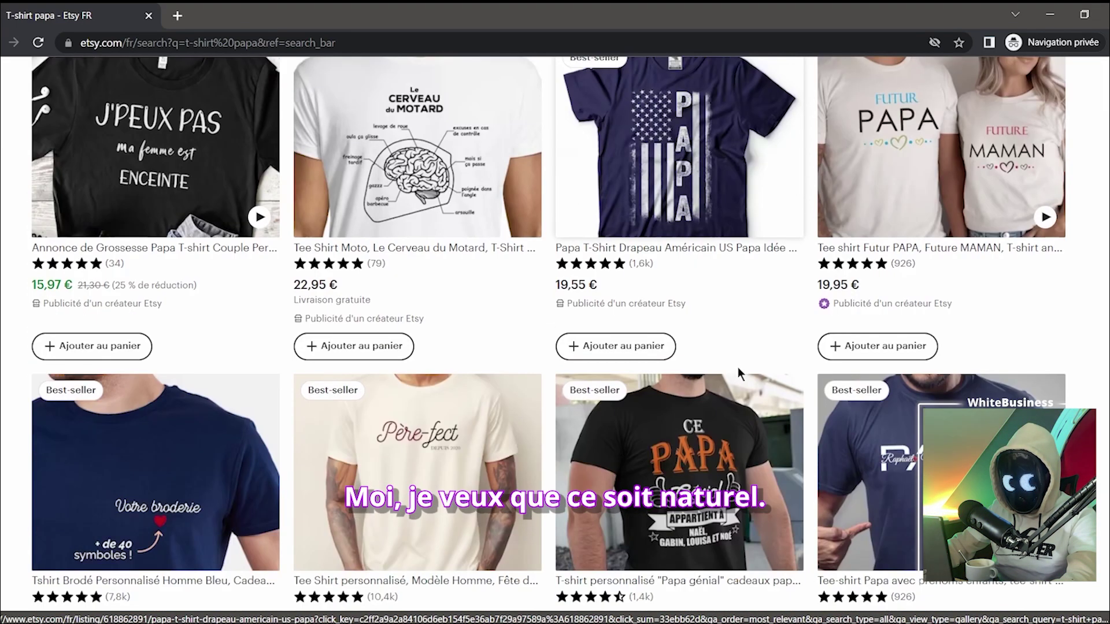
scroll(628, 319, "down", 10)
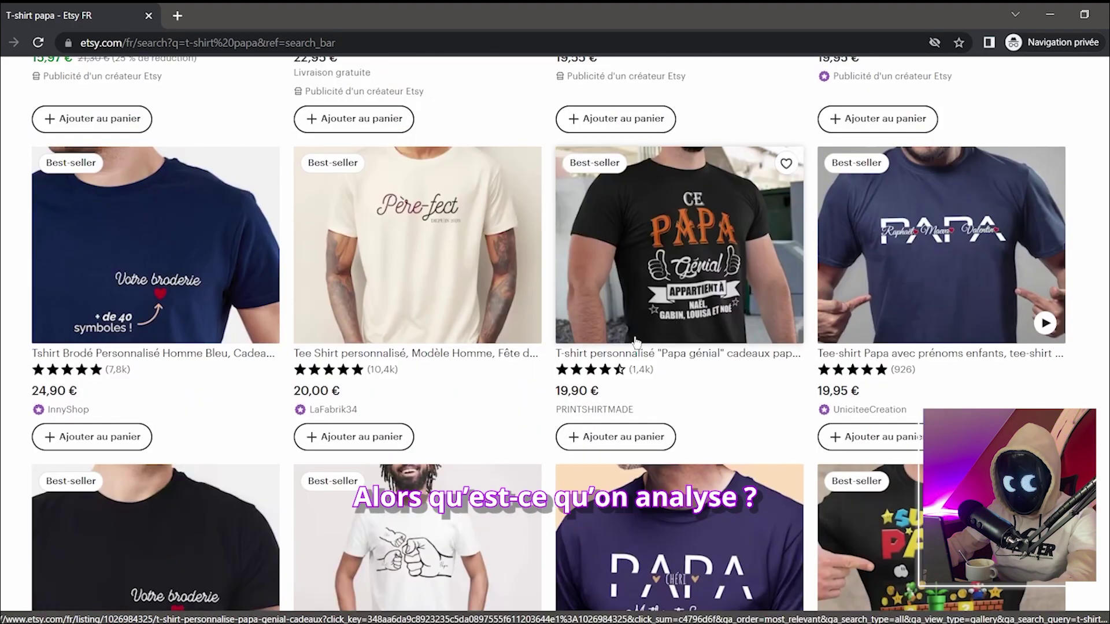
scroll(833, 432, "up", 3)
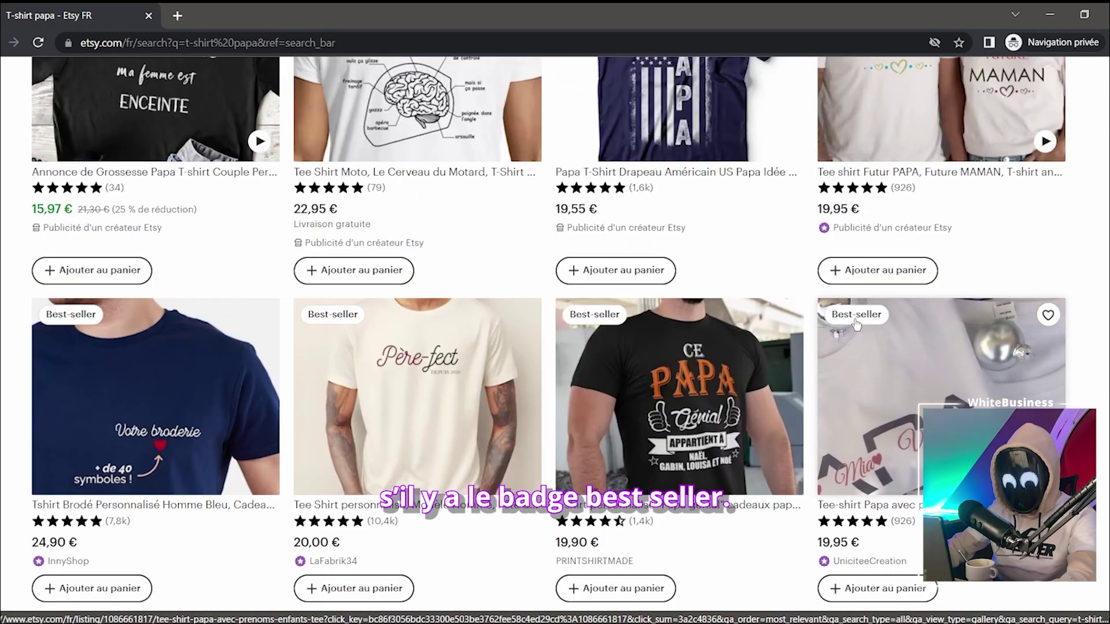
scroll(756, 399, "up", 3)
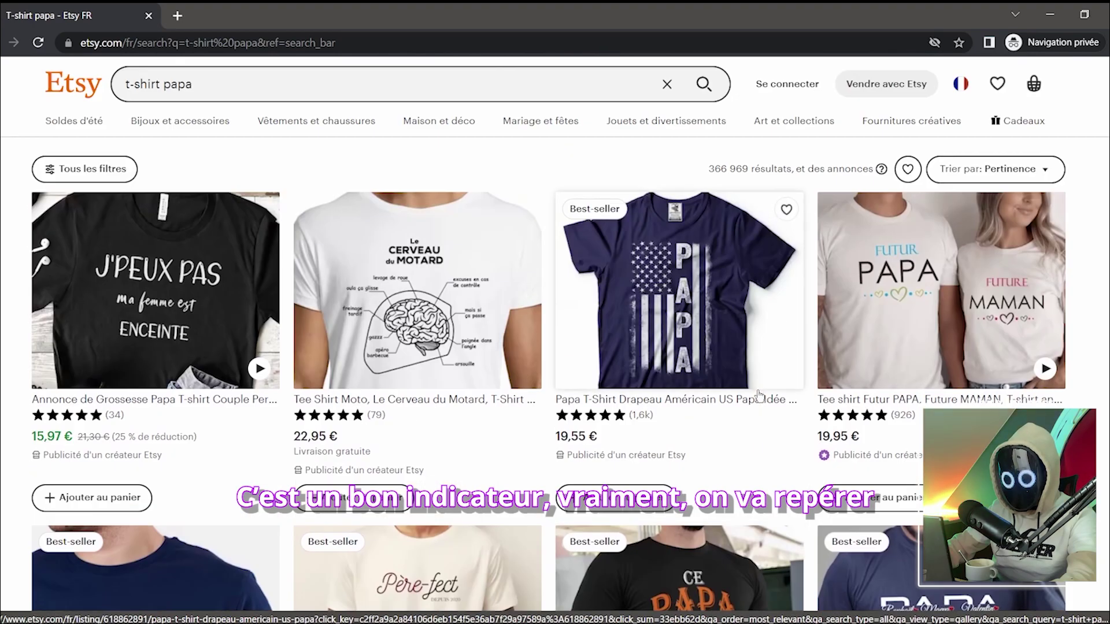
scroll(717, 398, "down", 3)
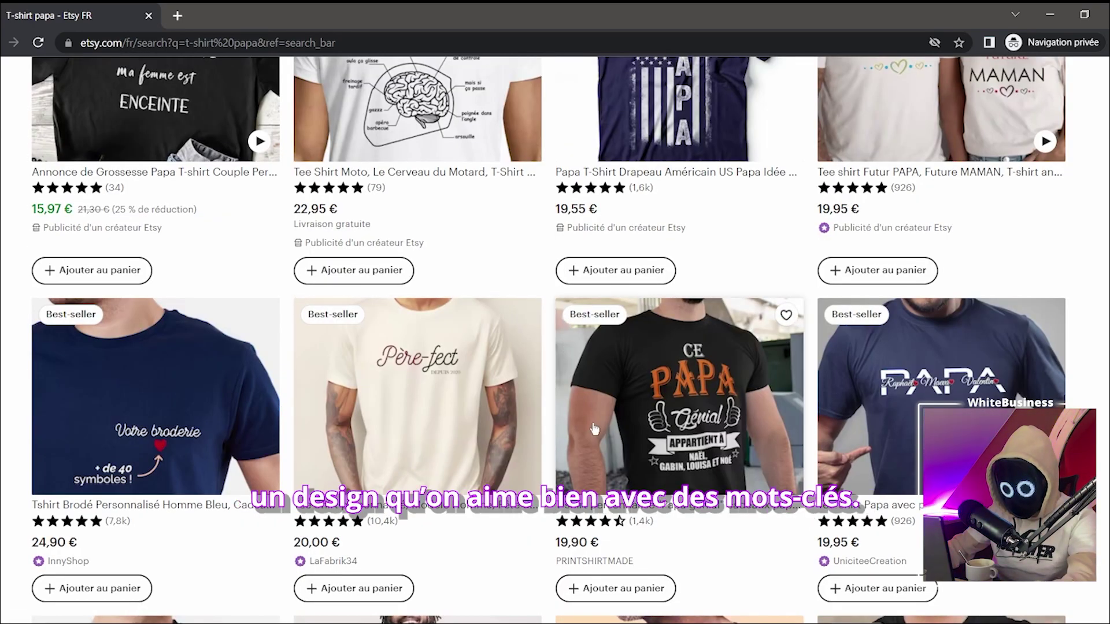
scroll(558, 523, "down", 5)
left_click(879, 387)
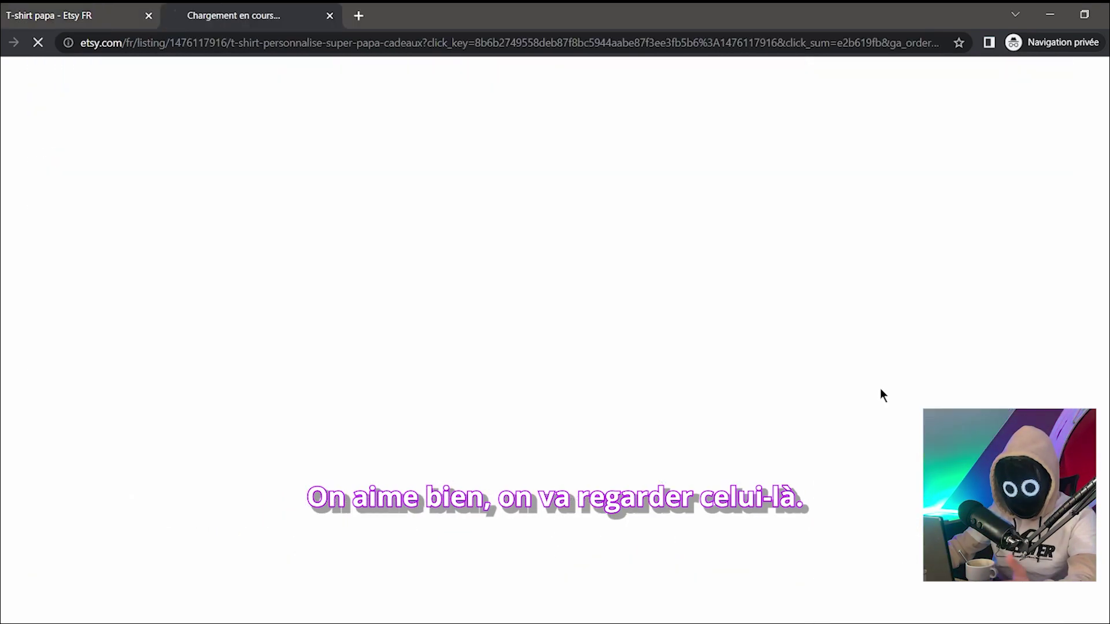
- Examine the "Super Papa" listing's item reviews and its number of favourites near the end of the page
scroll(772, 354, "down", 8)
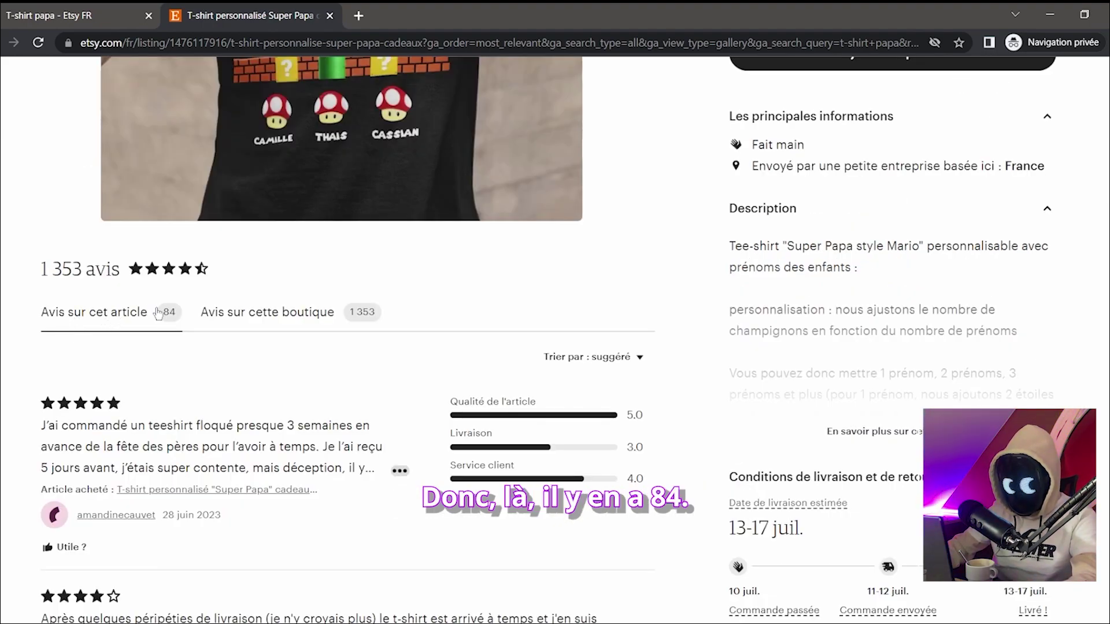
scroll(602, 512, "up", 1)
scroll(610, 504, "down", 5)
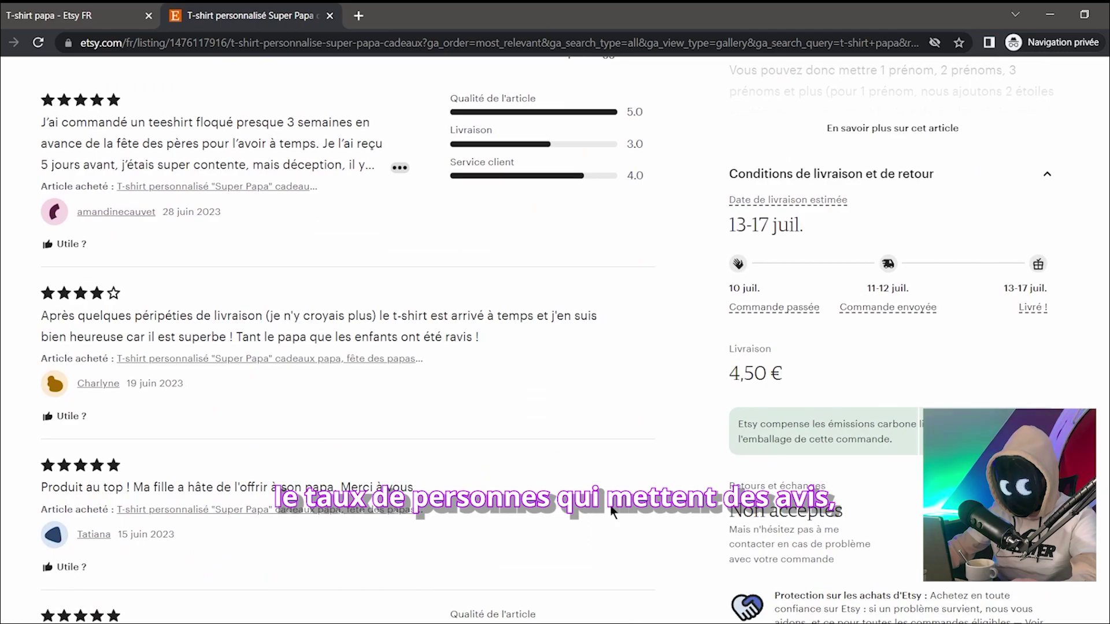
scroll(550, 456, "down", 20)
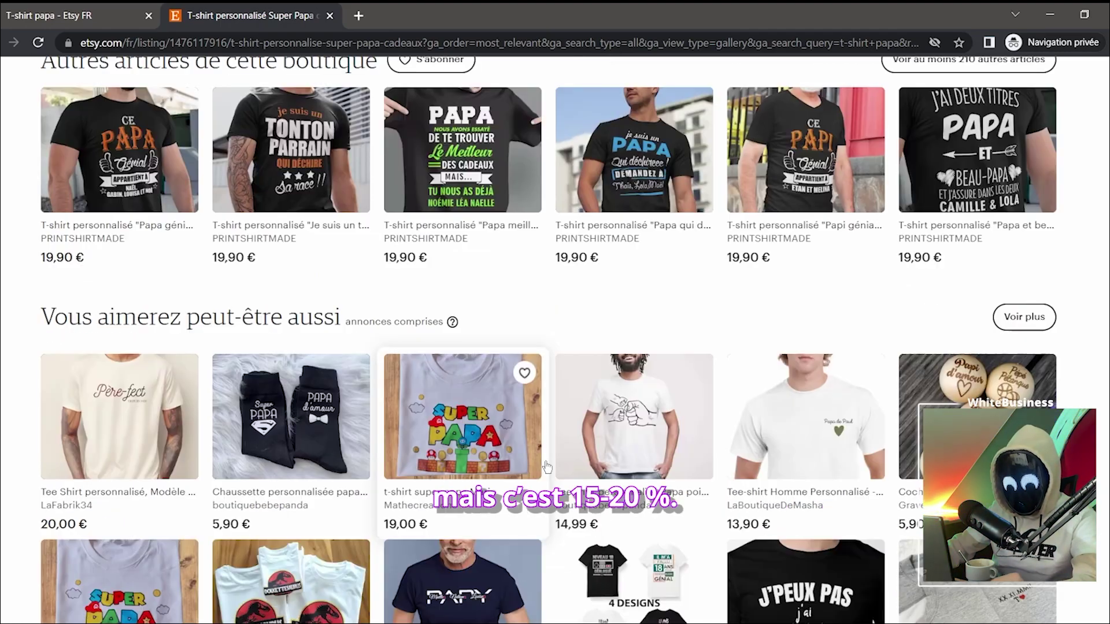
scroll(543, 453, "up", 4)
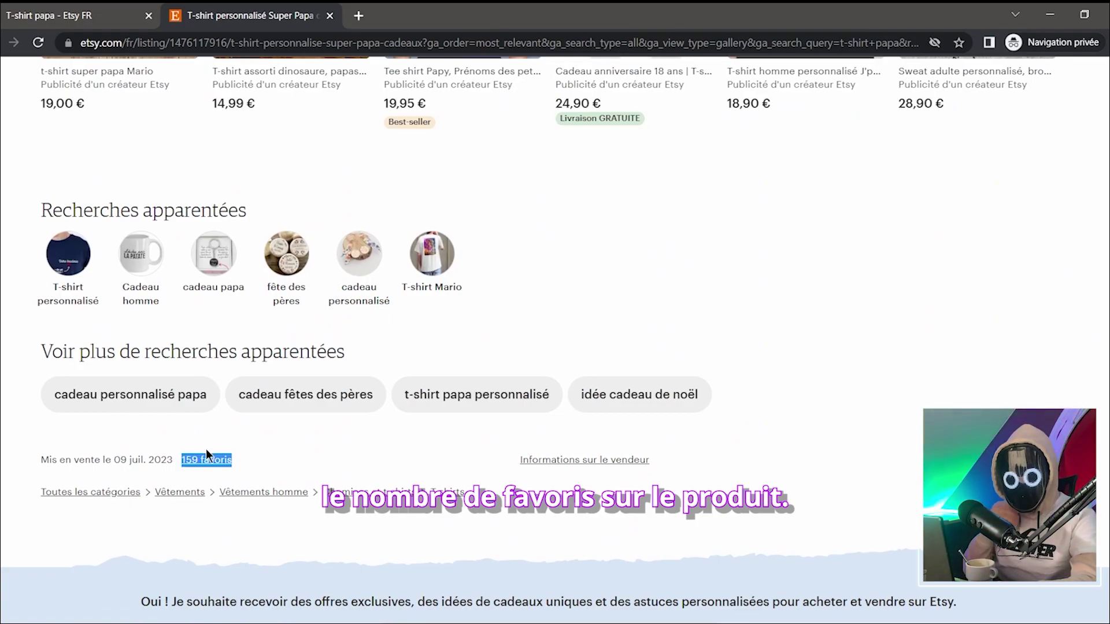
left_click(268, 460)
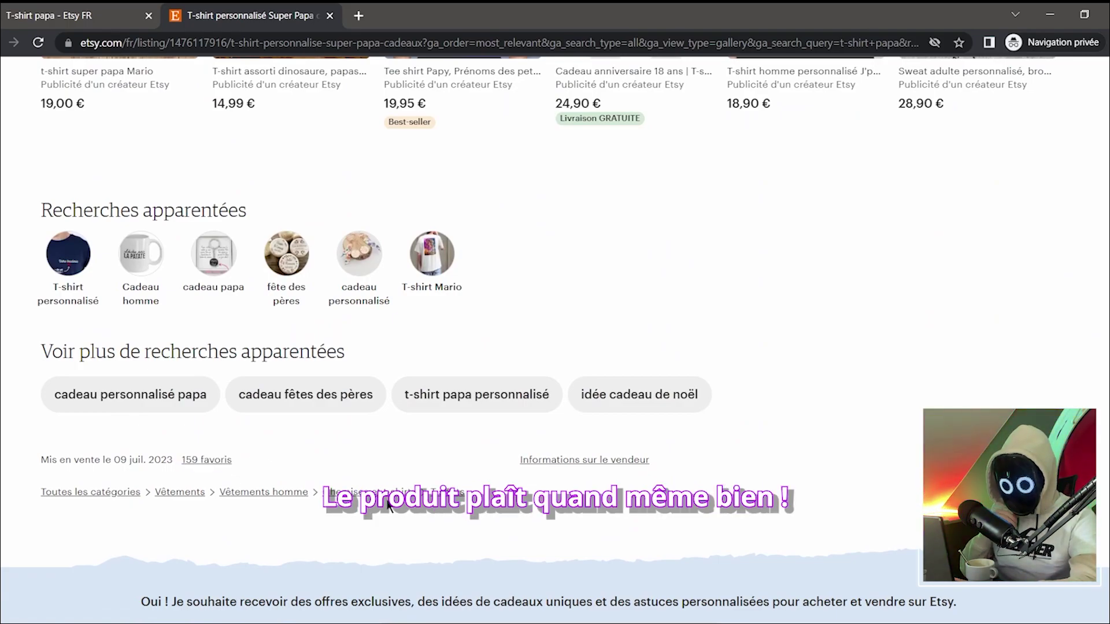
- Search Etsy for "t-shirt père animaux" and check the number of competing results
key("Home")
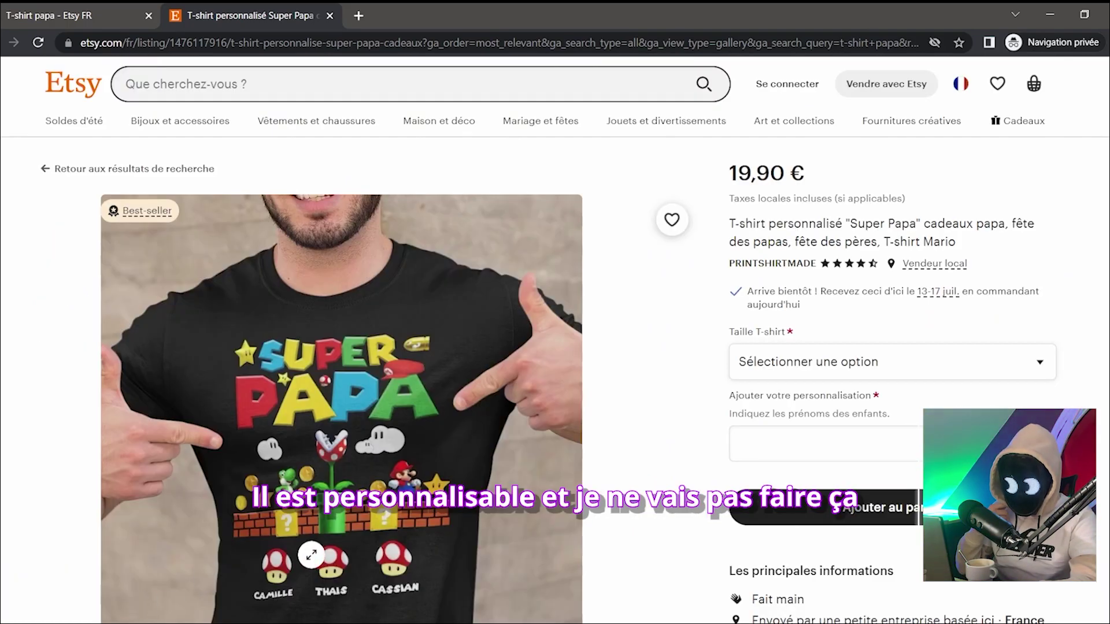
left_click(219, 164)
left_click(297, 84)
left_click(297, 84)
left_click_drag(296, 84, 95, 87)
left_click_drag(717, 169, 861, 197)
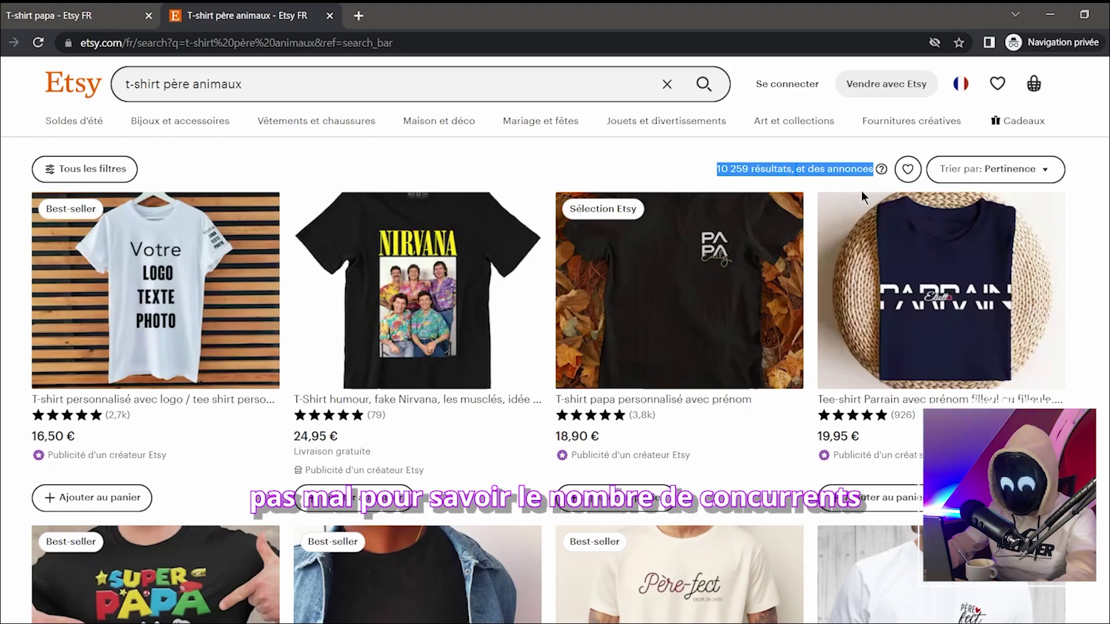
left_click(682, 174)
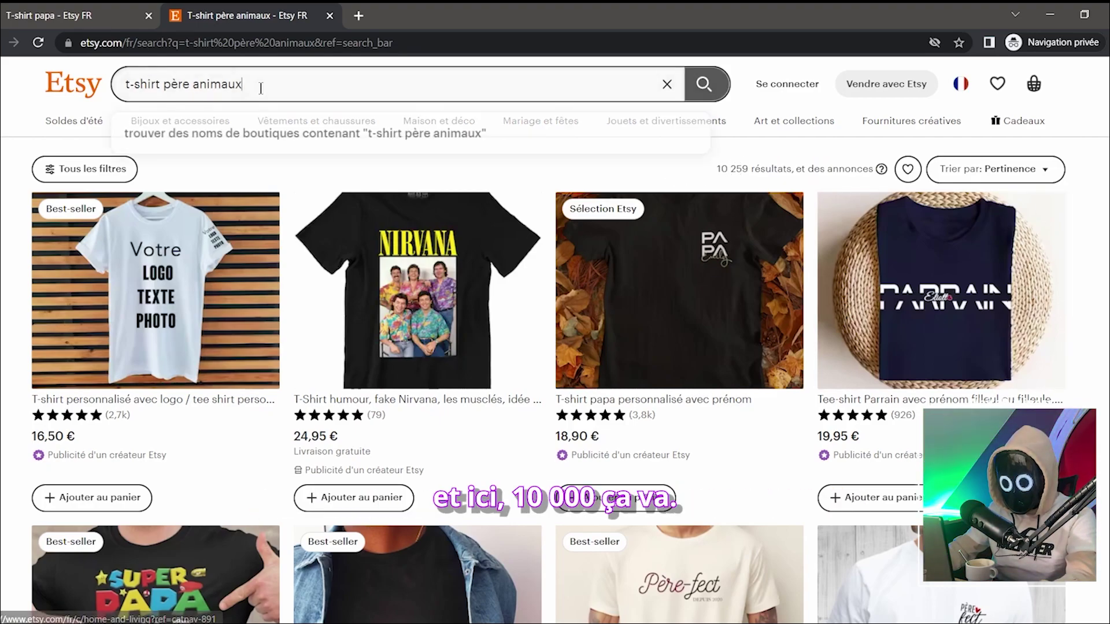
- Replace the search with "t-shirt papa poule" and check how many results compete for that keyword
left_click_drag(280, 90, 90, 87)
type("t-shirt papa poule")
key("Return")
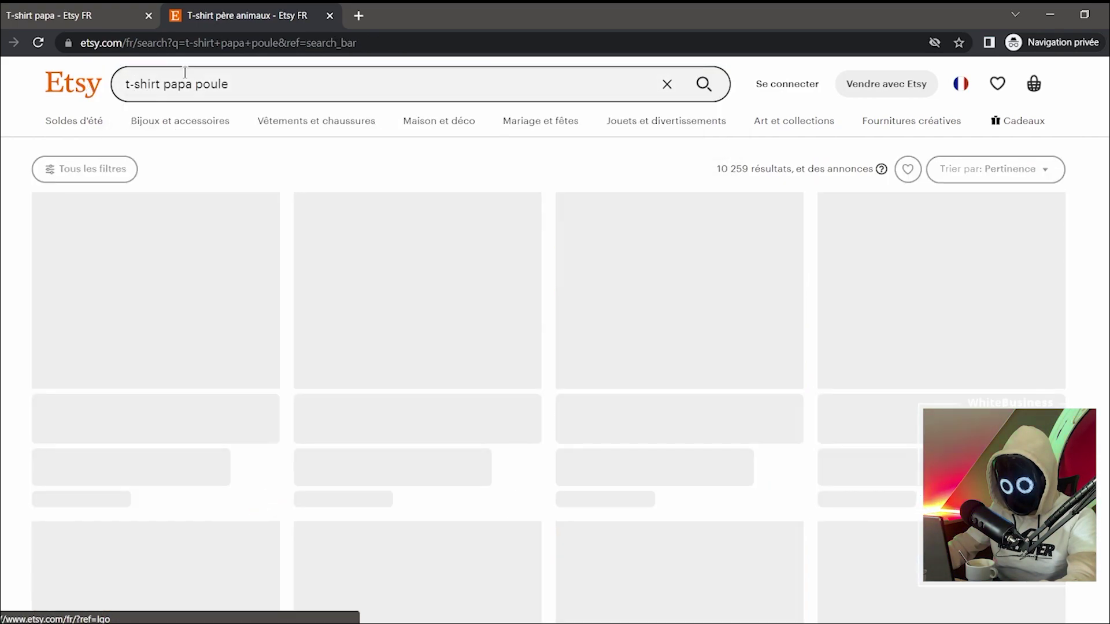
left_click_drag(721, 173, 839, 174)
left_click(713, 168)
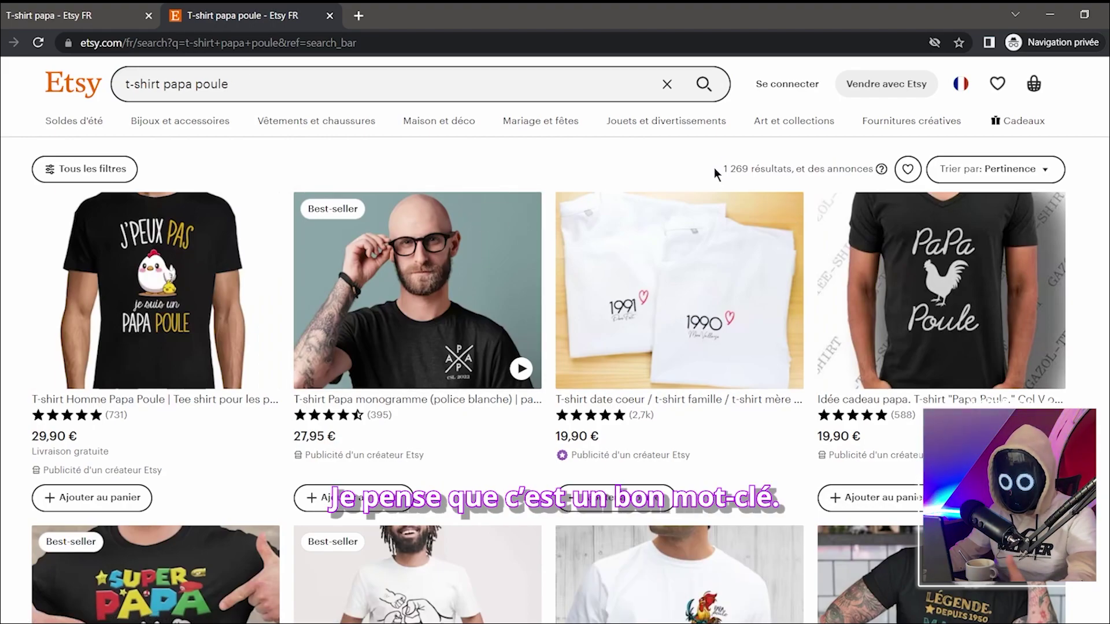
- Return to the "t-shirt papa" results, check the search suggestions and open the embroidered "Père-fect" T-shirt listing
left_click(75, 15)
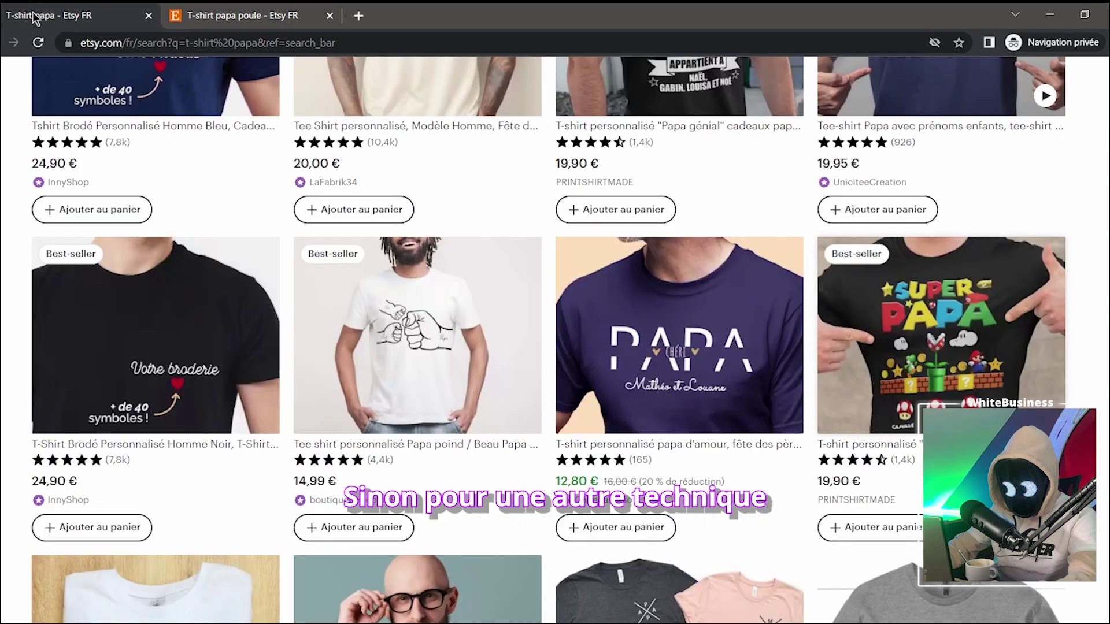
scroll(242, 80, "up", 5)
left_click(242, 81)
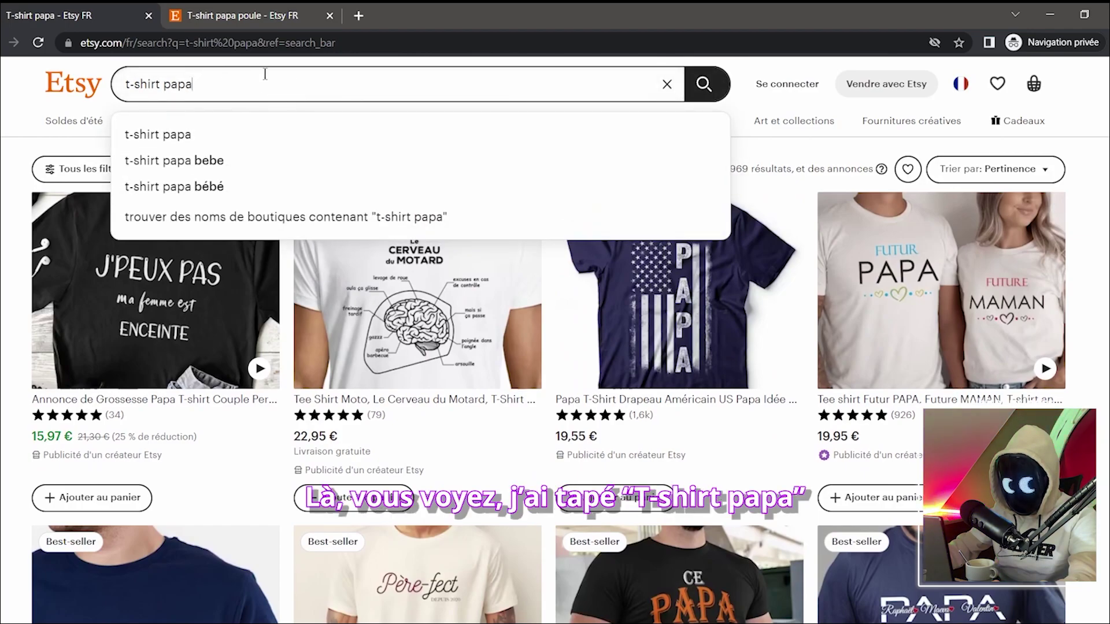
scroll(712, 445, "down", 10)
left_click(712, 445)
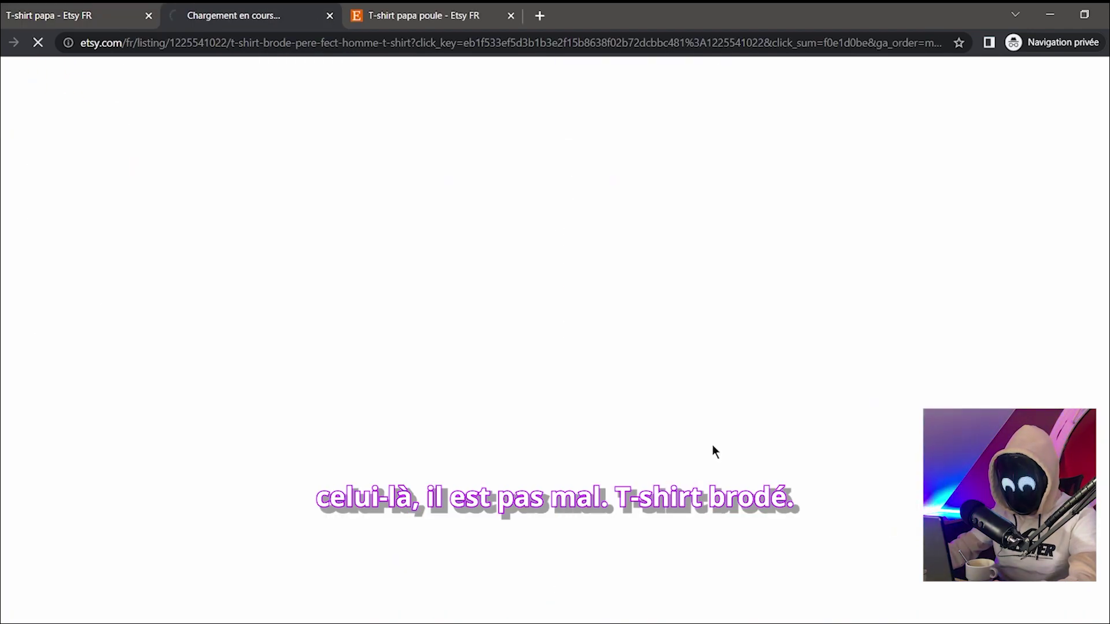
- Examine the "Père-fect" listing's photos, its item reviews and the details at the end of the page
scroll(725, 224, "down", 1)
left_click(61, 194)
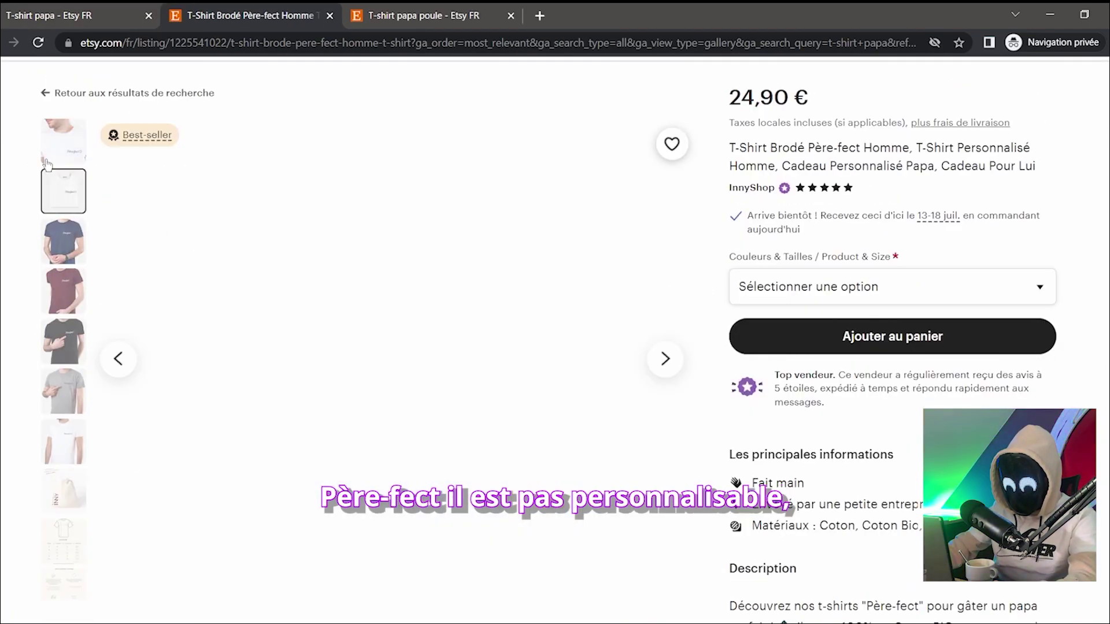
left_click(55, 153)
scroll(716, 266, "down", 4)
scroll(722, 255, "up", 4)
scroll(677, 260, "down", 5)
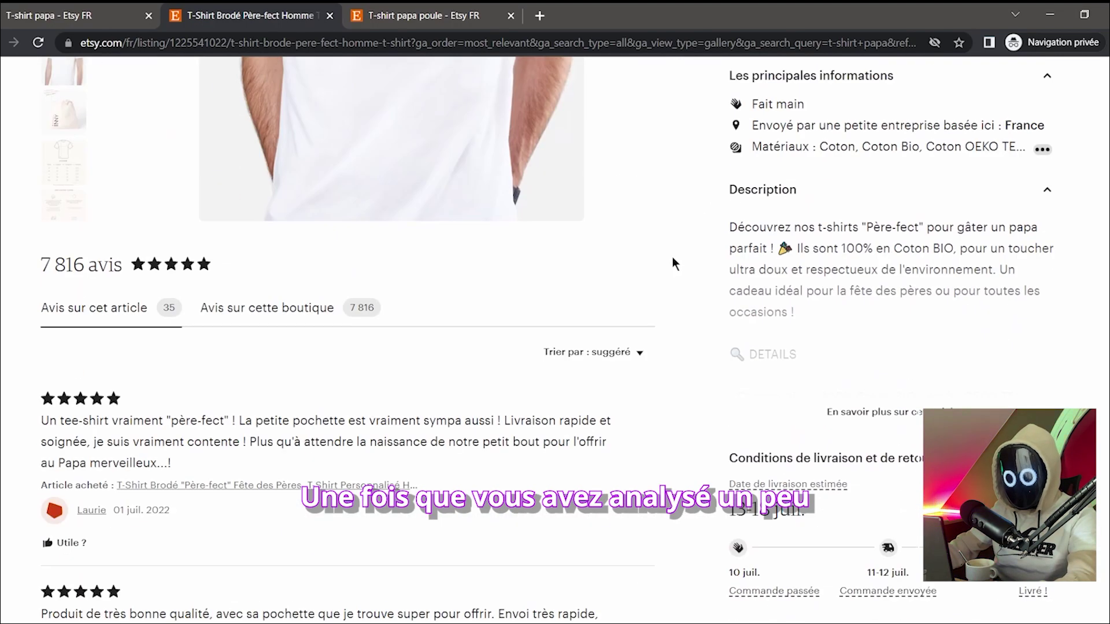
scroll(154, 310, "down", 15)
left_click_drag(92, 460, 441, 446)
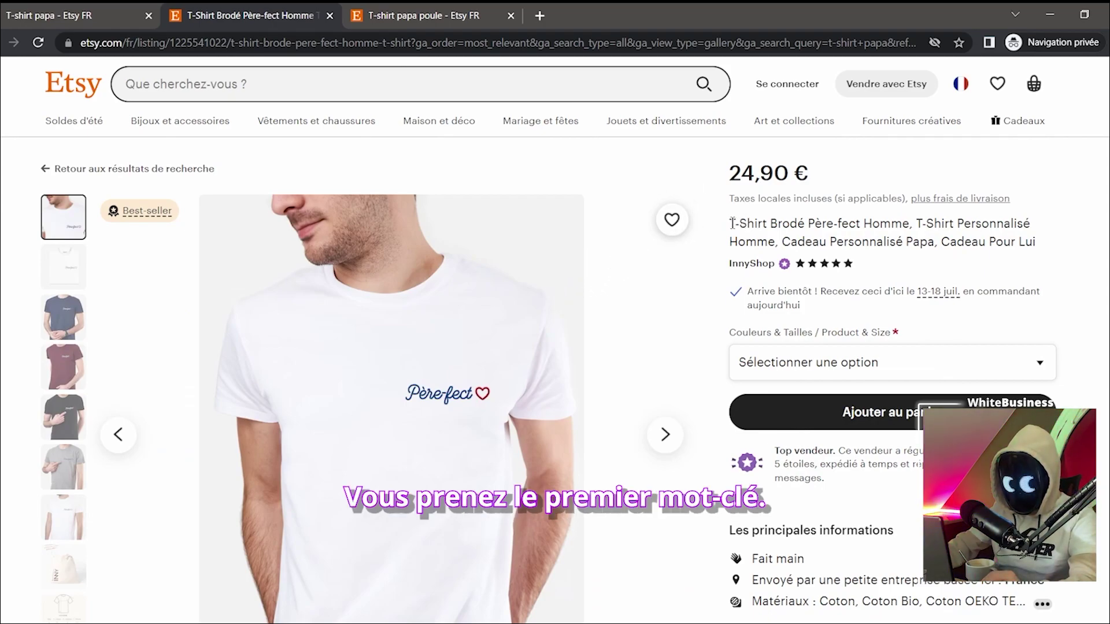
- Copy the first keyword of the listing title, "T-Shirt Brodé Père-fect Homme", and search Etsy for it
left_click_drag(893, 222, 730, 224)
key("ctrl+c")
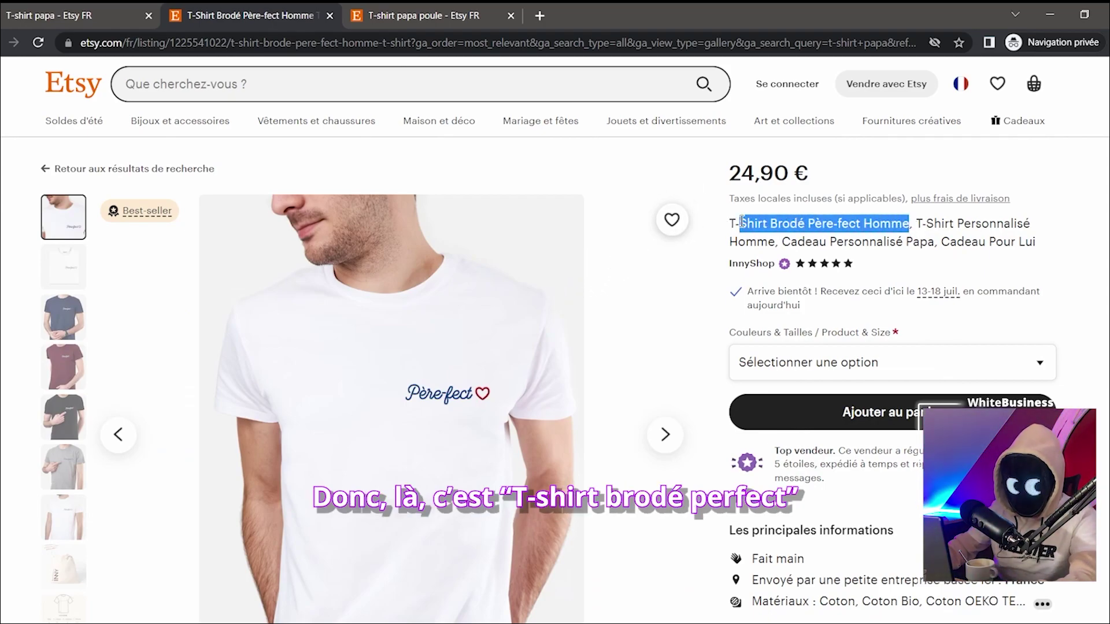
left_click(347, 89)
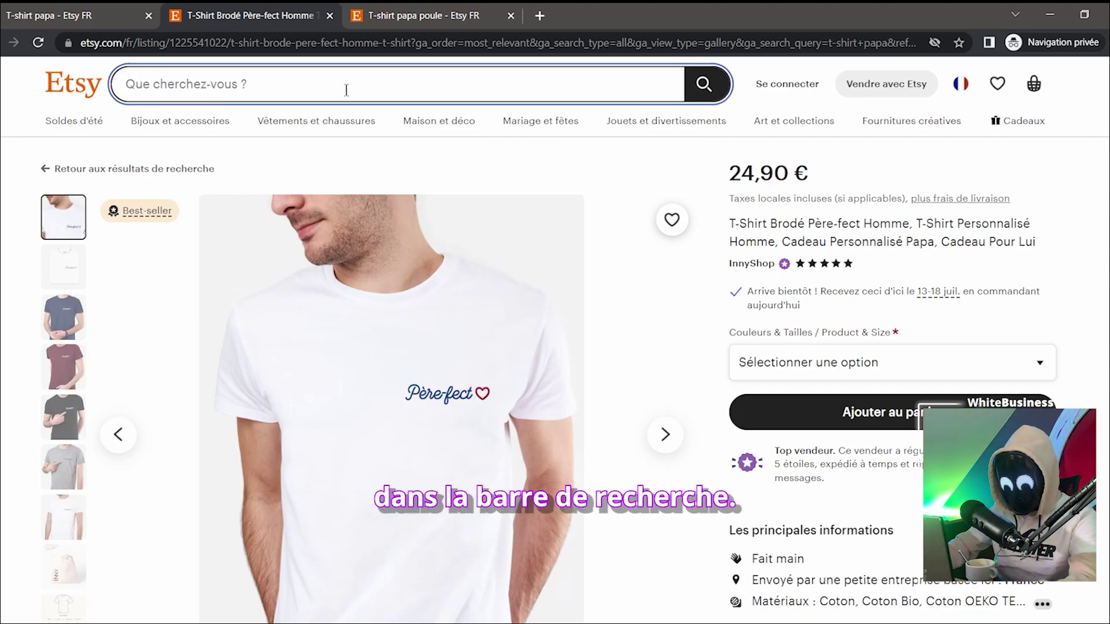
key("ctrl+v")
key("Return")
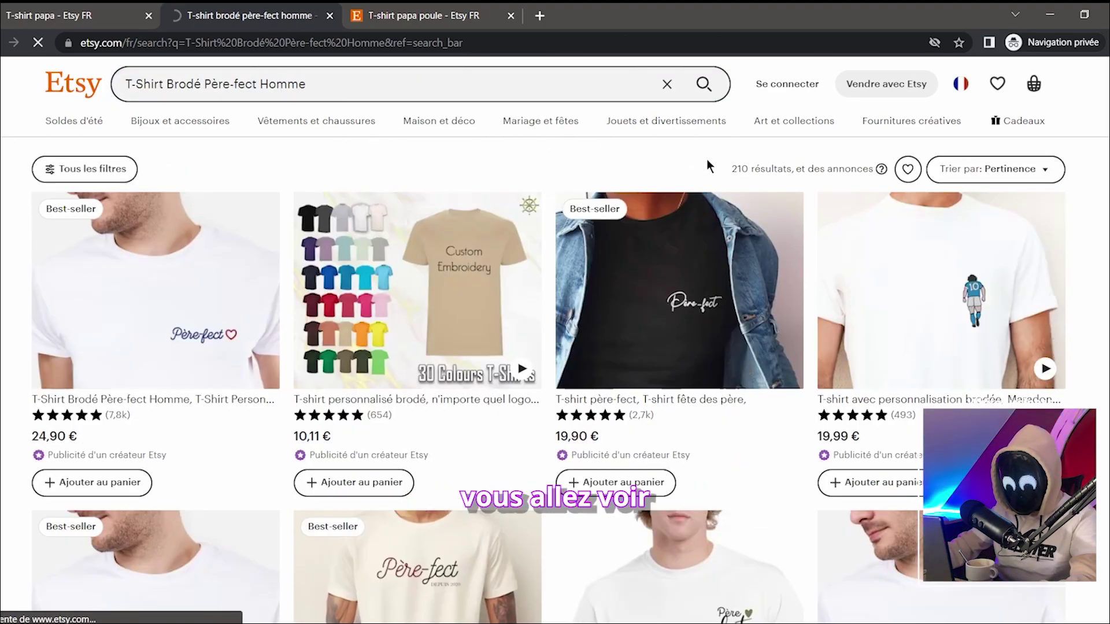
- Check the result count for "T-Shirt Brodé Père-fect Homme" and browse the competing designs
left_click_drag(731, 169, 802, 171)
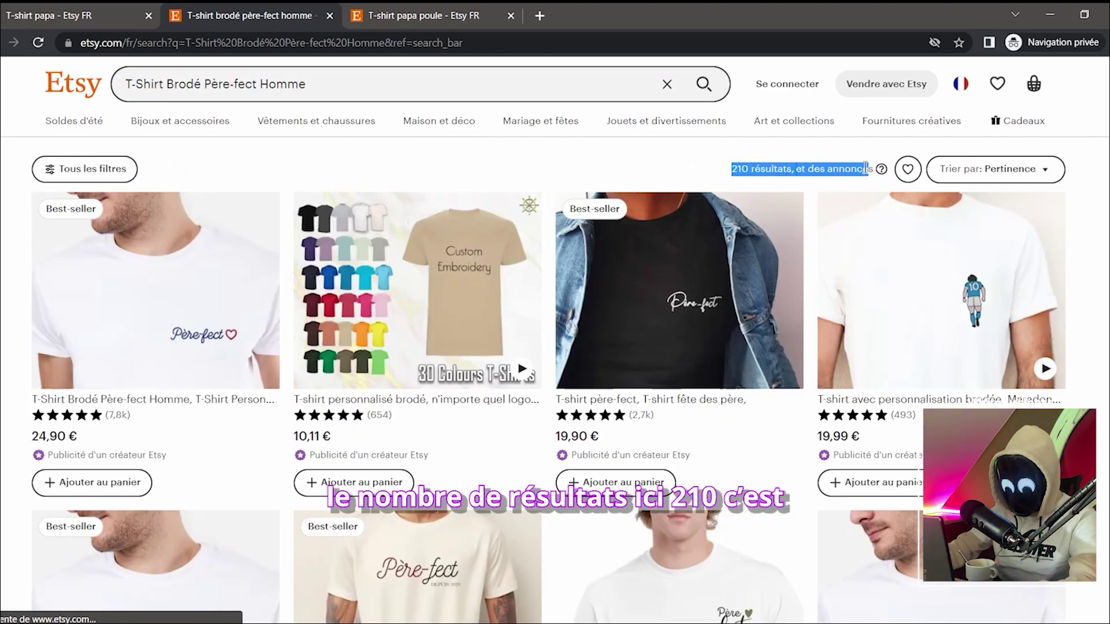
scroll(783, 215, "down", 8)
scroll(979, 335, "down", 9)
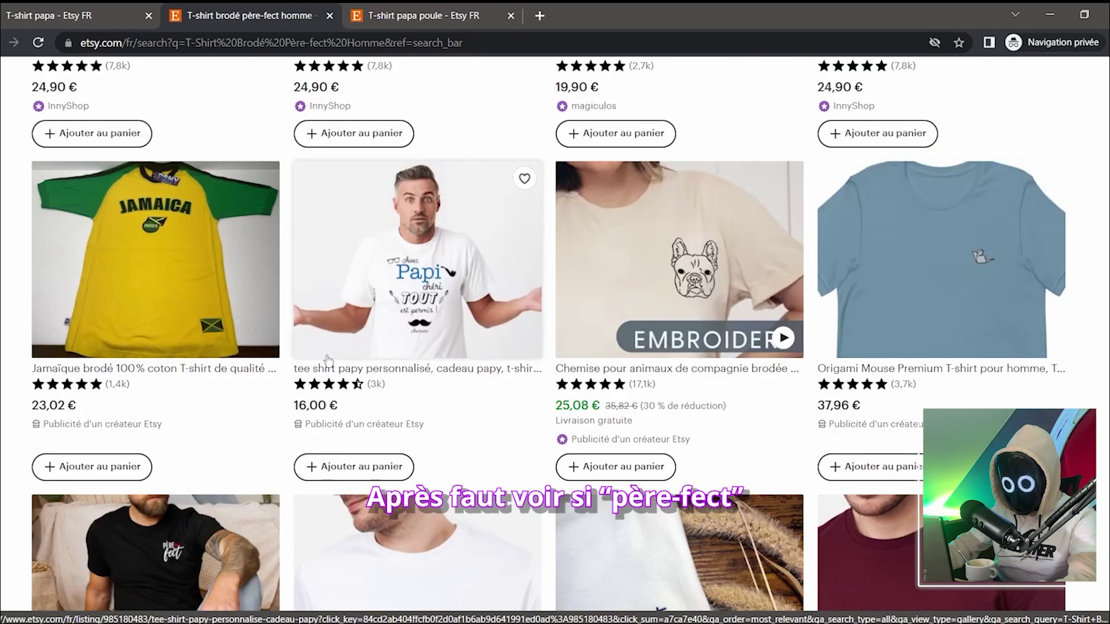
scroll(328, 359, "up", 6)
scroll(282, 198, "up", 2)
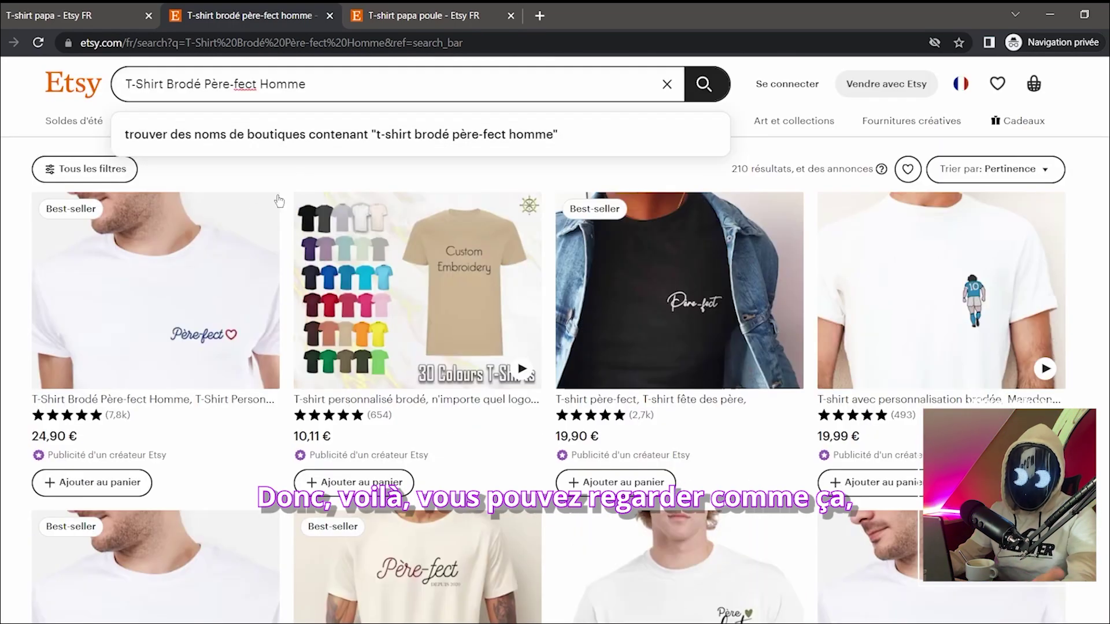
left_click(279, 174)
- Compare the best-sellers in the "t-shirt papa" results with the "T-Shirt Brodé Père-fect Homme" results
left_click(49, 15)
scroll(662, 441, "down", 5)
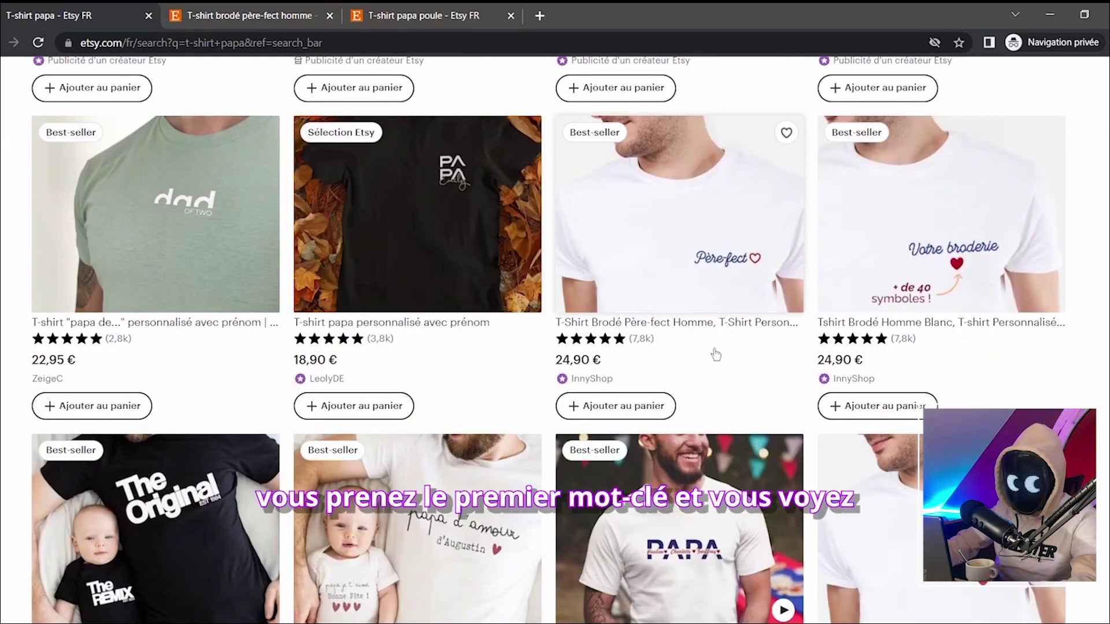
left_click(266, 12)
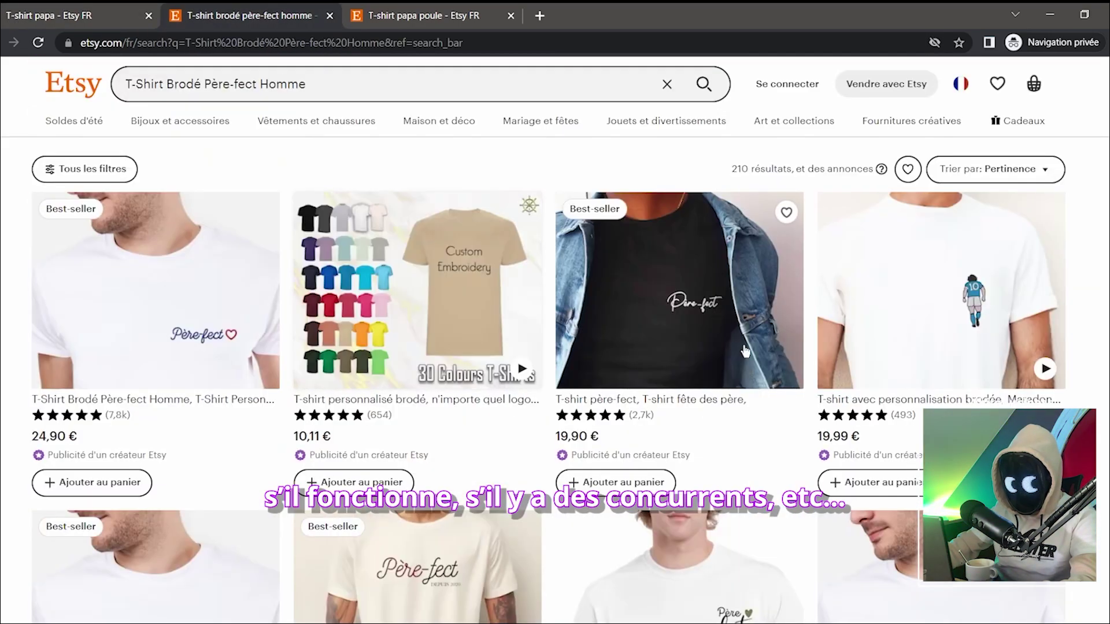
- Browse the "t-shirt papa poule" results and open the white "T-shirt Papa Poule" listing with the colourful rooster design
key("ctrl+Tab")
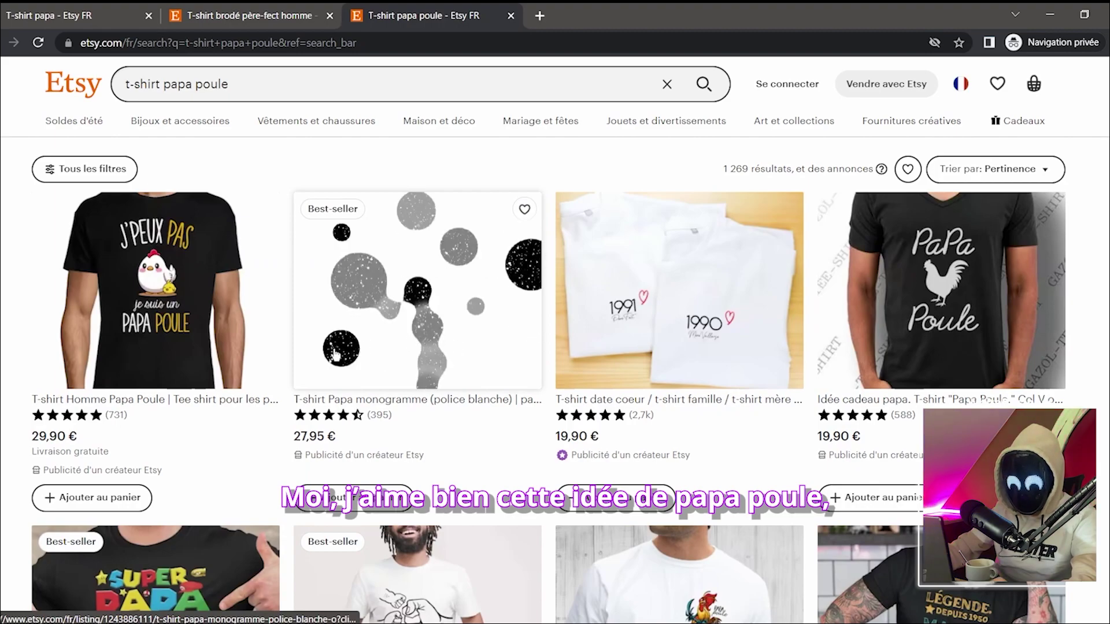
scroll(143, 300, "down", 5)
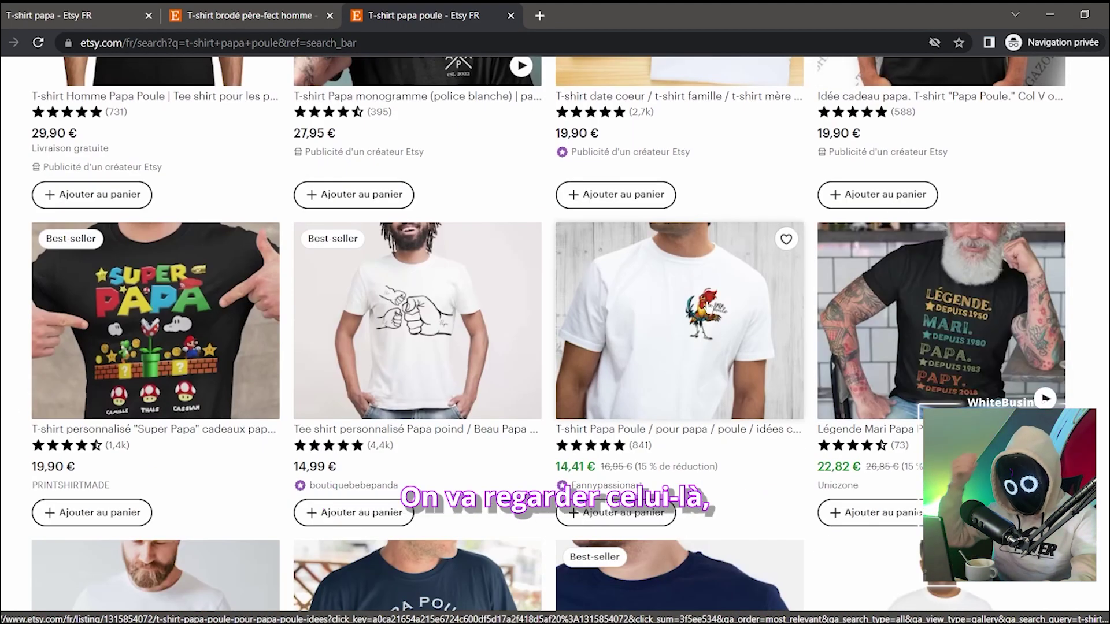
left_click(668, 316)
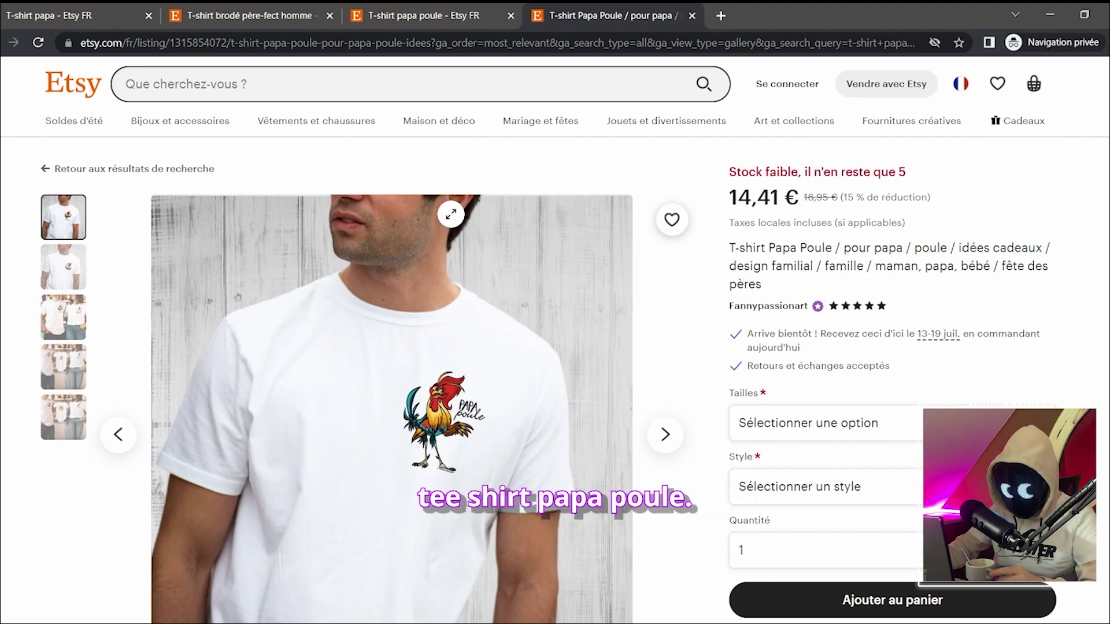
left_click_drag(695, 220, 753, 247)
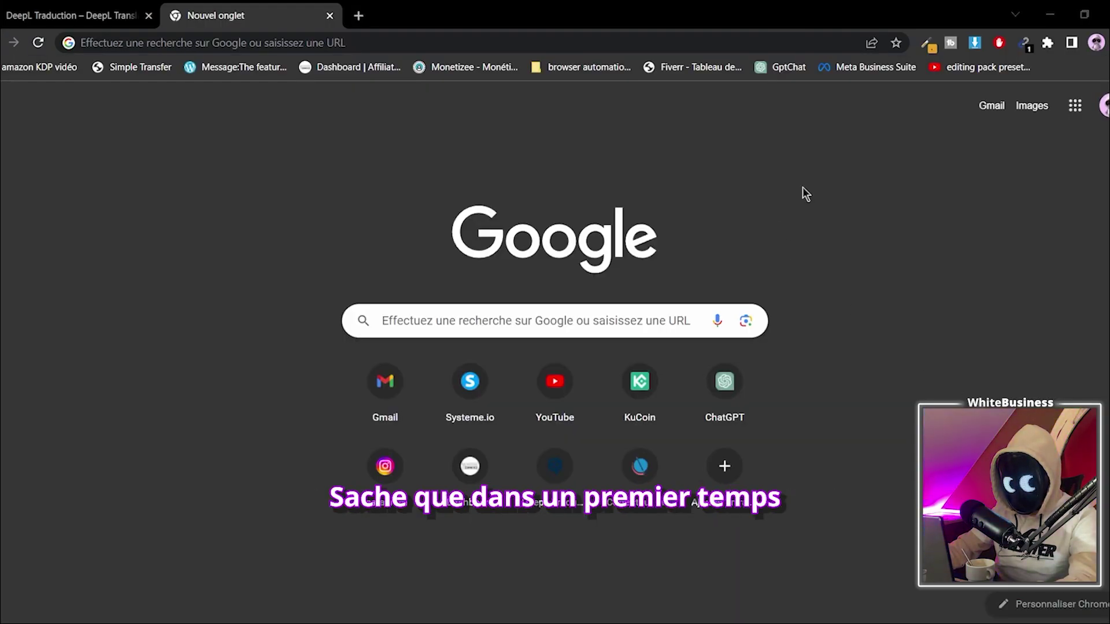
- Look through the Etsy results for "t-shirt drôle", comparing simple text designs with the best-sellers
left_click(601, 595)
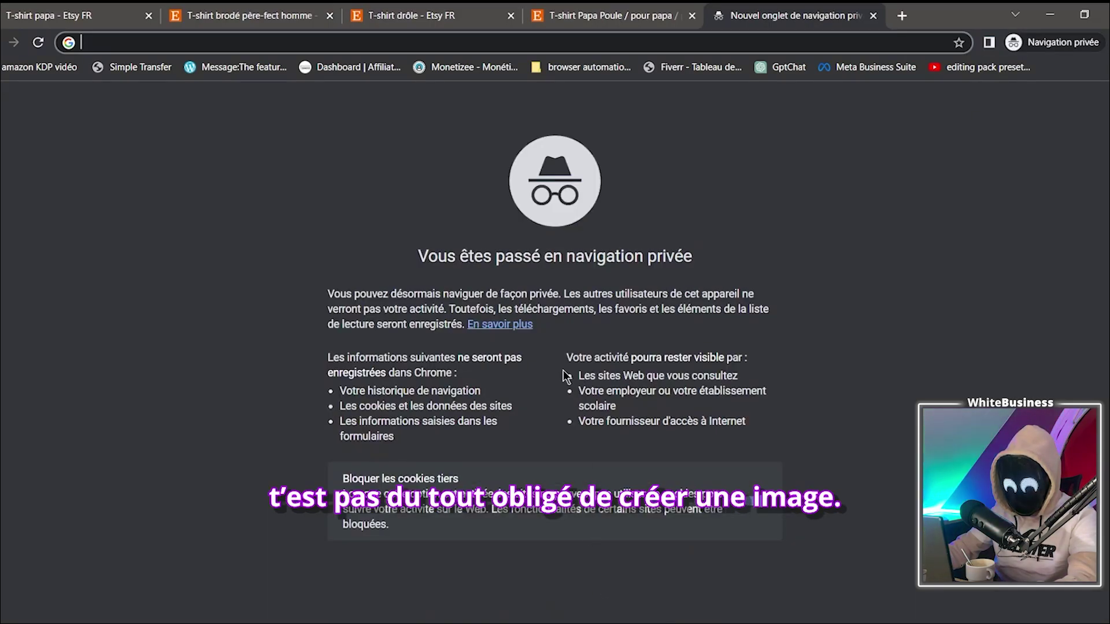
left_click(448, 23)
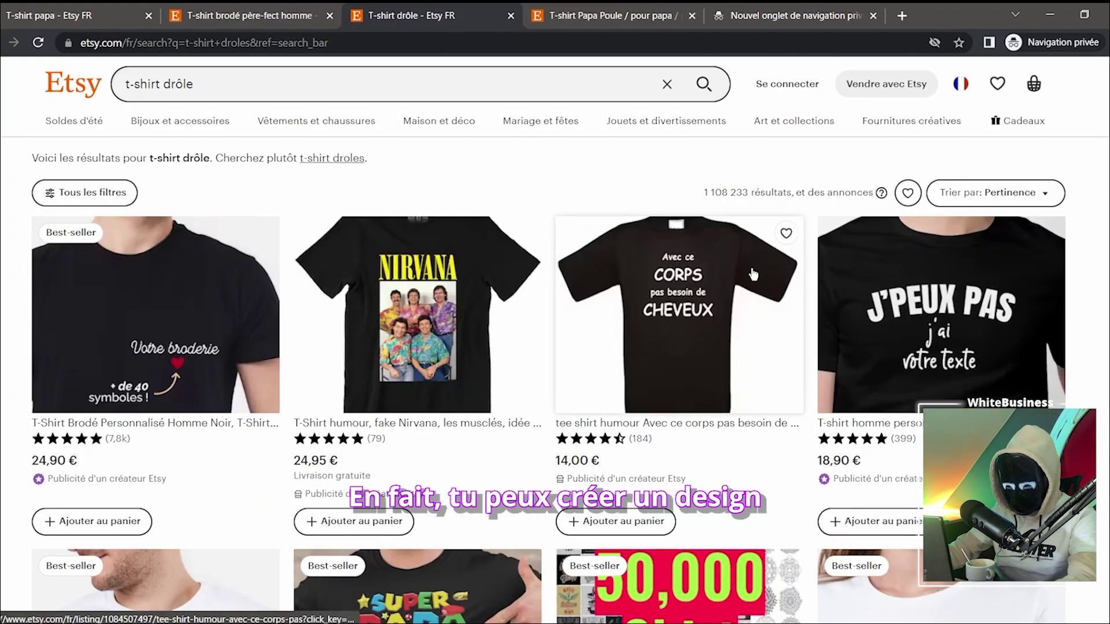
scroll(747, 271, "down", 10)
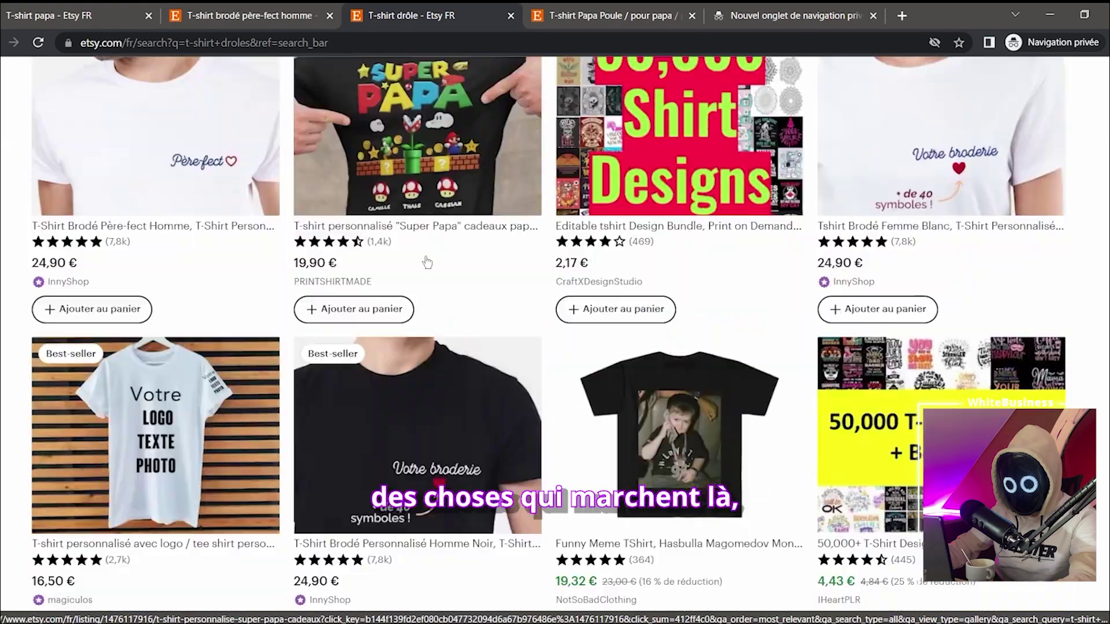
scroll(598, 271, "up", 7)
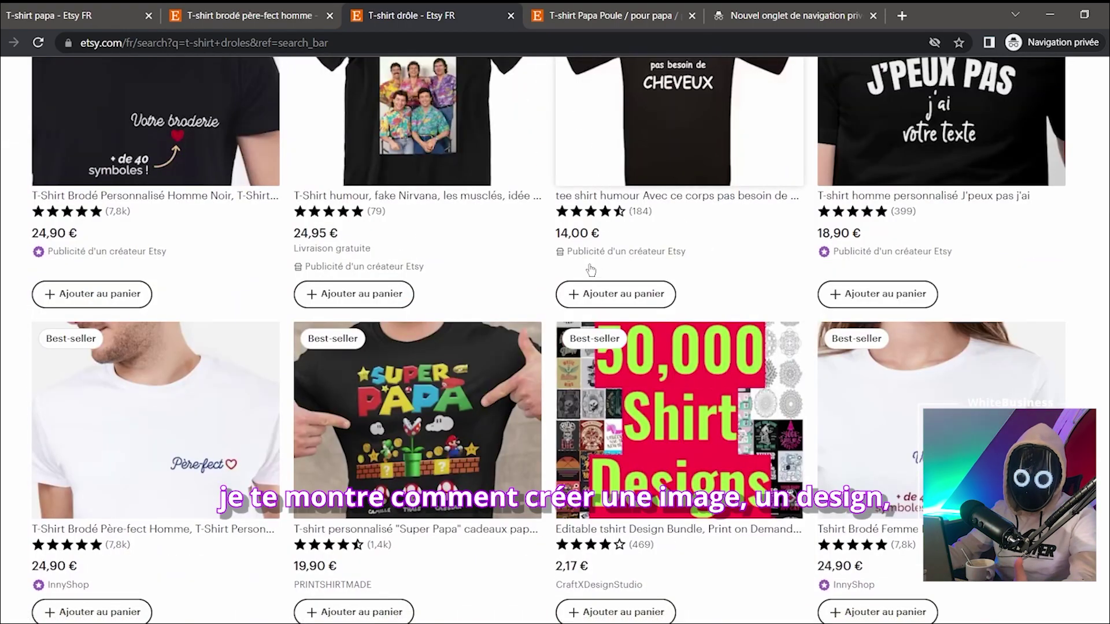
scroll(597, 271, "up", 4)
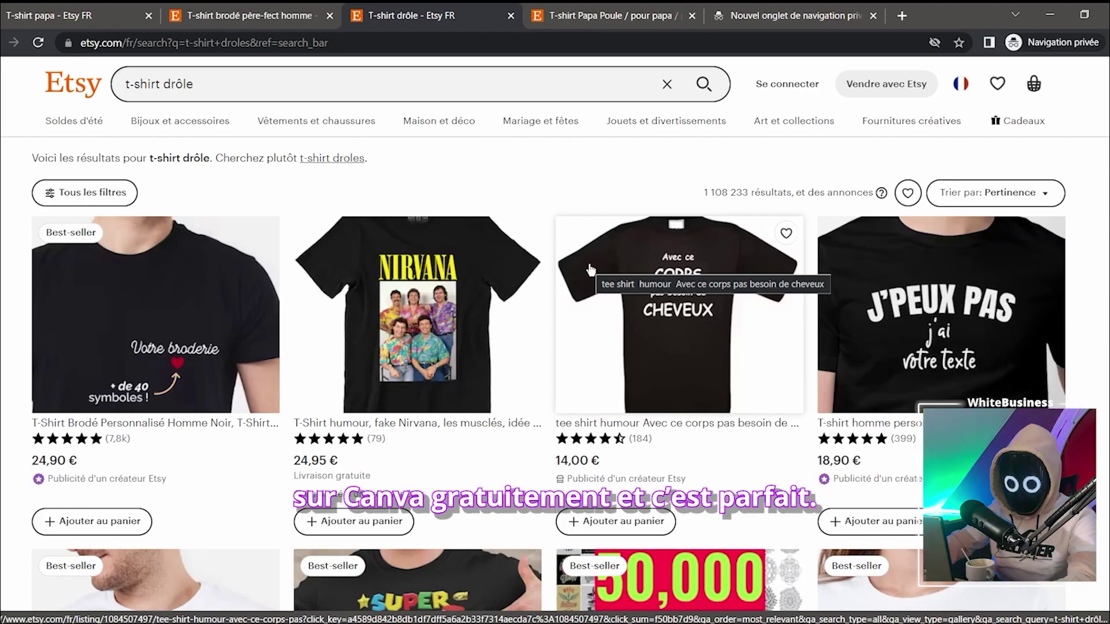
- Switch to the regular browser window, find "leonardo ai" and enter the Leonardo.Ai app through its instant access option
left_click(800, 26)
left_click(1048, 17)
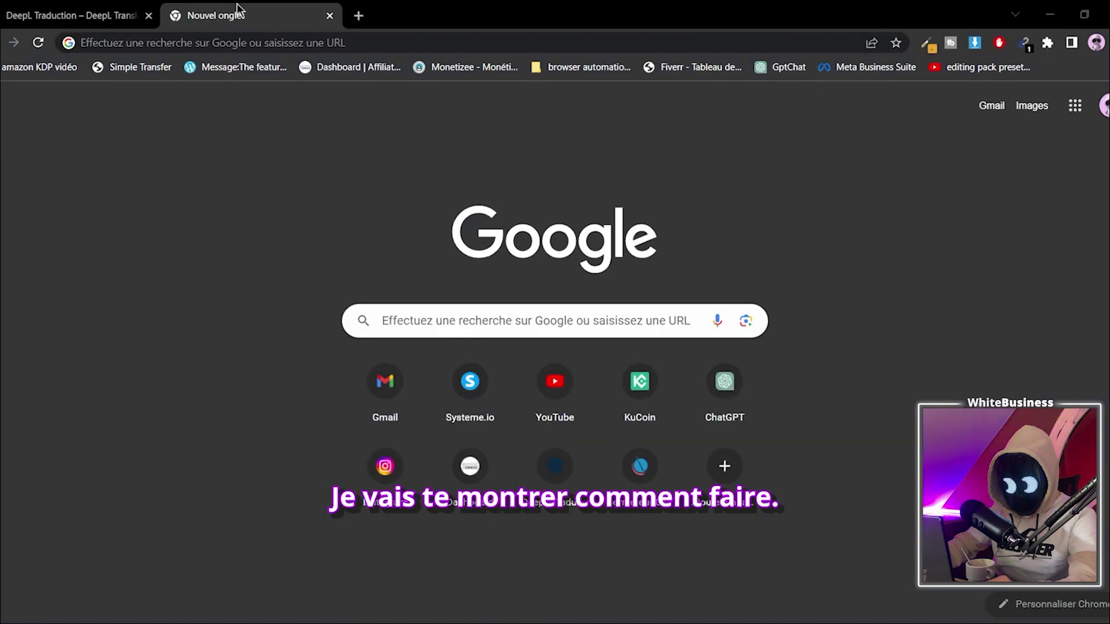
left_click(221, 46)
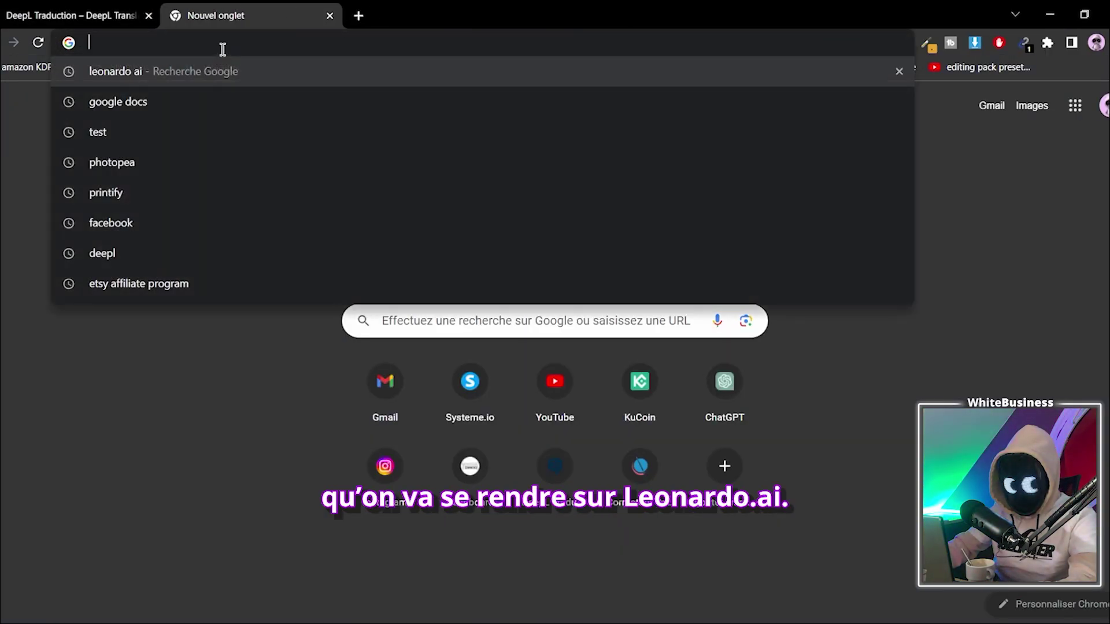
type("leonardo ai")
key("Return")
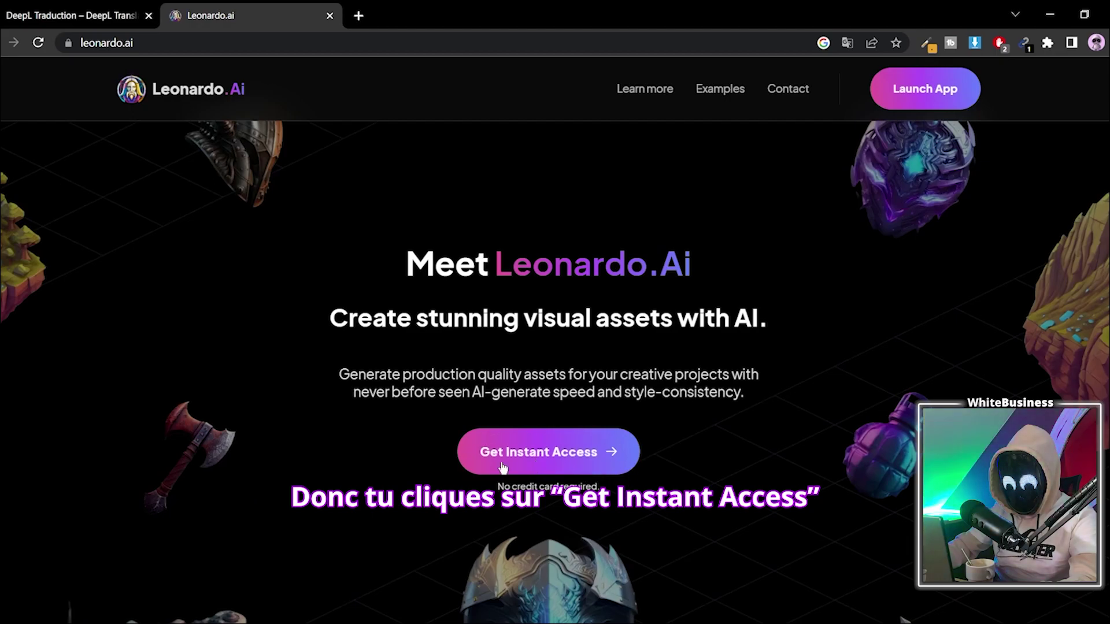
left_click(537, 464)
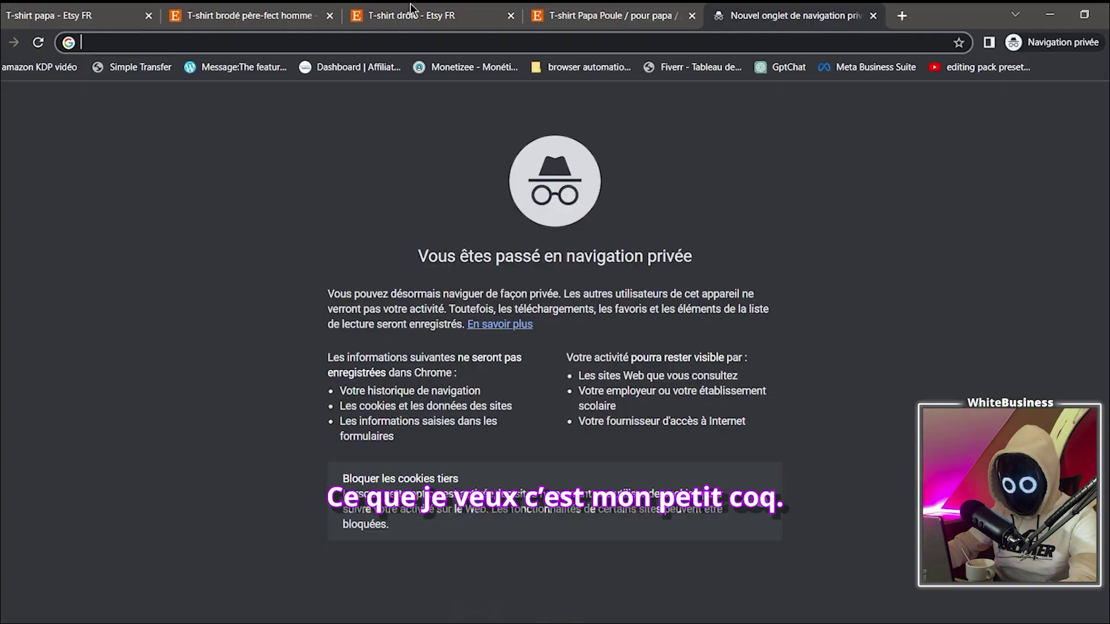
- Return to the Papa Poule listing on Etsy and view its rooster design as a reference
left_click(411, 9)
left_click(685, 23)
scroll(555, 347, "down", 3)
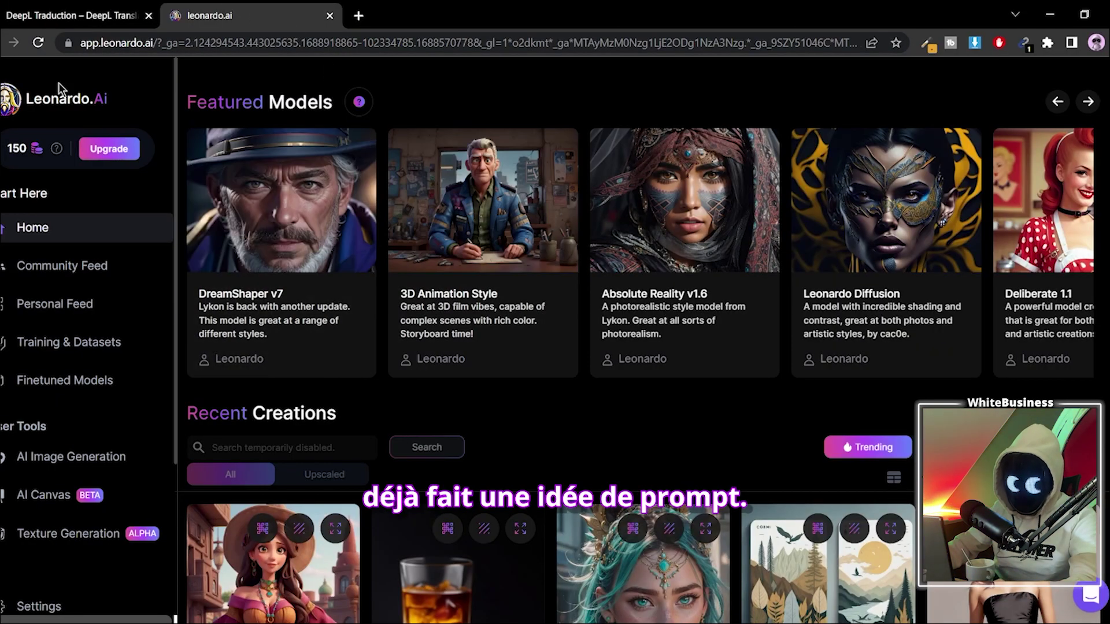
- Copy the English translation "cartoon character rooster white background" from DeepL
left_click(66, 10)
left_click(47, 270)
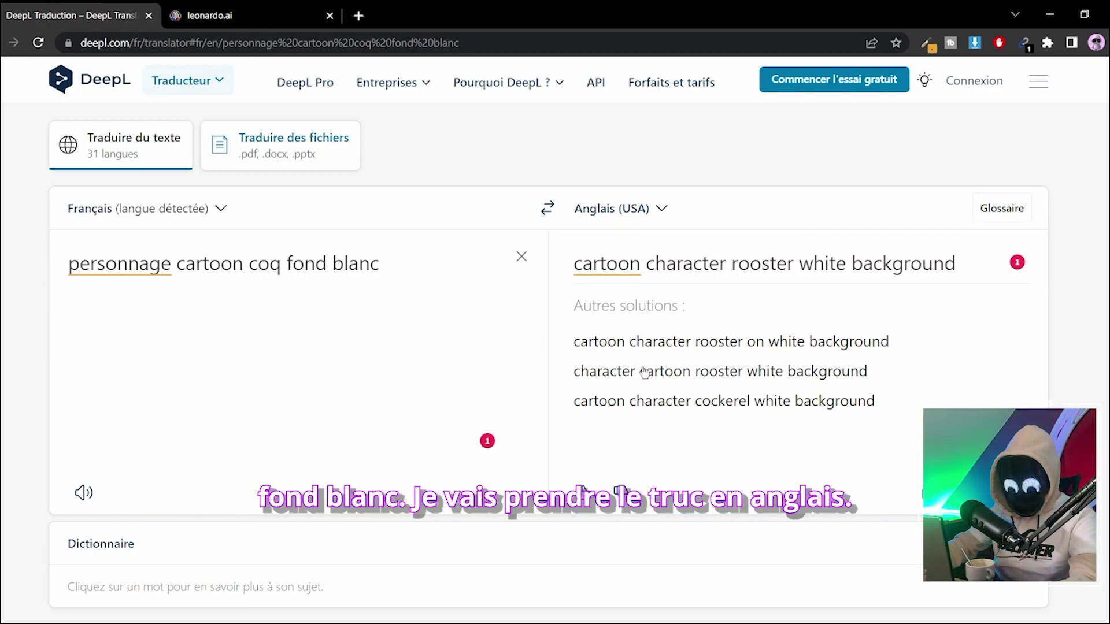
left_click_drag(959, 265, 525, 257)
left_click(139, 43)
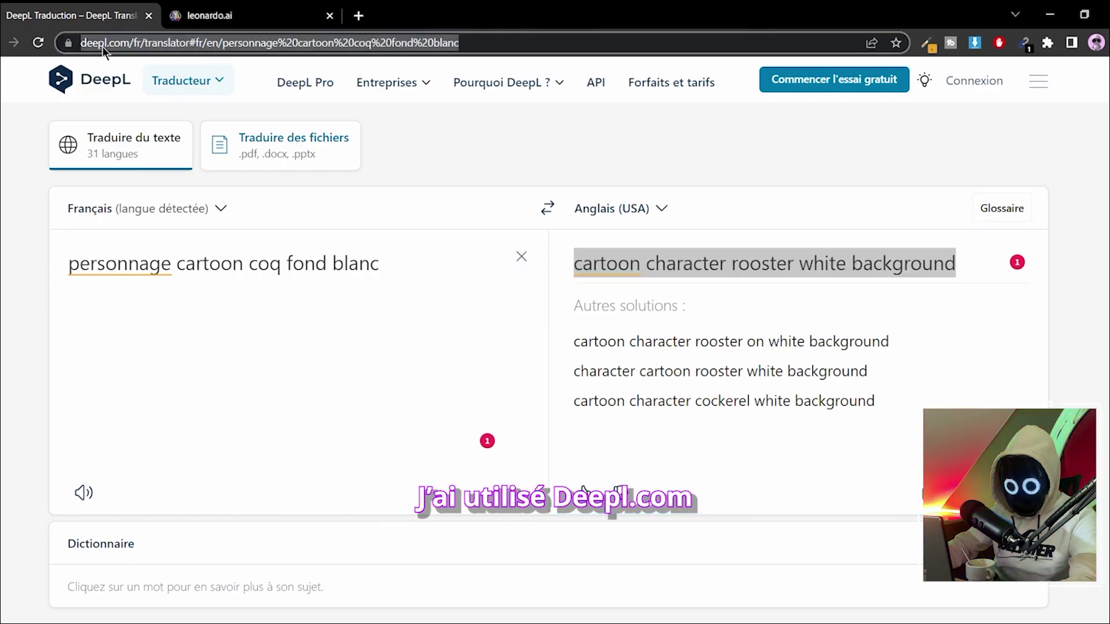
left_click_drag(539, 36, 81, 43)
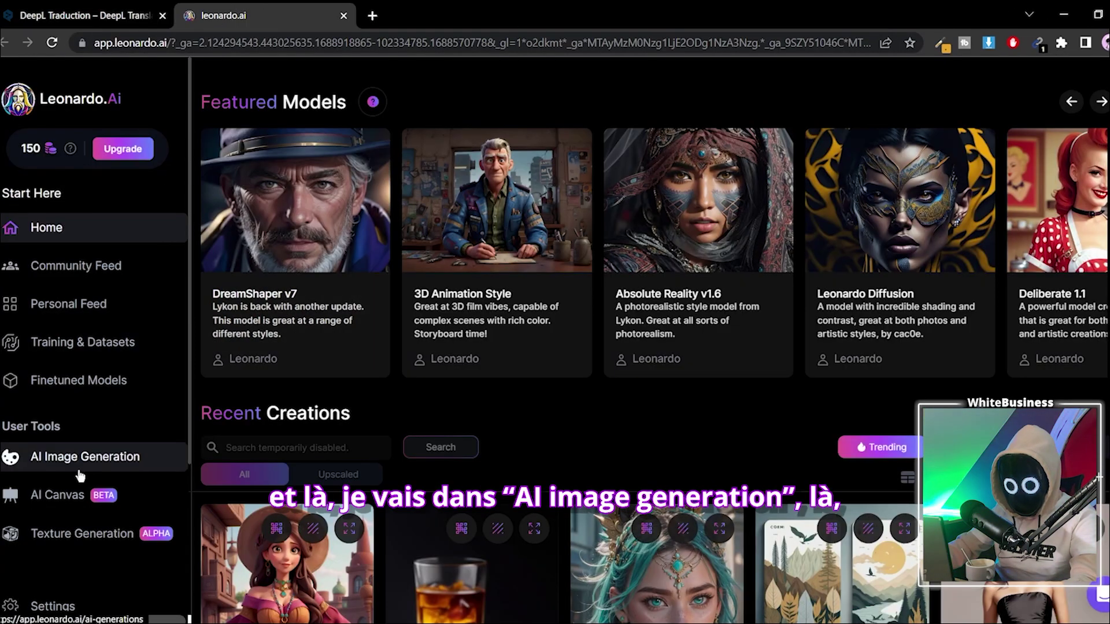
- Enter the prompt "cartoon character rooster white background" in Leonardo's AI image generation tool and keep DreamShaper v7 as the model
left_click(81, 470)
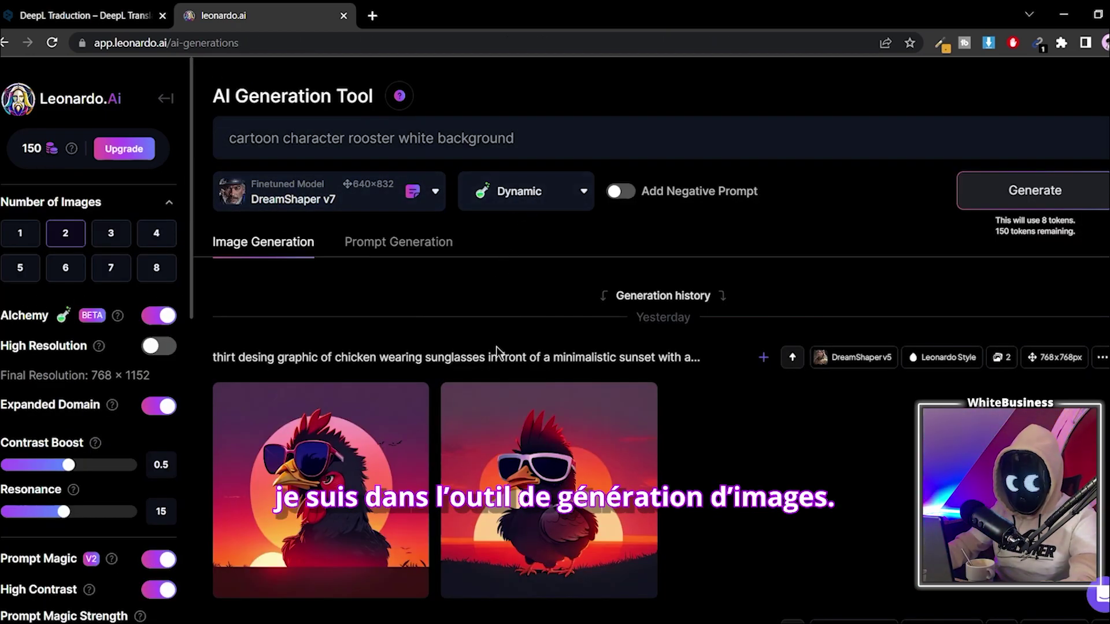
scroll(396, 490, "down", 3)
scroll(395, 490, "up", 3)
left_click_drag(514, 138, 307, 138)
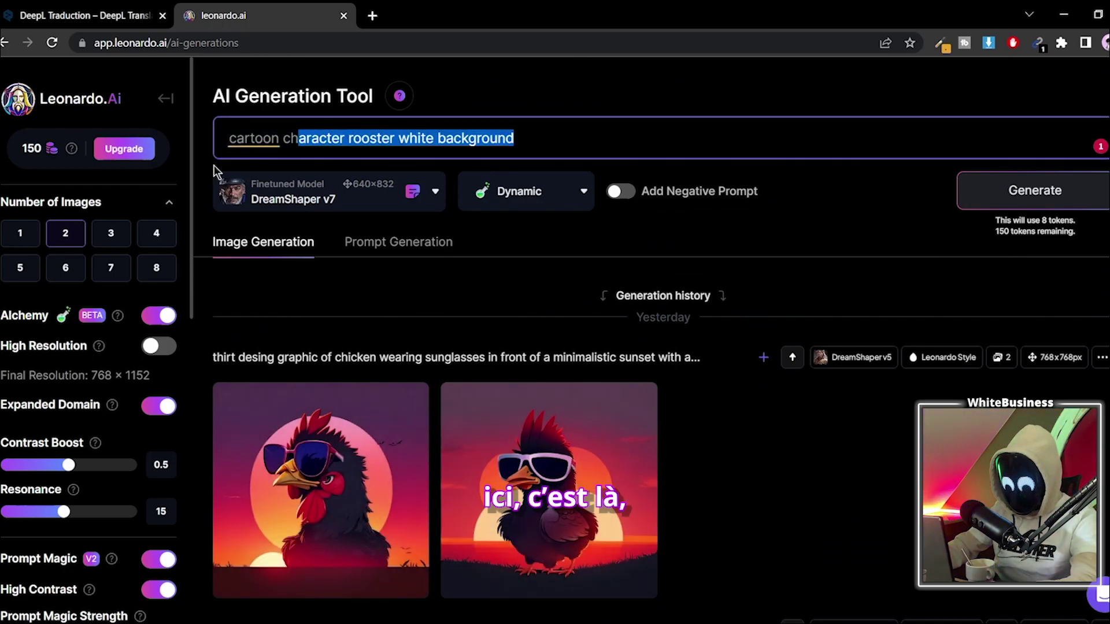
left_click_drag(211, 175, 219, 156)
left_click(210, 167)
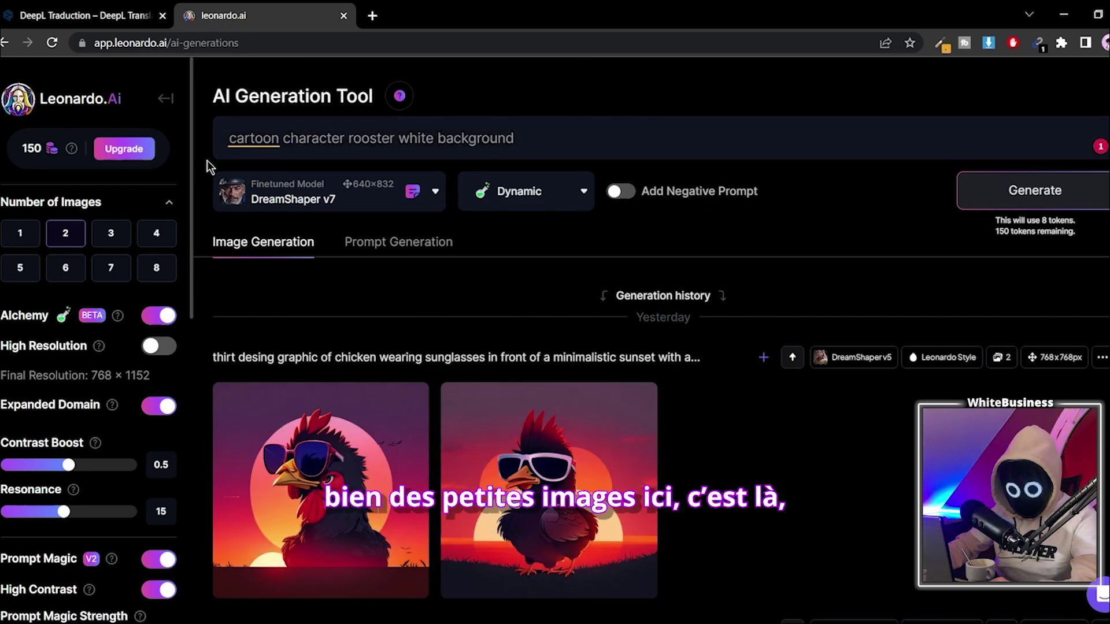
left_click_drag(236, 142, 540, 129)
key("ctrl+c")
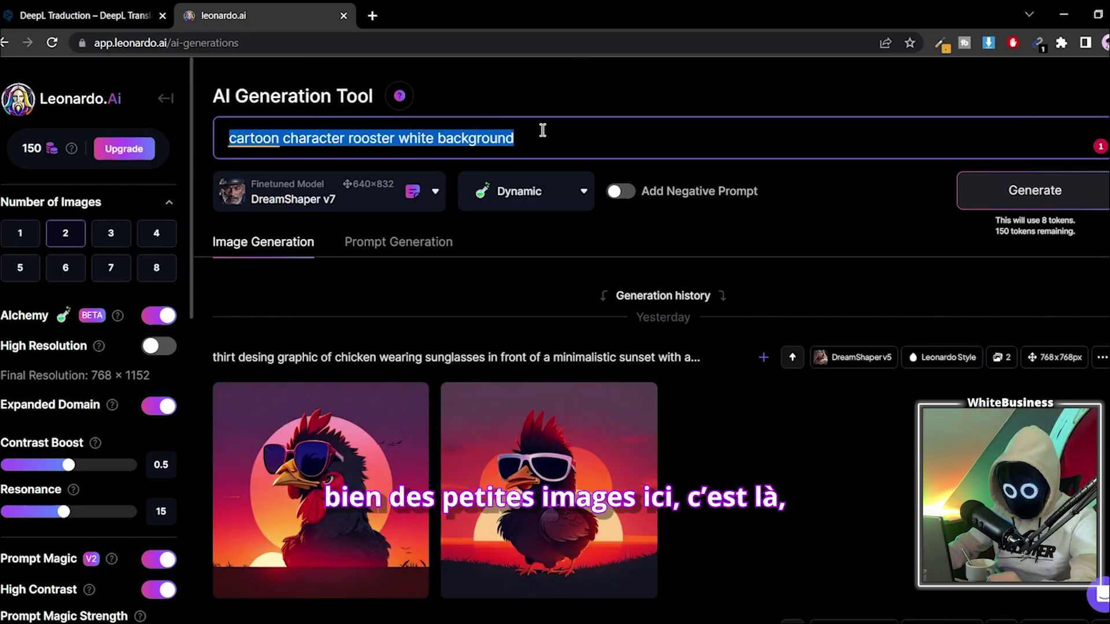
left_click(609, 133)
left_click(278, 194)
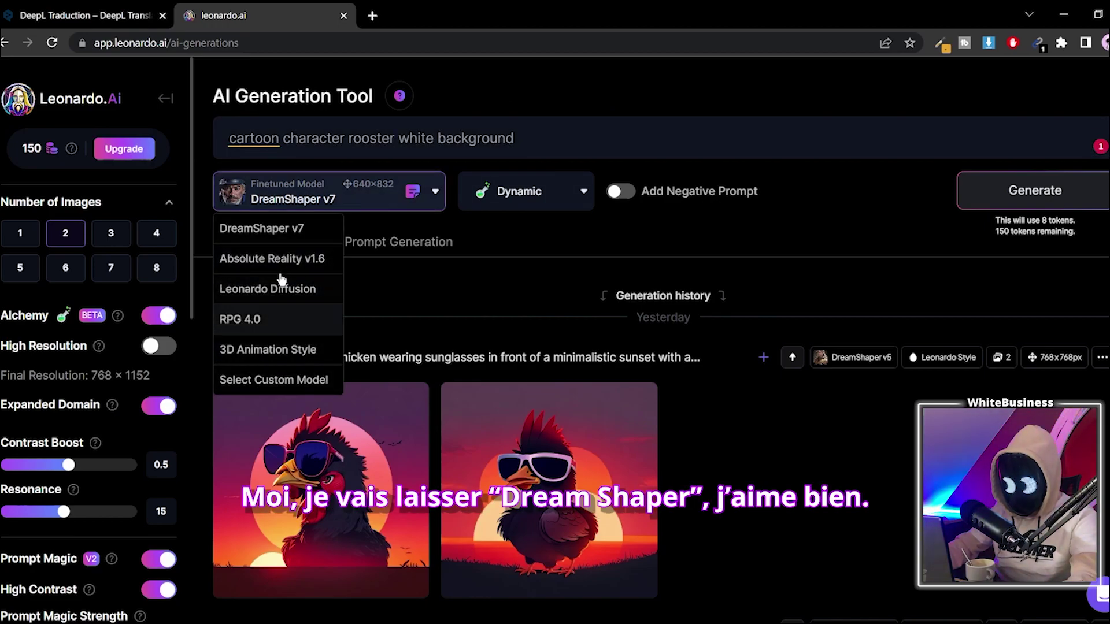
left_click(307, 239)
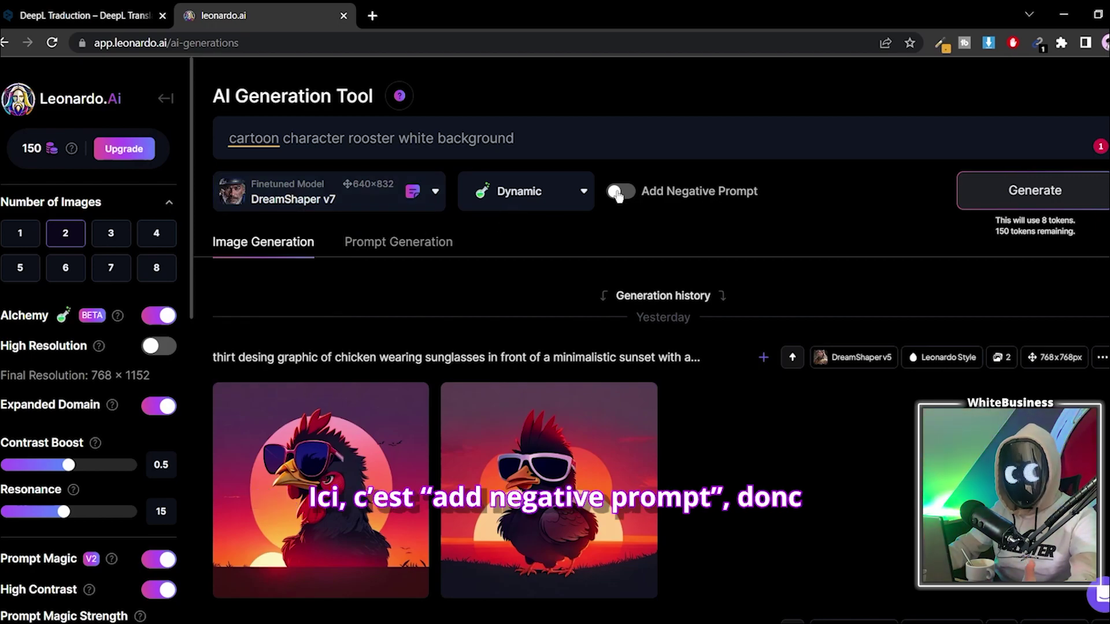
- Enable the negative prompt to view its list of unwanted traits, and disable it again
left_click(584, 141)
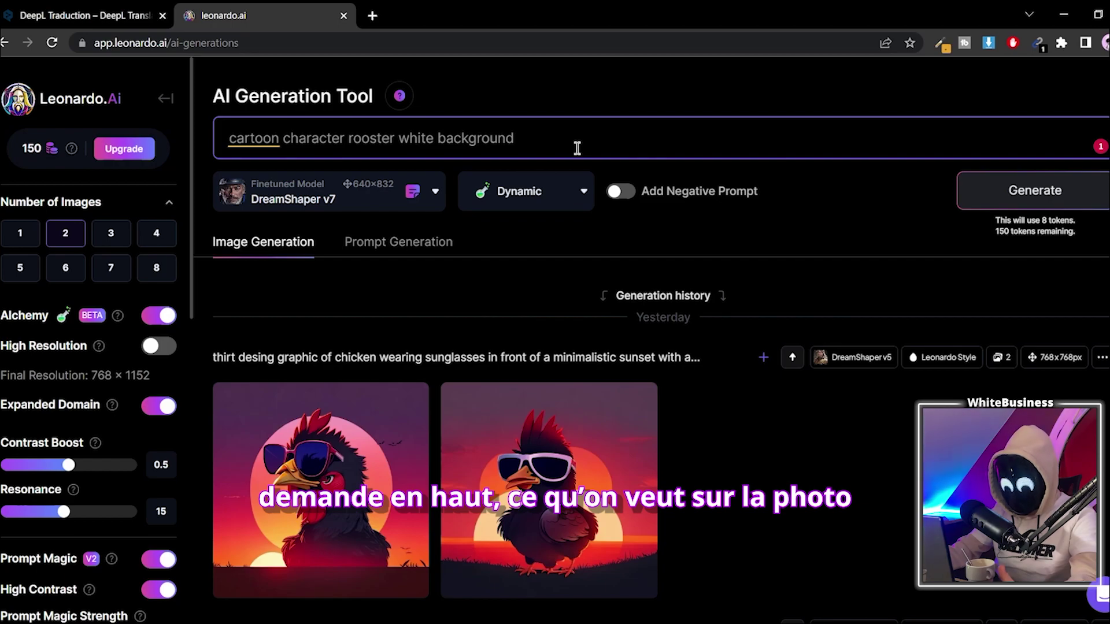
left_click(621, 192)
left_click(587, 229)
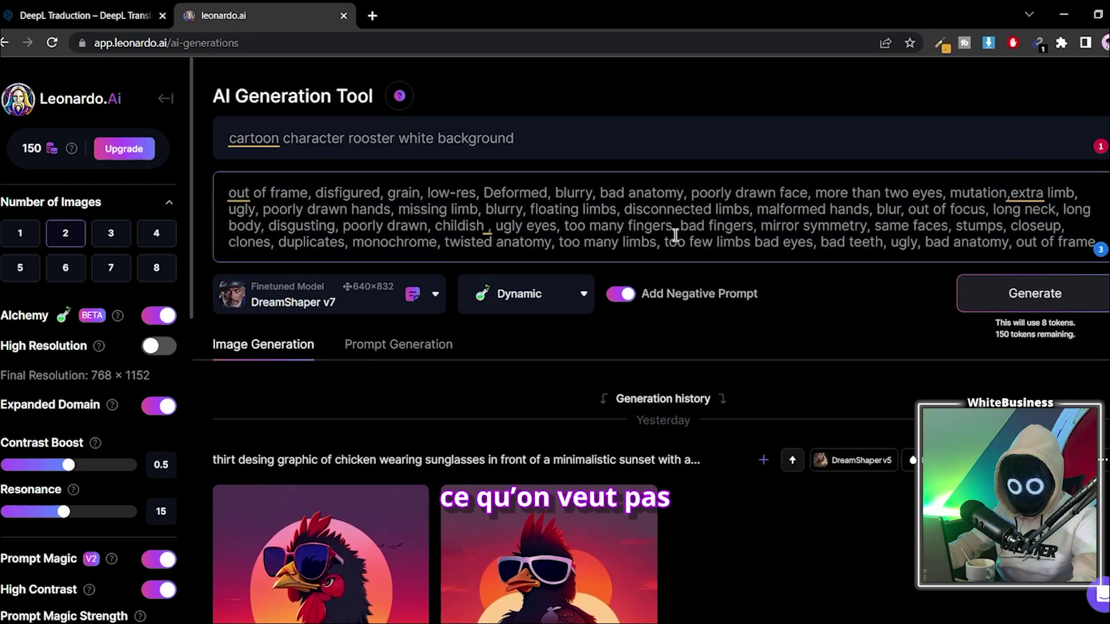
left_click(614, 293)
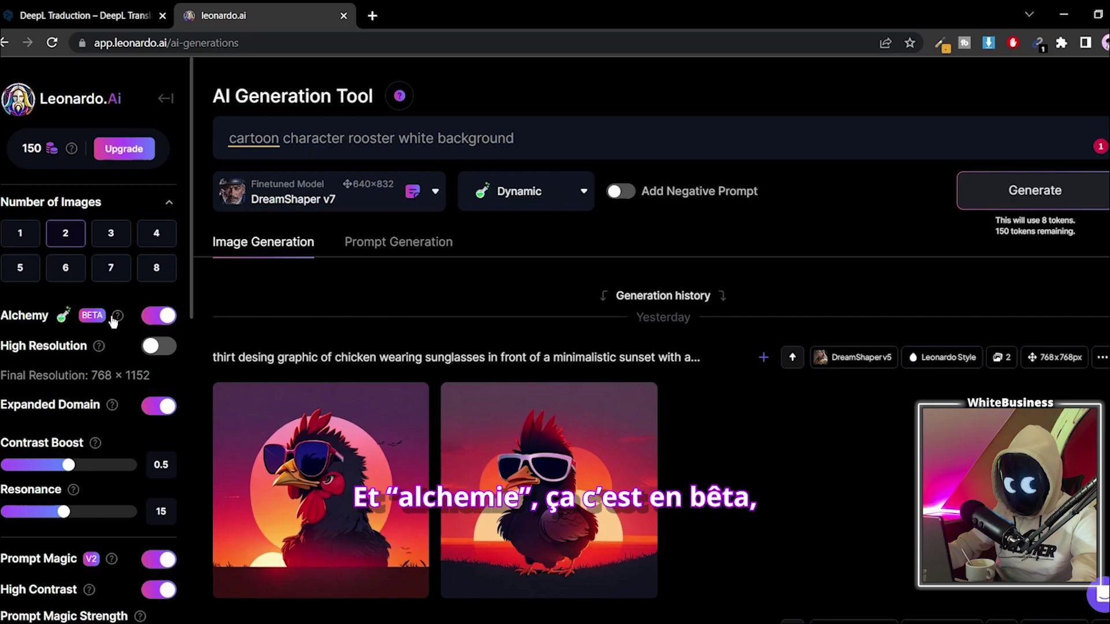
- Turn off Expanded Domain, review the remaining generation settings and generate two images from the rooster prompt
mouse_move(152, 323)
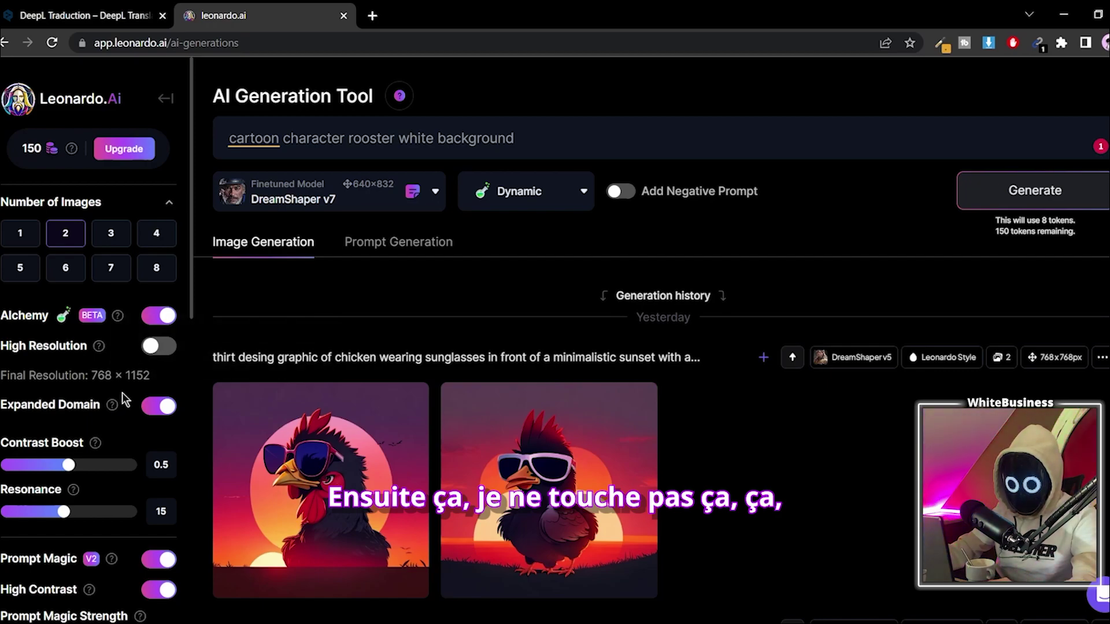
scroll(123, 399, "down", 1)
mouse_move(95, 370)
scroll(95, 370, "down", 2)
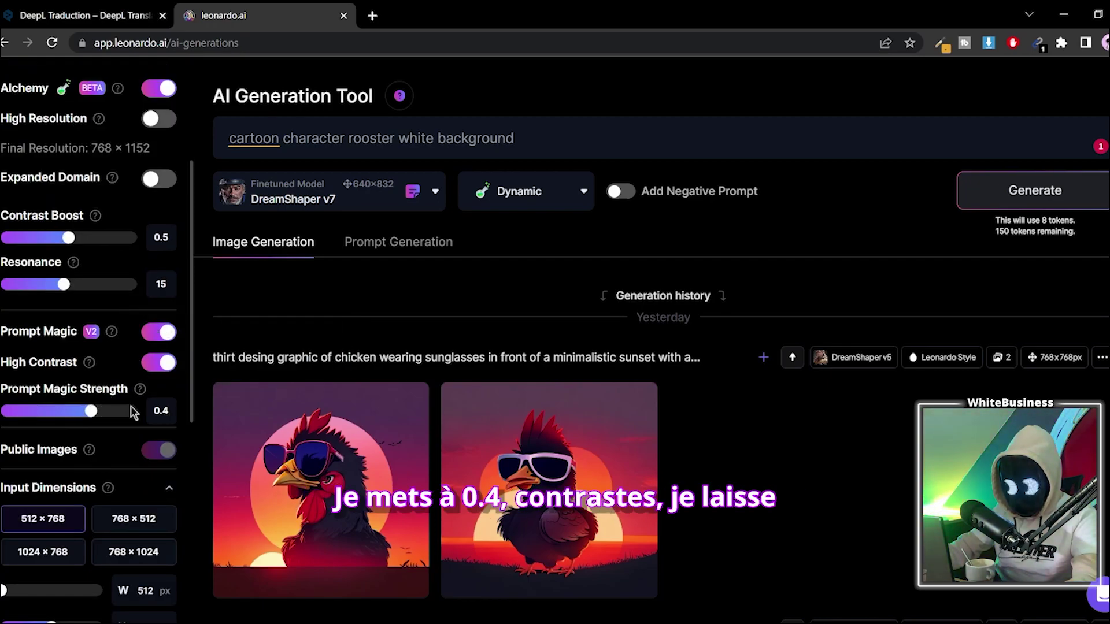
scroll(84, 370, "down", 3)
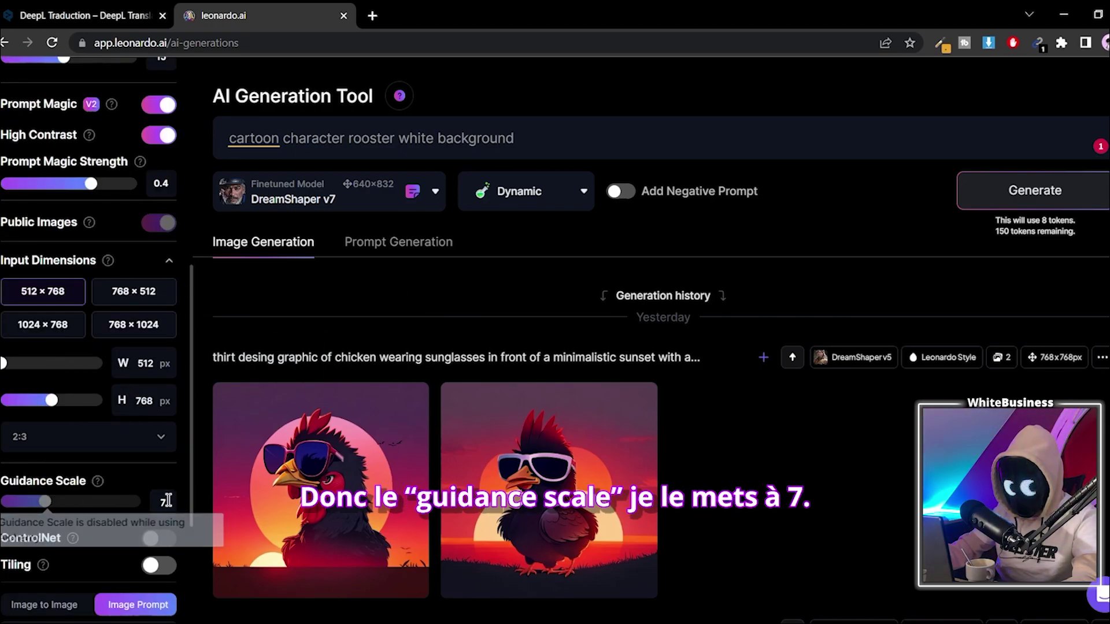
scroll(72, 399, "up", 6)
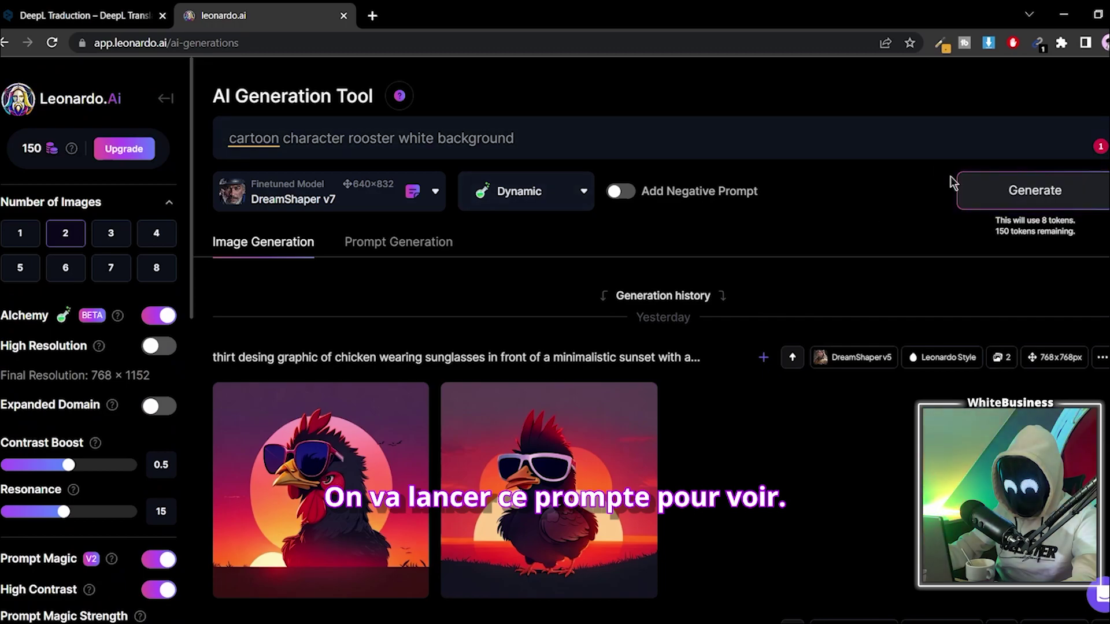
left_click(981, 189)
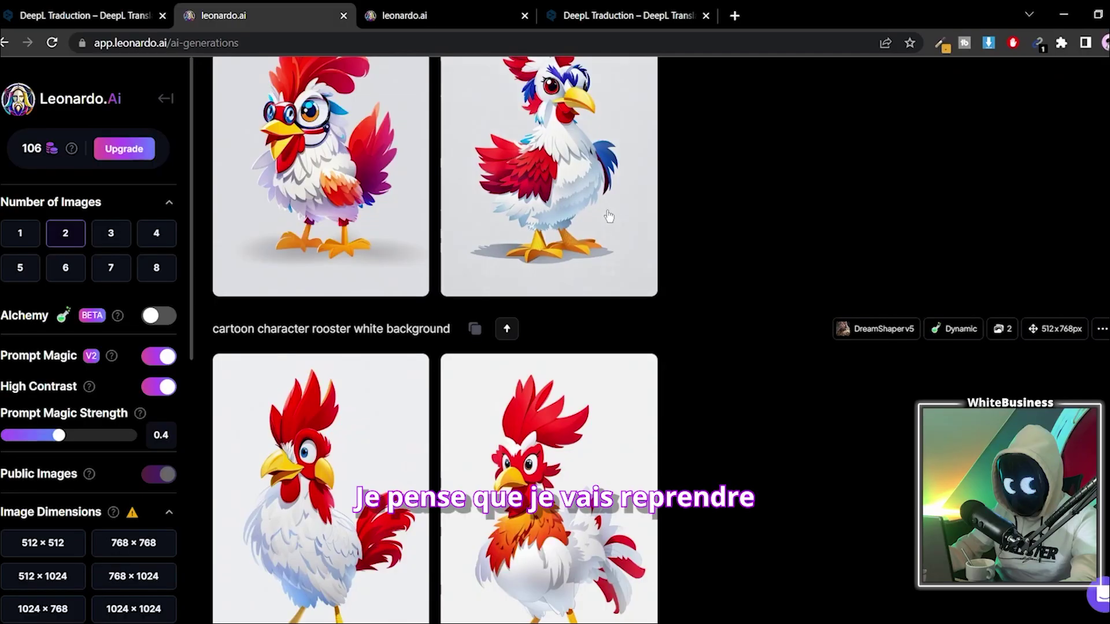
- Replace the sunglasses rooster prompt with "cartoon rooster with sunglasses white background"
left_click(564, 150)
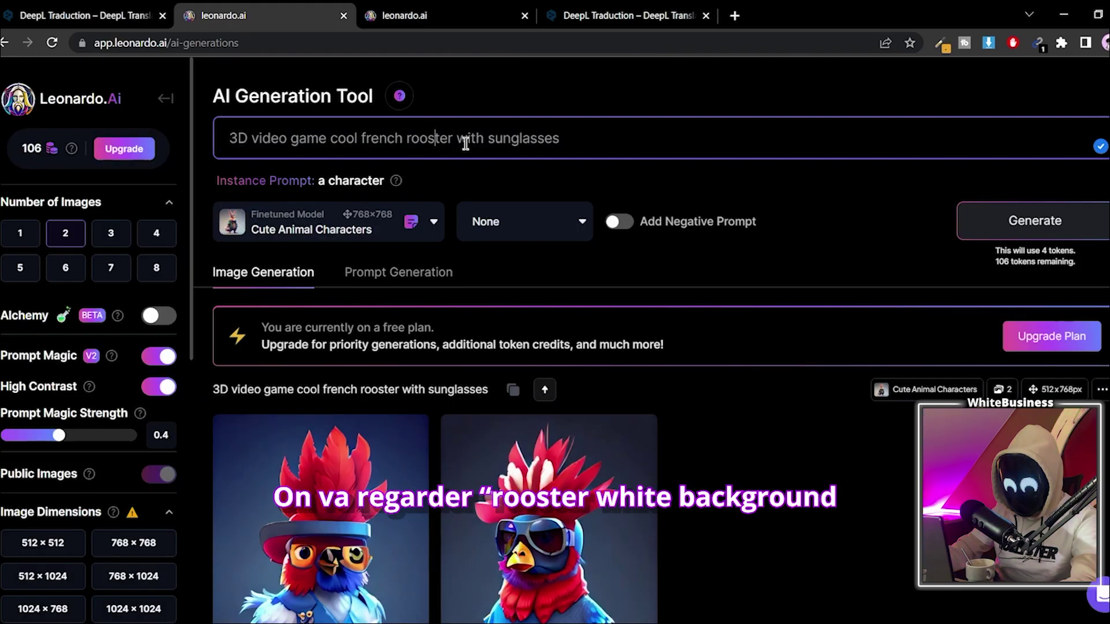
triple_click(459, 137)
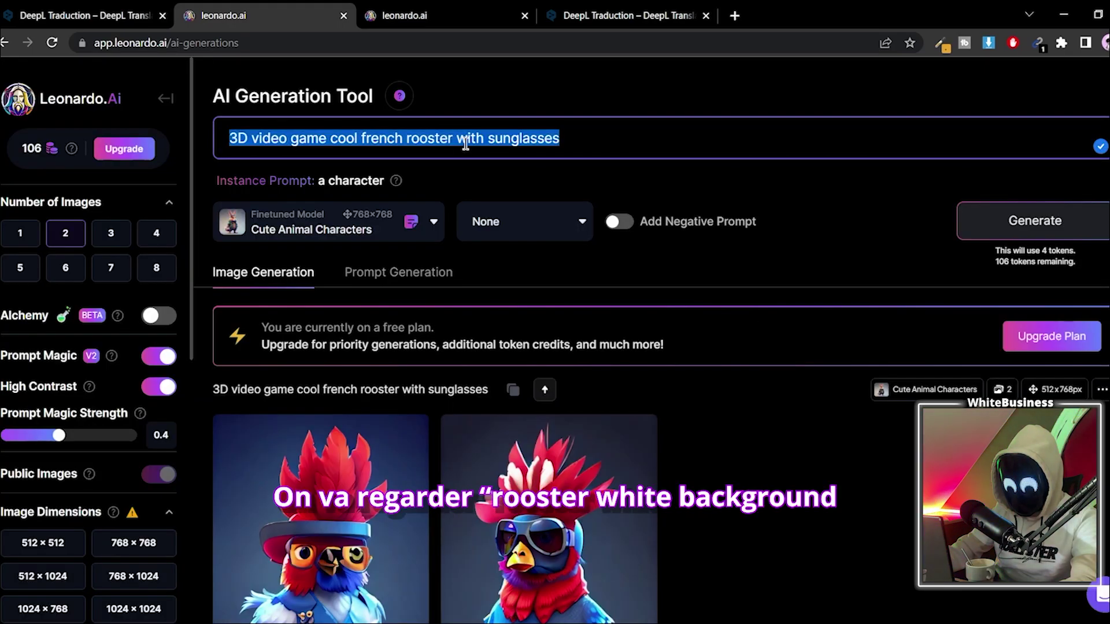
key("ctrl+v")
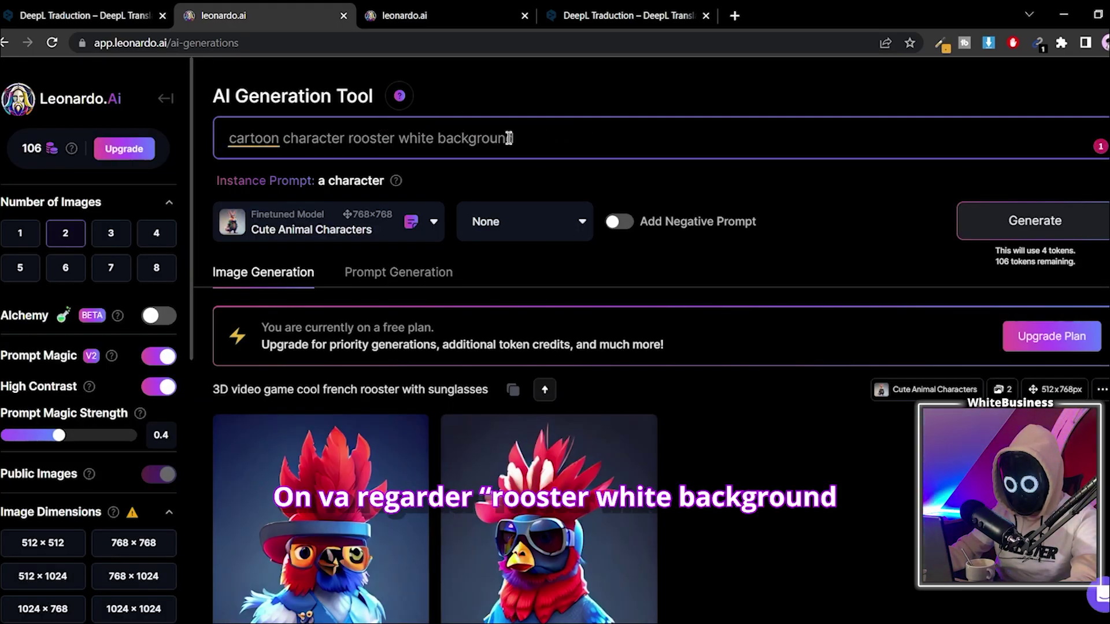
type("nglasses")
double_click(293, 139)
key("BackSpace")
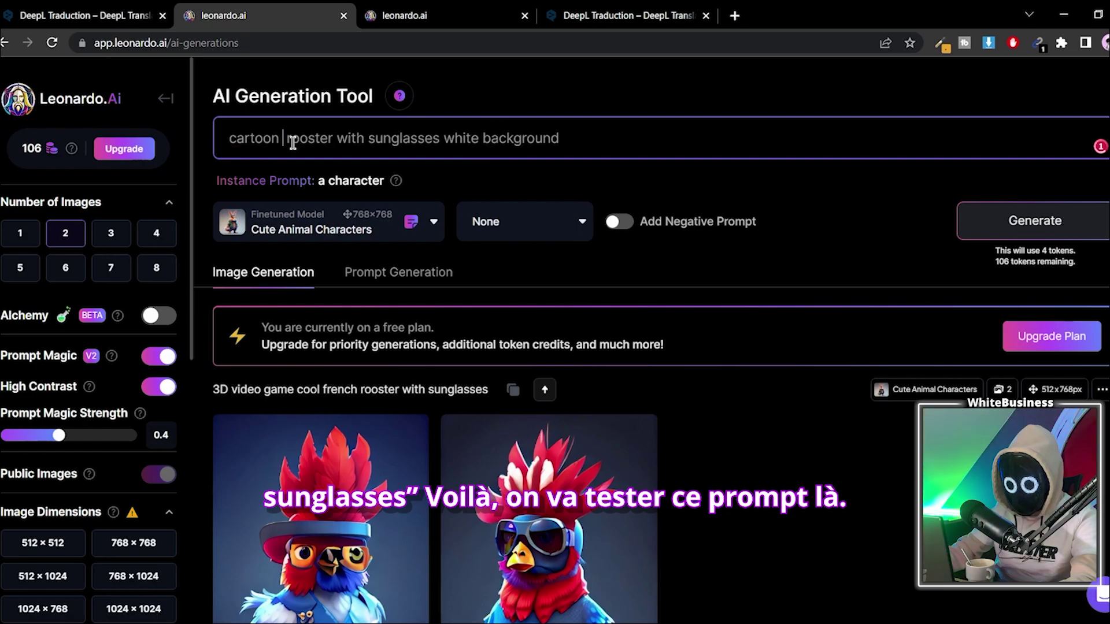
- Generate two images from the white-background sunglasses rooster prompt with the Cute Animal Characters model
left_click(1035, 220)
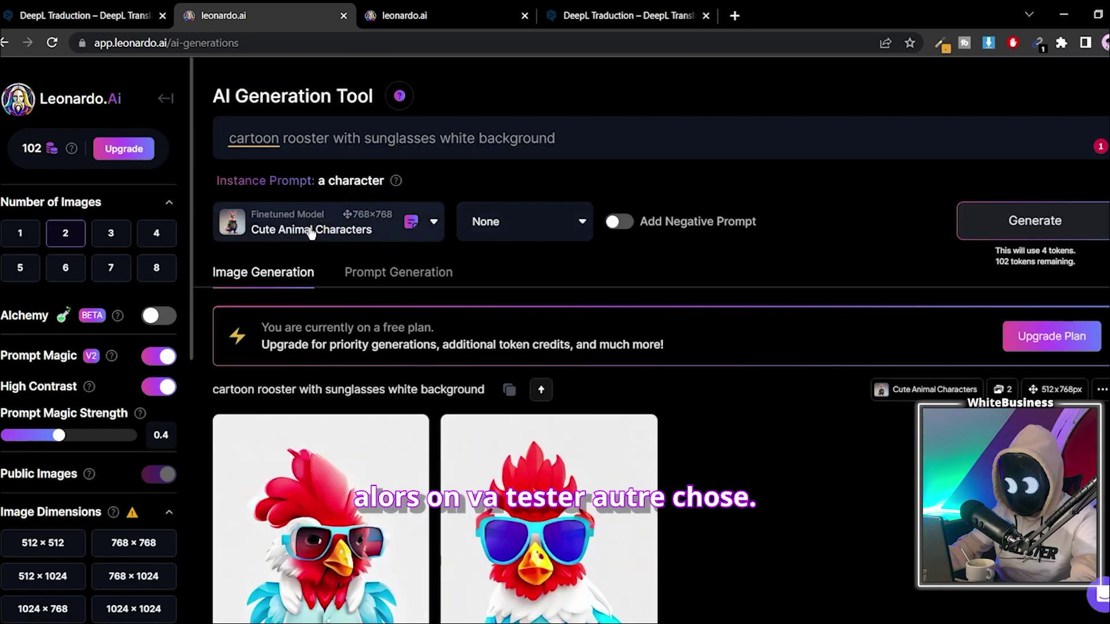
- Translate a French rooster T-shirt prompt in DeepL and generate "cool rooster character with sunglasses, 2d t-shirt design,rooster daddy" in Leonardo.Ai with DreamShaper v7
left_click(297, 223)
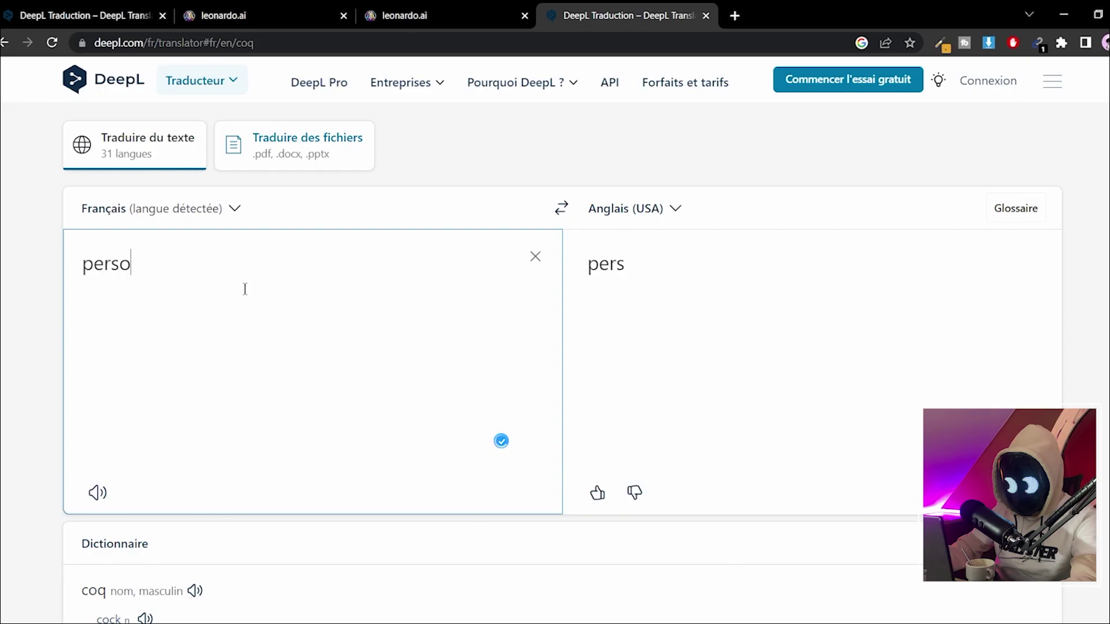
type("nnage de coq cool avec des lunettes de soleil, design de t-shirt en 2d")
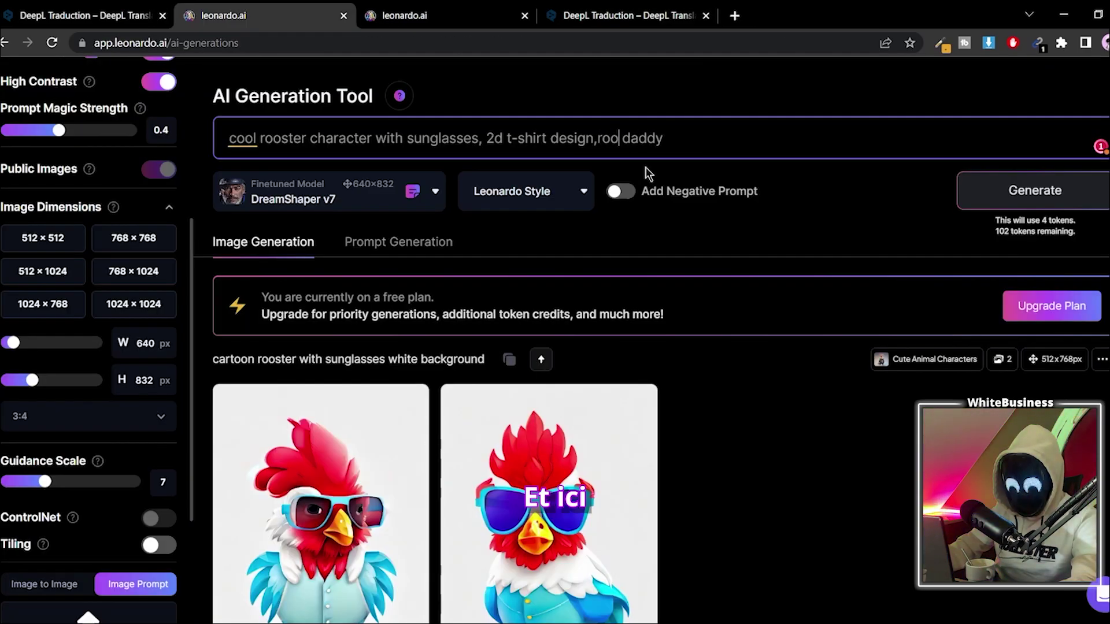
left_click(1035, 191)
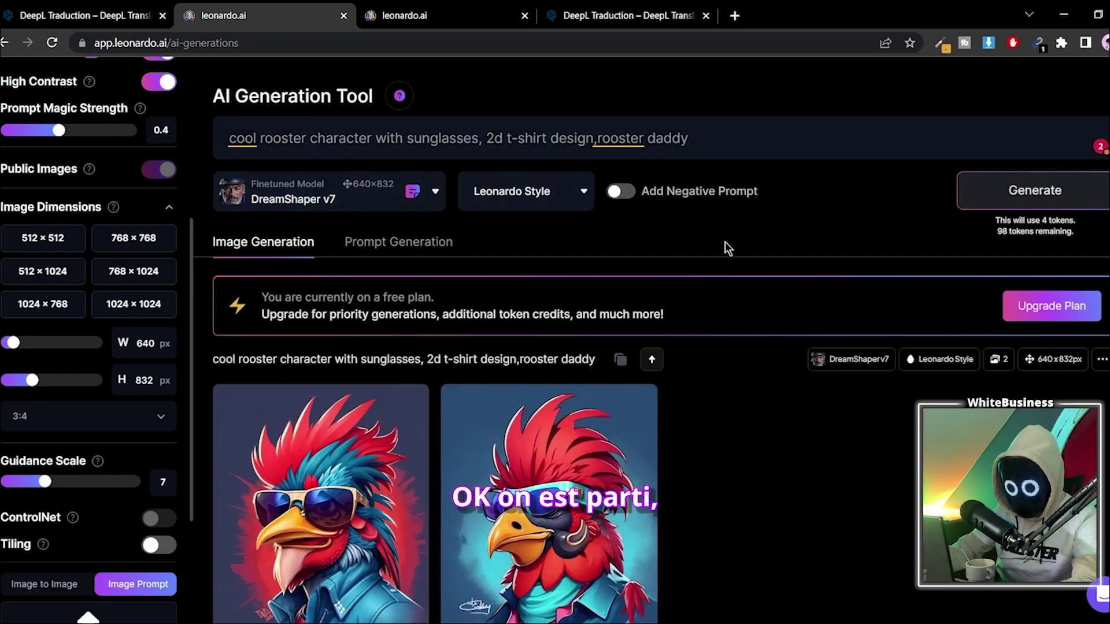
- Add "full body" after "sunglasses" in the rooster prompt and generate two new images
left_click(479, 138)
type("full body")
key("Return")
- Compare the previously generated rooster images, checking which ones show the character's head only or its whole body
scroll(768, 172, "down", 6)
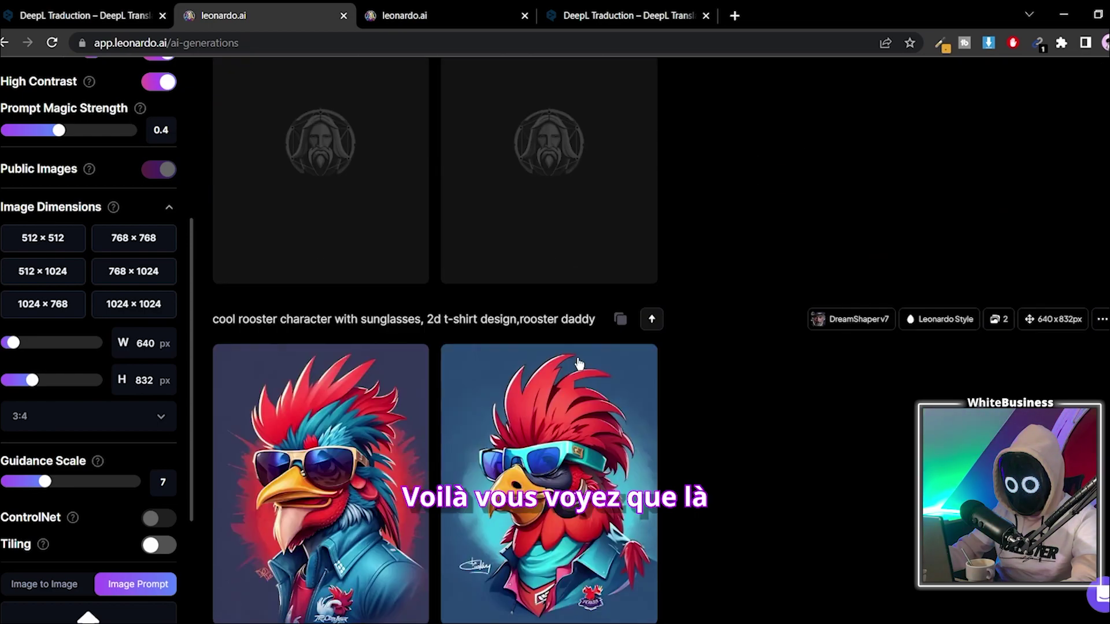
scroll(627, 416, "down", 5)
scroll(424, 356, "down", 5)
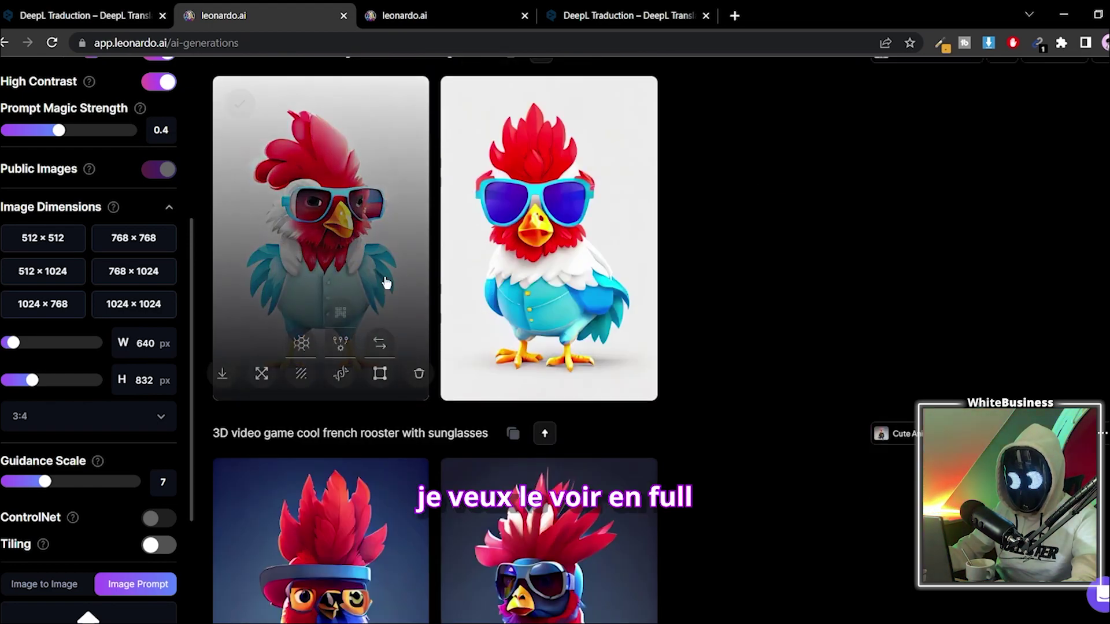
scroll(302, 258, "down", 3)
scroll(565, 344, "up", 12)
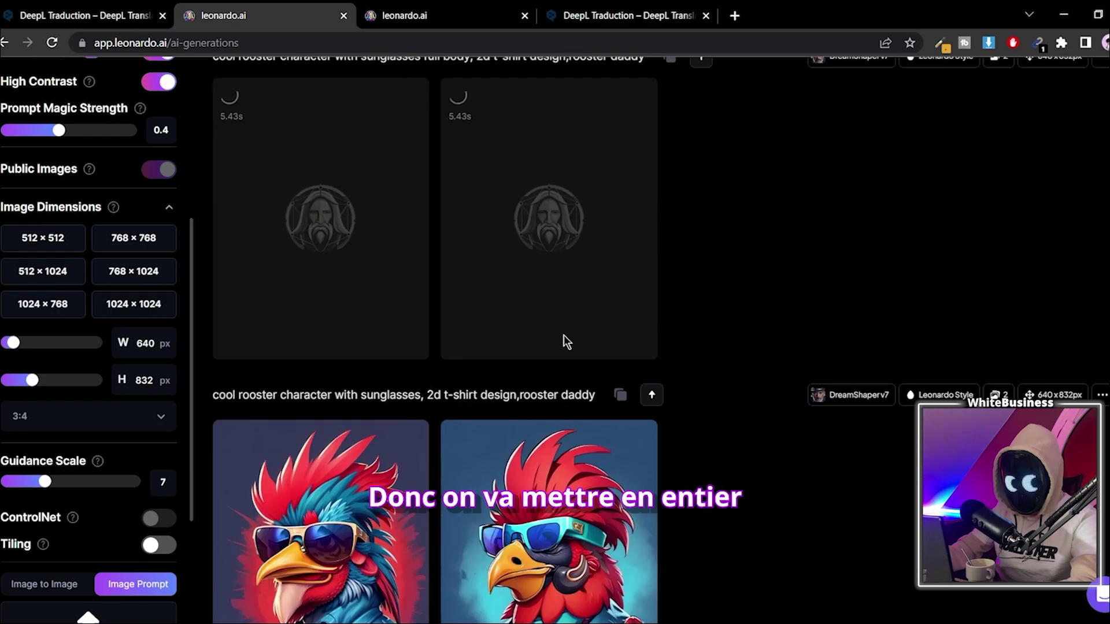
scroll(565, 345, "down", 3)
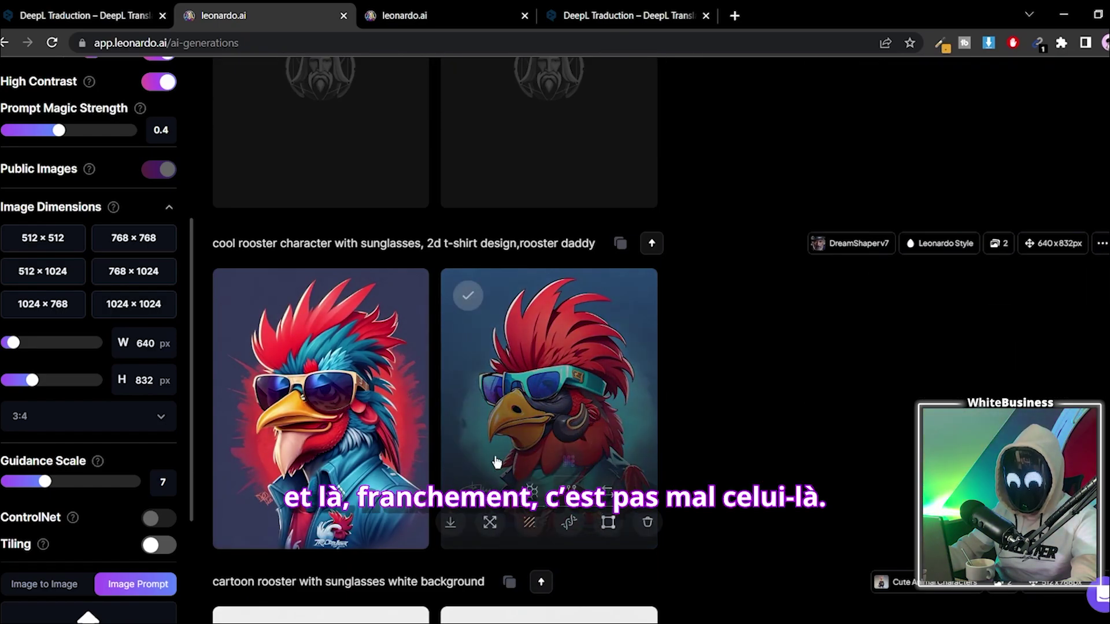
scroll(324, 276, "up", 4)
- Open the full-body rooster wearing red sneakers and download the image
left_click(323, 276)
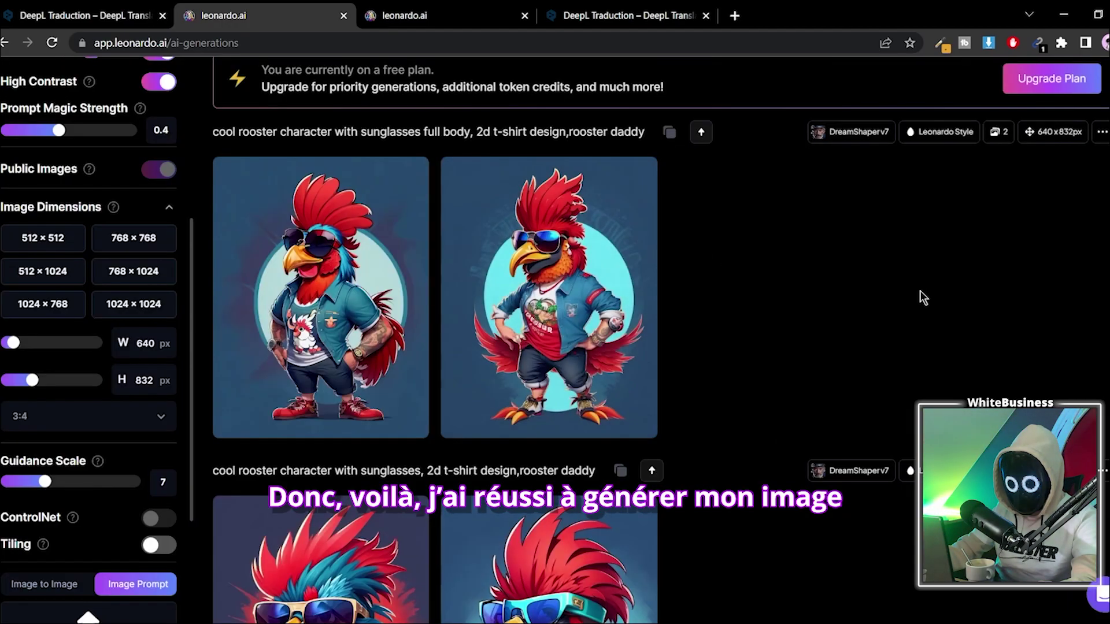
scroll(928, 332, "up", 3)
scroll(640, 204, "down", 5)
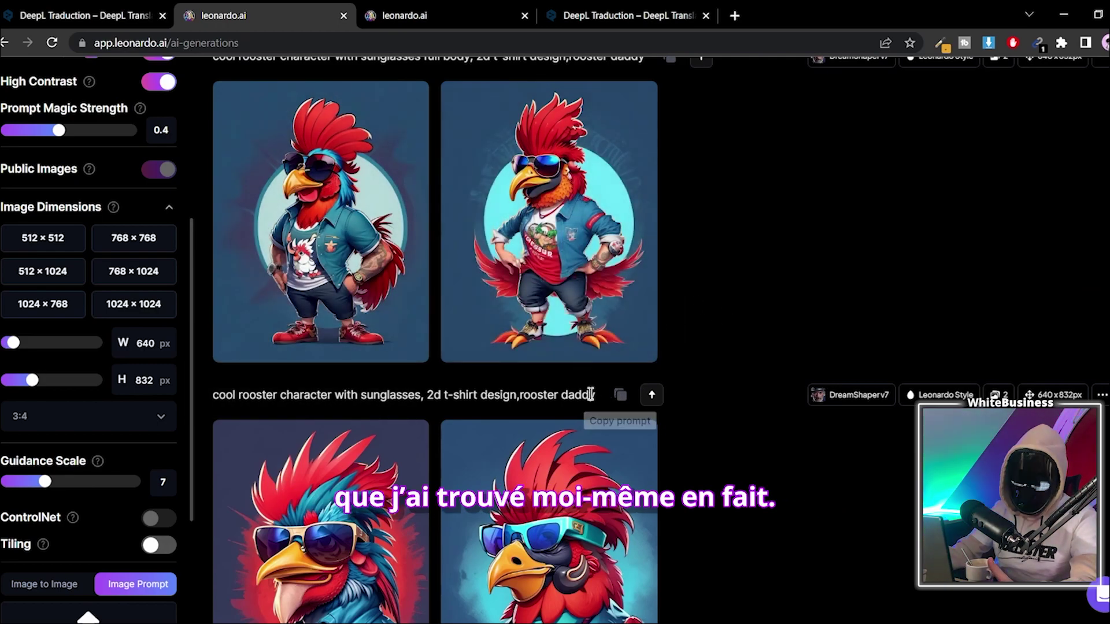
scroll(471, 309, "up", 3)
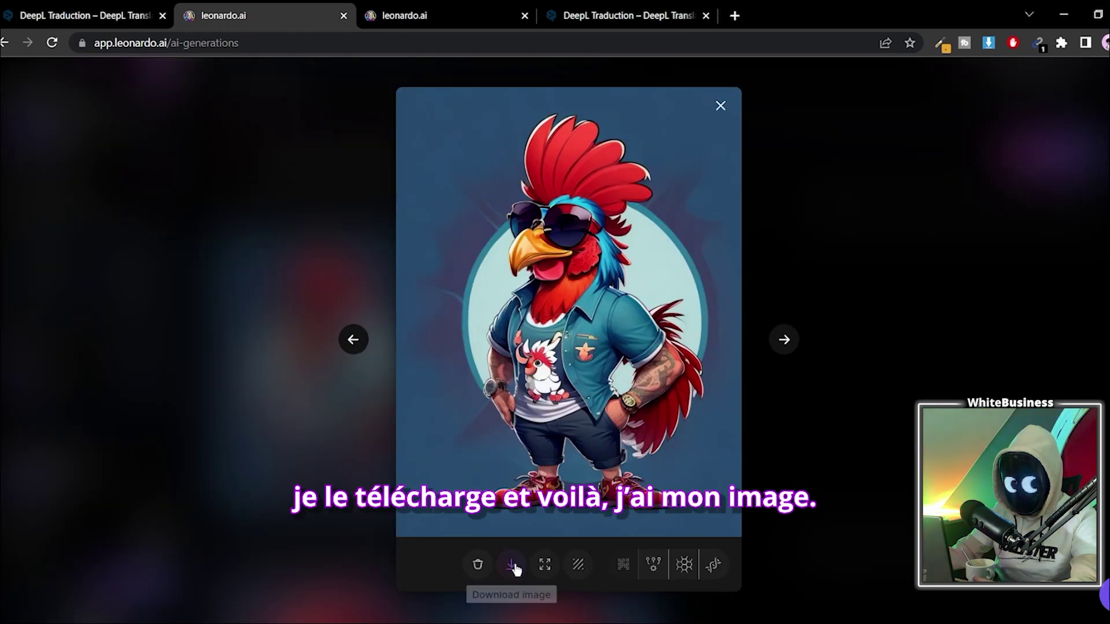
left_click(512, 566)
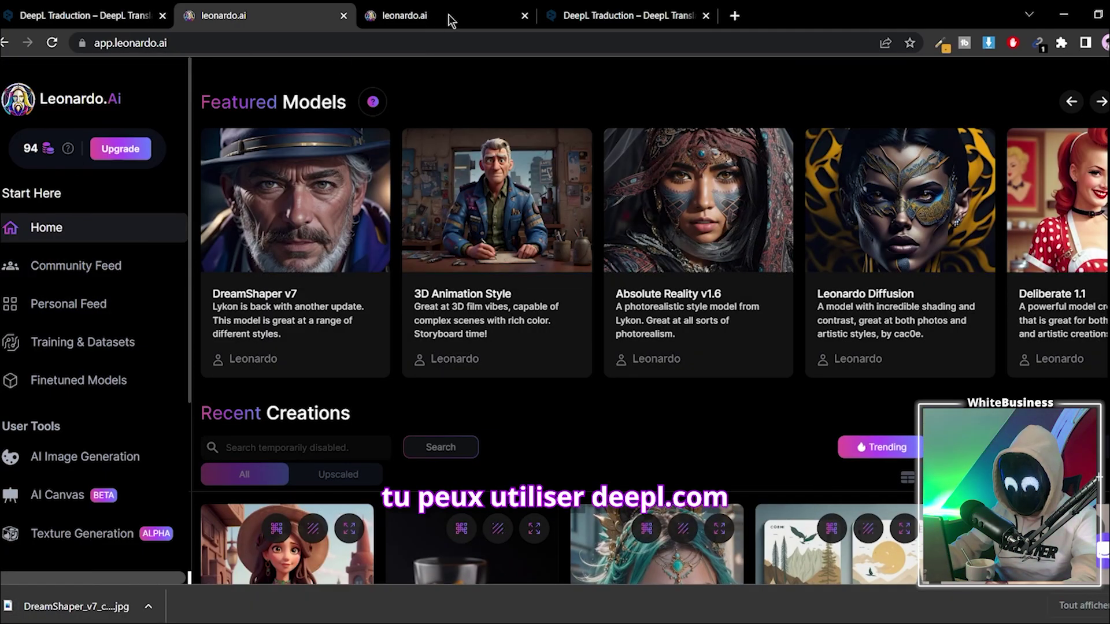
- Switch to DeepL and review the "design de t-shirt en 2d" wording in the French prompt
left_click(613, 15)
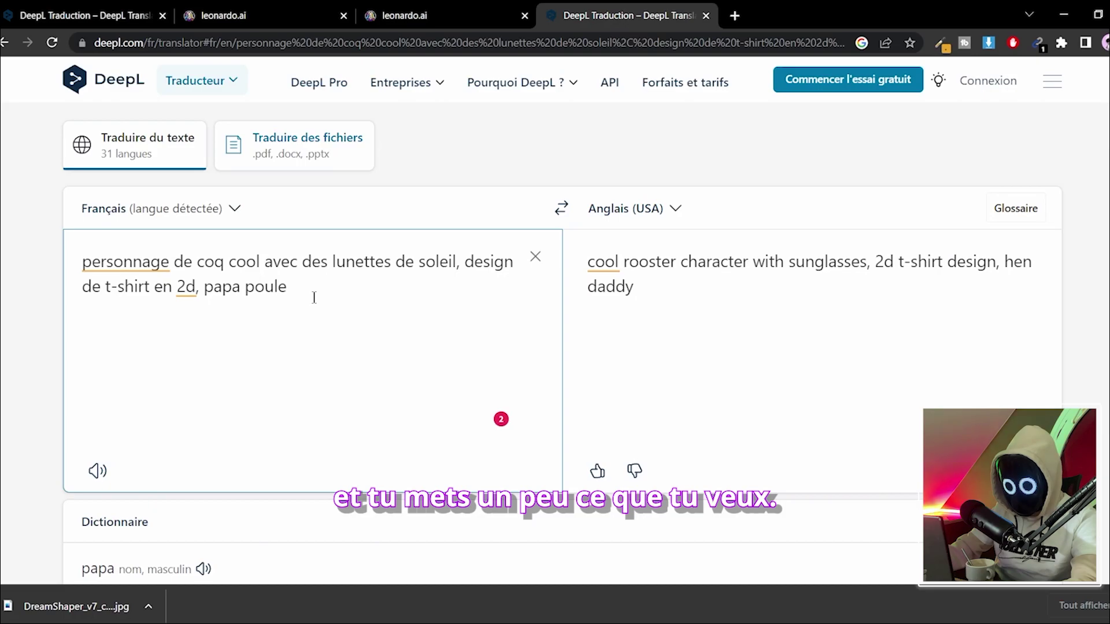
left_click_drag(474, 261, 147, 286)
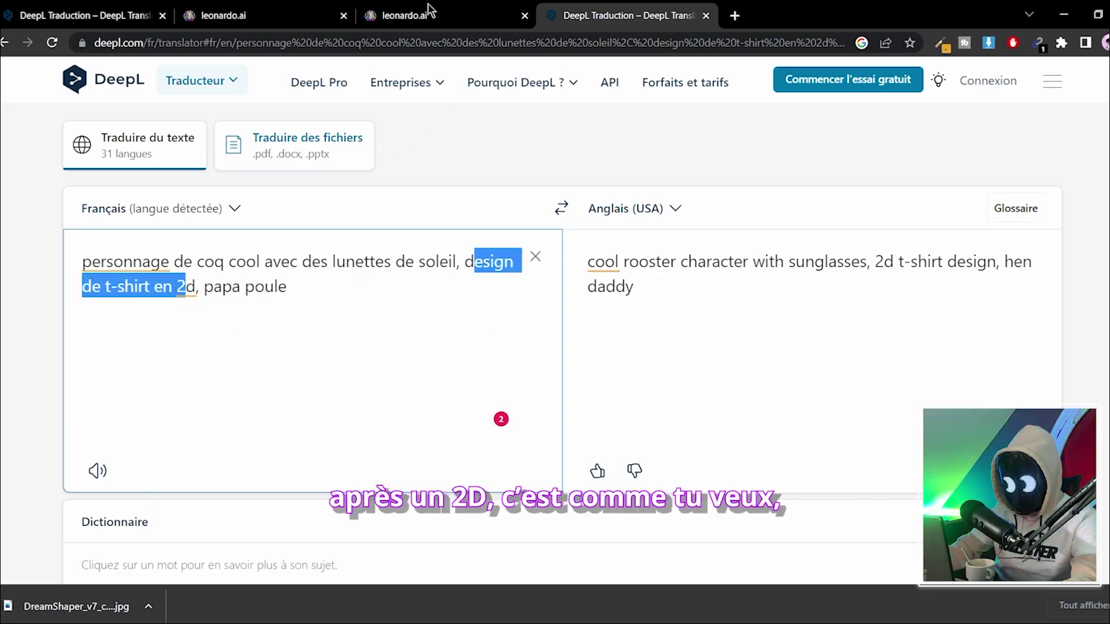
- In Leonardo.Ai's Community Feed, examine the prompt, negative prompt and generation settings of the image of the woman in a black dress
left_click(260, 16)
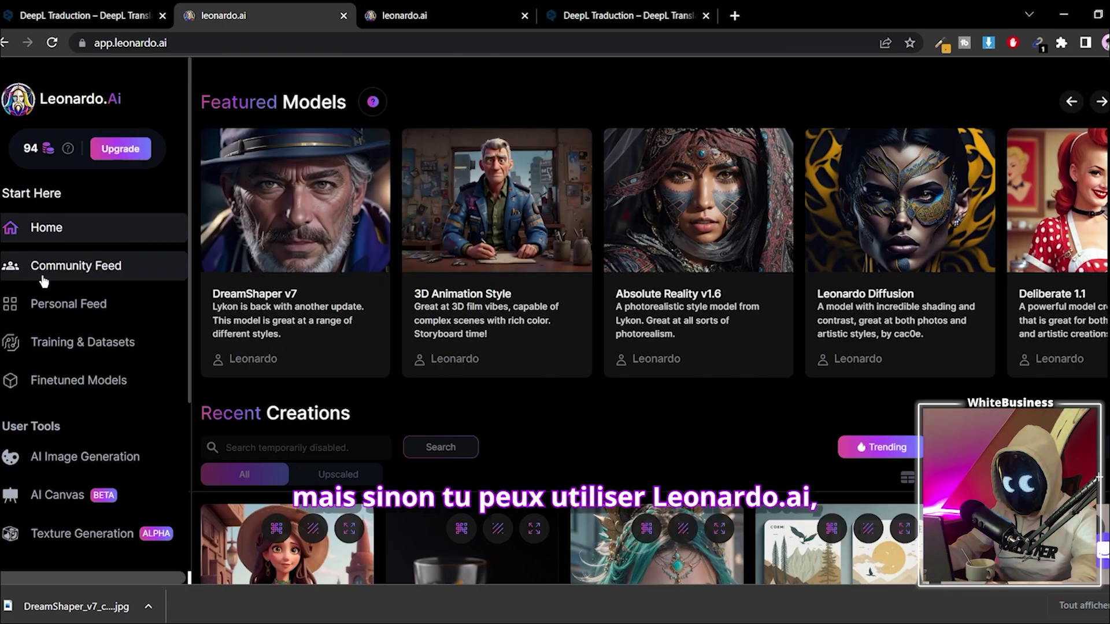
left_click(80, 267)
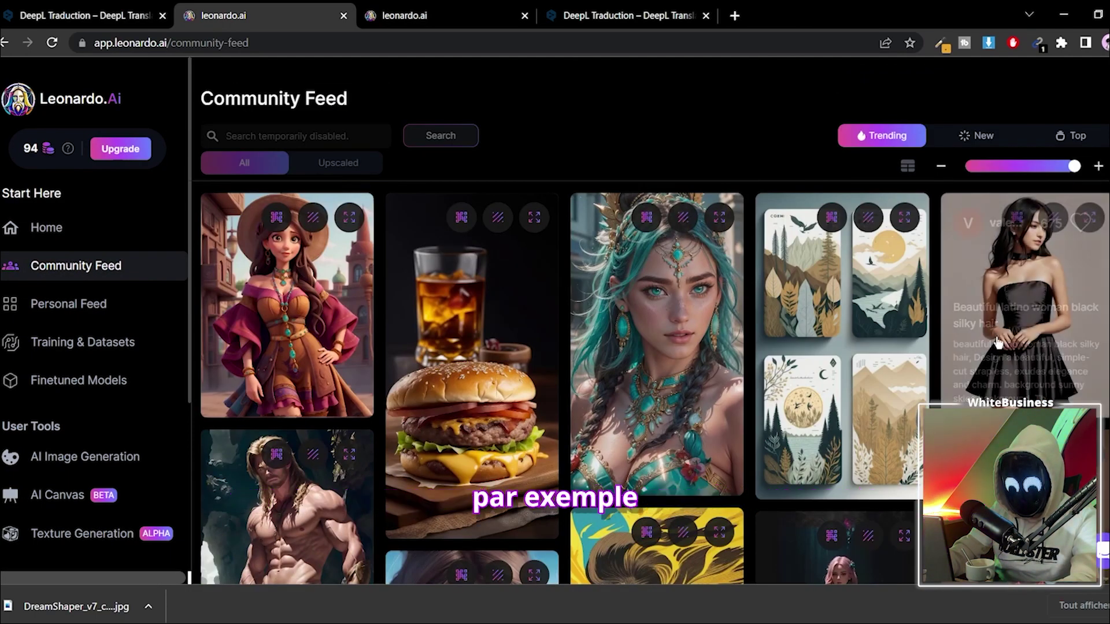
left_click(1068, 264)
left_click_drag(546, 217, 830, 435)
scroll(750, 335, "down", 5)
left_click_drag(755, 402, 543, 223)
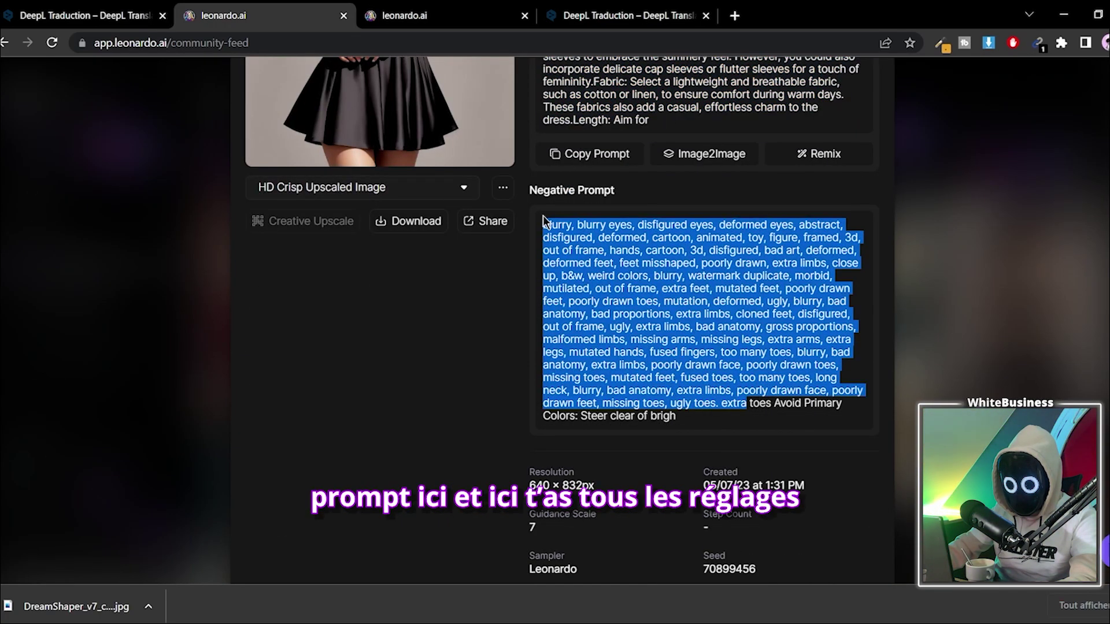
scroll(626, 203, "down", 5)
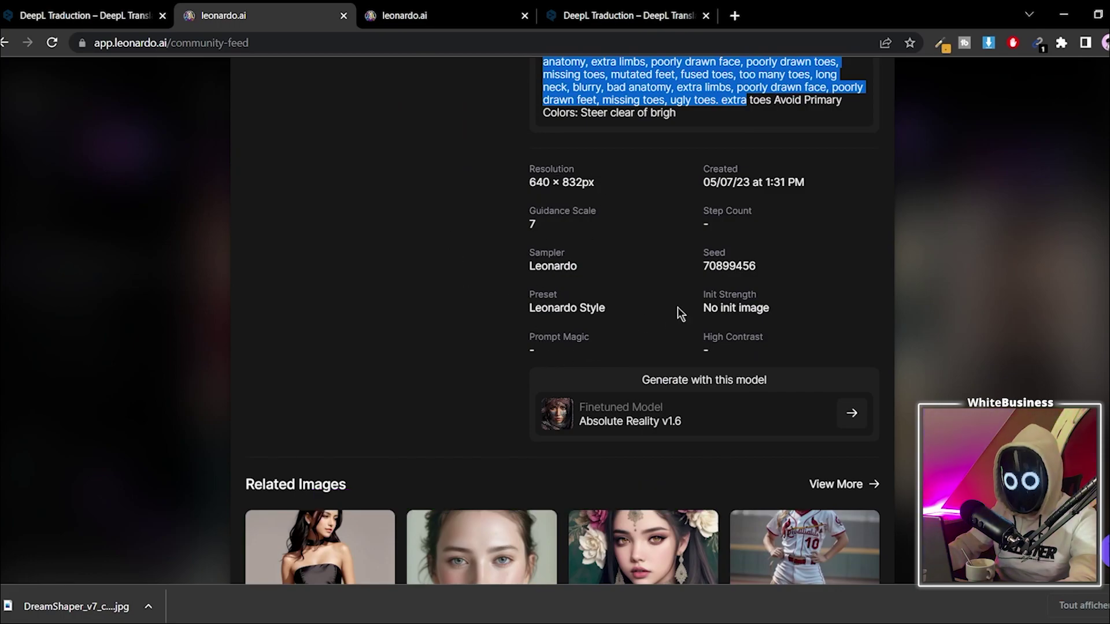
scroll(460, 234, "up", 10)
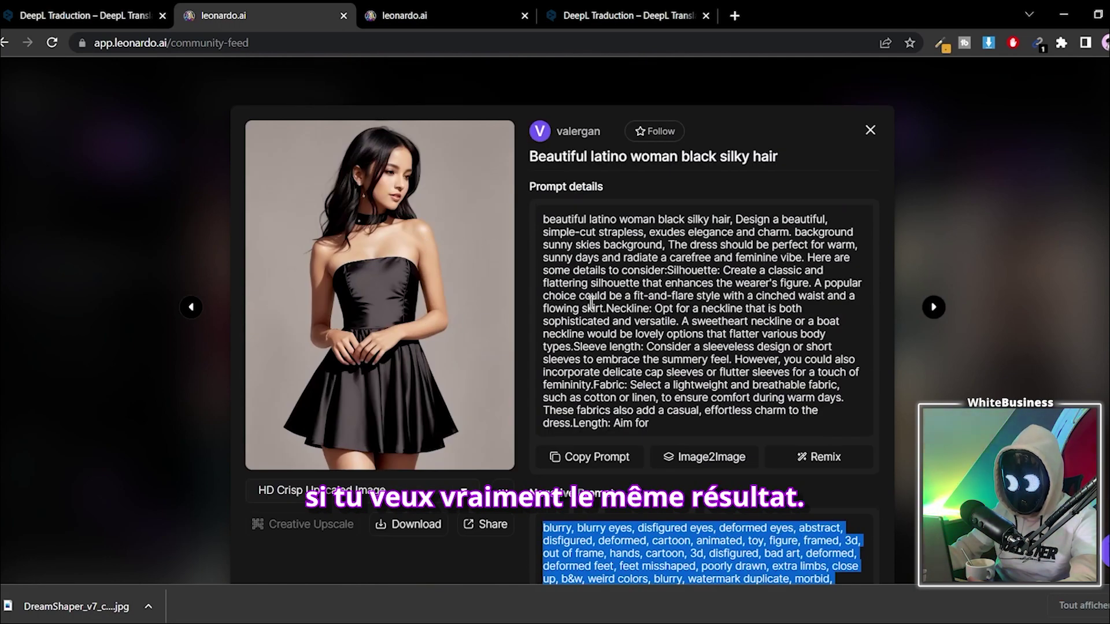
key("Escape")
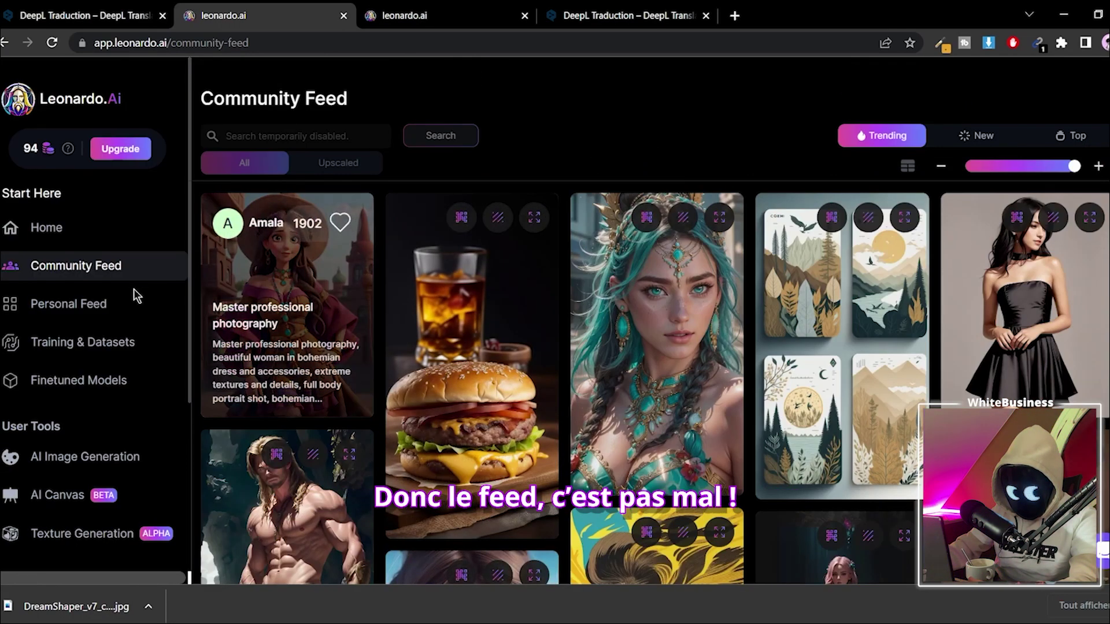
- Find the Pixel Art model among the finetuned platform models and choose it for image generation
left_click(72, 380)
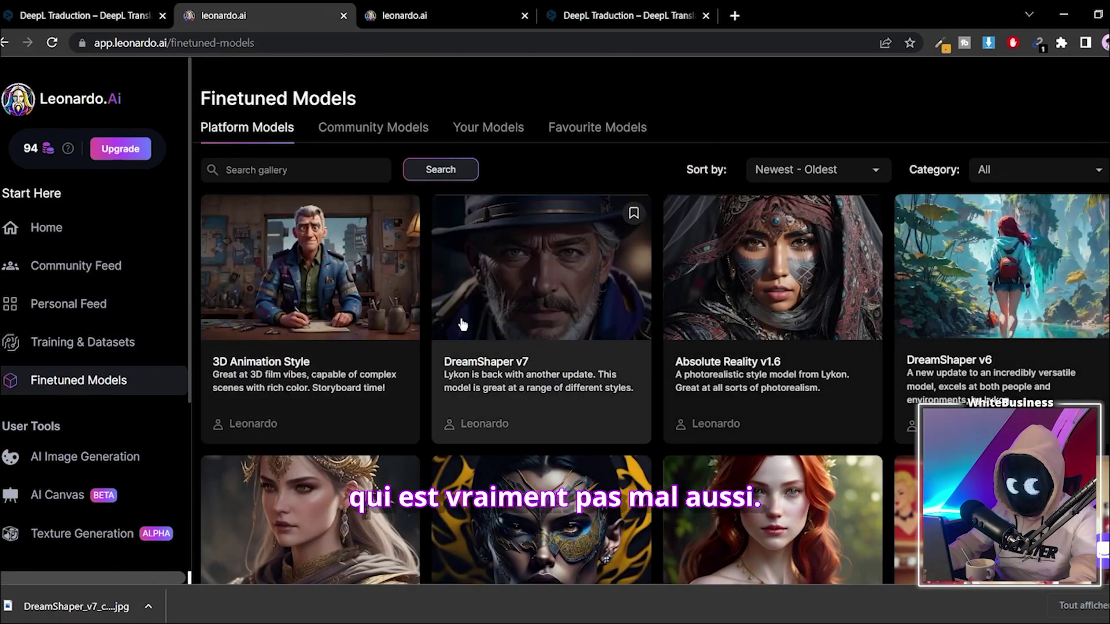
scroll(702, 312, "down", 5)
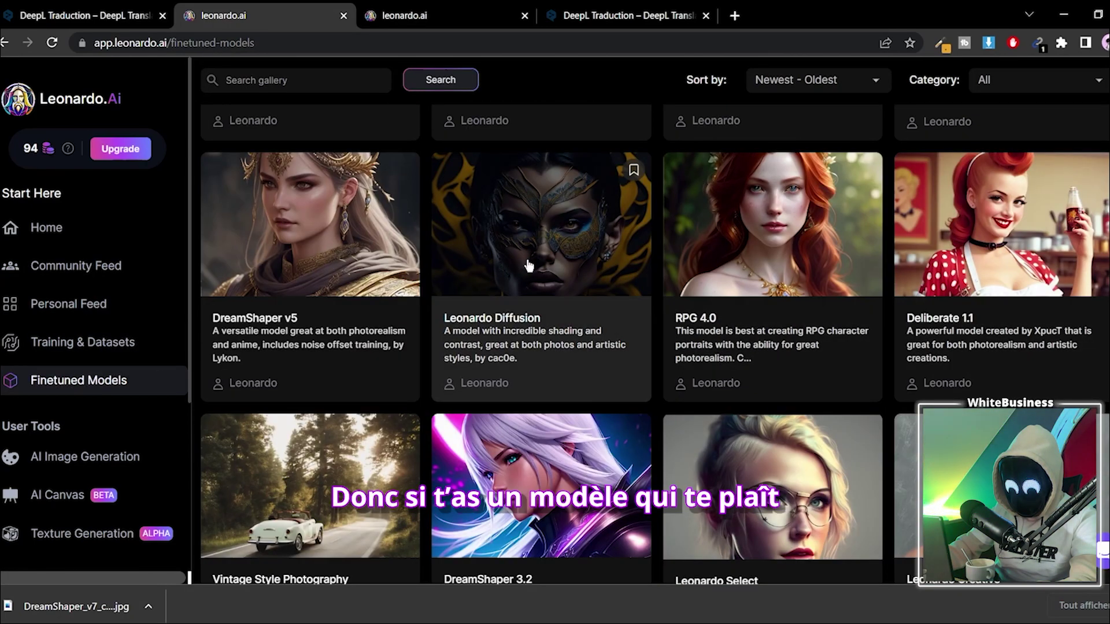
scroll(559, 234, "down", 9)
left_click(559, 234)
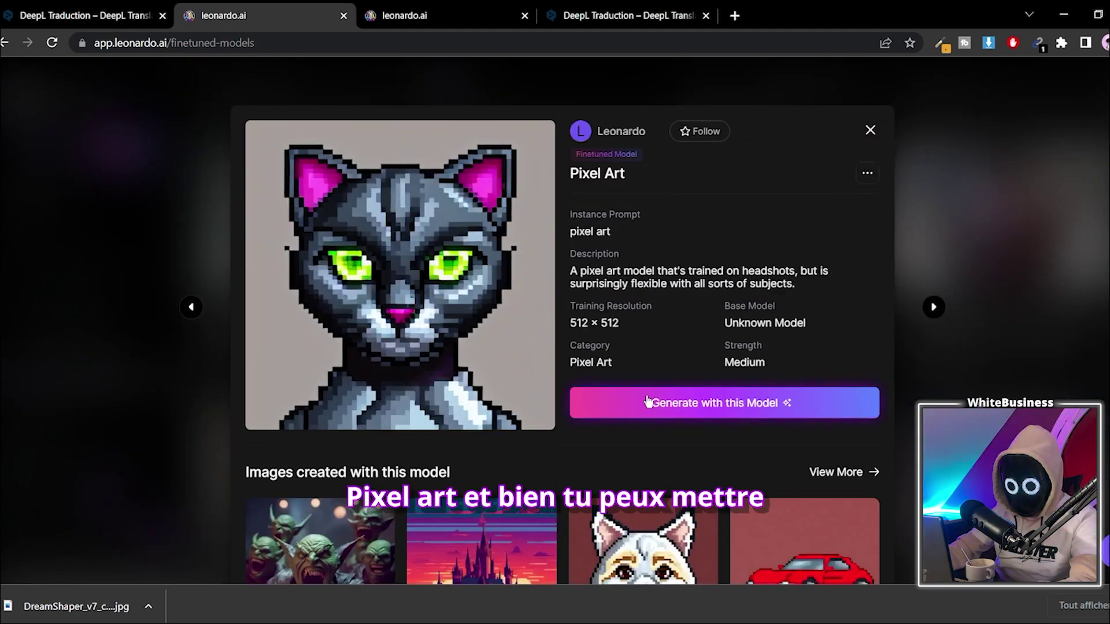
left_click(647, 402)
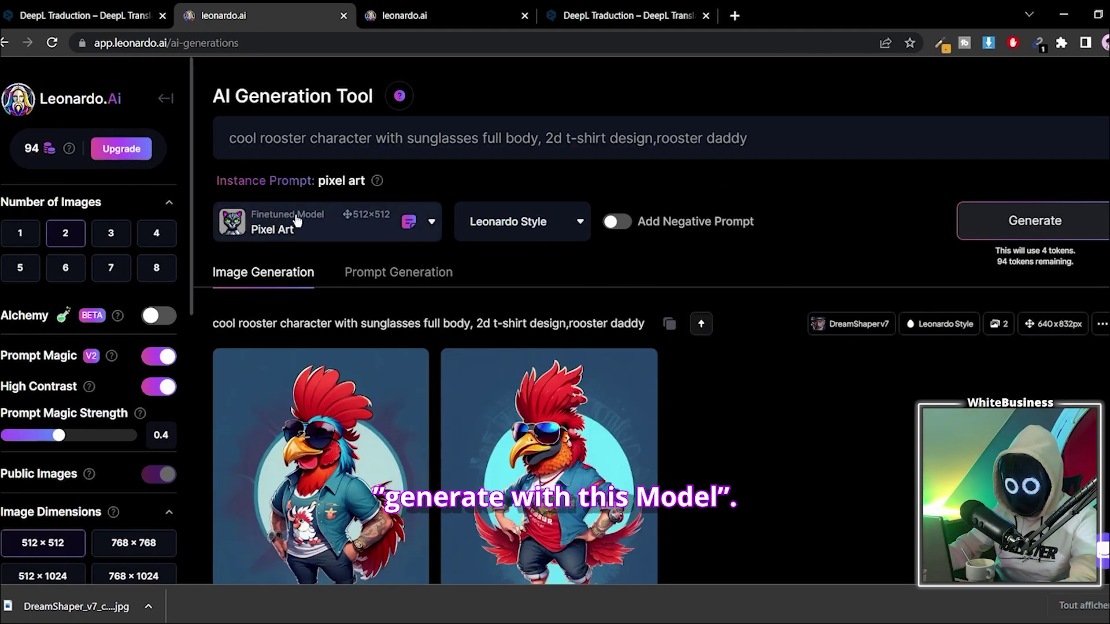
- Shorten the prompt to "cool rooster" and generate two images with the Pixel Art model
left_click(354, 139)
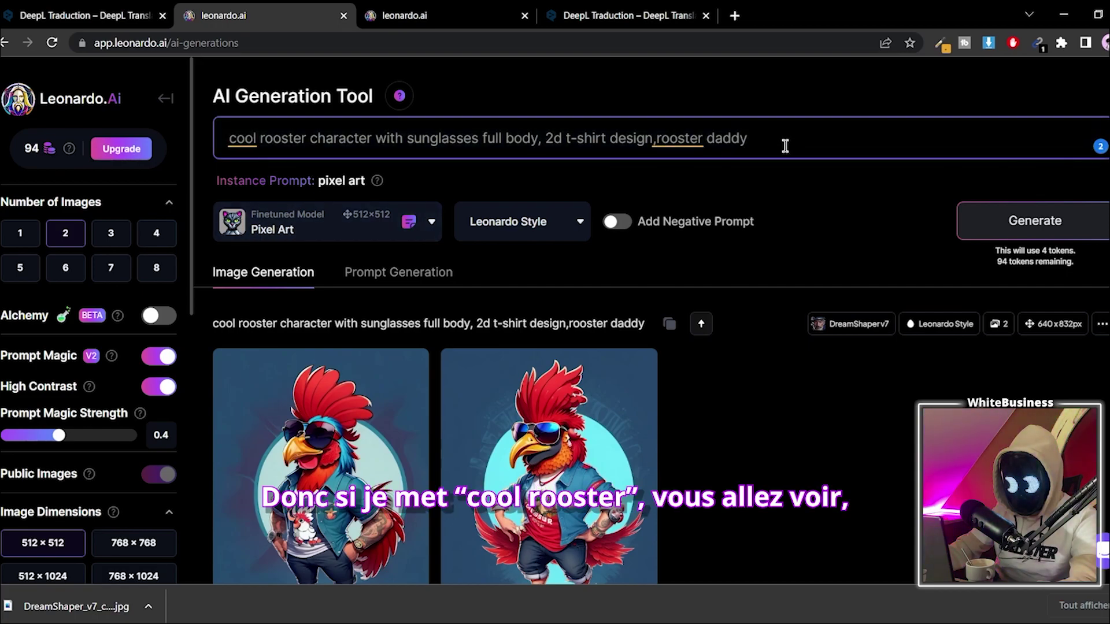
left_click_drag(789, 144, 228, 136)
key("BackSpace")
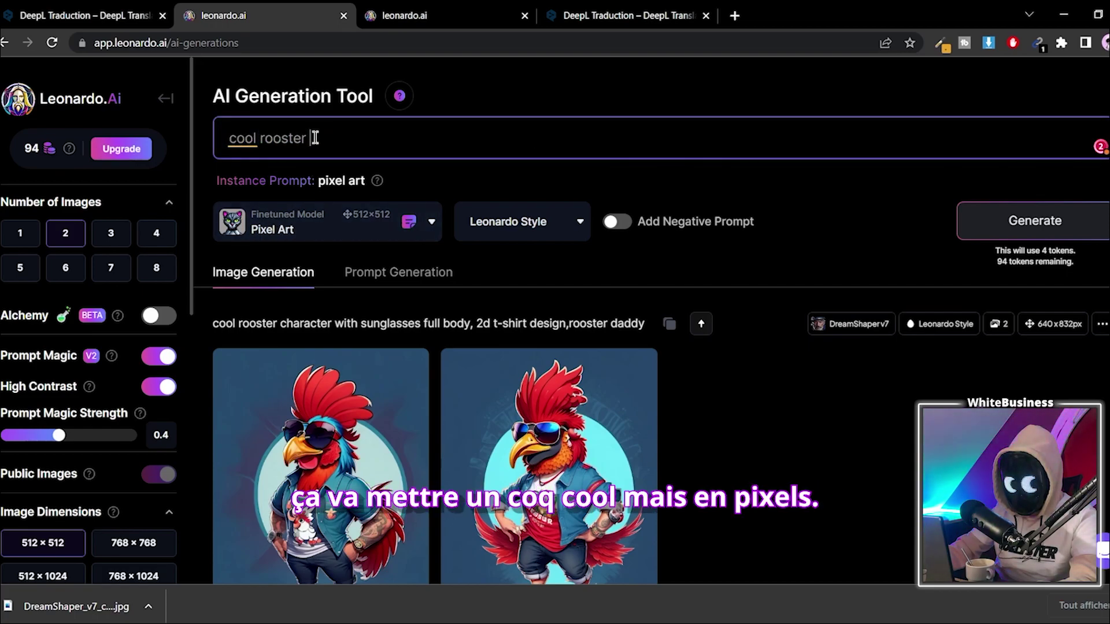
key("Return")
left_click_drag(316, 138, 222, 138)
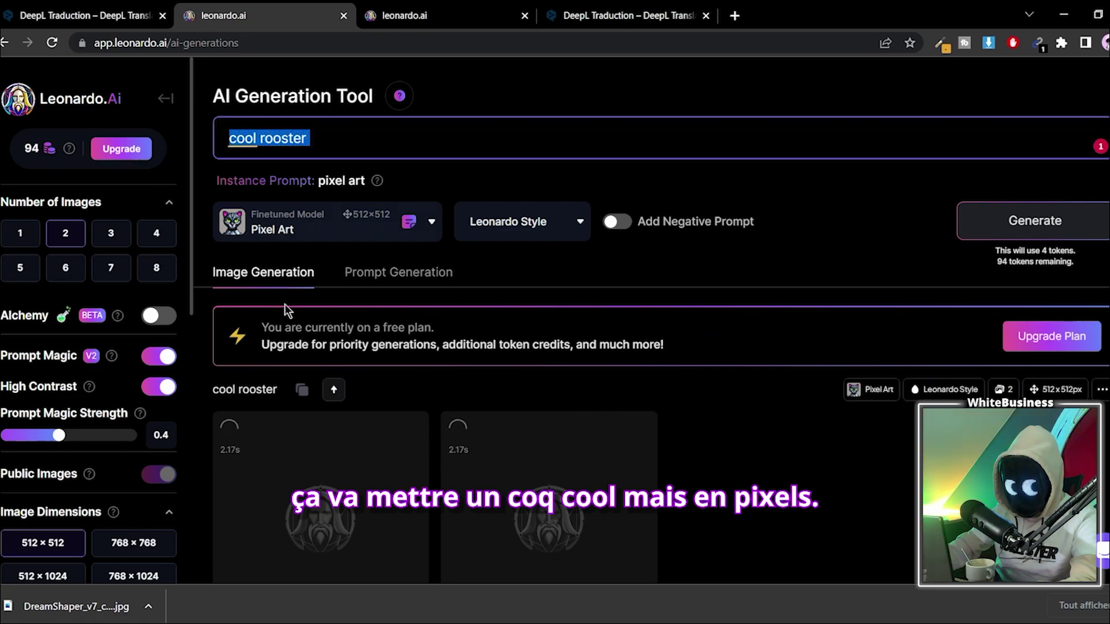
left_click(382, 143)
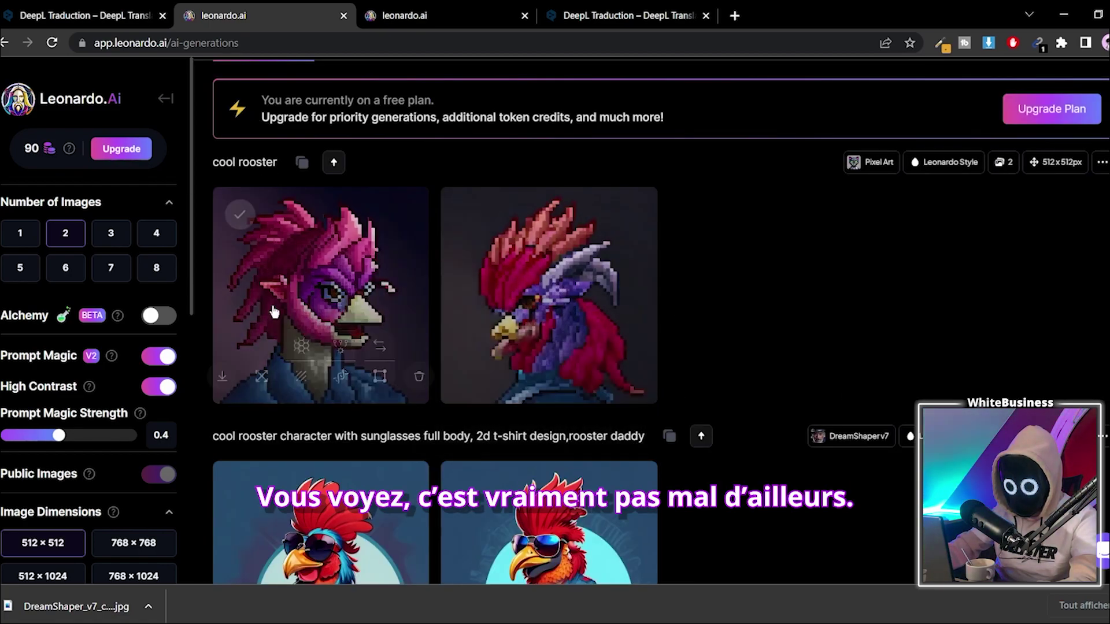
- Return to the finetuned models gallery and look over the platform models
scroll(673, 363, "up", 4)
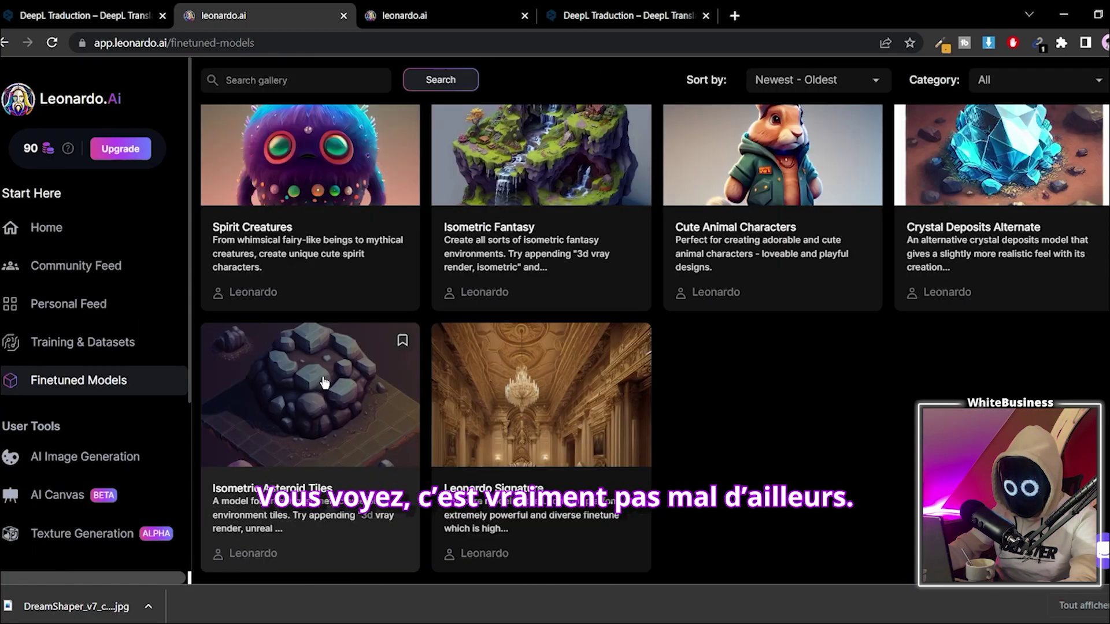
scroll(324, 376, "up", 10)
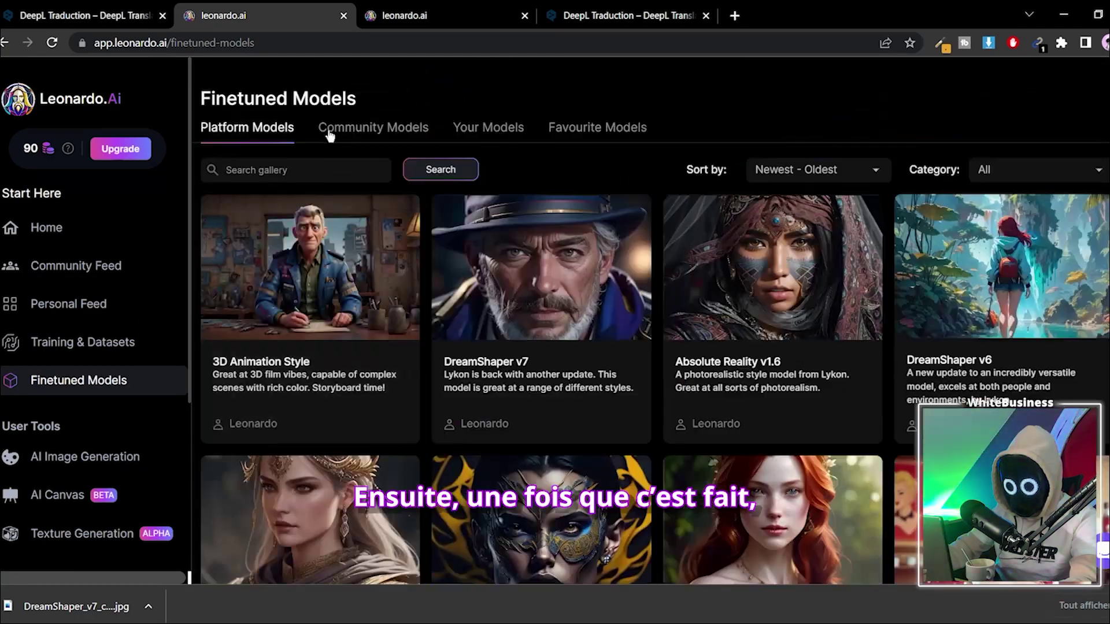
- Close the DeepL tab and the older Leonardo.Ai tab, and open a new browser tab
left_click(701, 20)
left_click(704, 17)
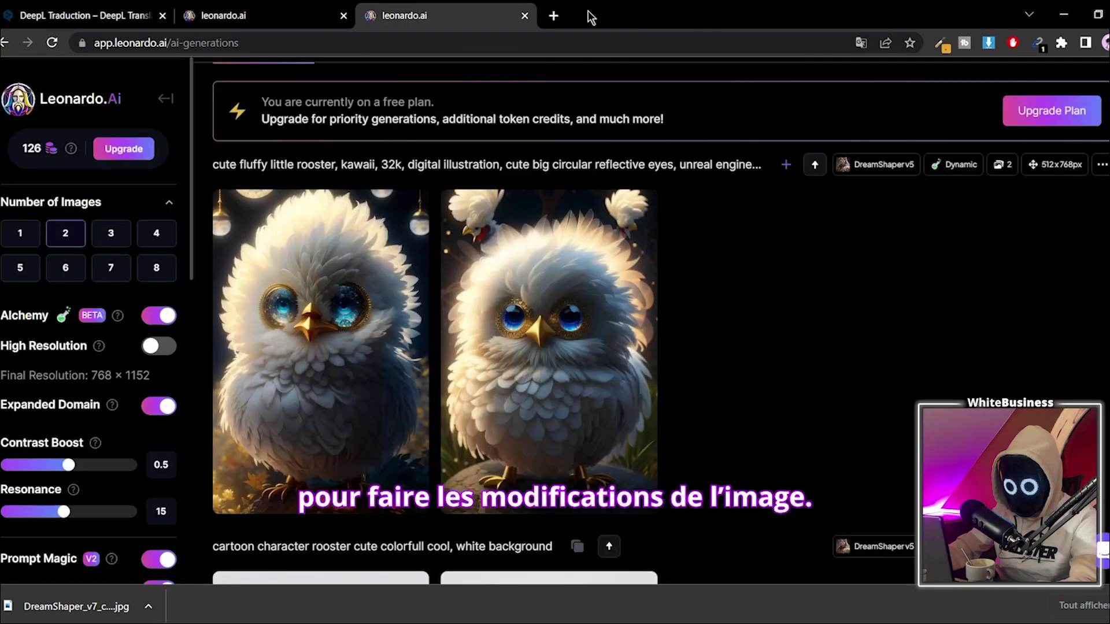
left_click(525, 16)
left_click(366, 17)
type("ohiti")
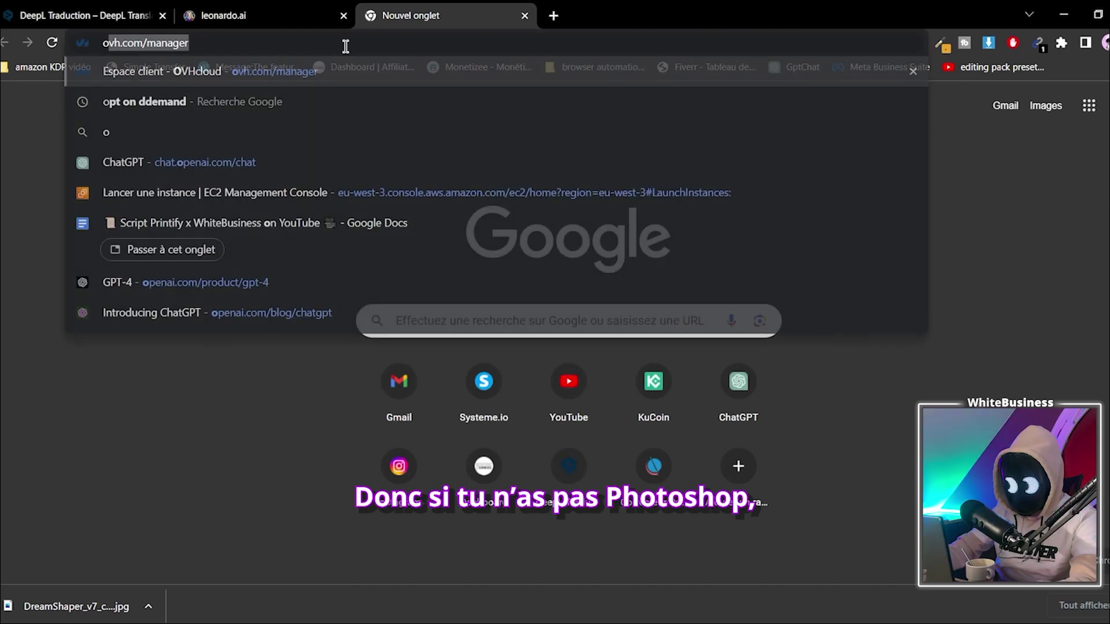
key("BackSpace")
key("BackSpace")
key("BackSpace")
key("BackSpace")
key("BackSpace")
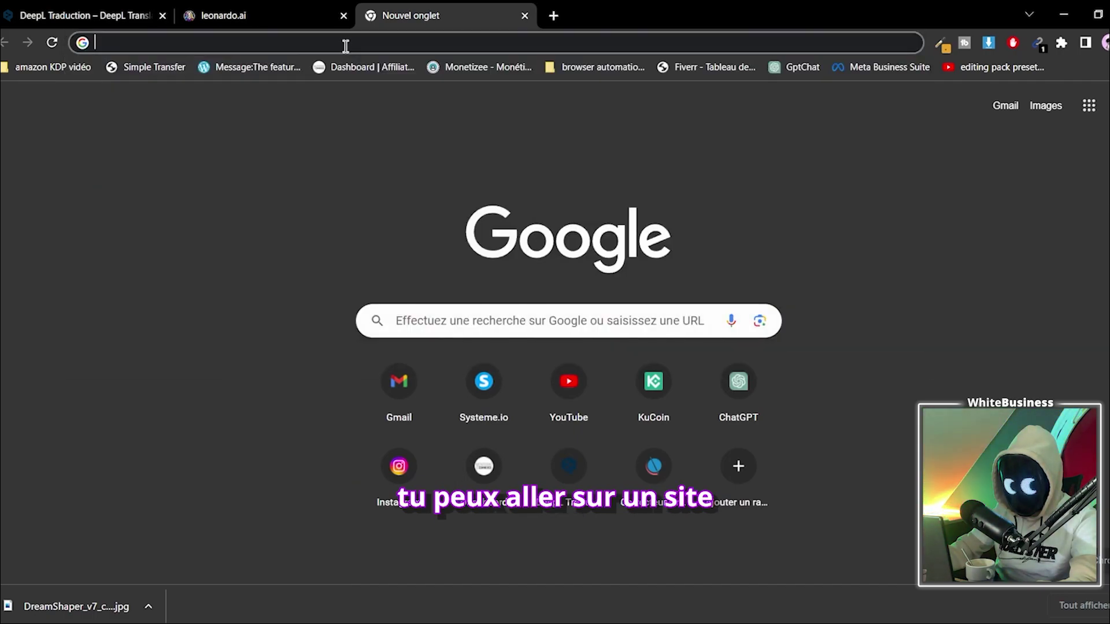
- Search Google for "photopea" and open the Photopea online photo editor
type("photo")
key("Return")
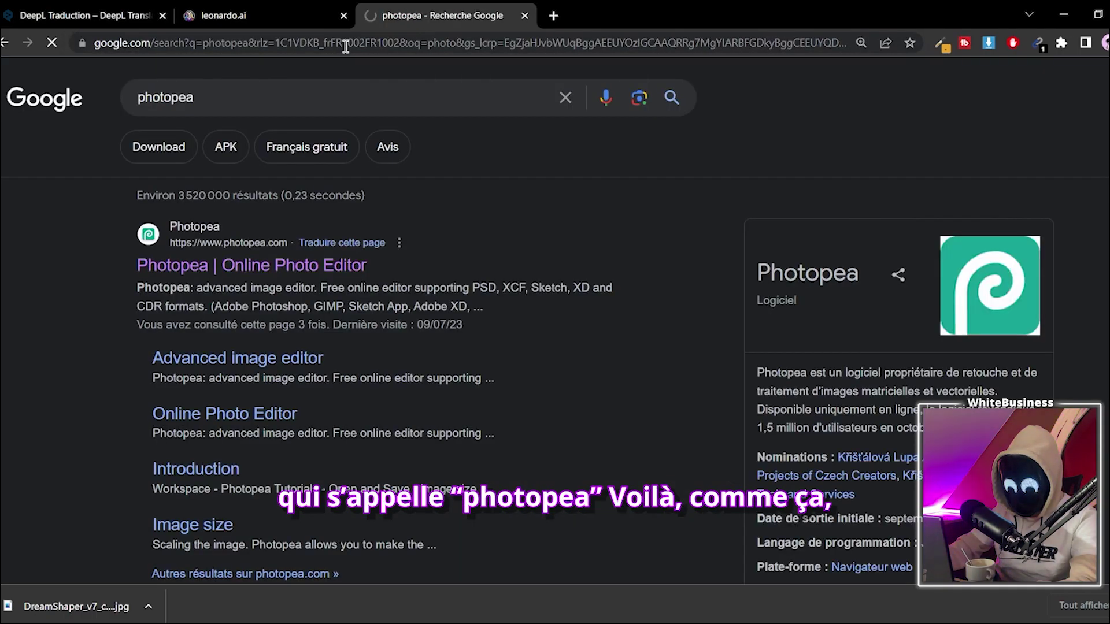
left_click(292, 265)
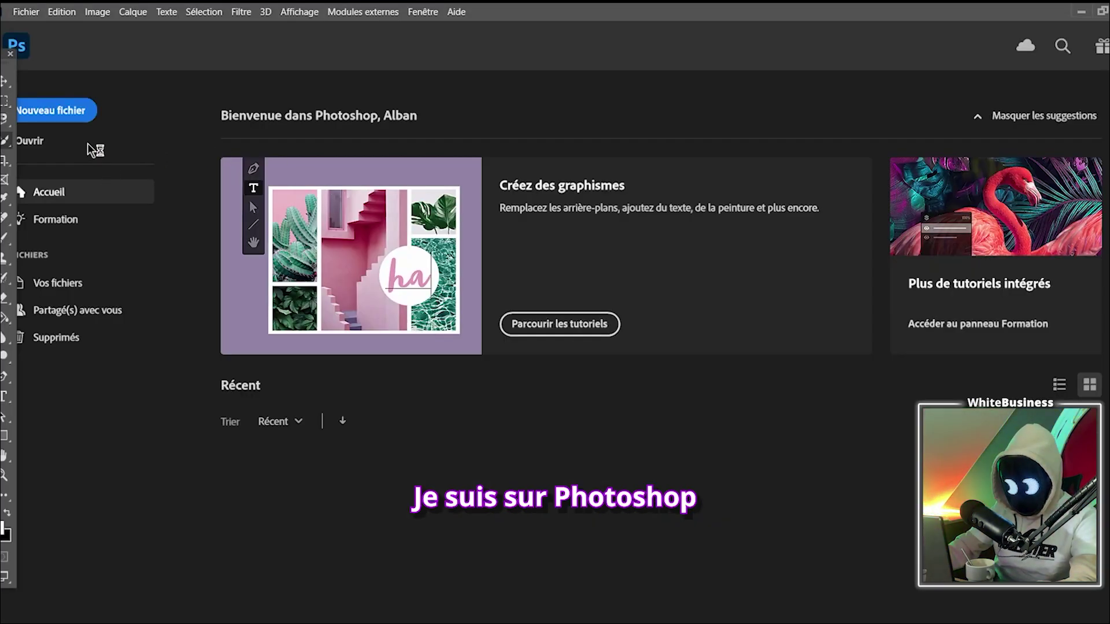
- Switch to Photoshop, open DreamShaper_v7_cool_rooster_character_with_sunglasses_full_bod_1.jpg and unlock its background layer
left_click(38, 142)
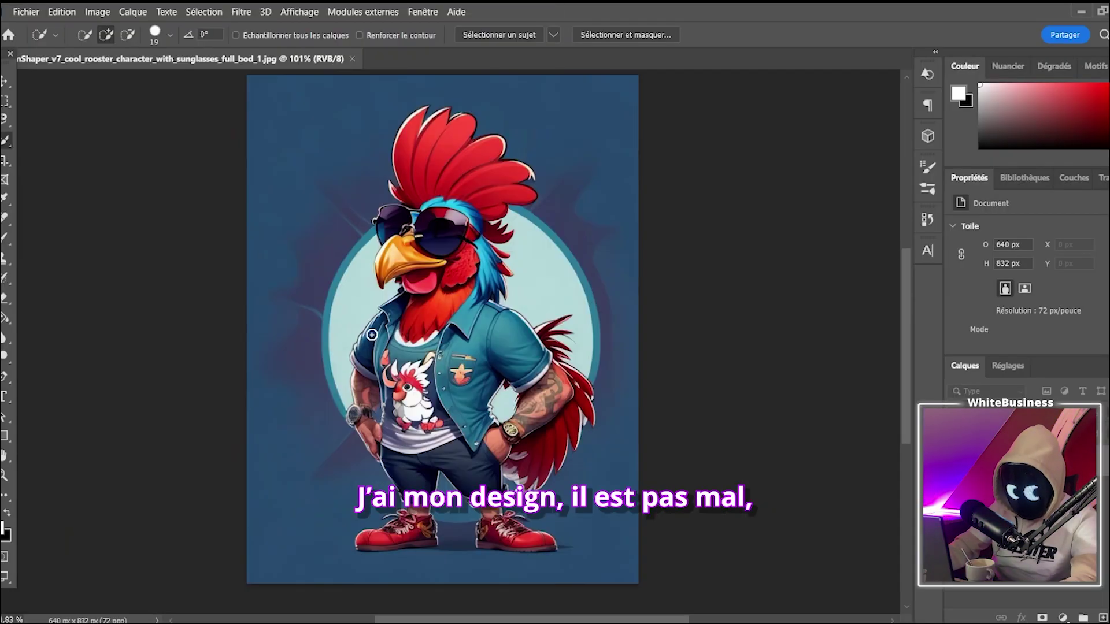
scroll(379, 369, "down", 3)
scroll(387, 355, "up", 5)
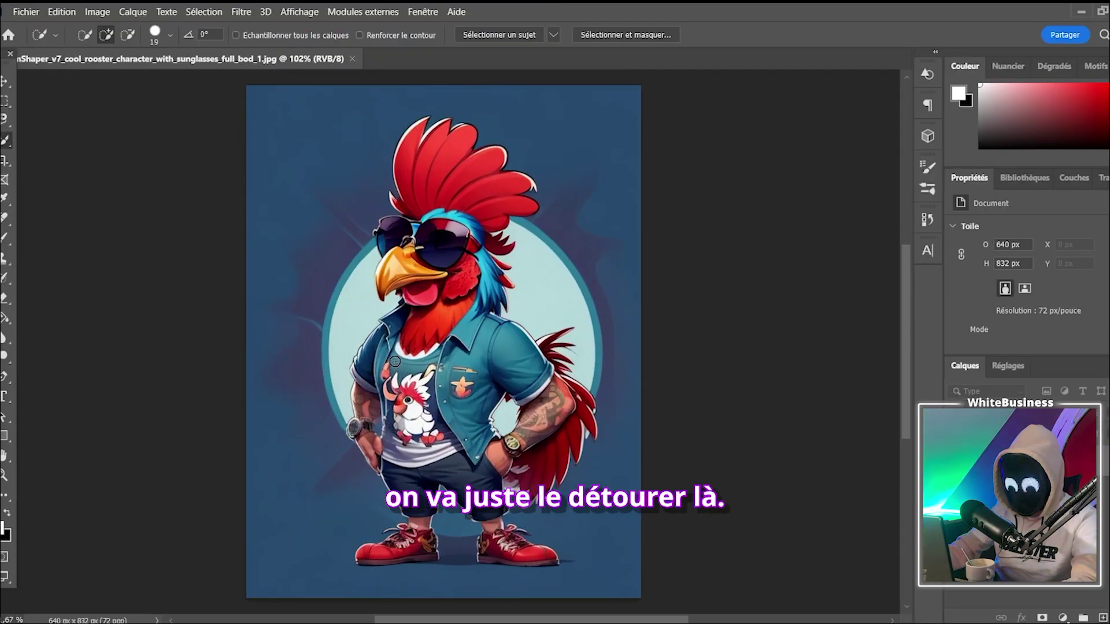
scroll(398, 342, "down", 3)
scroll(397, 321, "down", 5)
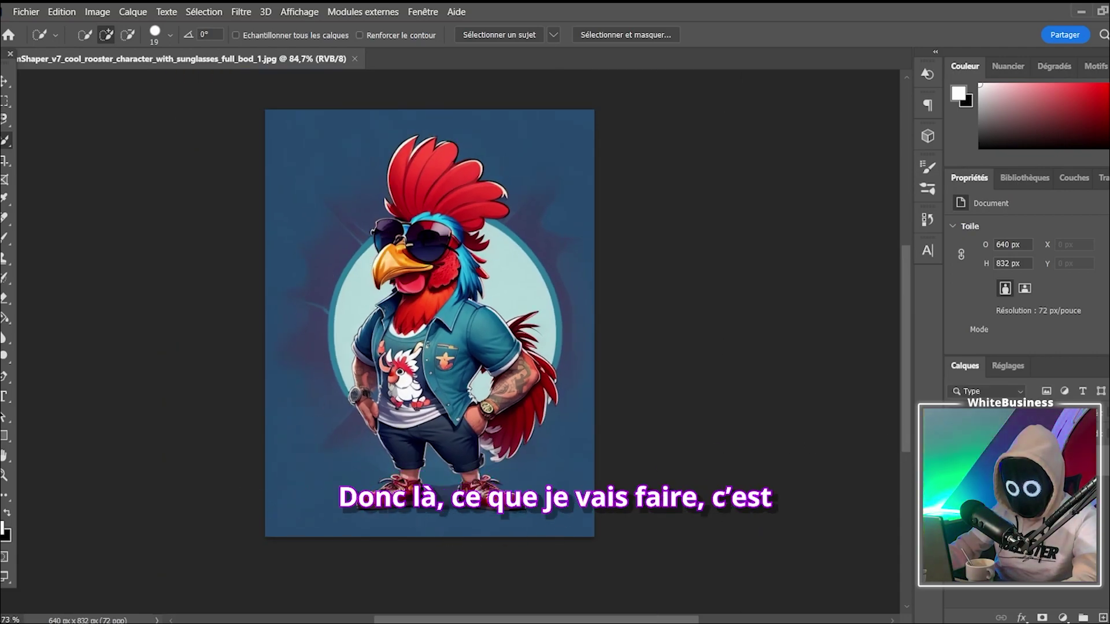
left_click(1105, 461)
- Try to select the rooster by painting over its body with the Quick Selection tool, and deselect it
right_click(5, 140)
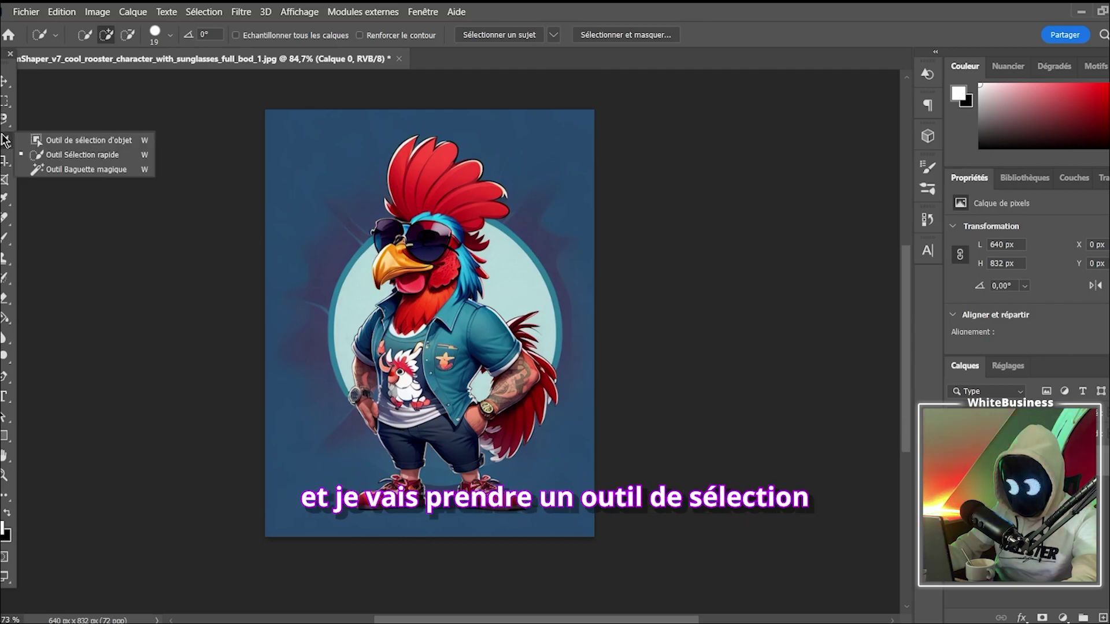
left_click(69, 152)
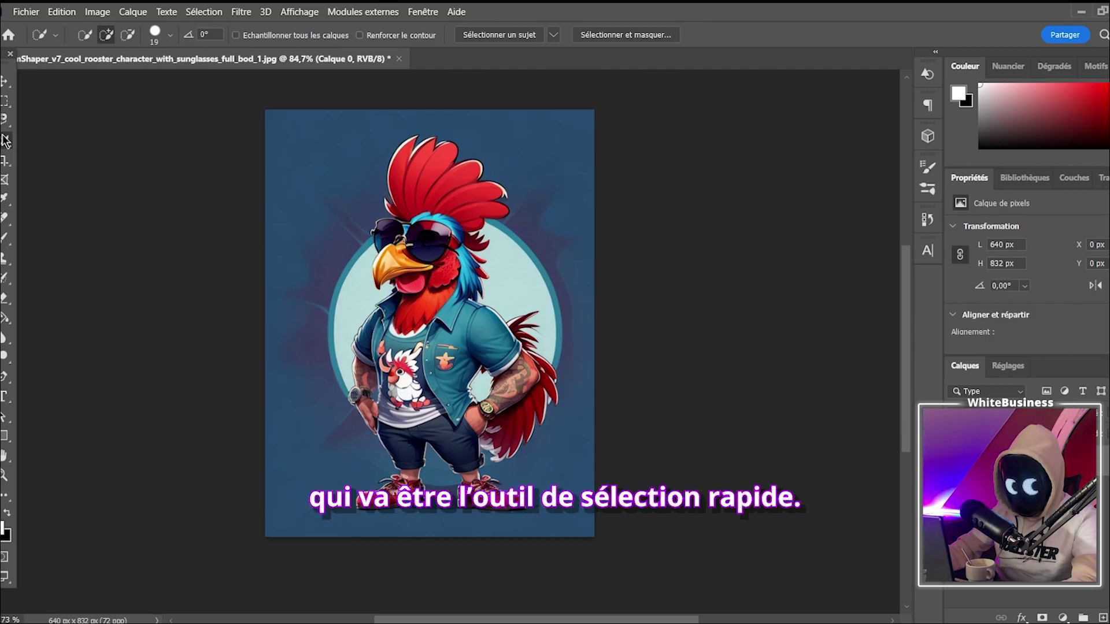
scroll(389, 244, "up", 8)
scroll(391, 235, "down", 7)
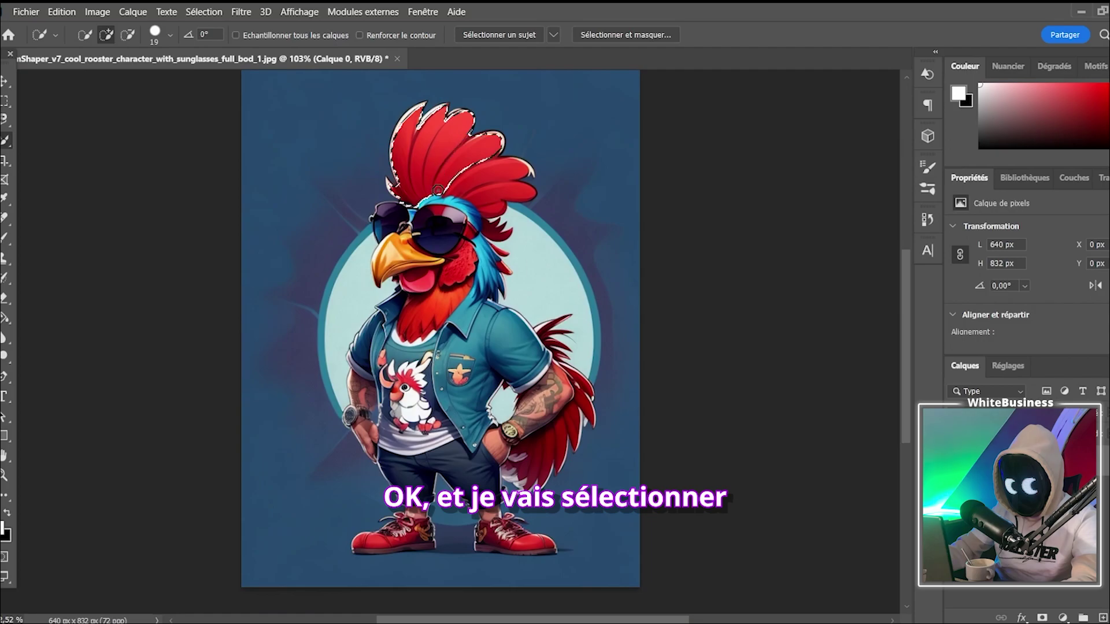
mouse_move(426, 289)
left_mouse_down()
mouse_move(416, 439)
mouse_move(398, 370)
left_mouse_up()
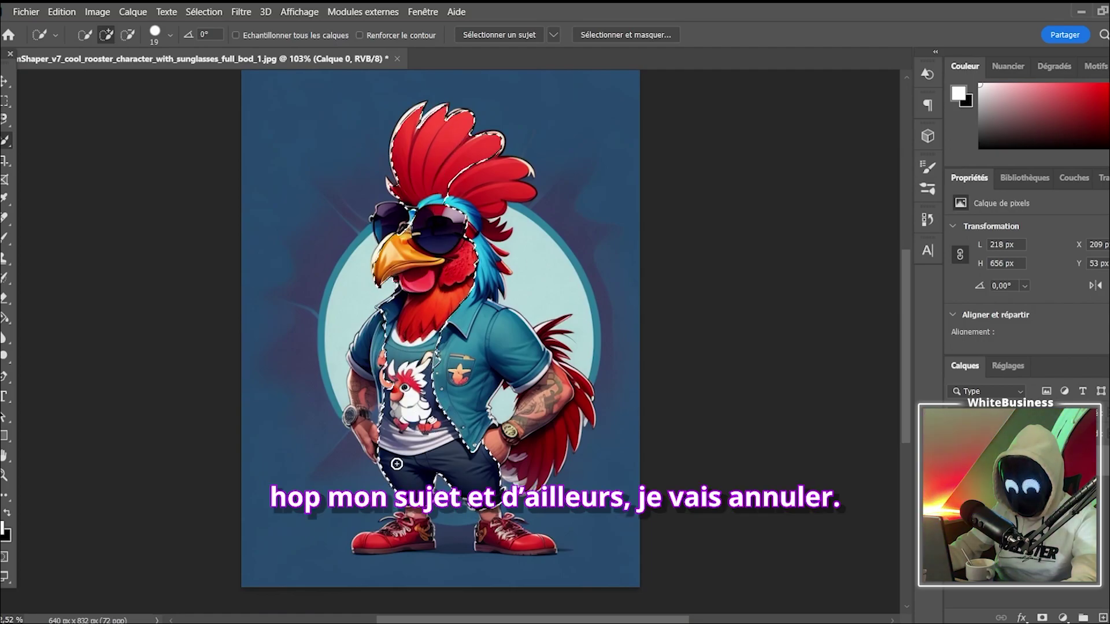
scroll(397, 368, "up", 2)
key("ctrl+d")
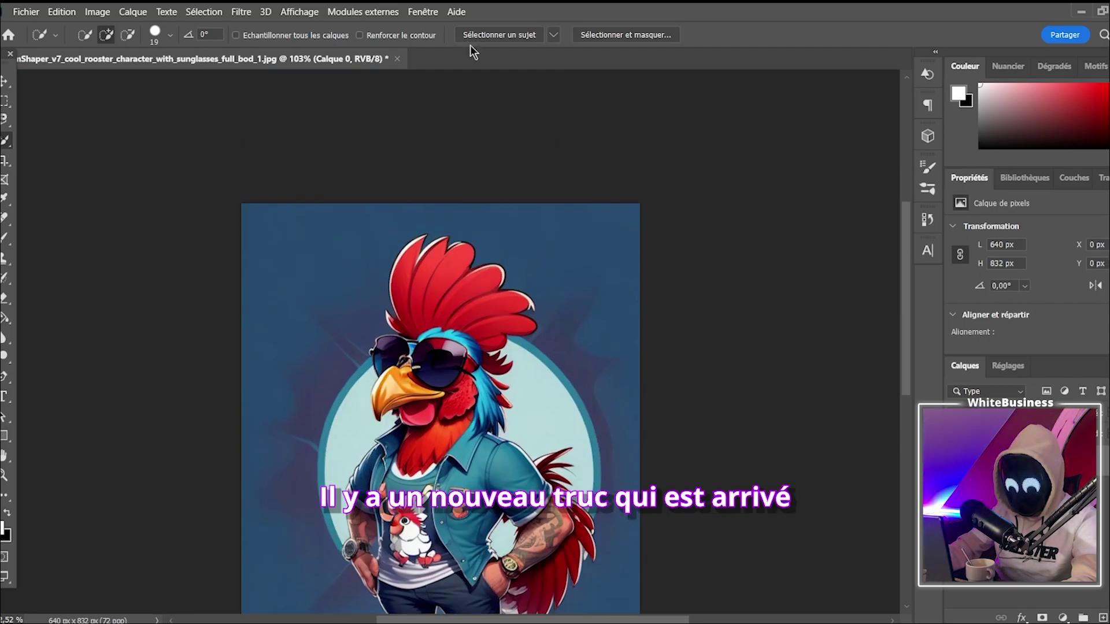
- Select the rooster with the automatic Select Subject command and subtract the pale circle behind it from the selection
scroll(377, 317, "down", 1)
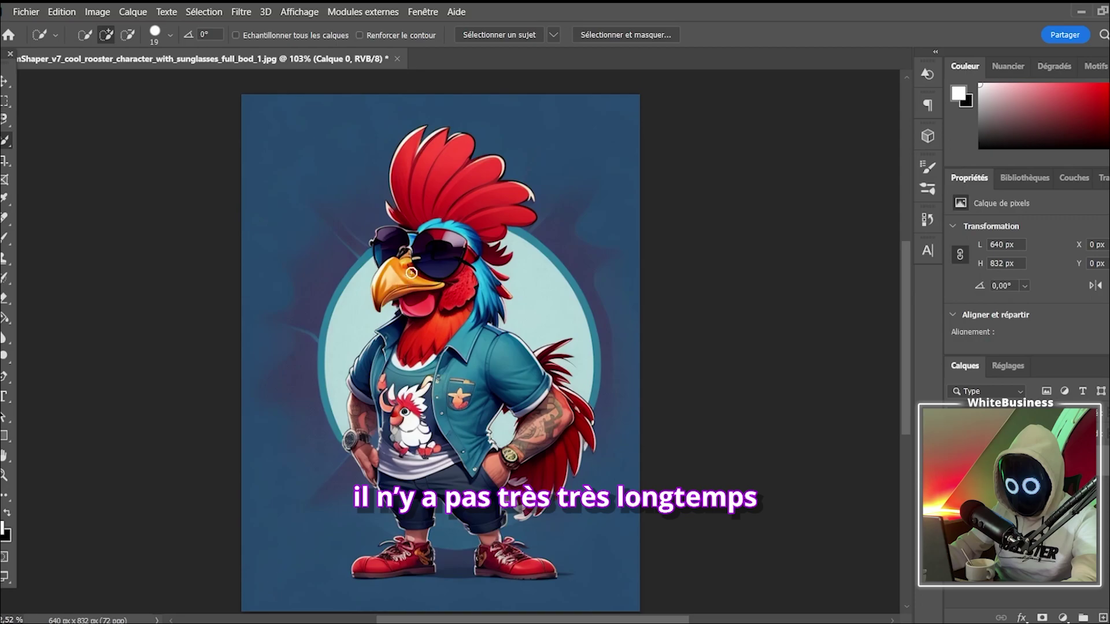
left_click(488, 35)
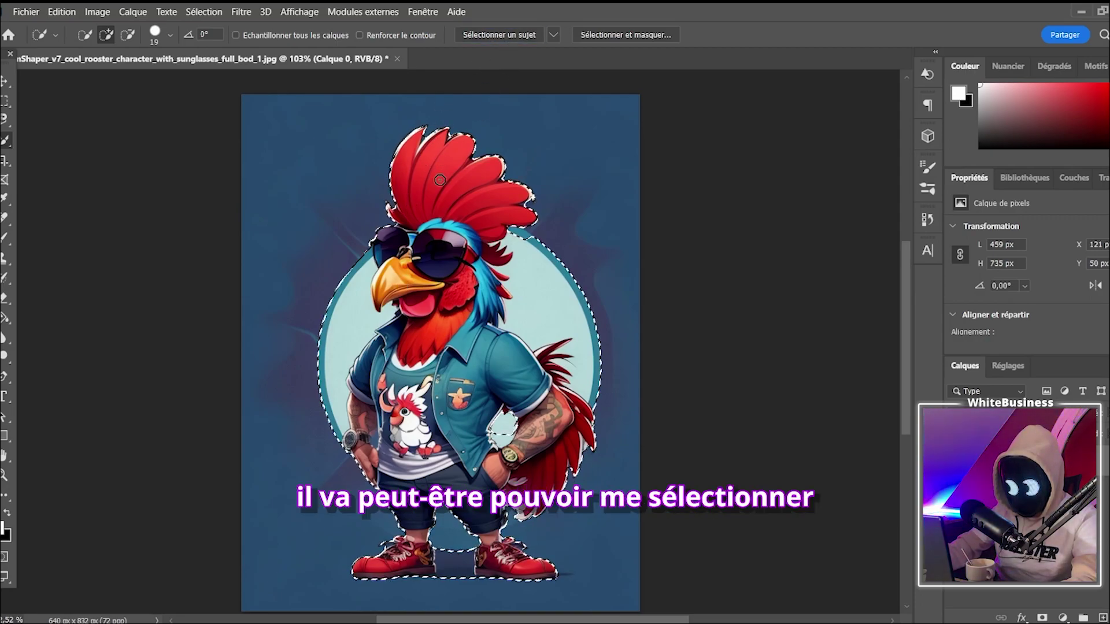
scroll(441, 174, "up", 3)
mouse_move(585, 297)
left_mouse_down()
mouse_move(636, 243)
mouse_move(590, 174)
mouse_move(642, 289)
mouse_move(633, 249)
left_mouse_up()
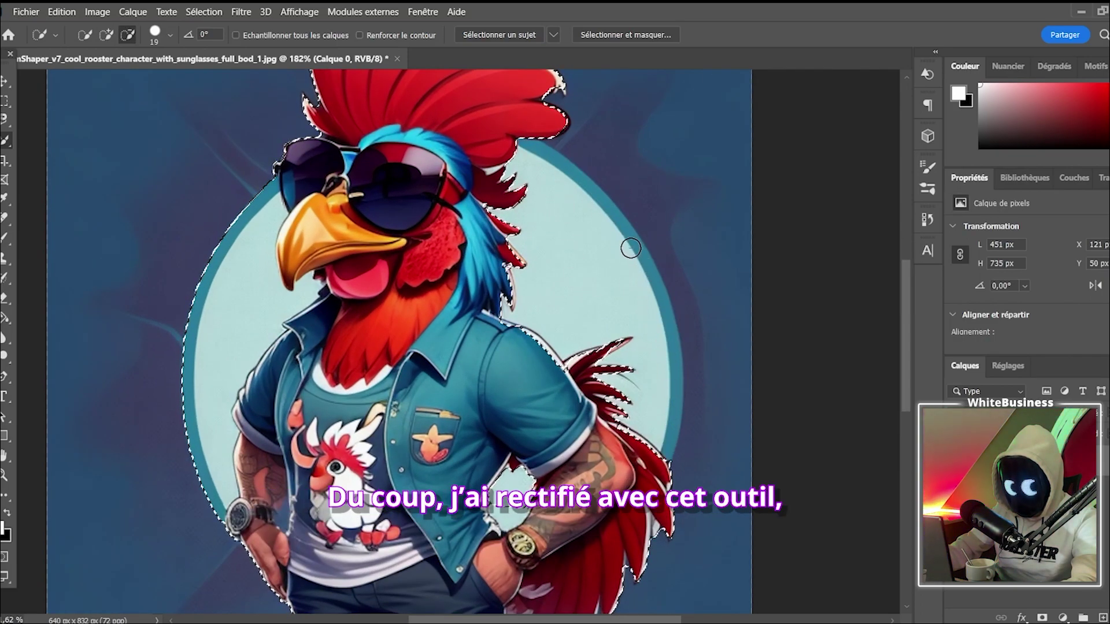
scroll(404, 260, "down", 3)
left_click(213, 278)
- Add the rooster's legs and red shoes to the selection and subtract the gap between the tattooed arm and the body
scroll(218, 312, "down", 2)
mouse_move(439, 441)
left_mouse_down()
mouse_move(419, 436)
mouse_move(419, 468)
left_mouse_up()
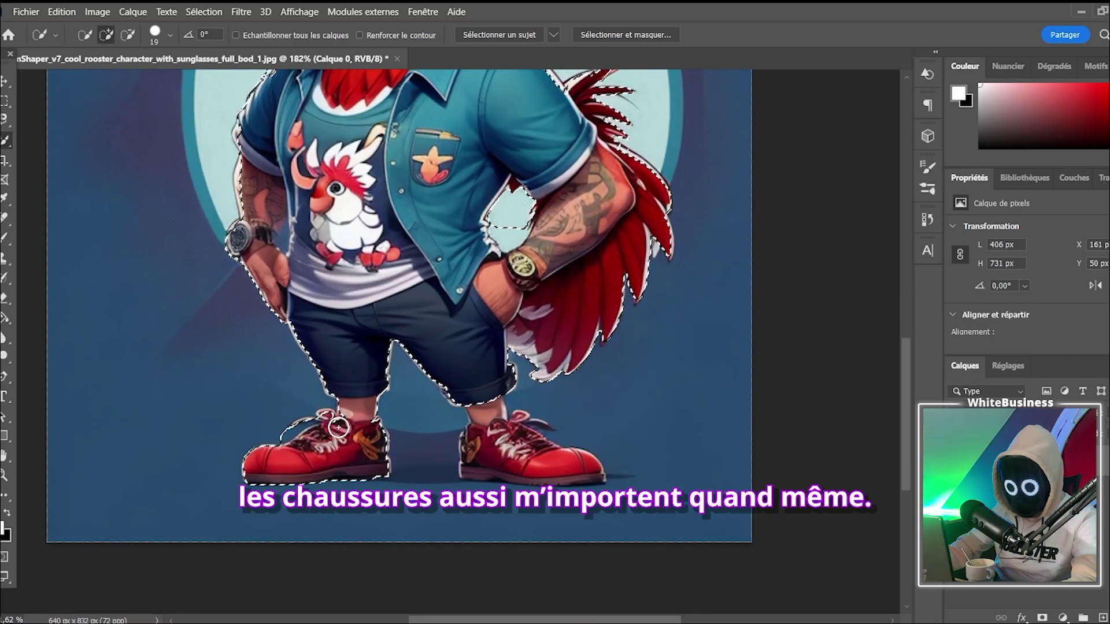
mouse_move(508, 446)
left_mouse_down()
mouse_move(543, 456)
mouse_move(520, 450)
left_mouse_up()
scroll(383, 398, "up", 2)
scroll(383, 397, "up", 3)
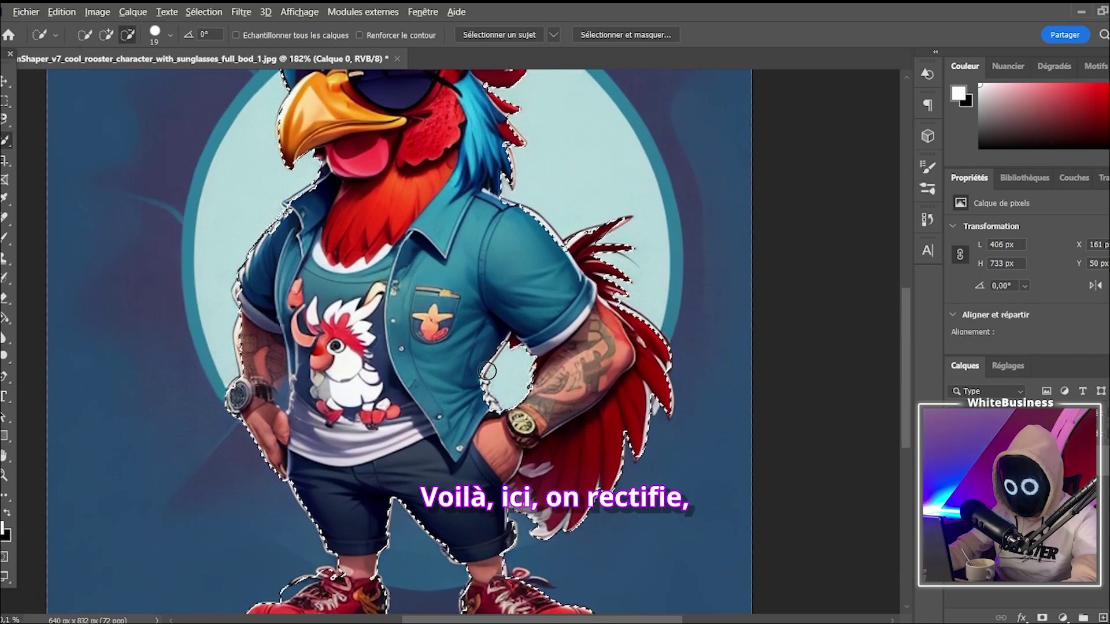
scroll(491, 369, "down", 8)
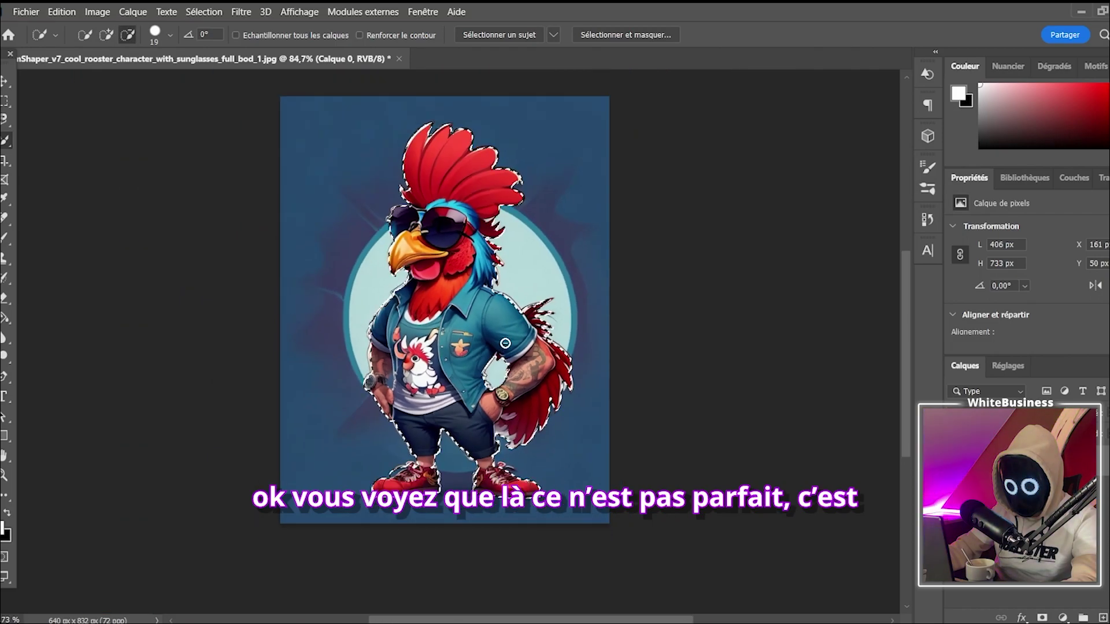
- Open the selection in Select and Mask and set the red overlay's opacity to 72 %
scroll(491, 362, "up", 6)
scroll(483, 359, "down", 6)
scroll(457, 348, "up", 7)
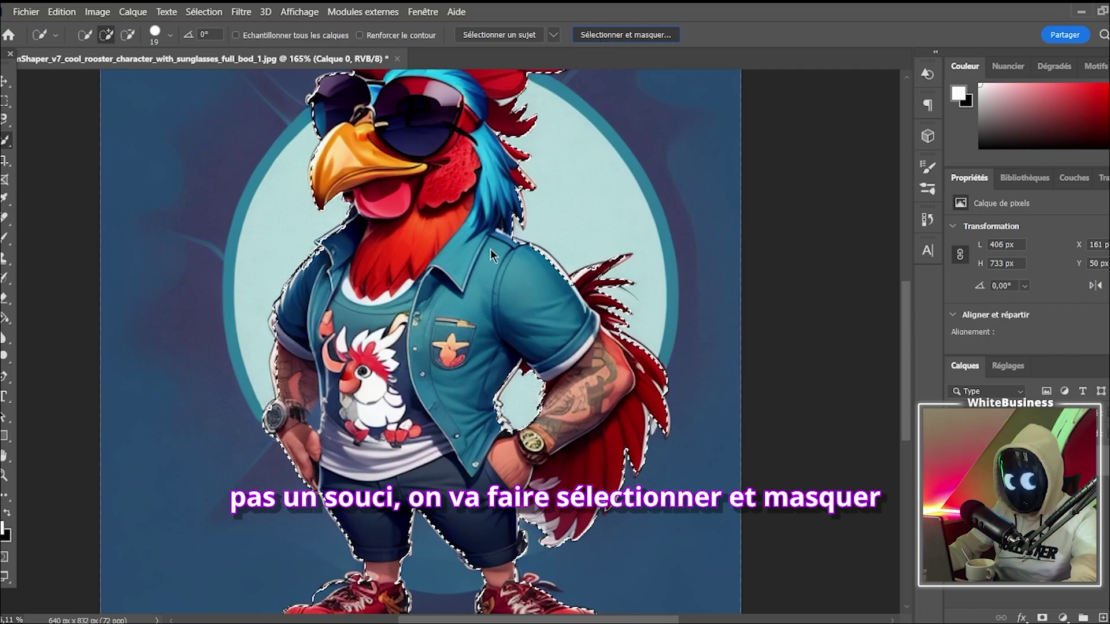
key("ctrl+alt+r")
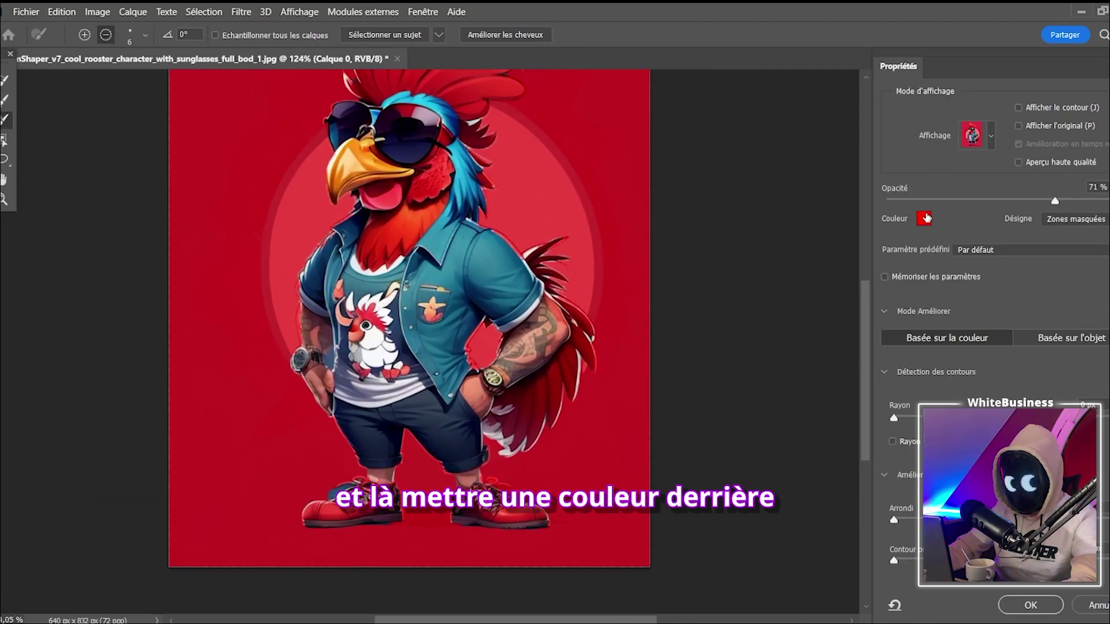
left_click_drag(1053, 202, 1059, 203)
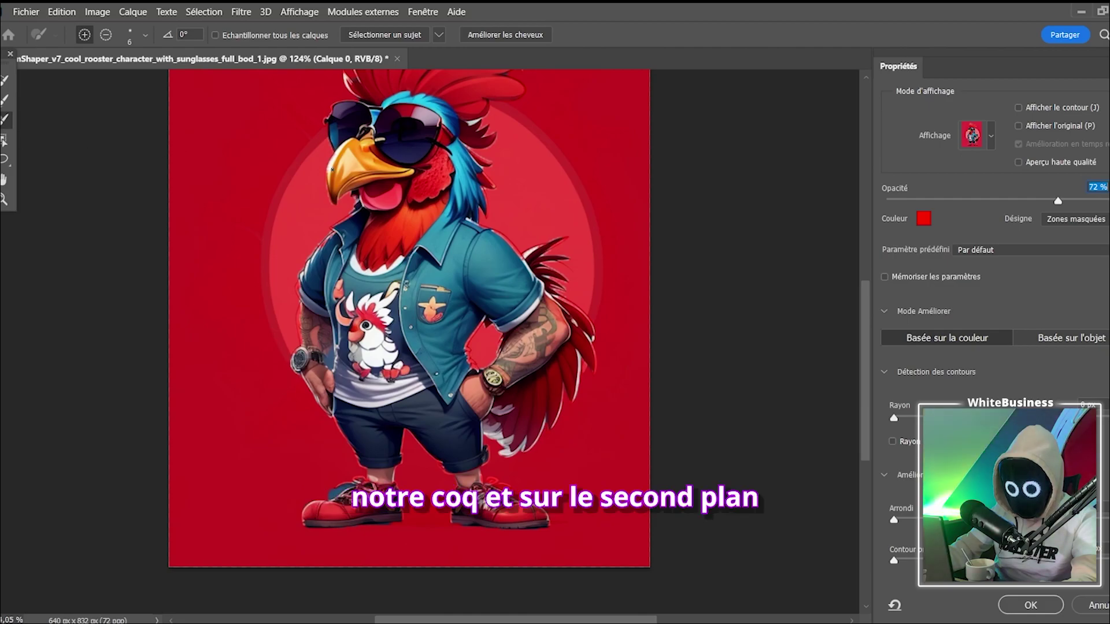
- Clean up the mask edges around the rooster's head with a 2 px brush, removing background left between the neck feathers
left_click(4, 179)
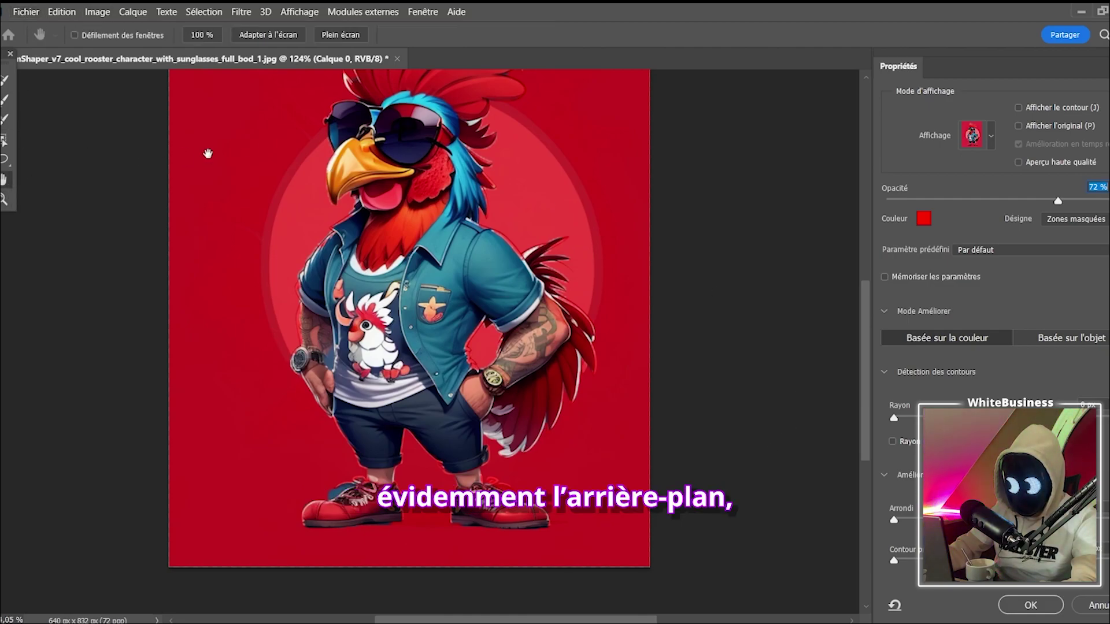
left_click_drag(249, 147, 258, 360)
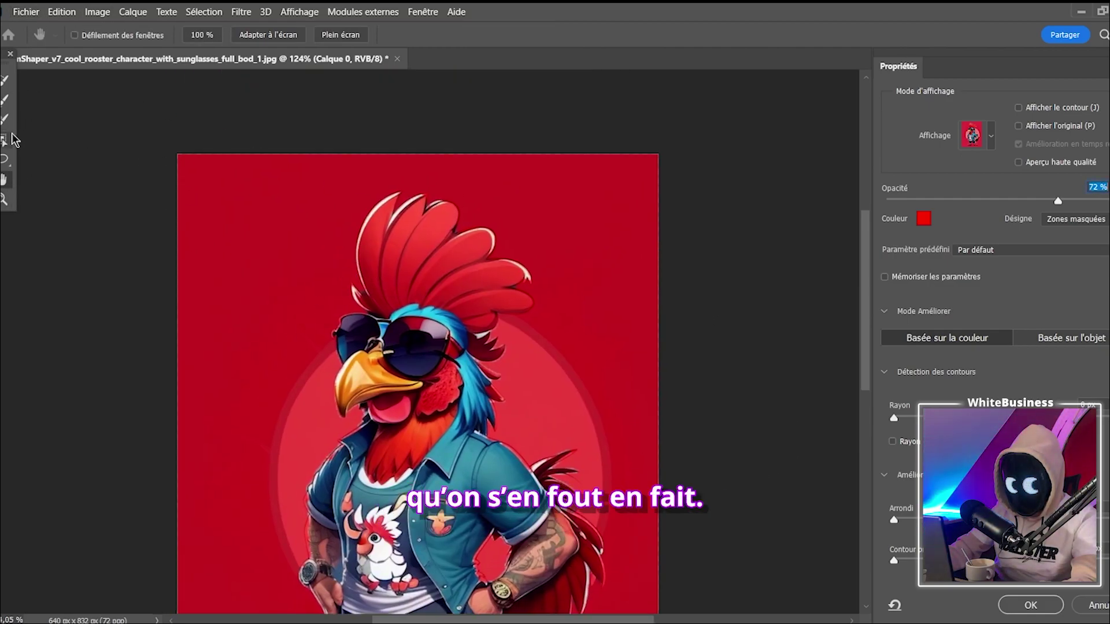
left_click(5, 119)
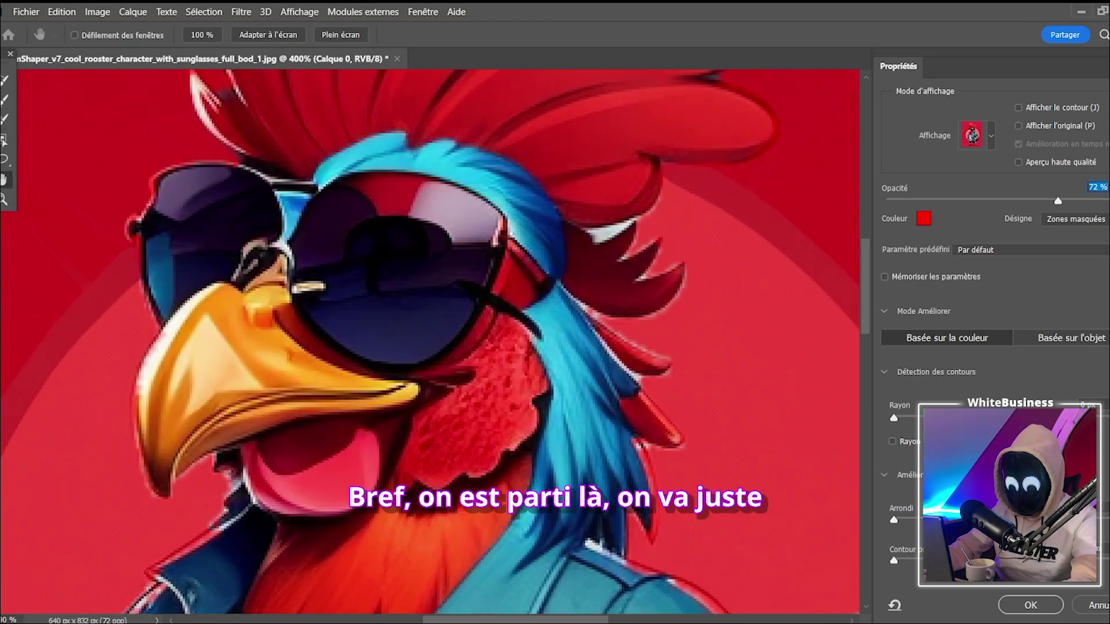
left_click(4, 120)
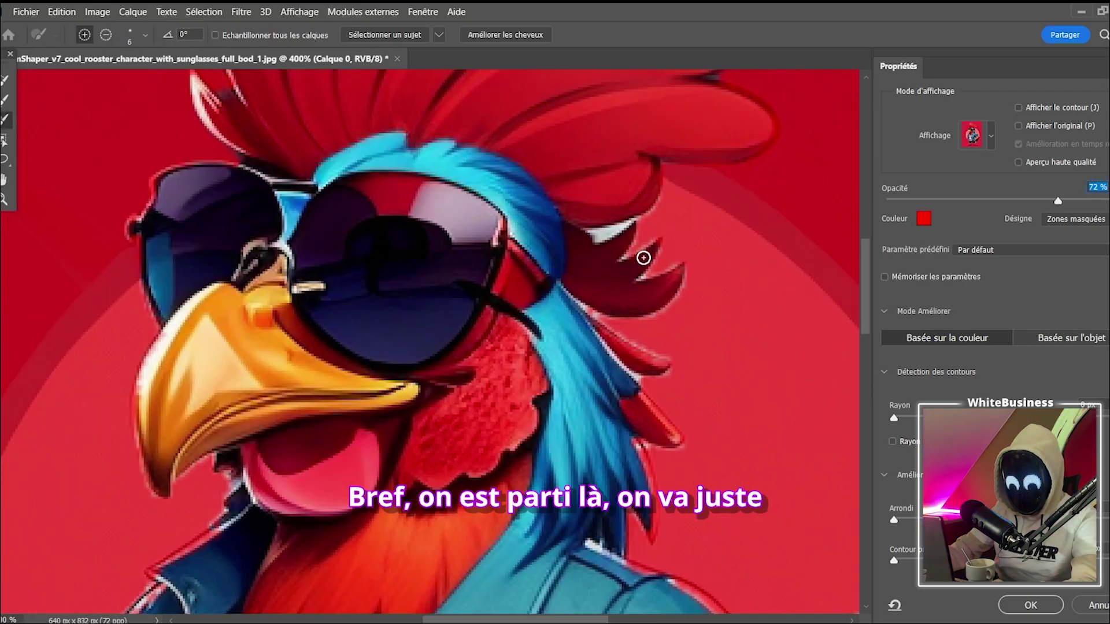
right_click(607, 232, "alt")
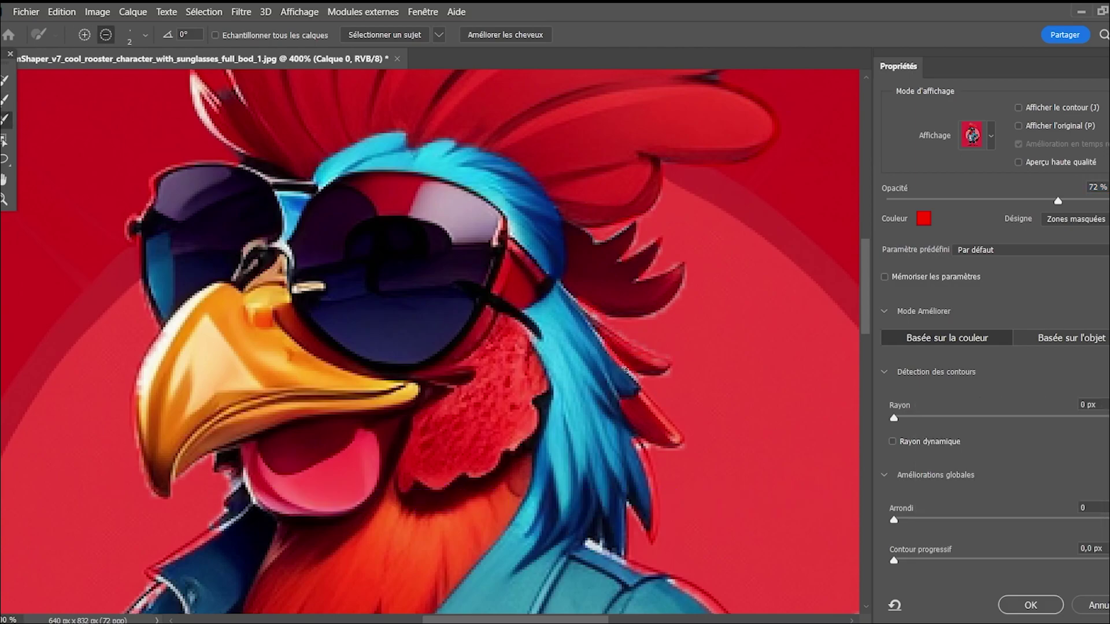
left_click_drag(584, 555, 613, 115)
left_click_drag(289, 277, 465, 261)
left_click_drag(367, 298, 361, 370)
left_click_drag(127, 221, 455, 381)
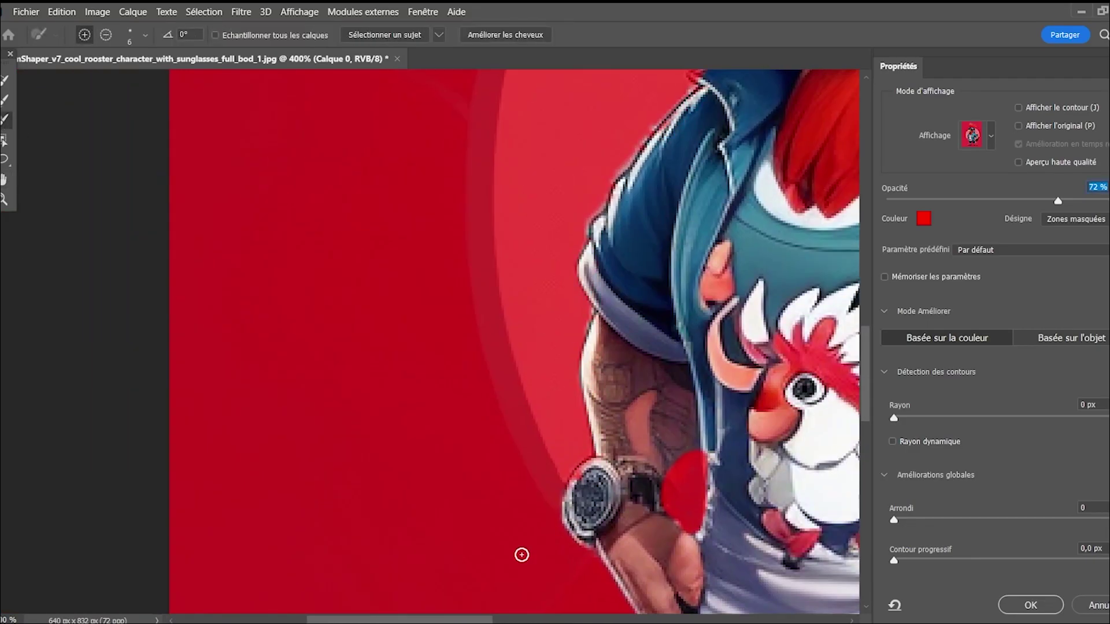
- Touch up the mask with the brush along the rooster's sleeve, the arm with the black watch and the shorts
left_click(5, 179)
left_click_drag(682, 242, 318, 500)
left_click(5, 120)
left_click(5, 179)
left_click_drag(578, 347, 313, 324)
left_click(5, 119)
left_click(4, 180)
left_click_drag(439, 578, 578, 116)
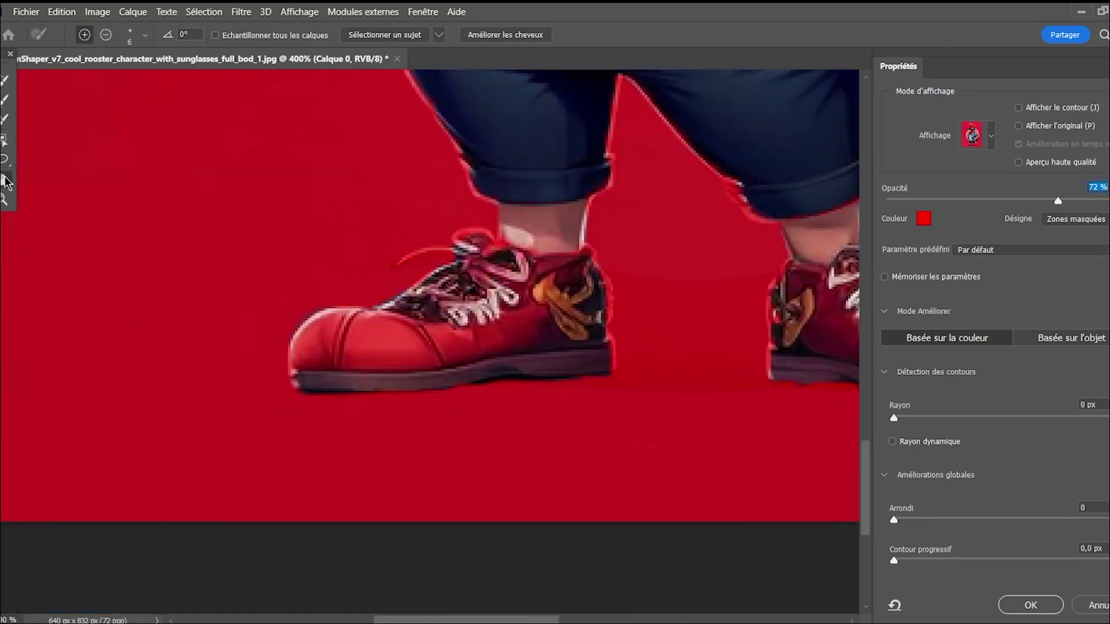
- Touch up the mask edges around the rooster's legs and red shoes
left_click(5, 179)
scroll(509, 547, "down", 3)
scroll(552, 176, "up", 4)
left_click_drag(636, 521, 289, 144)
left_click(4, 120)
left_click_drag(260, 578, 405, 116)
left_click(5, 179)
scroll(509, 547, "down", 3)
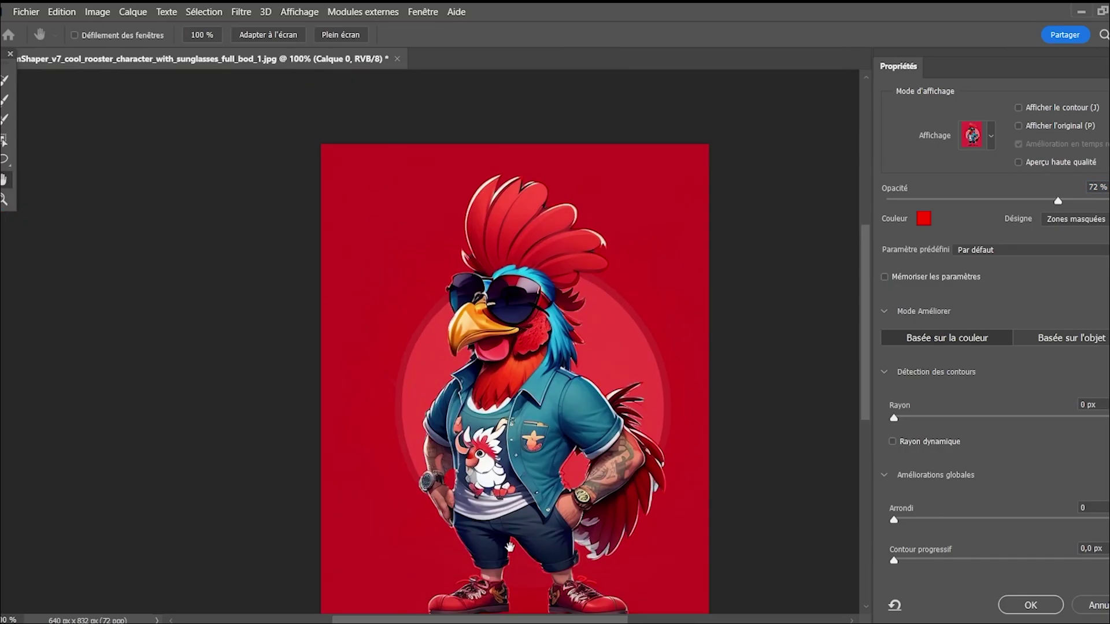
- Output the refined selection to a new layer and apply Select and Mask
scroll(513, 192, "up", 2)
left_click_drag(513, 192, 335, 278)
scroll(334, 277, "down", 2)
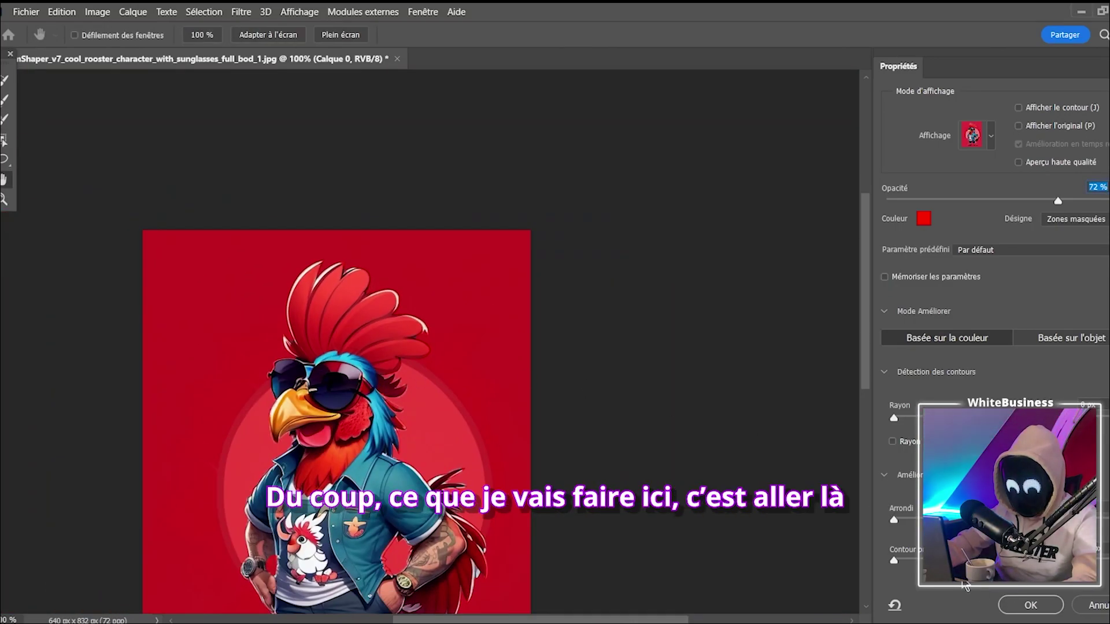
scroll(973, 578, "down", 5)
left_click(1012, 569)
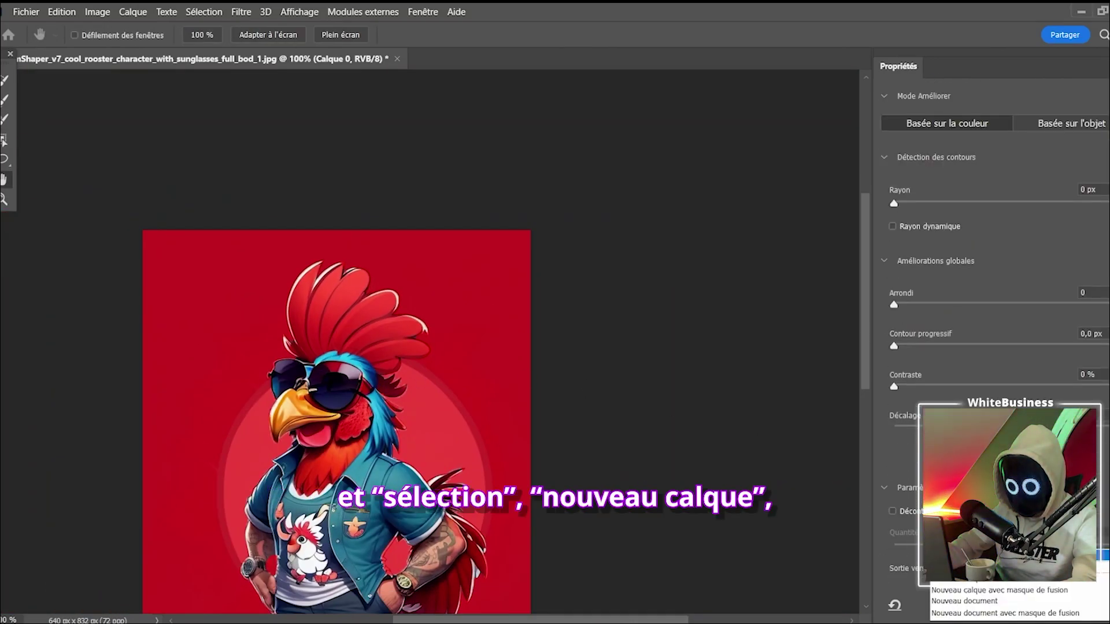
left_click(983, 583)
left_click(1031, 605)
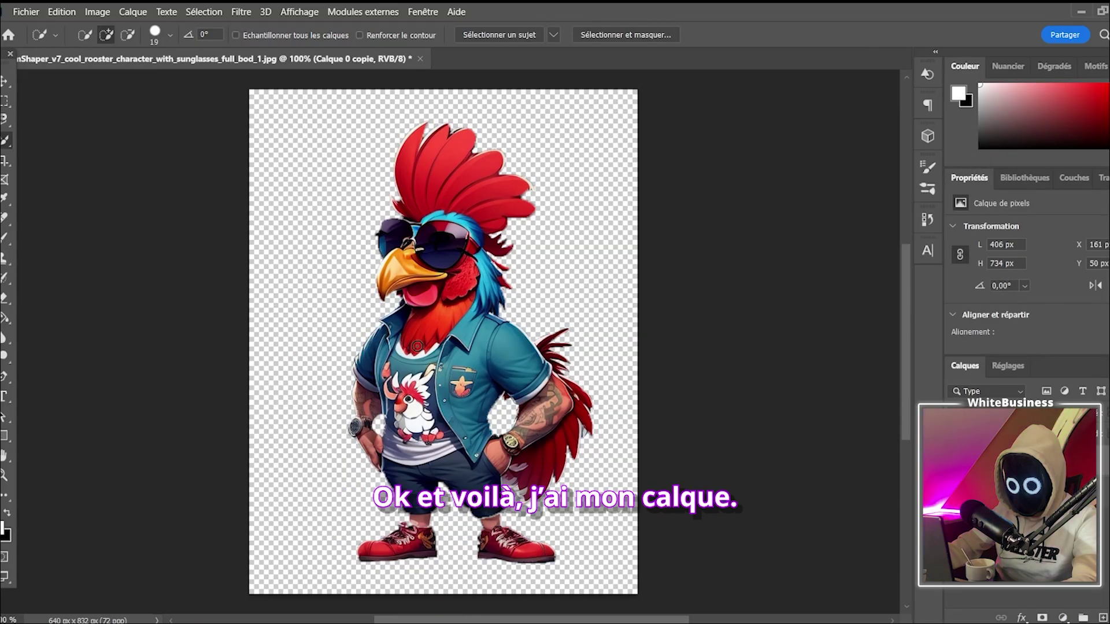
- Export the cut-out rooster as a PNG named "coq basique" in the desing folder and close the document, choosing to save it
scroll(426, 334, "up", 3)
scroll(433, 184, "down", 4)
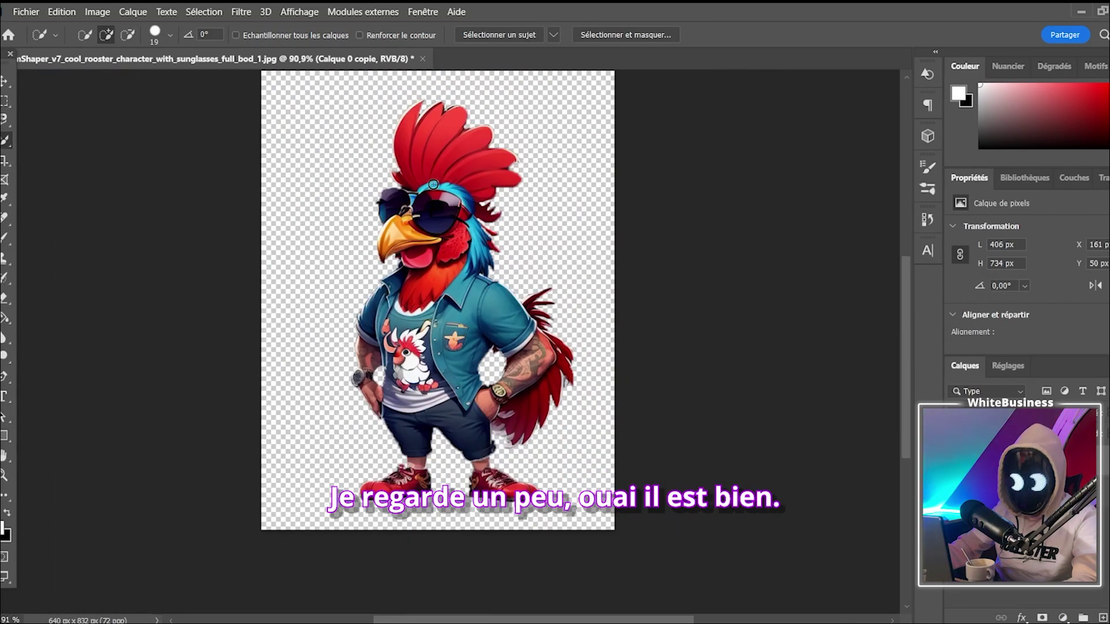
scroll(445, 424, "down", 2)
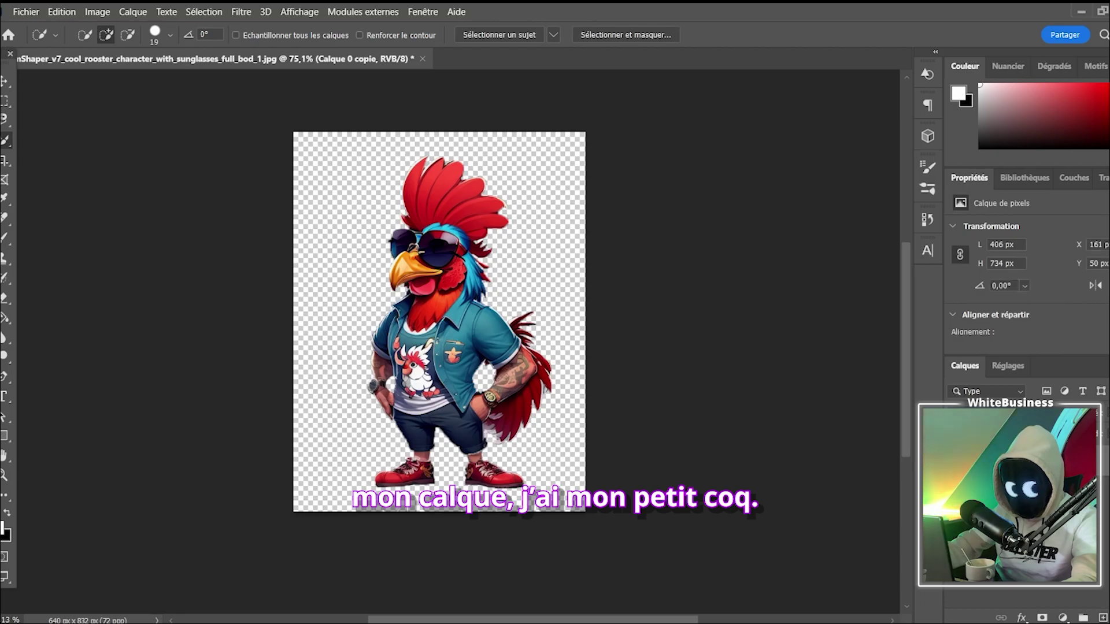
left_click(41, 9)
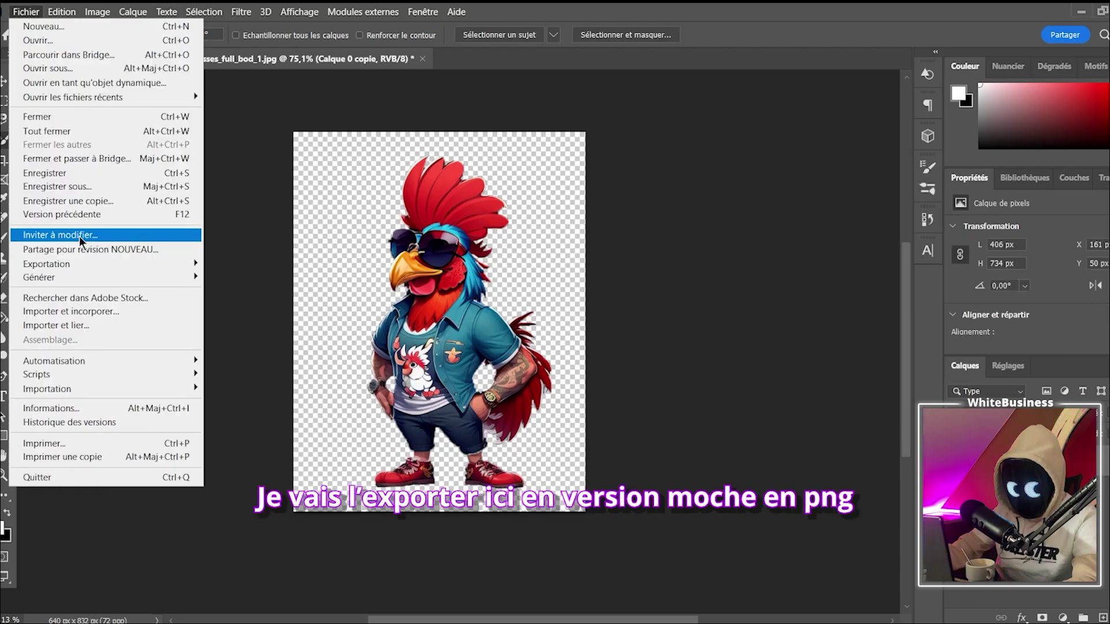
mouse_move(95, 263)
left_click(248, 263)
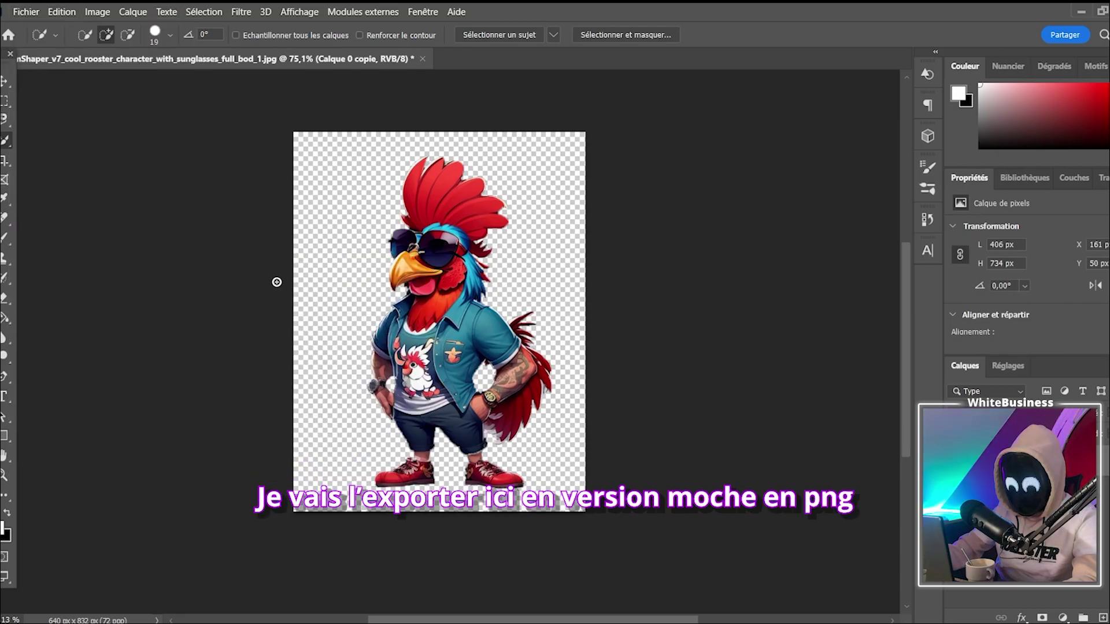
type("coq basi")
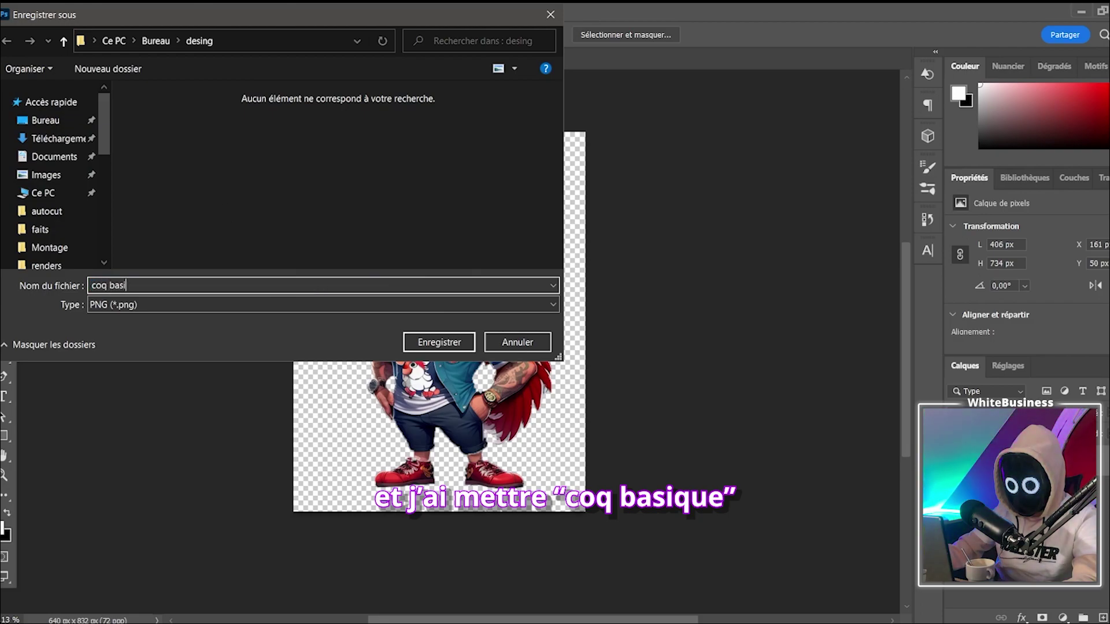
left_click(423, 59)
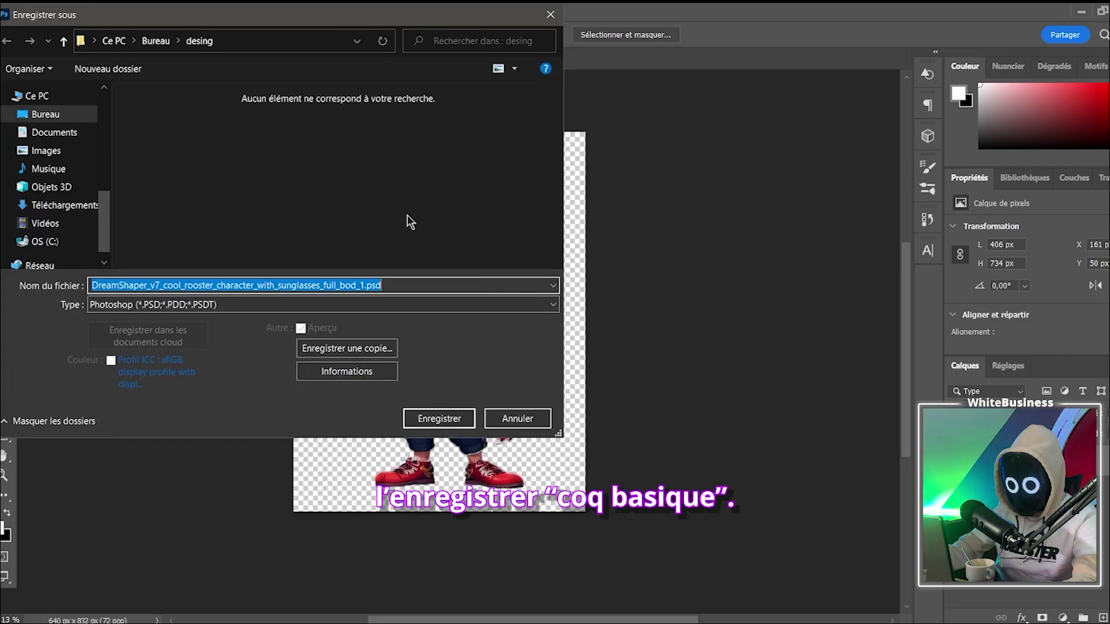
- Switch to the browser and search Google for "image ia upscaler"
type("caler")
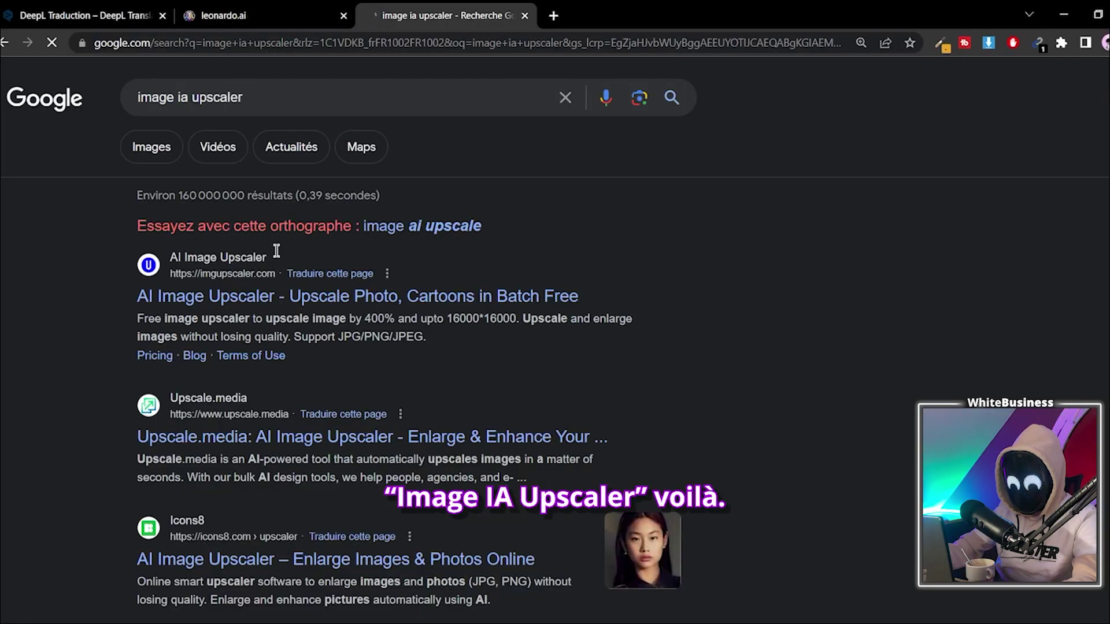
- Open the Upscale.media site and upload the rooster cut-out image from the desing folder
left_click(190, 433)
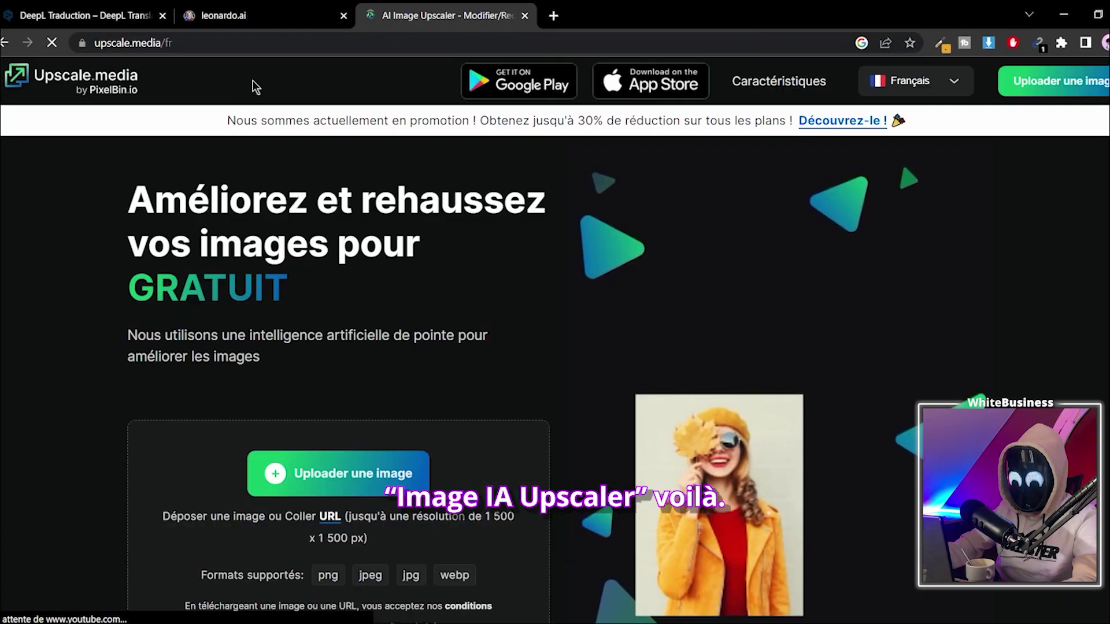
scroll(295, 356, "down", 4)
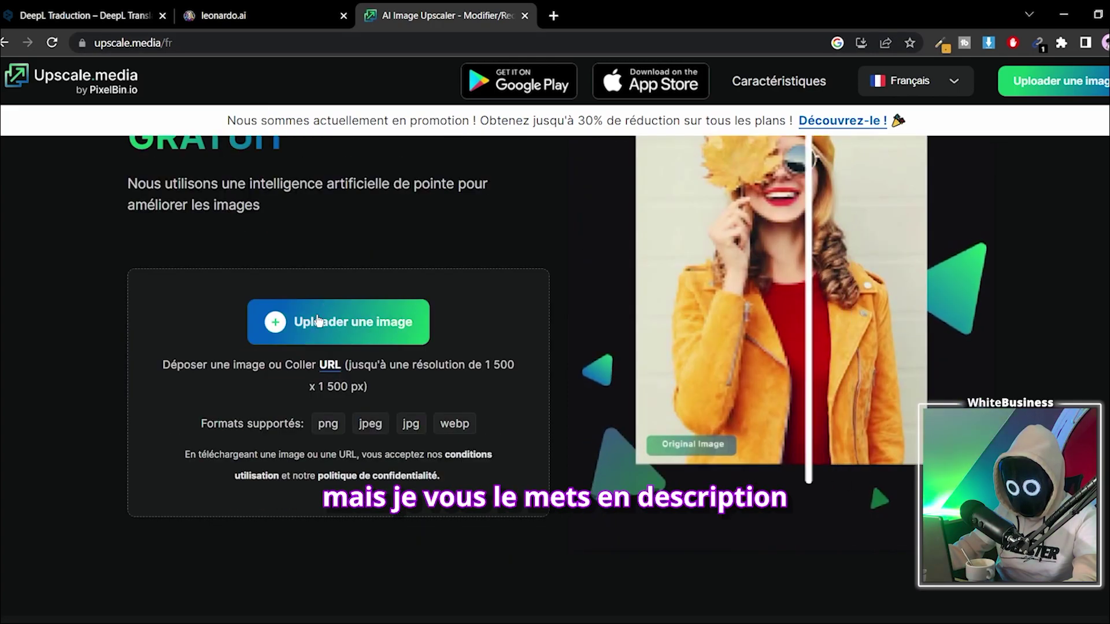
left_click(372, 320)
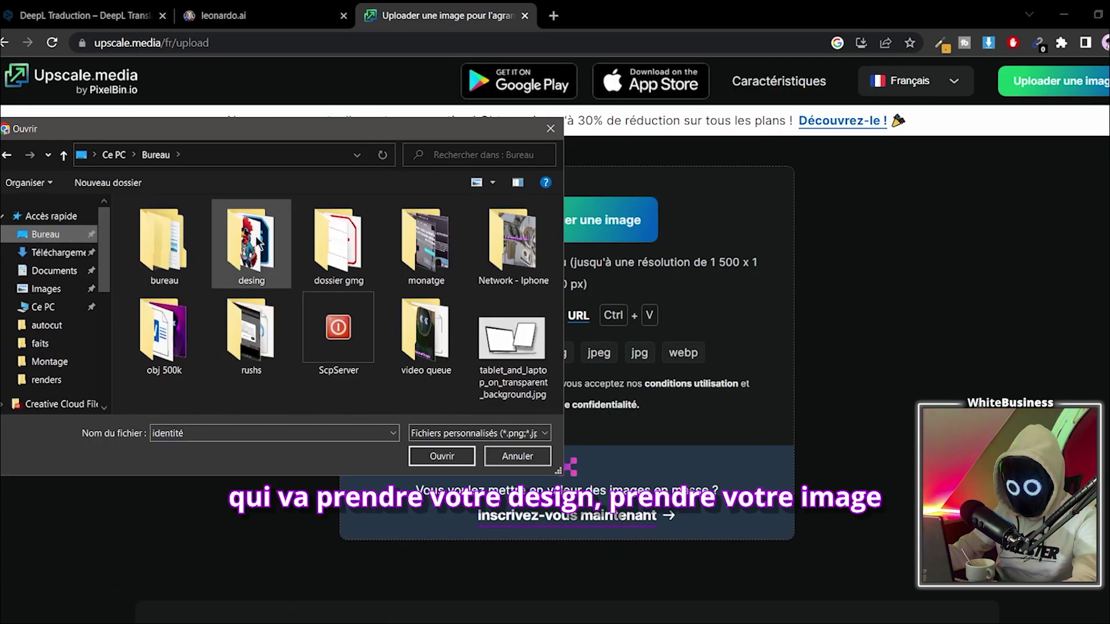
double_click(255, 236)
double_click(202, 244)
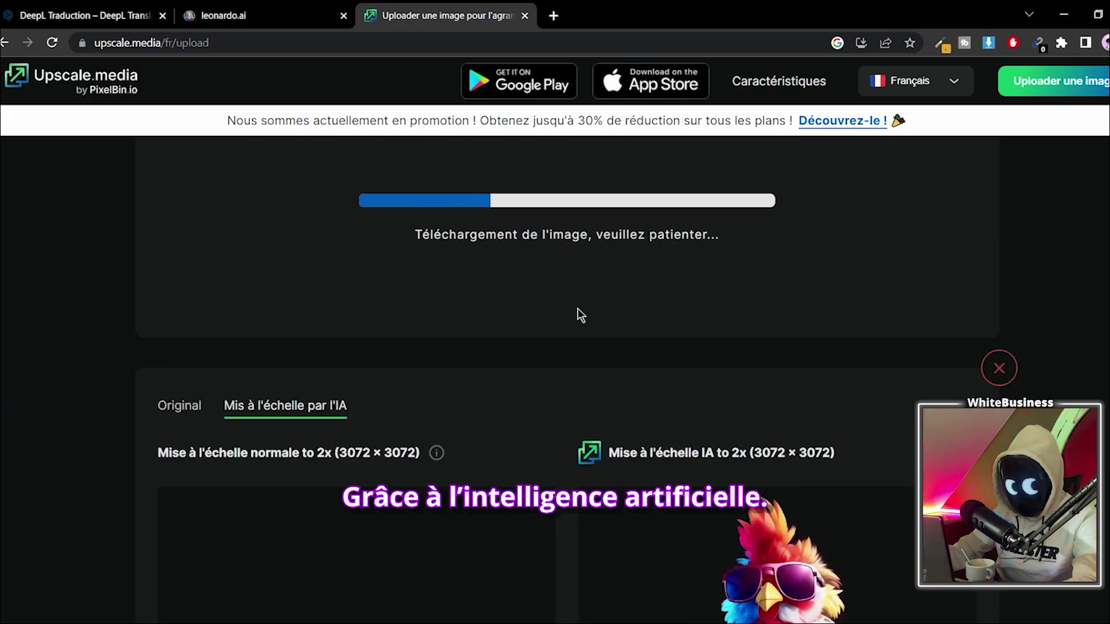
- Set the AI upscaling factor to 2x and download the upscaled rooster image
scroll(580, 316, "down", 10)
left_click(832, 295)
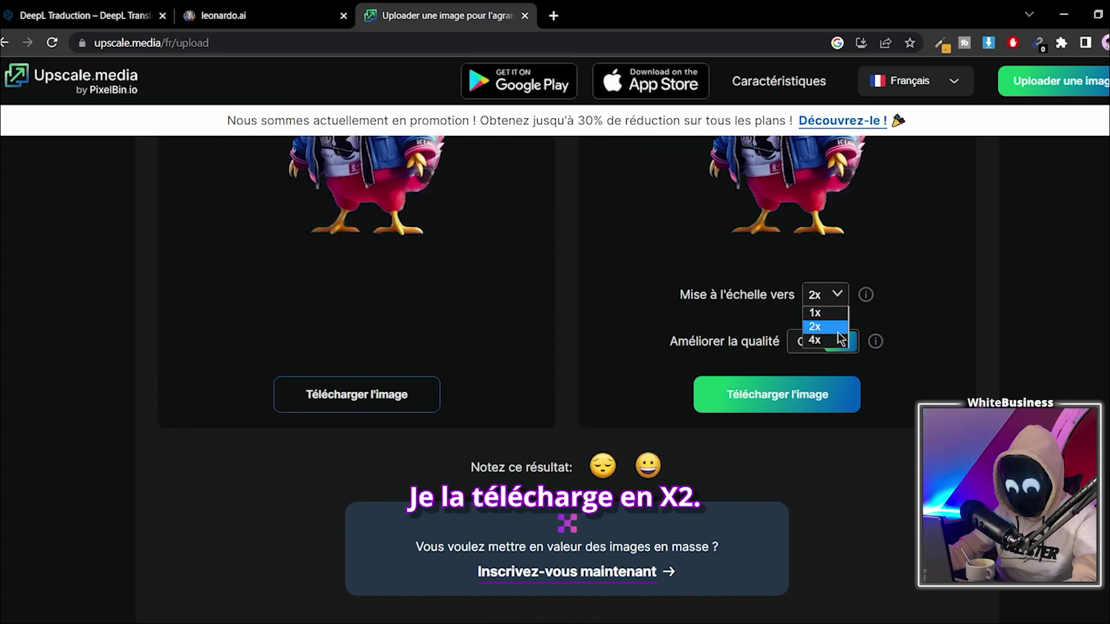
left_click(838, 327)
left_click(774, 546)
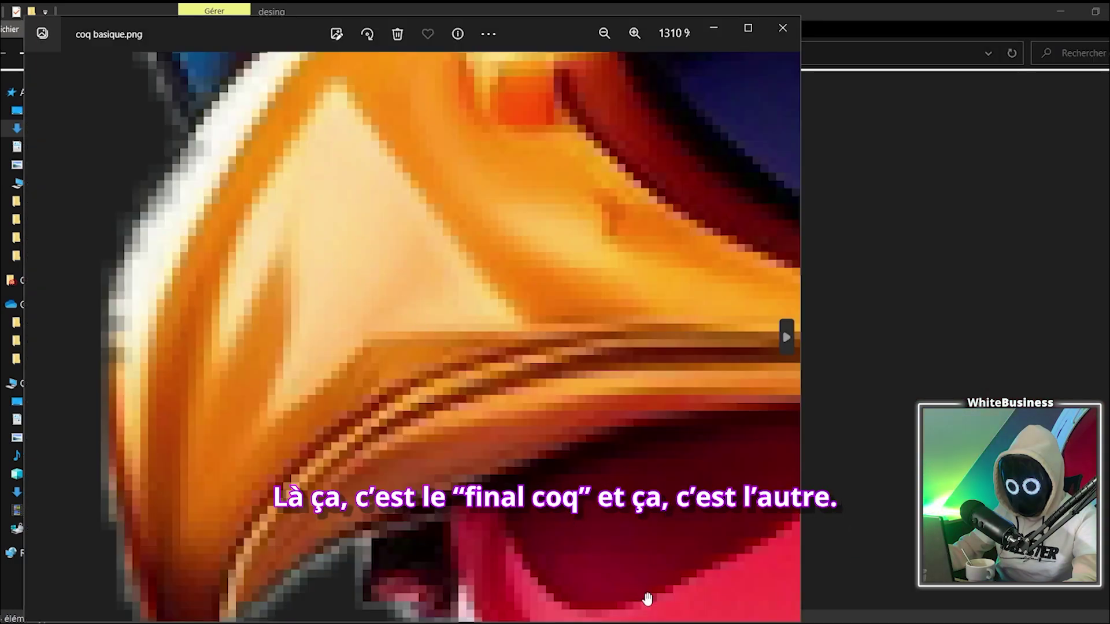
- Compare the beak detail in "final coq.png" with "coq basique.png" in the image viewer, closing both images at the end
left_click(696, 623)
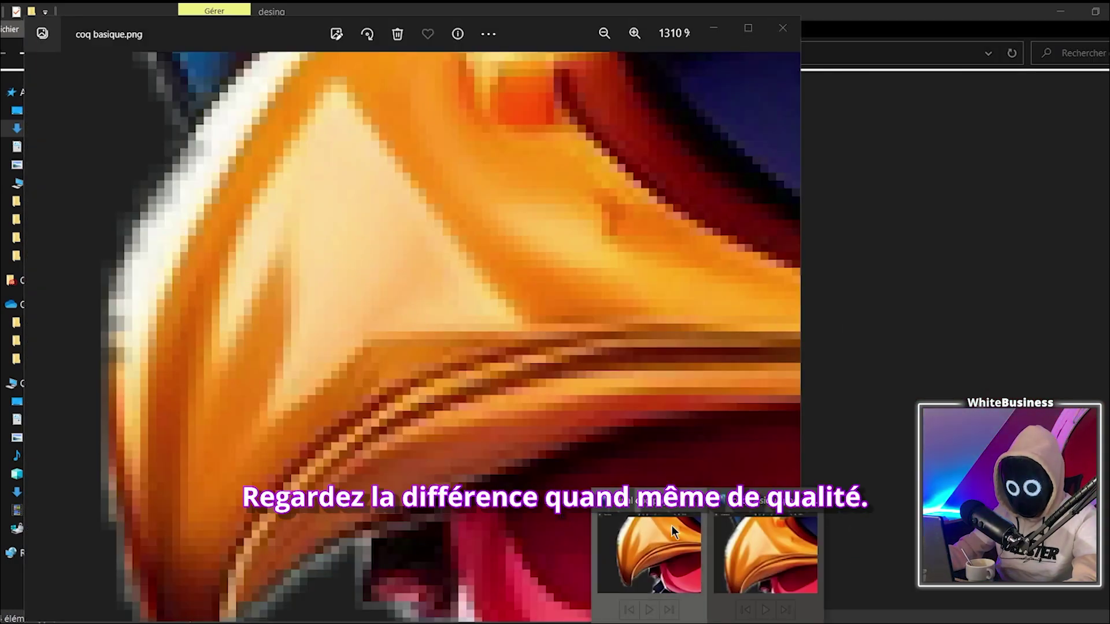
left_click(670, 531)
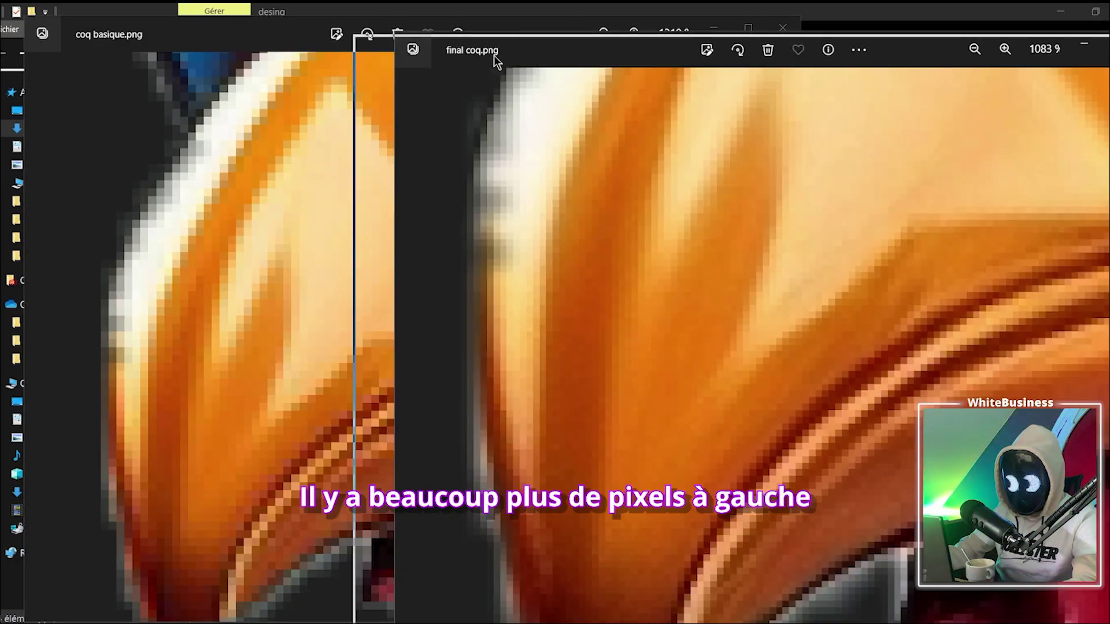
left_click_drag(502, 56, 431, 56)
scroll(455, 228, "down", 4)
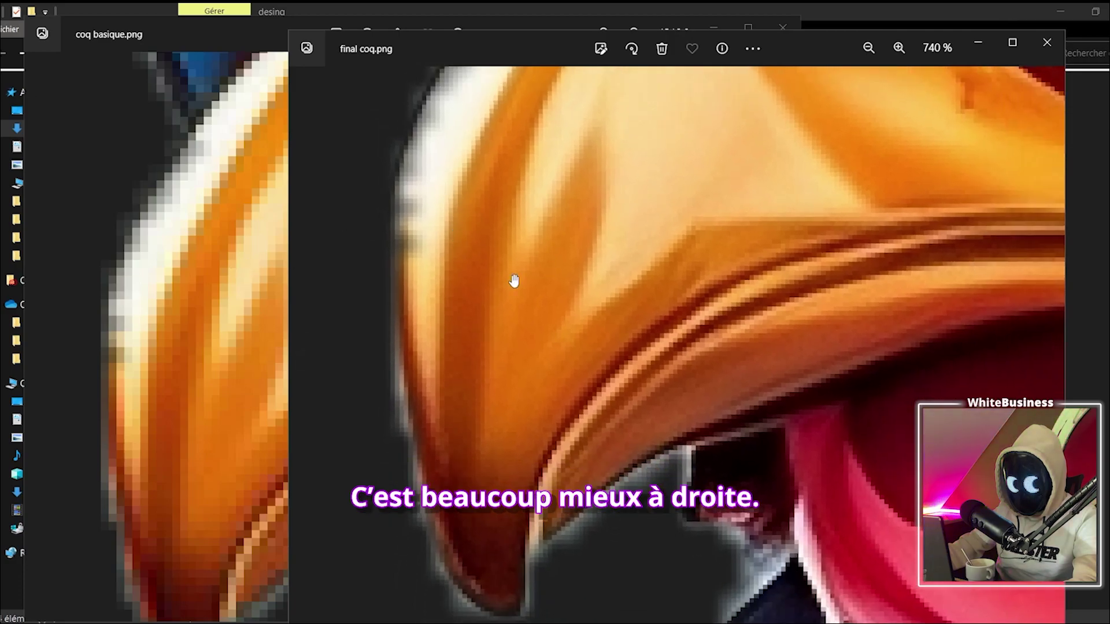
scroll(535, 341, "up", 4)
scroll(535, 341, "down", 9)
left_click(287, 114)
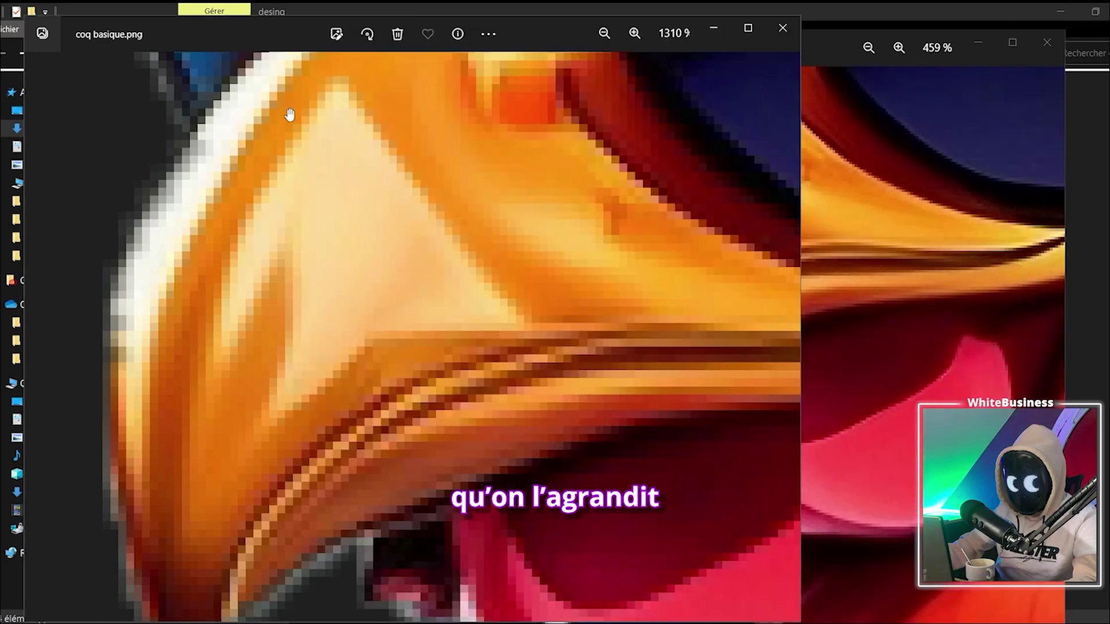
left_click(774, 33)
scroll(649, 201, "down", 8)
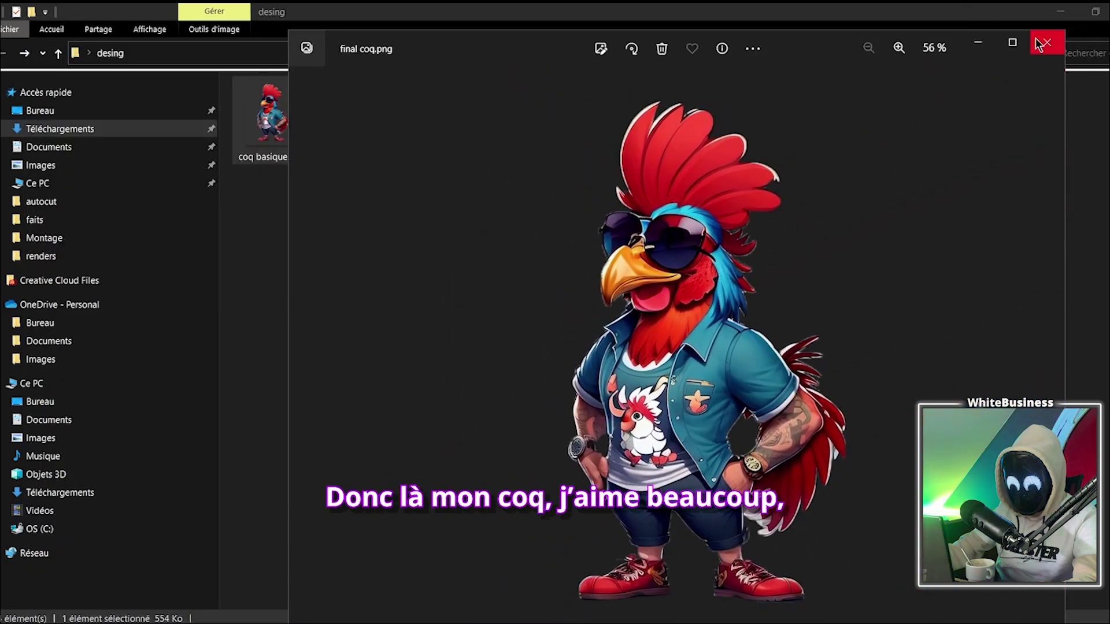
left_click(1045, 43)
- Search for Adobe Photoshop 2023 on the computer and launch it
key("super")
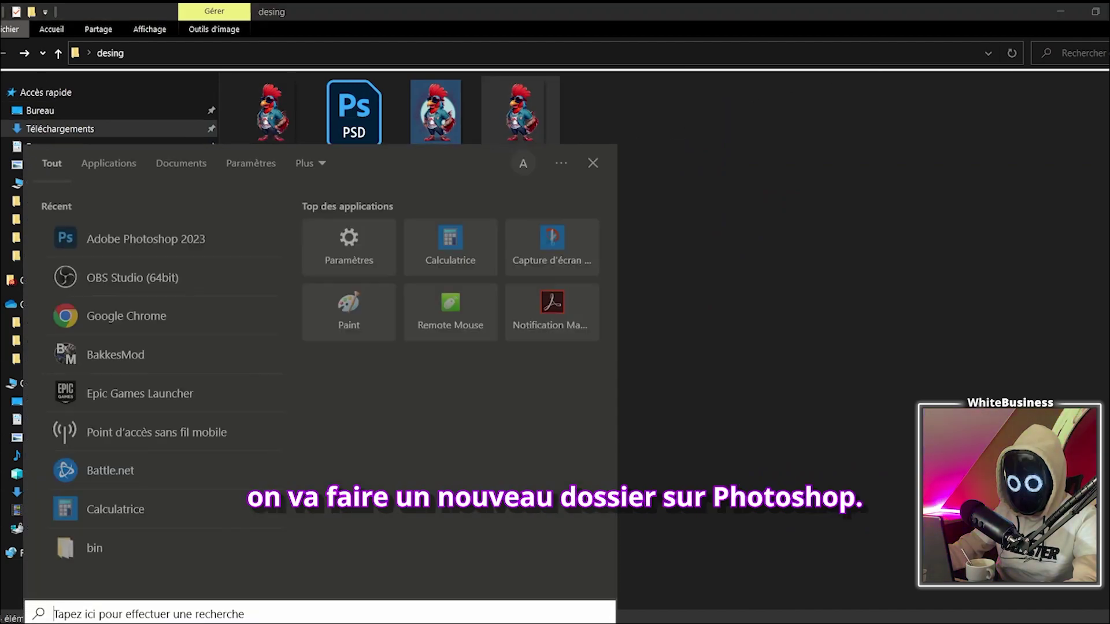
type("photo")
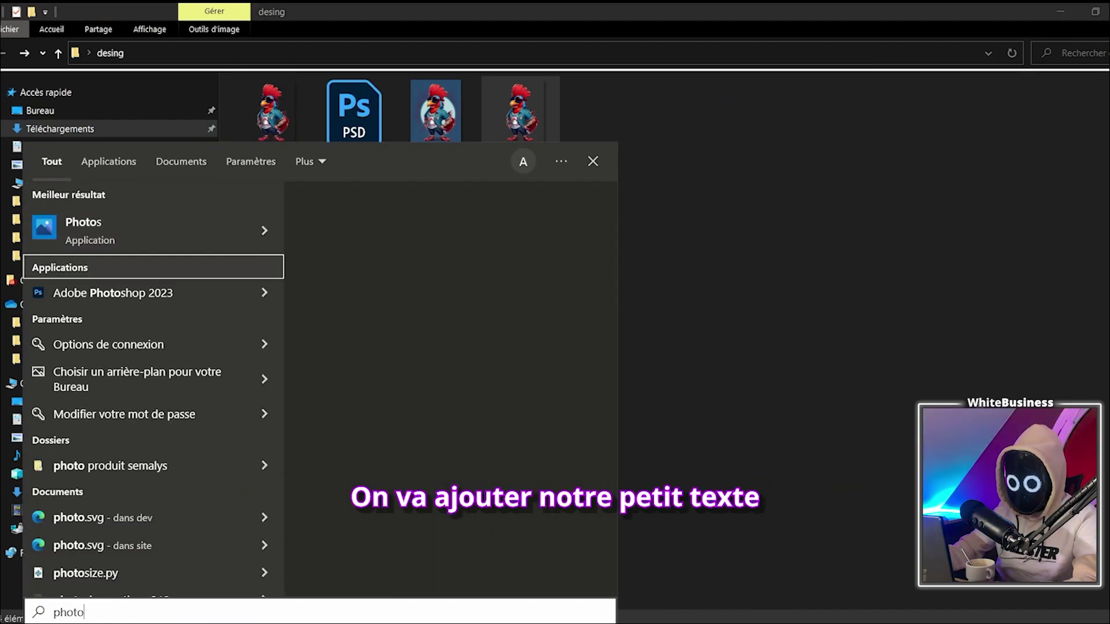
key("Down")
key("Return")
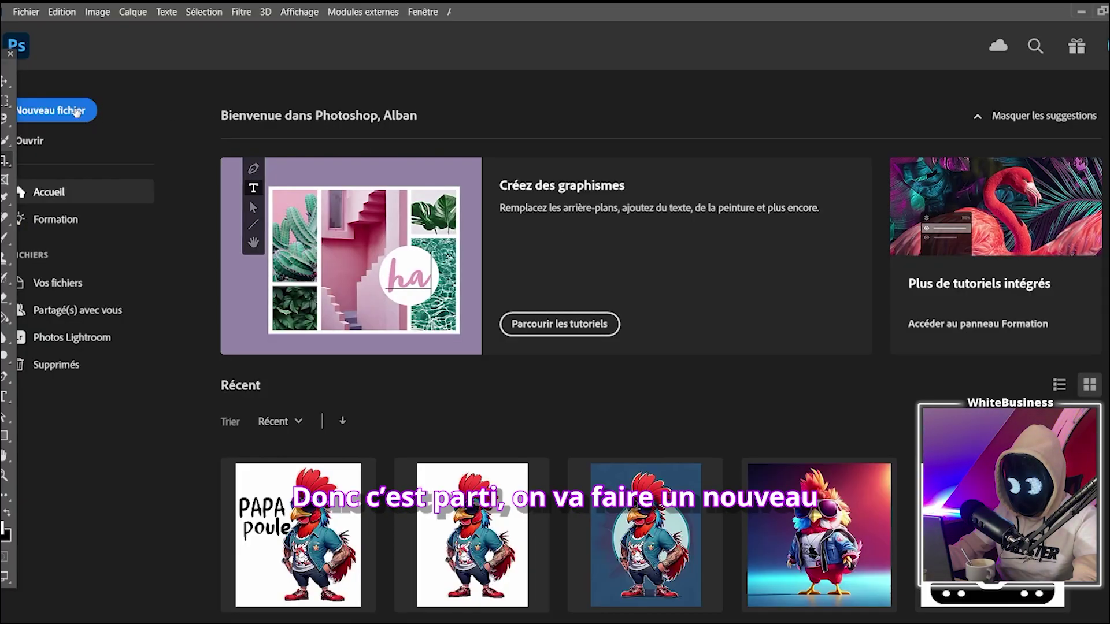
- Create a new 2000 x 3000 px document at 120 ppi and place "final coq.png" from the desing folder in it
left_click(74, 119)
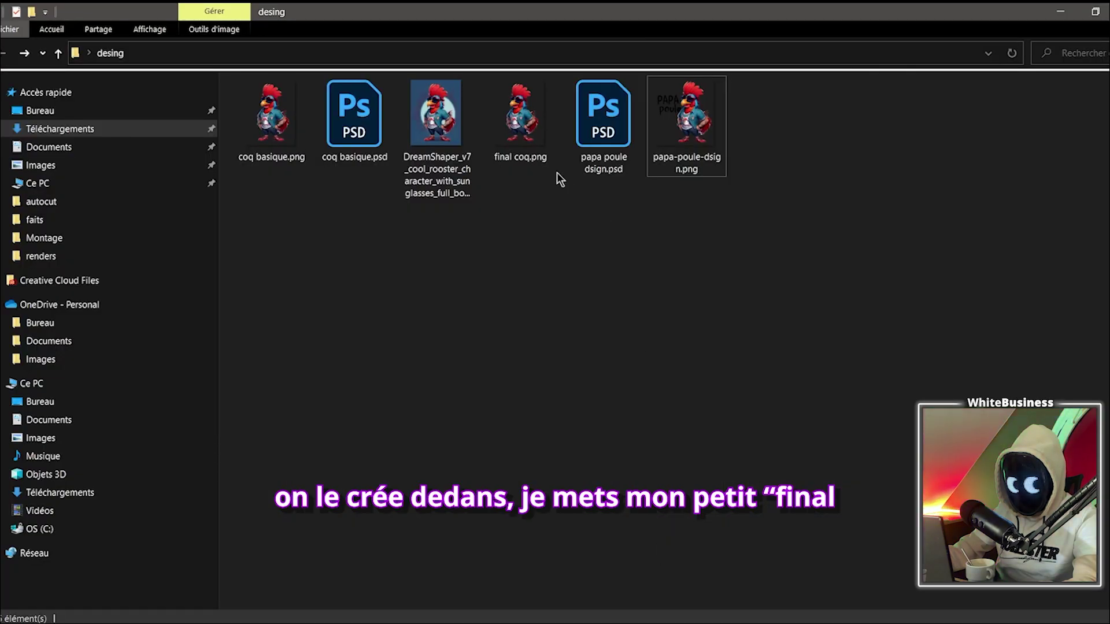
left_click_drag(526, 145, 473, 347)
left_click_drag(453, 162, 453, 181)
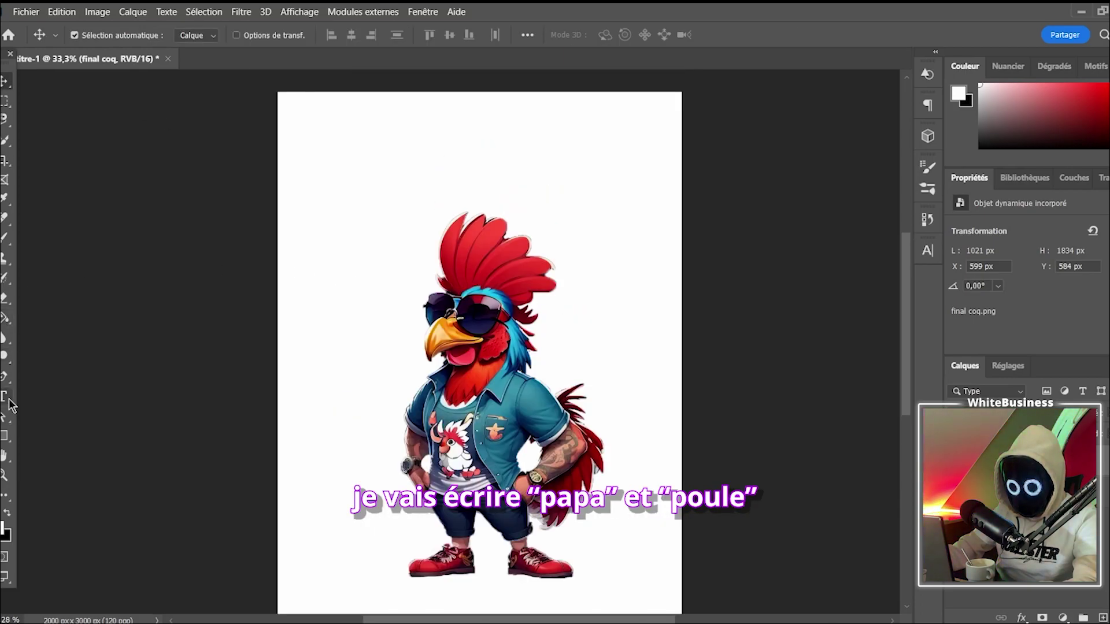
- Add the text "PAPA" in 72 pt Chicken Soup beside the rooster's head, keeping it to a single word
left_click(5, 397)
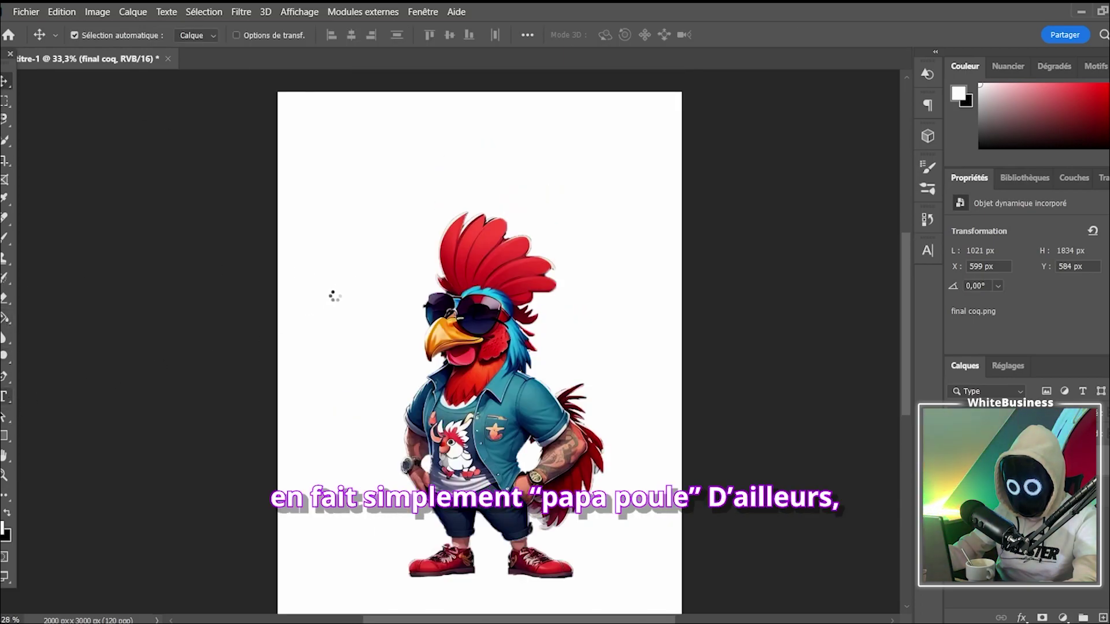
left_click(334, 294)
type("PAPA")
key("Return")
type("poul")
key("BackSpace")
key("BackSpace")
key("BackSpace")
key("BackSpace")
key("BackSpace")
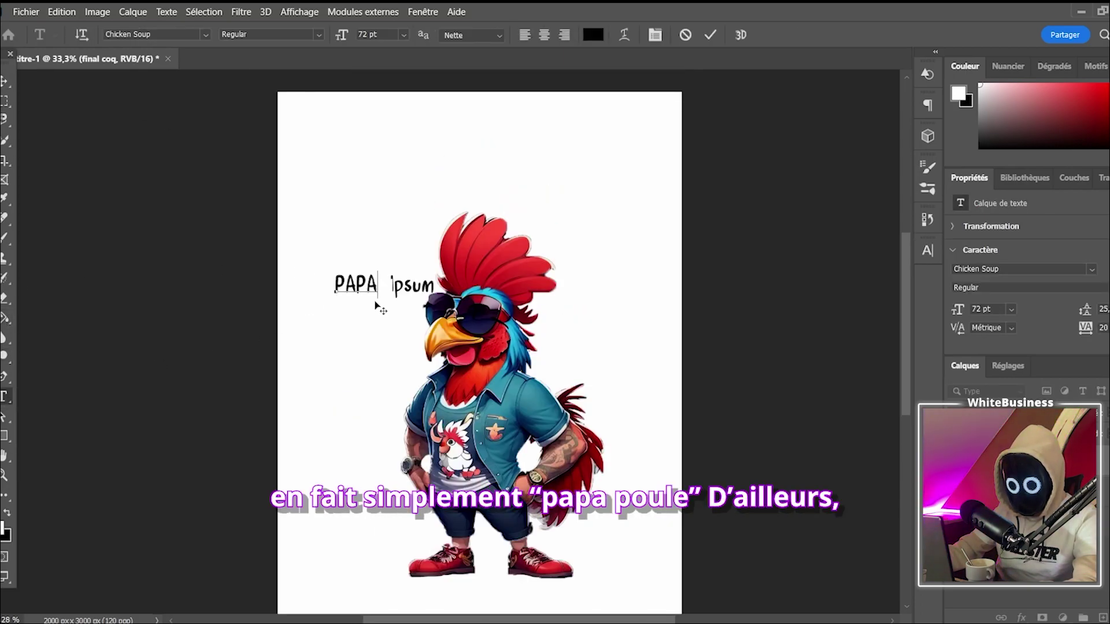
left_click(4, 81)
- Duplicate the "PAPA" text layer, move the copy below the original and change its text to "poule"
key("ctrl+j")
left_click_drag(351, 284, 352, 325)
double_click(370, 324)
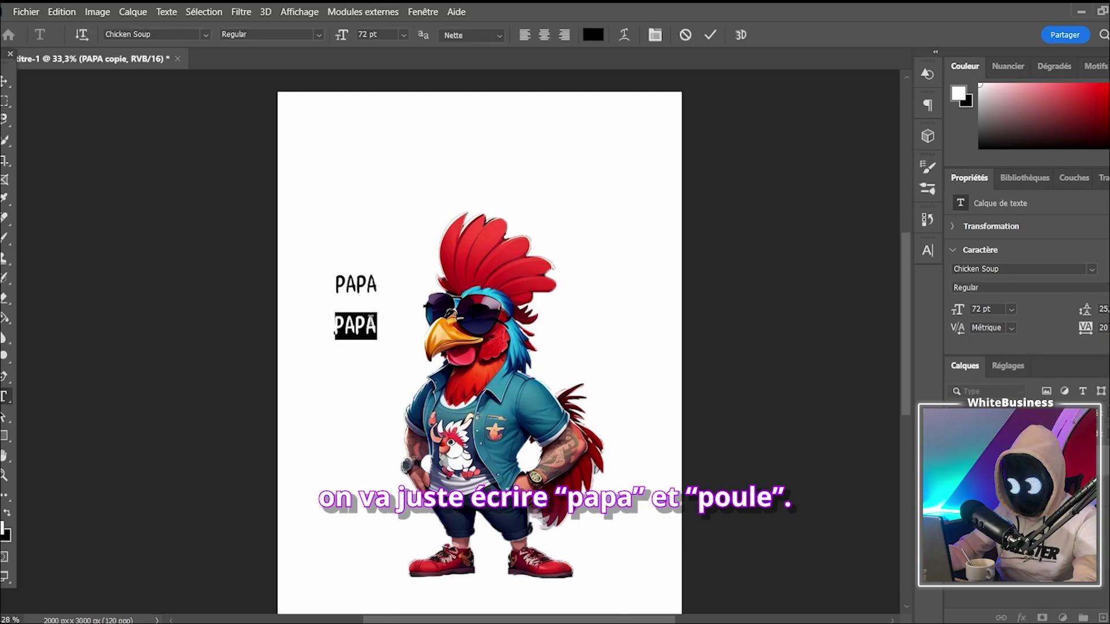
left_click(5, 81)
- Scale the "PAPA" text up proportionally to about 212% with Free Transform
scroll(379, 293, "up", 2)
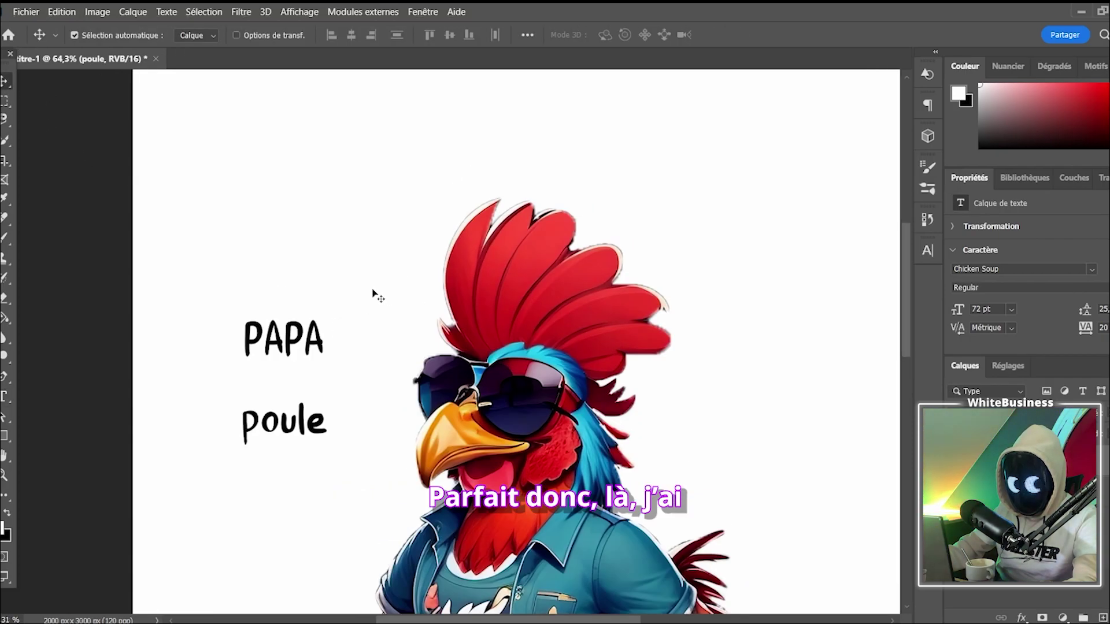
scroll(304, 311, "down", 4)
scroll(272, 318, "up", 2)
scroll(272, 318, "up", 2)
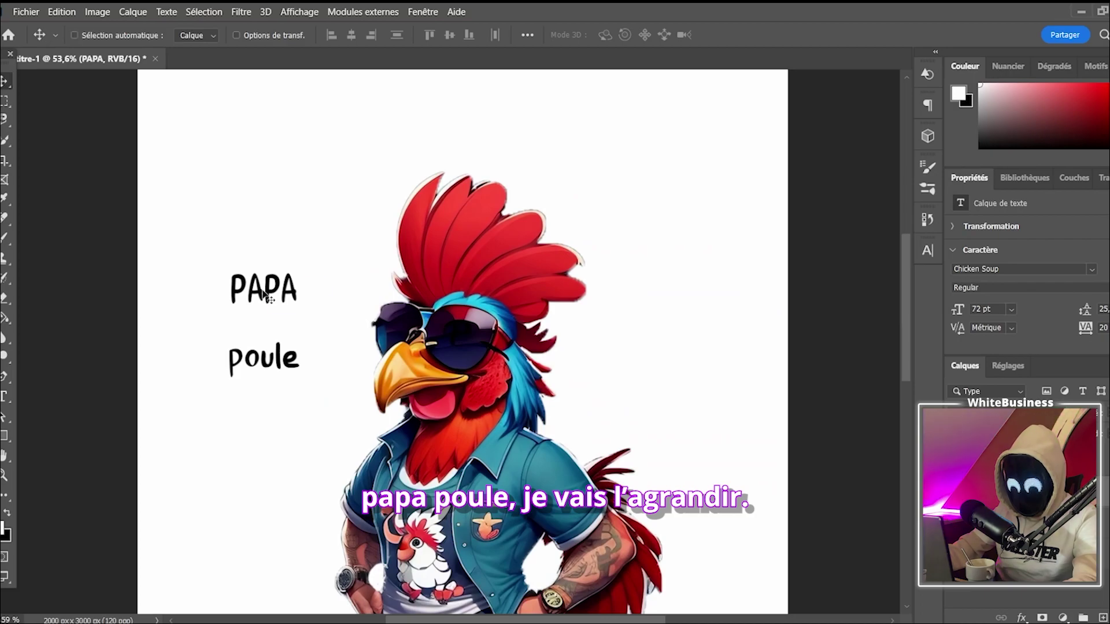
key("ctrl+t")
left_click_drag(266, 267, 300, 326)
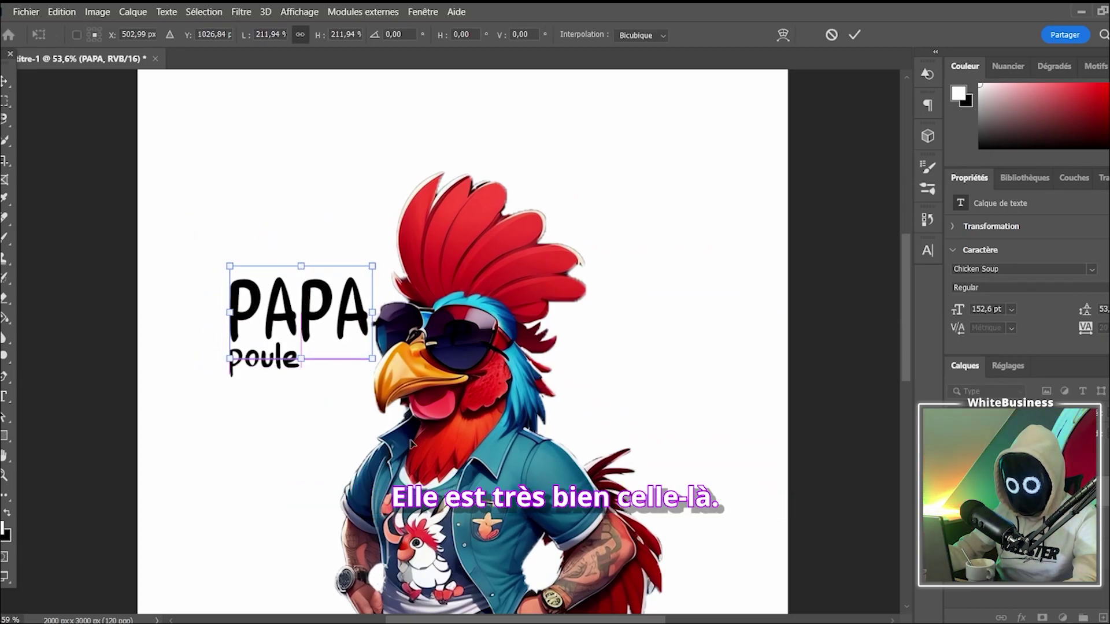
key("Return")
scroll(277, 296, "up", 1)
- Switch to the browser and look through the DaFont search results for "chicken" fonts
mouse_move(595, 623)
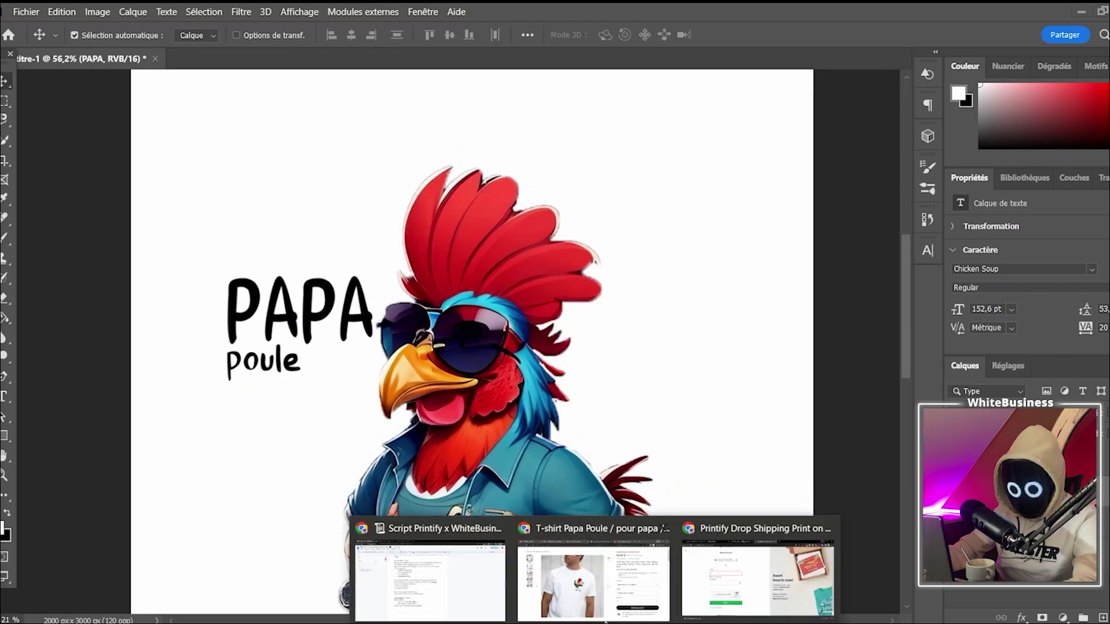
left_click(596, 573)
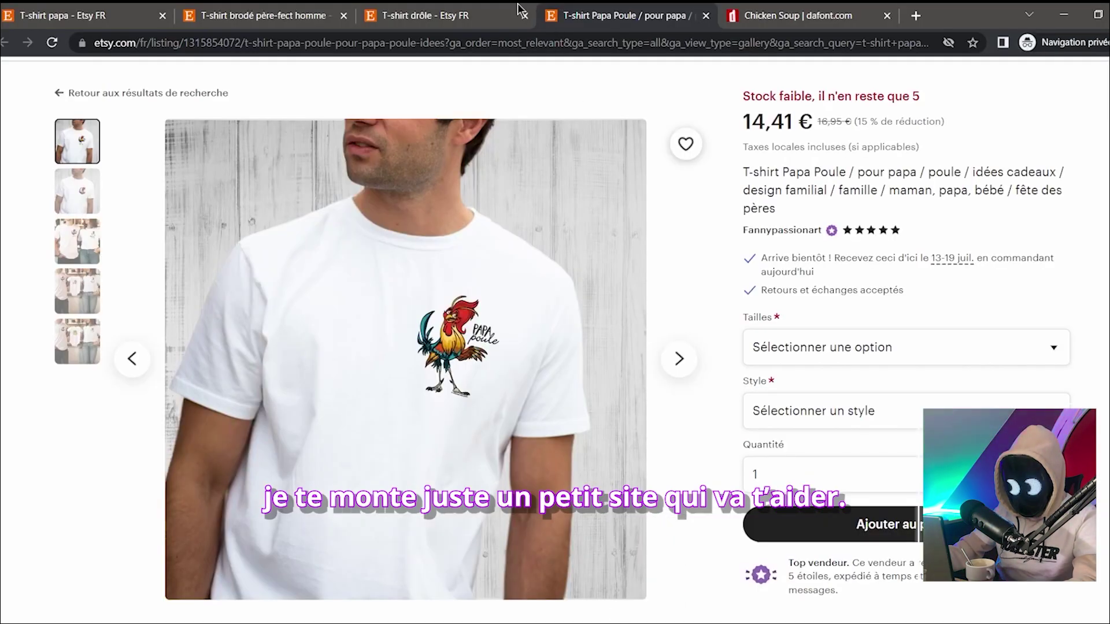
left_click(795, 16)
scroll(490, 341, "down", 1)
scroll(489, 334, "down", 6)
scroll(336, 332, "up", 7)
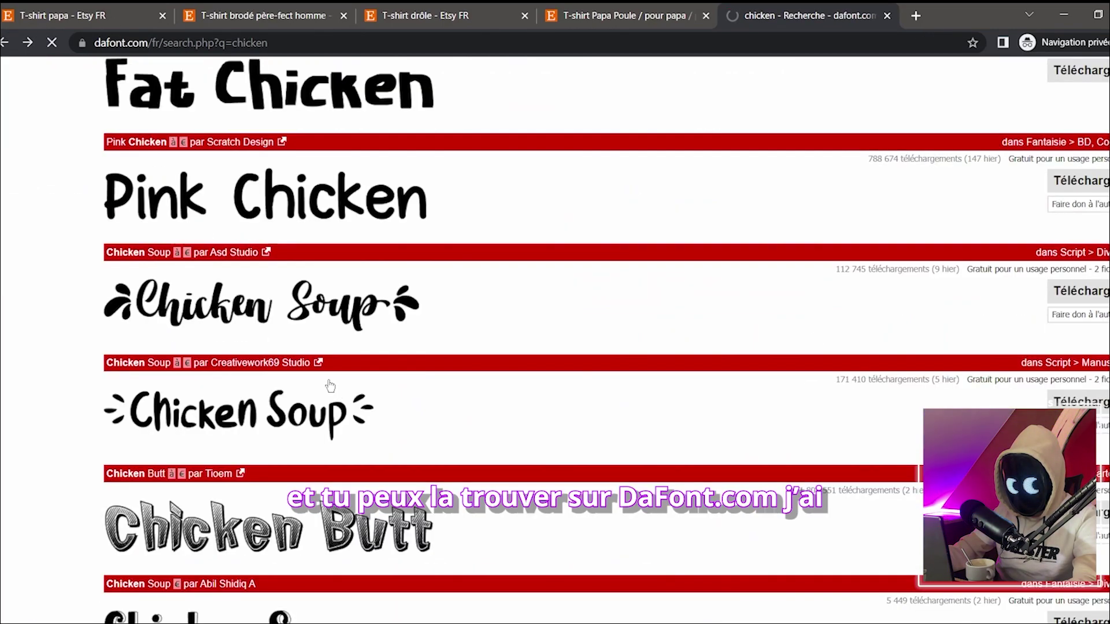
scroll(194, 438, "up", 13)
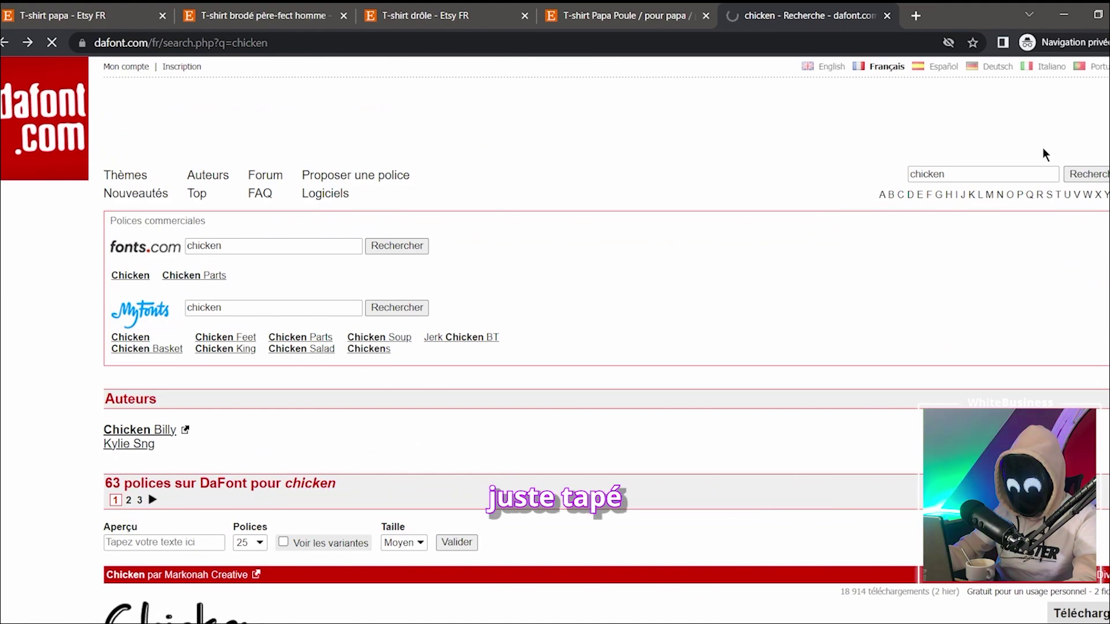
left_click_drag(953, 174, 903, 177)
scroll(566, 331, "down", 7)
scroll(566, 331, "down", 20)
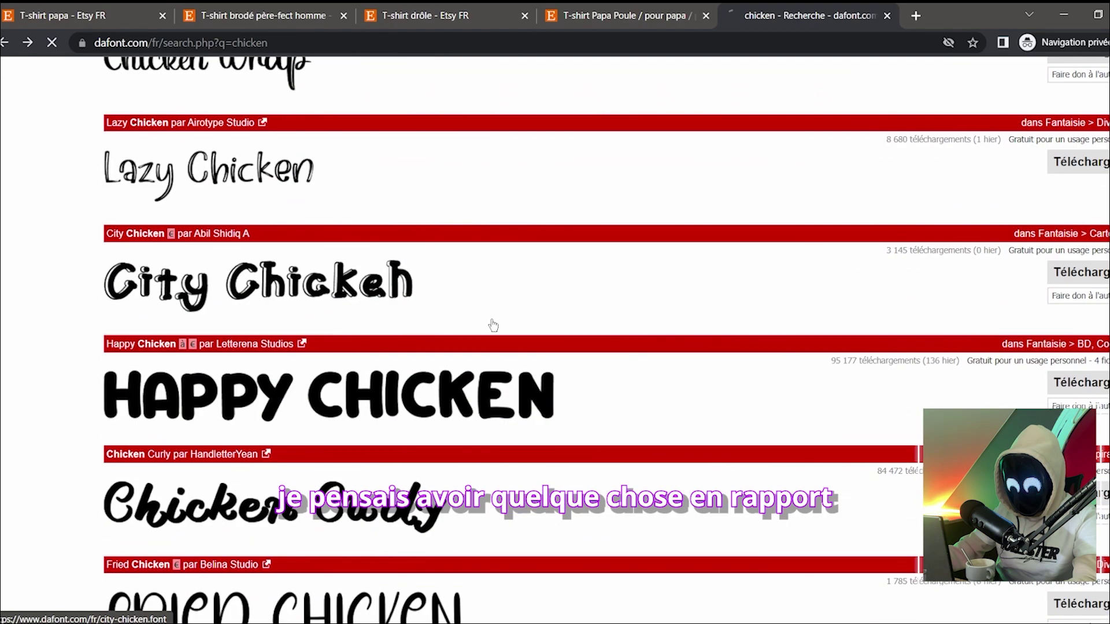
scroll(403, 291, "down", 4)
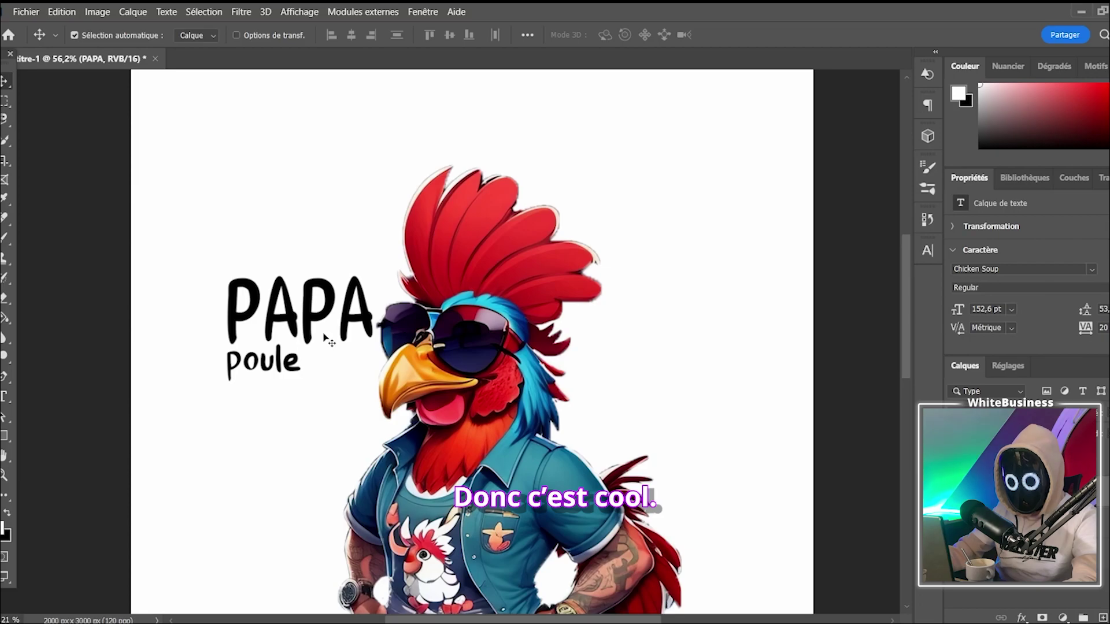
- Match the "poule" text to the size of "PAPA" at 152,6 pt and move it down below that word
double_click(334, 273)
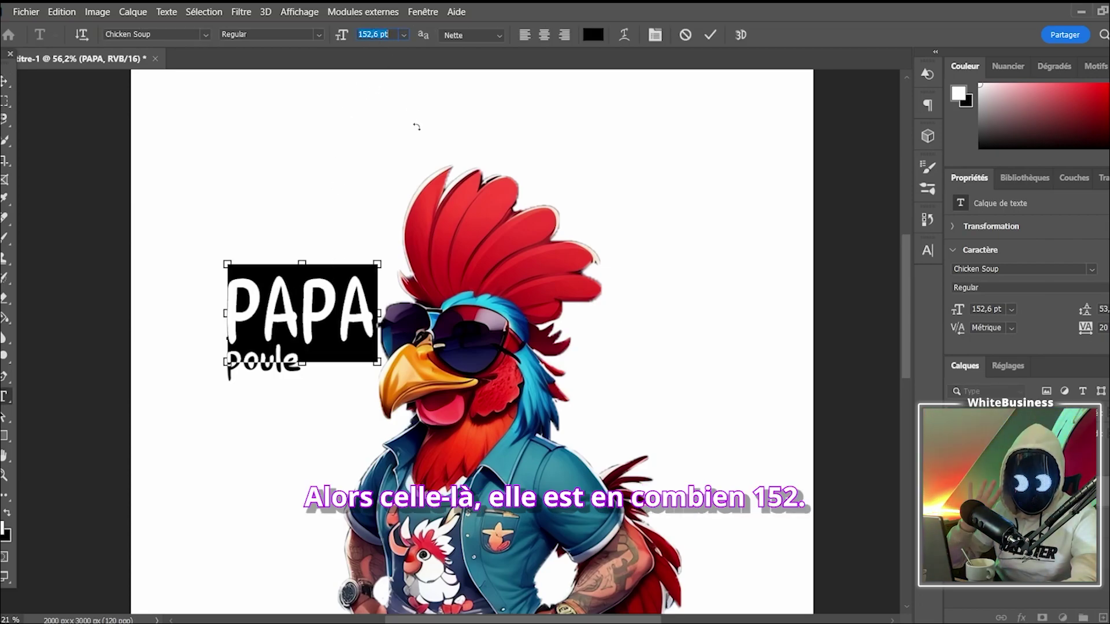
left_click(1006, 459)
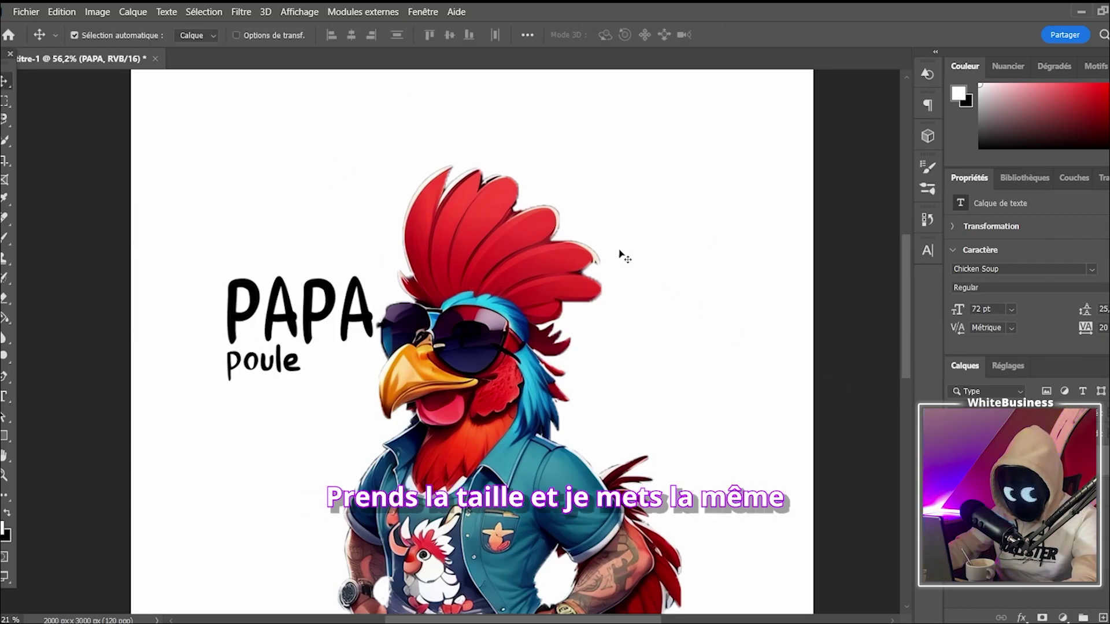
double_click(268, 378)
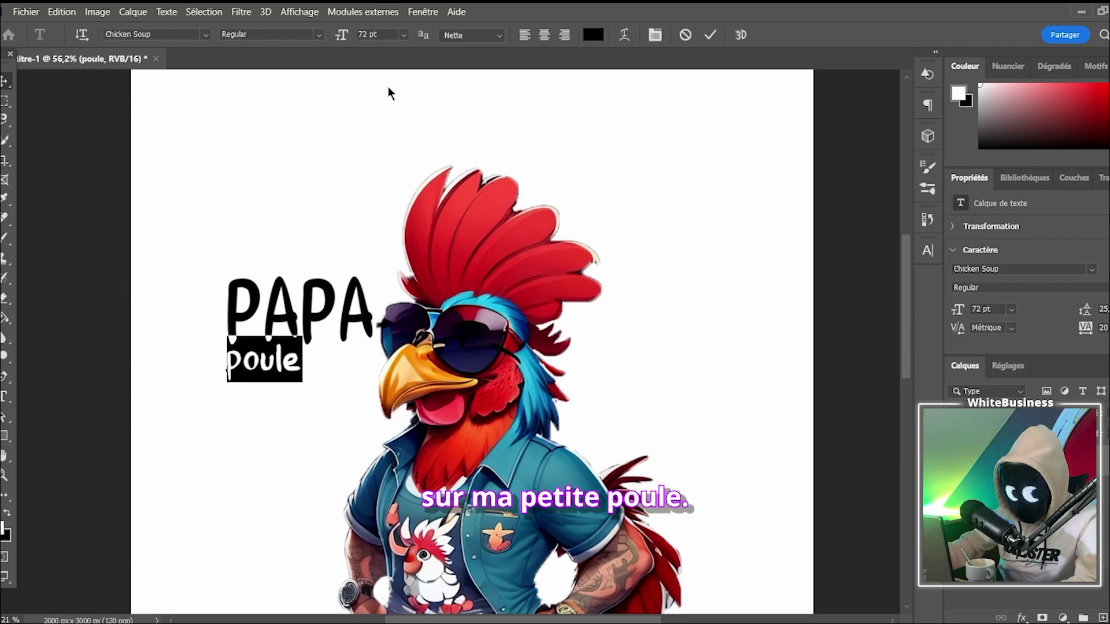
double_click(374, 35)
type("152,6 pt")
left_click(5, 81)
left_click_drag(292, 354, 292, 422)
key("ctrl+0")
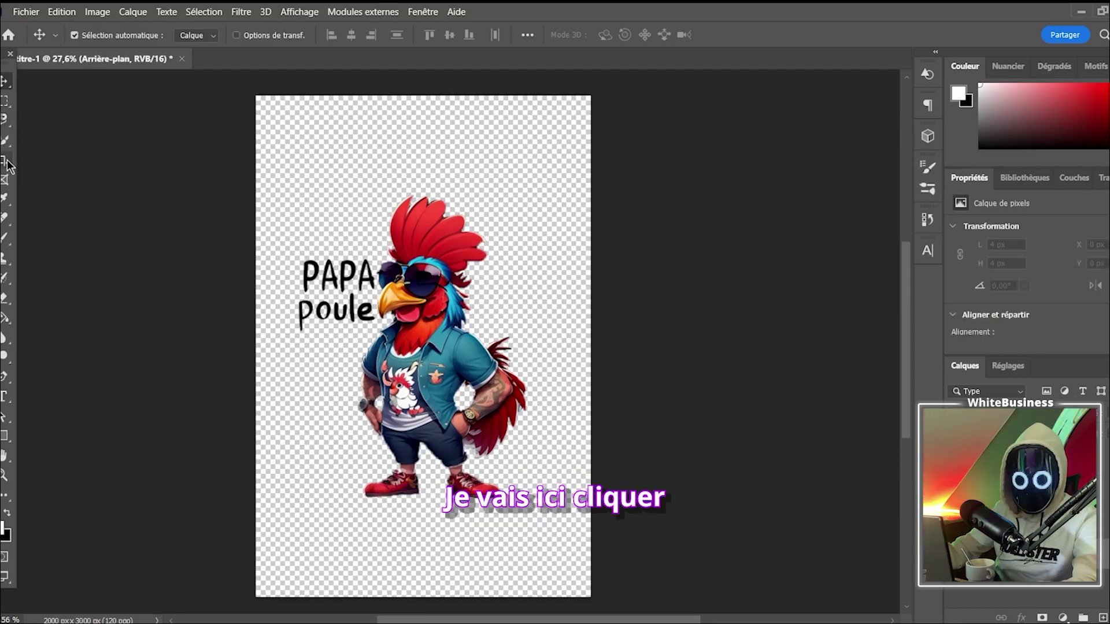
- Crop the canvas tightly around the rooster and the "PAPA poule" text to about 1609 × 1908 px
left_click(8, 161)
right_click(5, 161)
left_click(5, 161)
left_click_drag(454, 105, 414, 141)
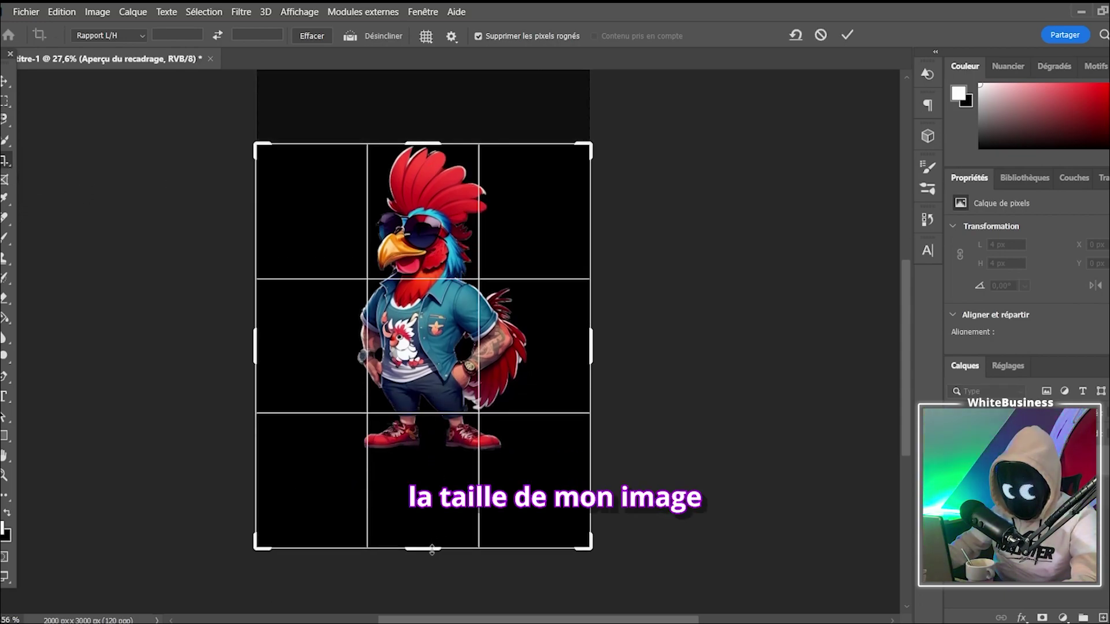
left_click_drag(432, 549, 432, 509)
left_click_drag(584, 339, 530, 341)
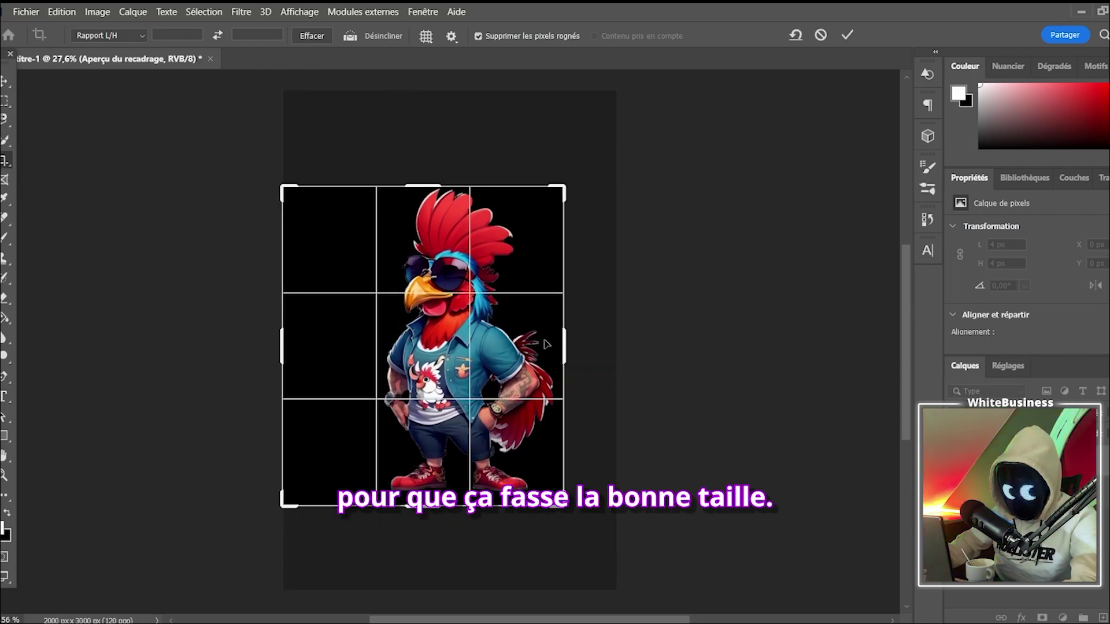
left_click_drag(285, 339, 297, 341)
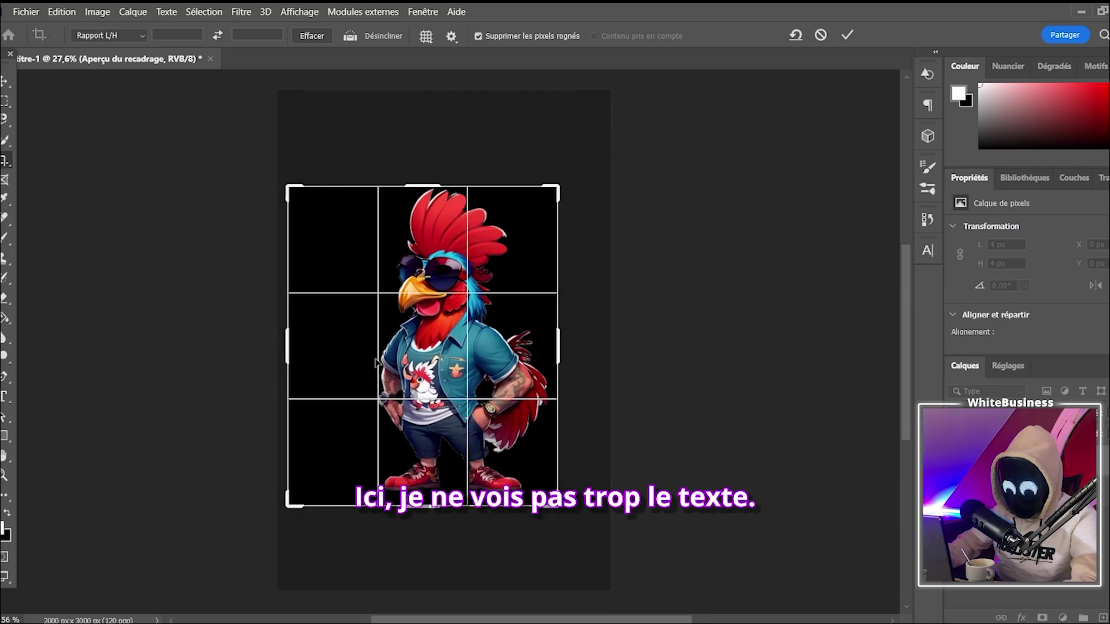
key("Return")
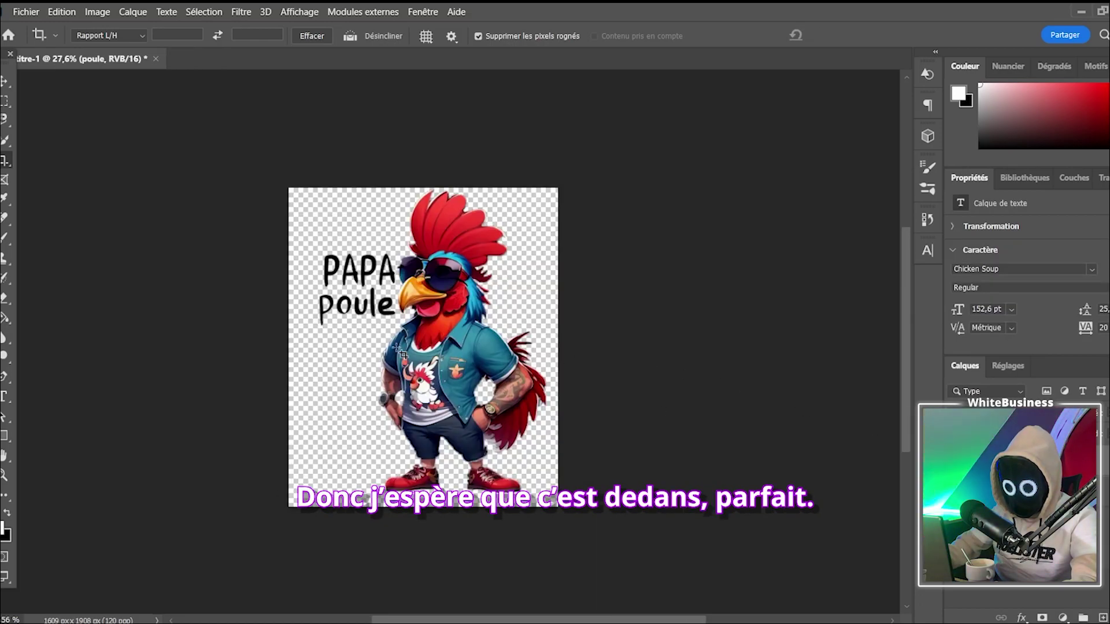
- Export the design for the web as a PNG-24 with Bicubique plus net quality, saved as papa-poule-dsign.png
left_click(26, 12)
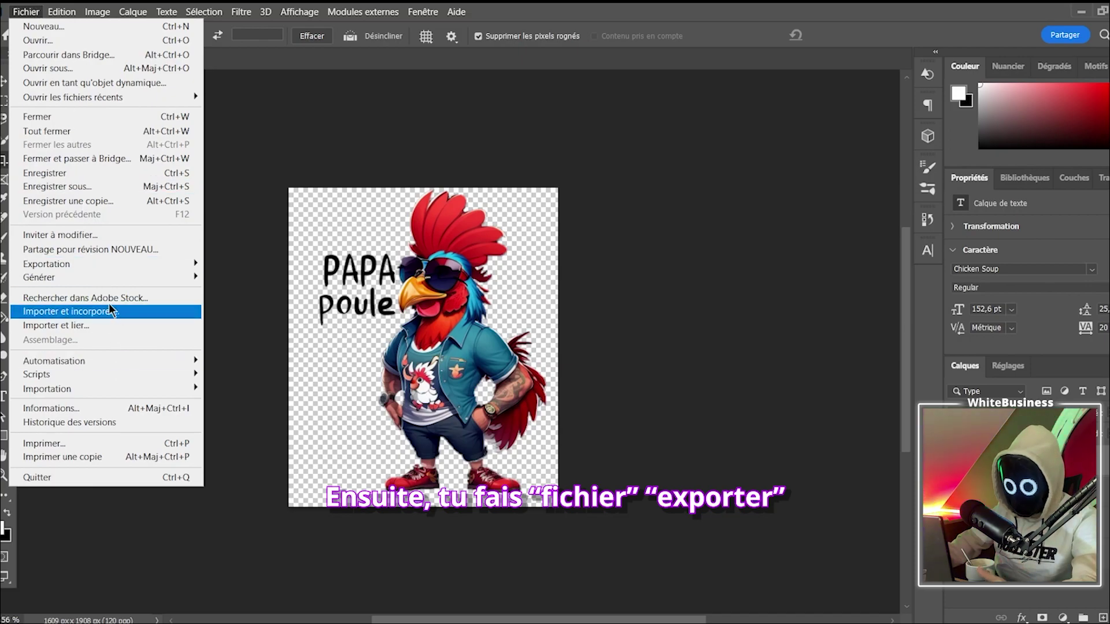
mouse_move(102, 263)
left_click(280, 319)
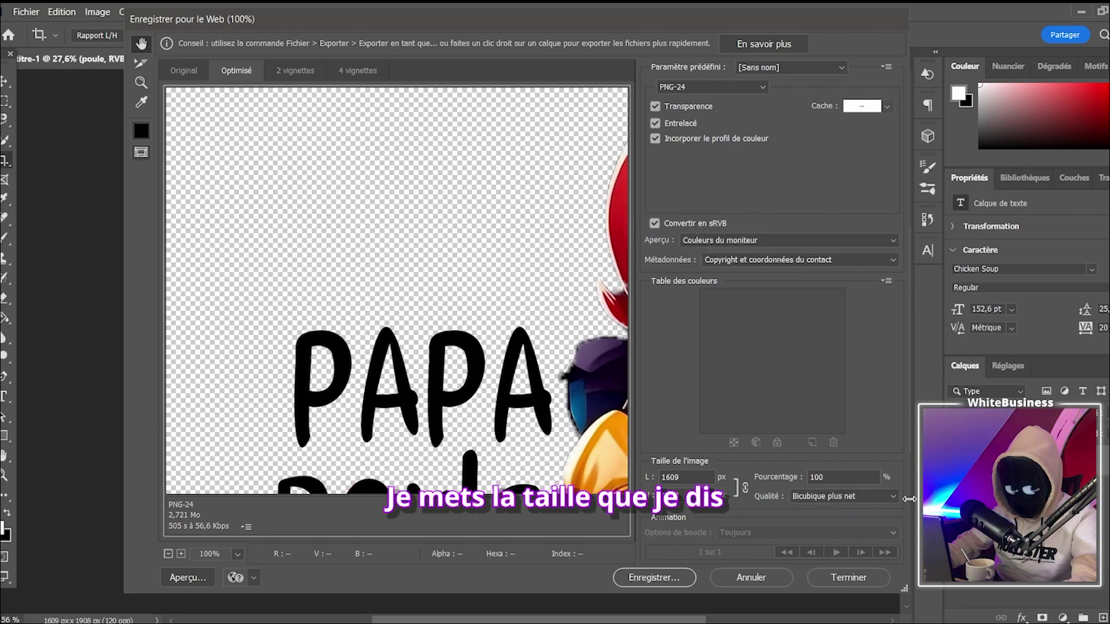
left_click(830, 497)
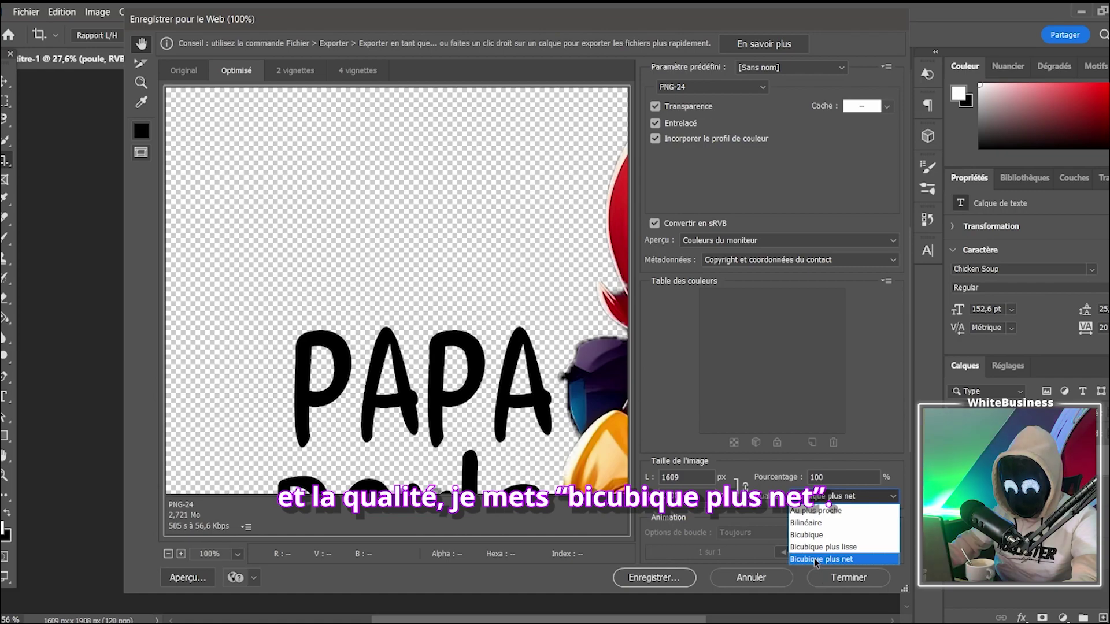
left_click(816, 559)
key("ctrl+minus")
left_click(678, 579)
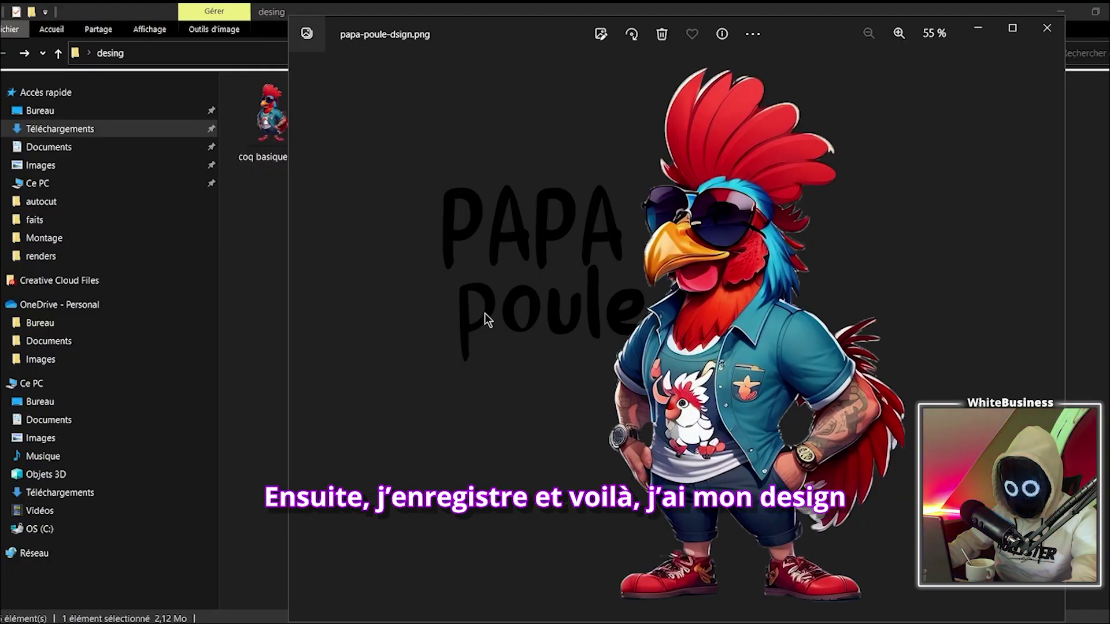
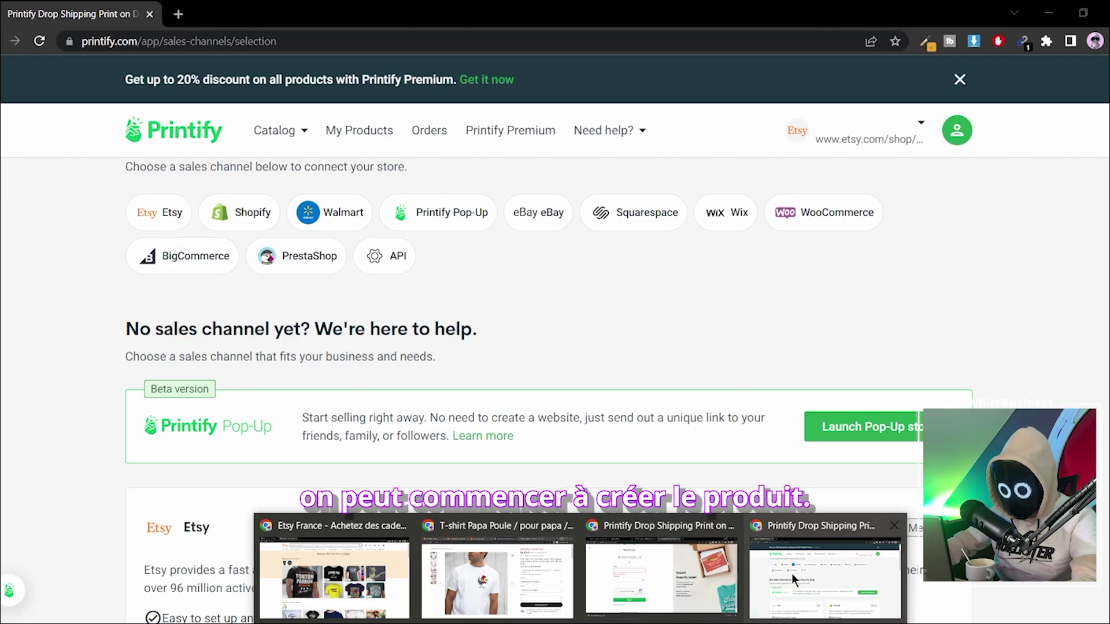
- In Printify, browse the men's T-shirts catalog and open the Unisex Jersey Short Sleeve Tee by Bella+Canvas
left_click(275, 132)
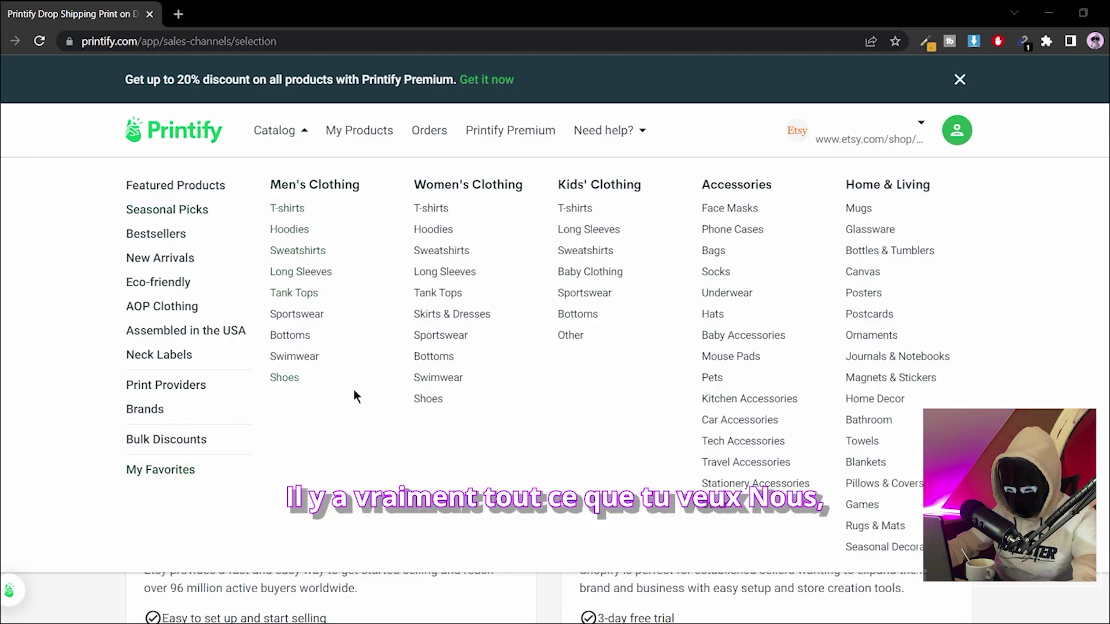
left_click(284, 209)
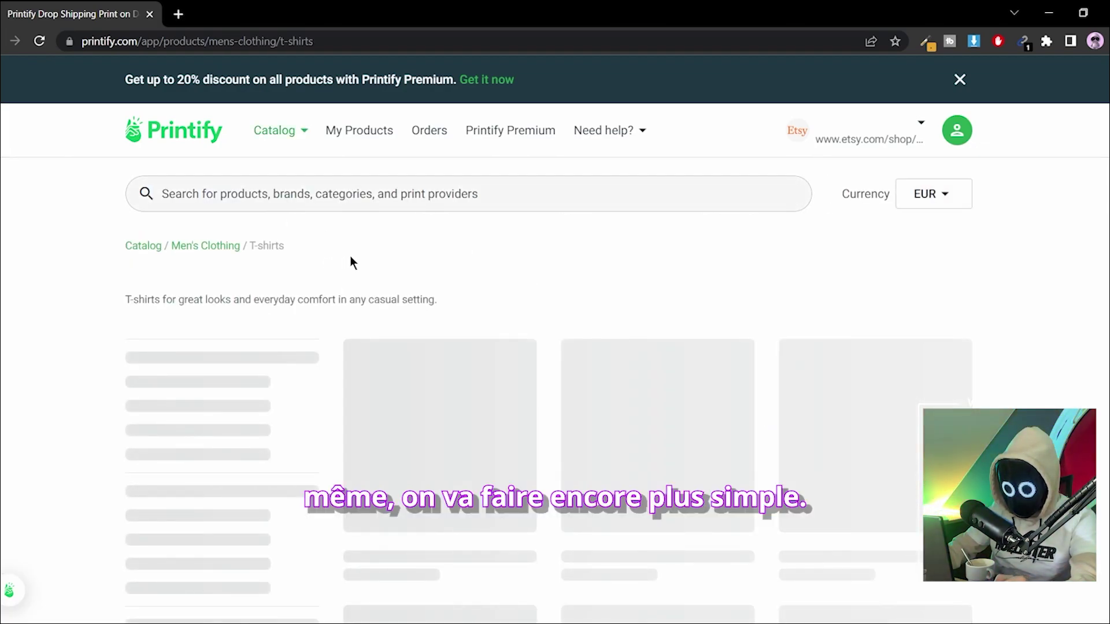
scroll(412, 278, "down", 1)
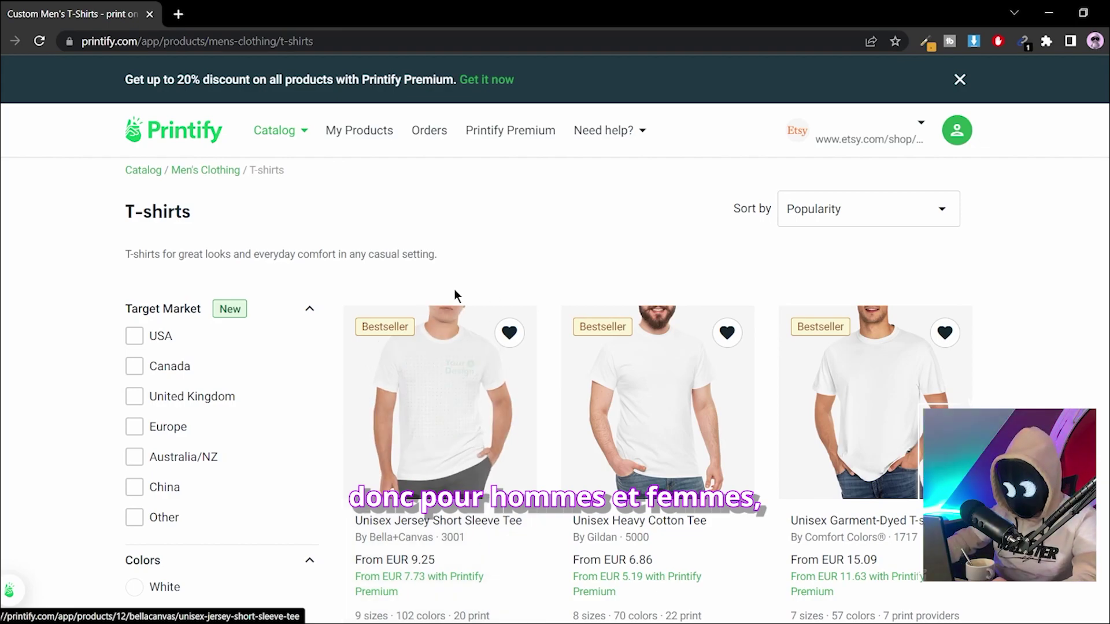
scroll(434, 289, "down", 2)
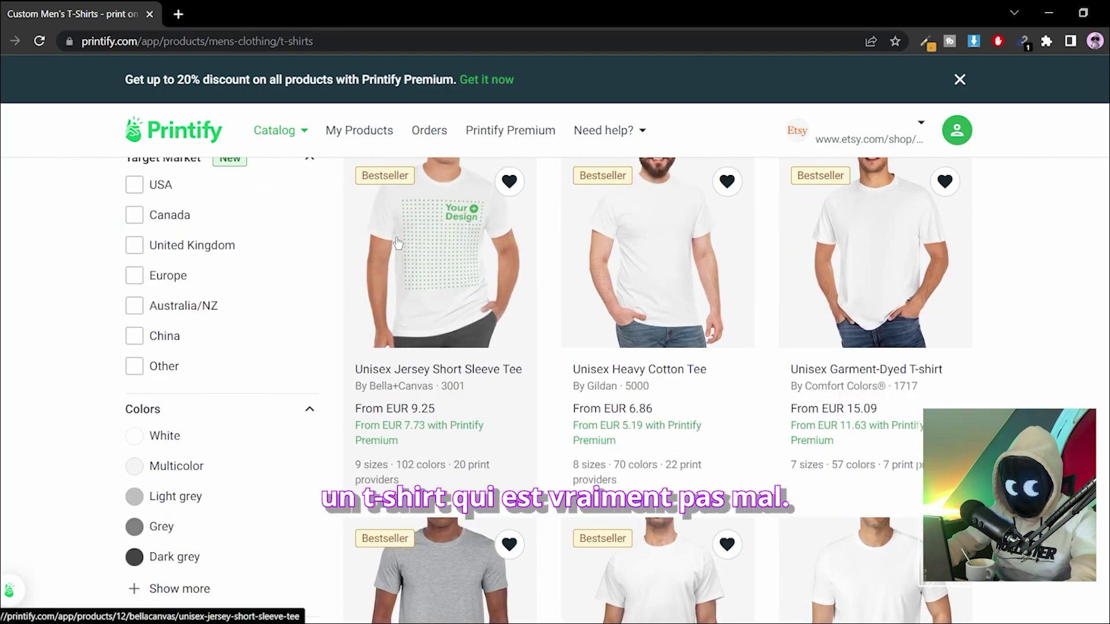
left_click(420, 261)
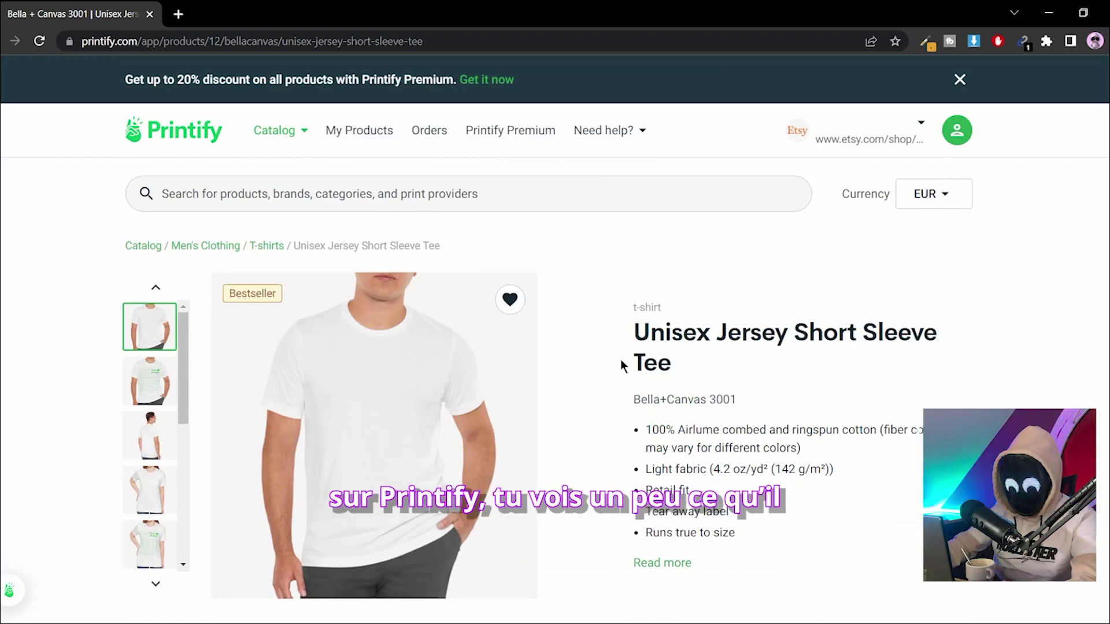
- Read the tee's product description and look through the available print providers and their locations
scroll(763, 315, "down", 1)
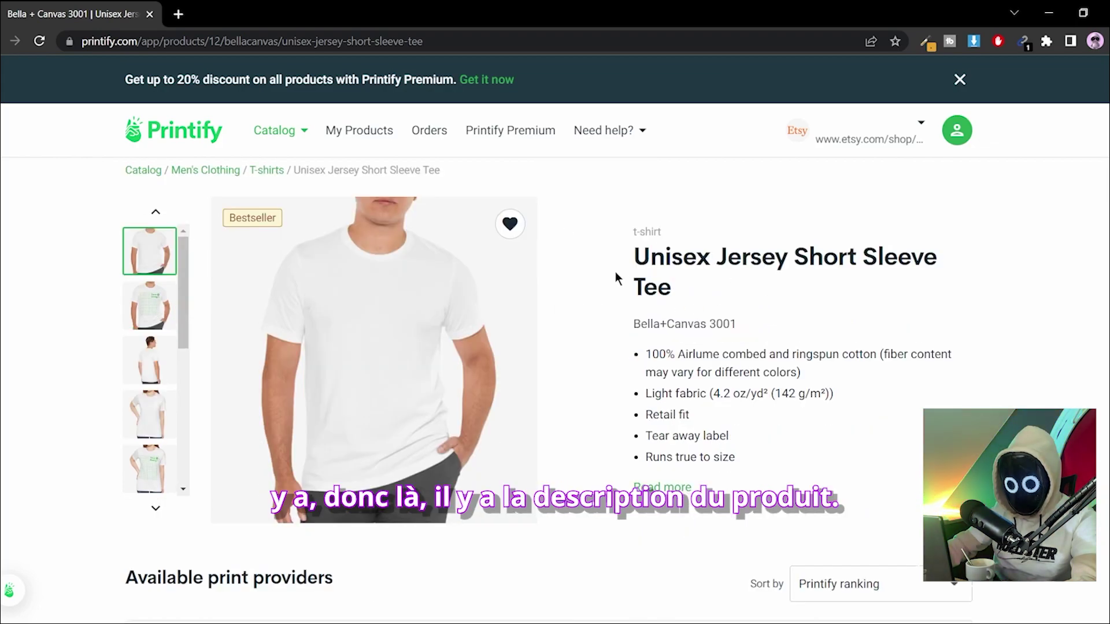
left_click_drag(616, 275, 807, 446)
left_click(834, 390)
scroll(372, 352, "down", 5)
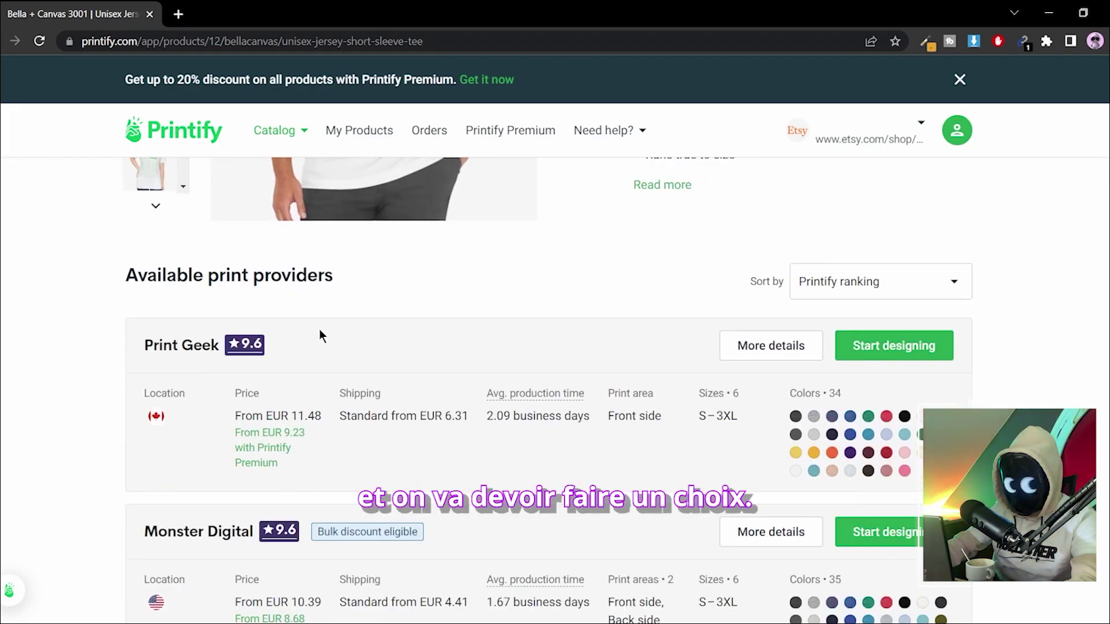
scroll(335, 312, "down", 8)
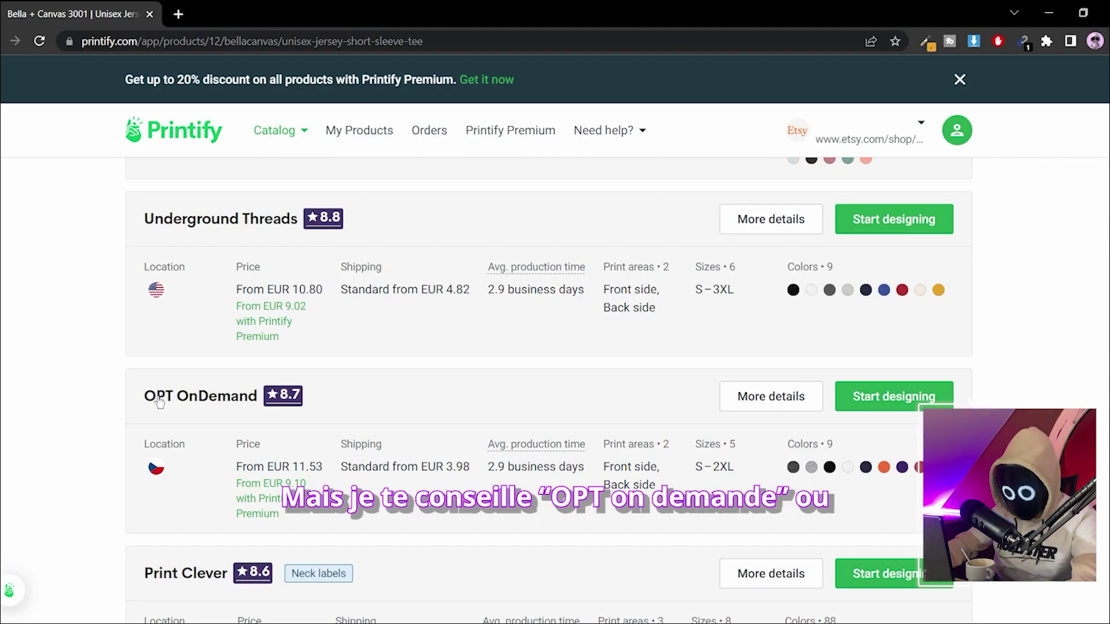
scroll(197, 384, "down", 8)
scroll(196, 384, "down", 8)
scroll(201, 359, "up", 3)
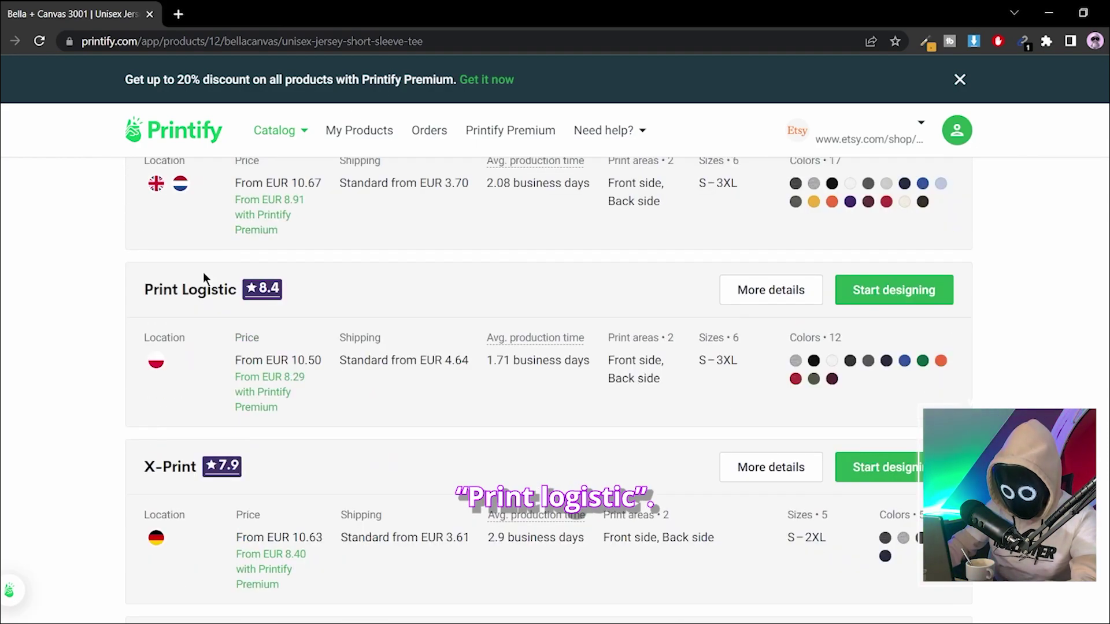
scroll(202, 272, "down", 4)
scroll(195, 329, "up", 4)
scroll(185, 328, "up", 10)
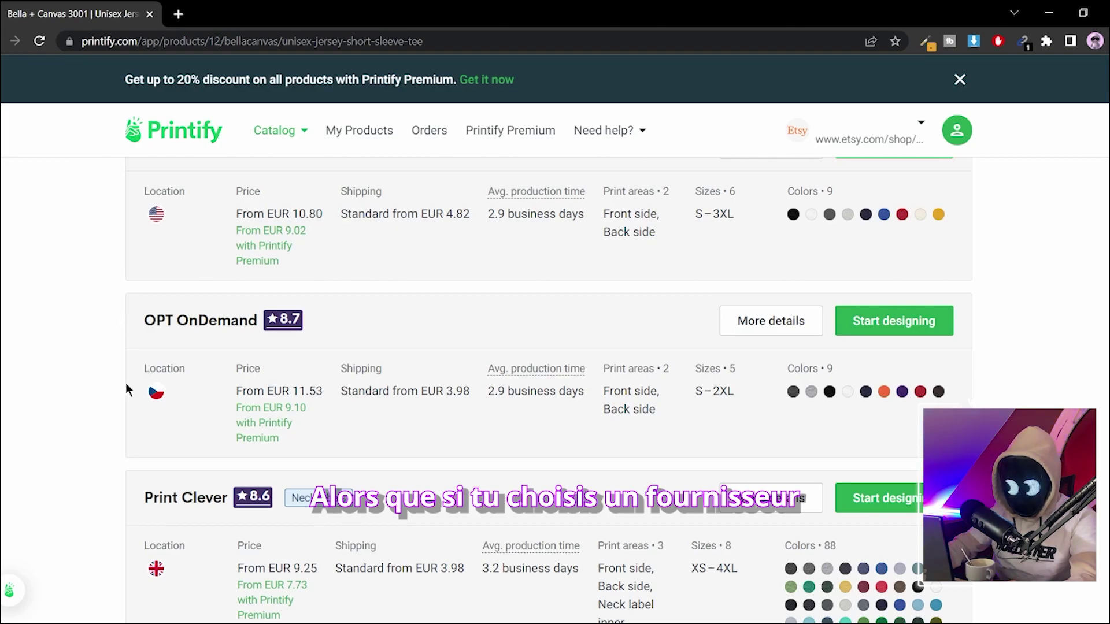
scroll(126, 383, "up", 3)
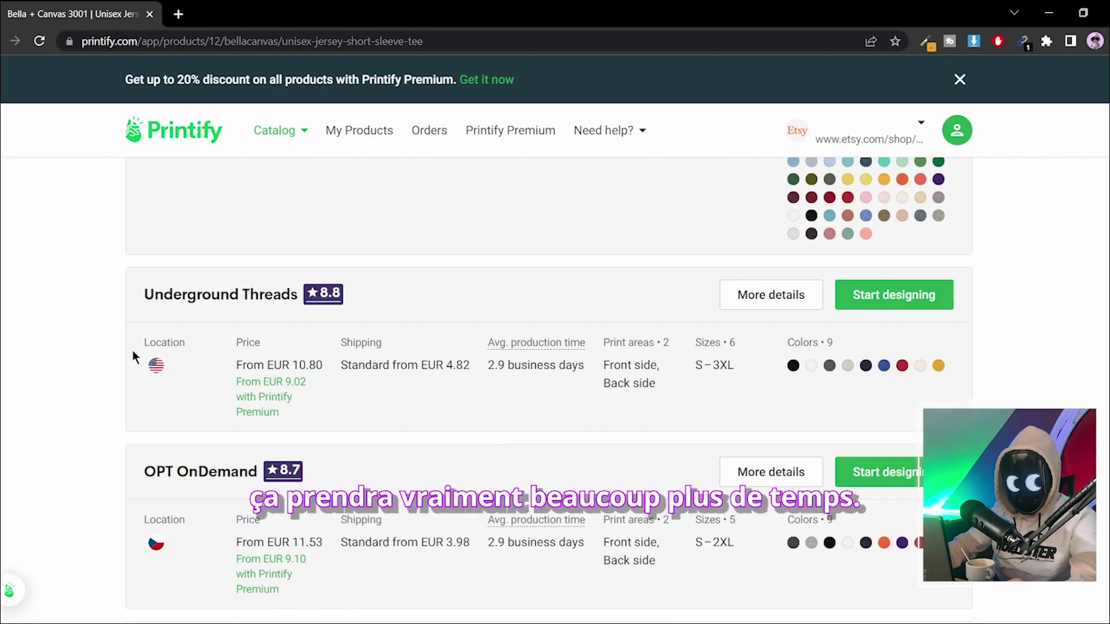
scroll(236, 356, "down", 4)
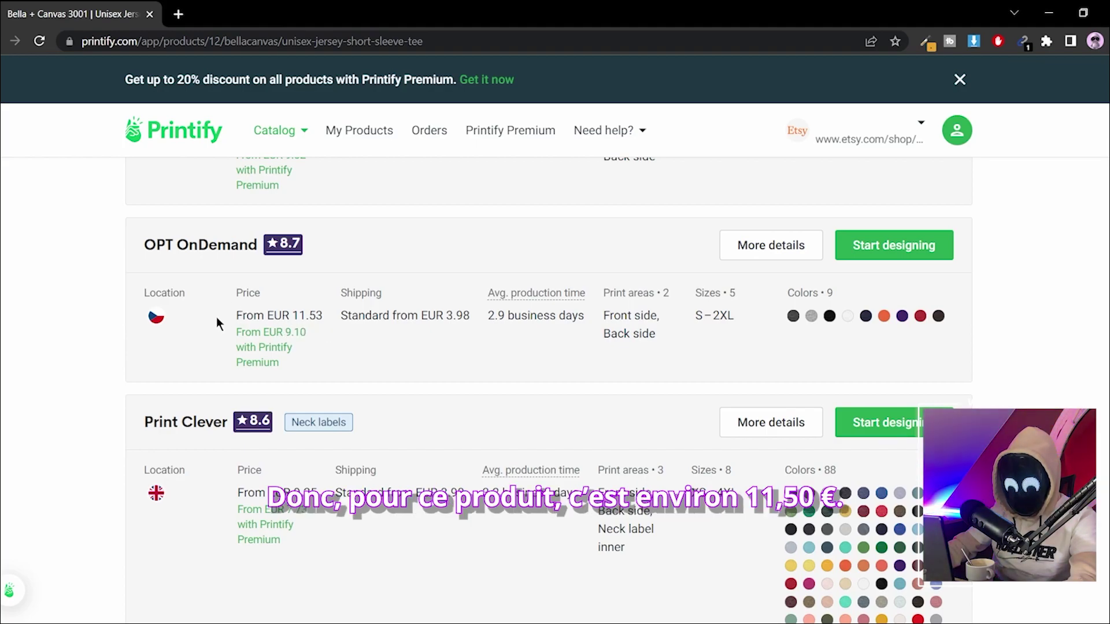
- Examine OPT OnDemand's price, shipping cost, average production time and print areas
left_click_drag(268, 312, 461, 312)
left_click(327, 326)
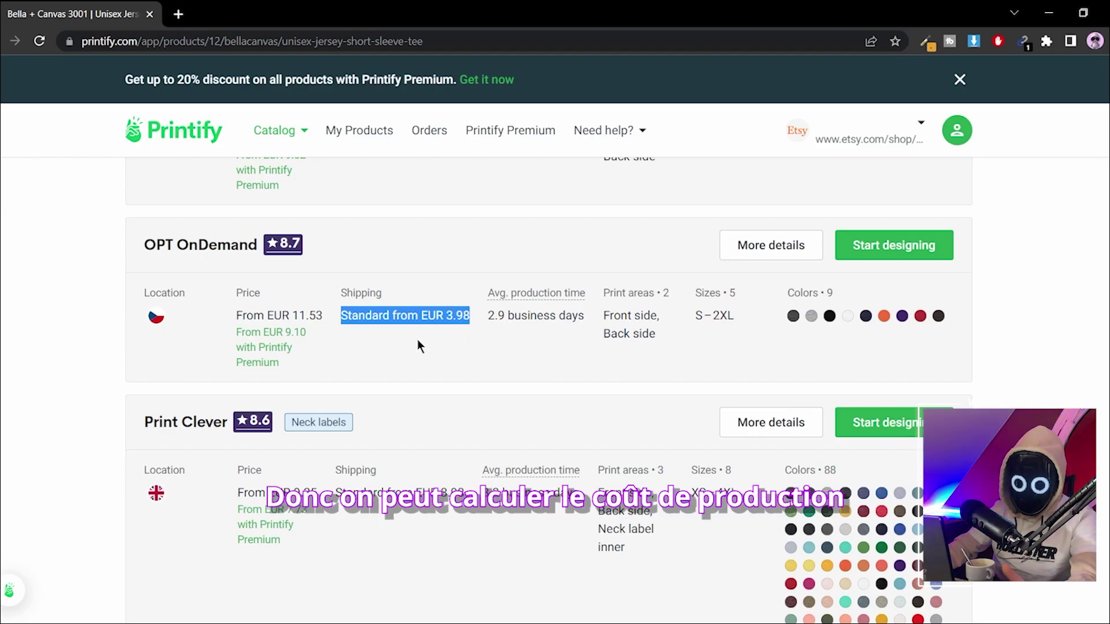
left_click(379, 327)
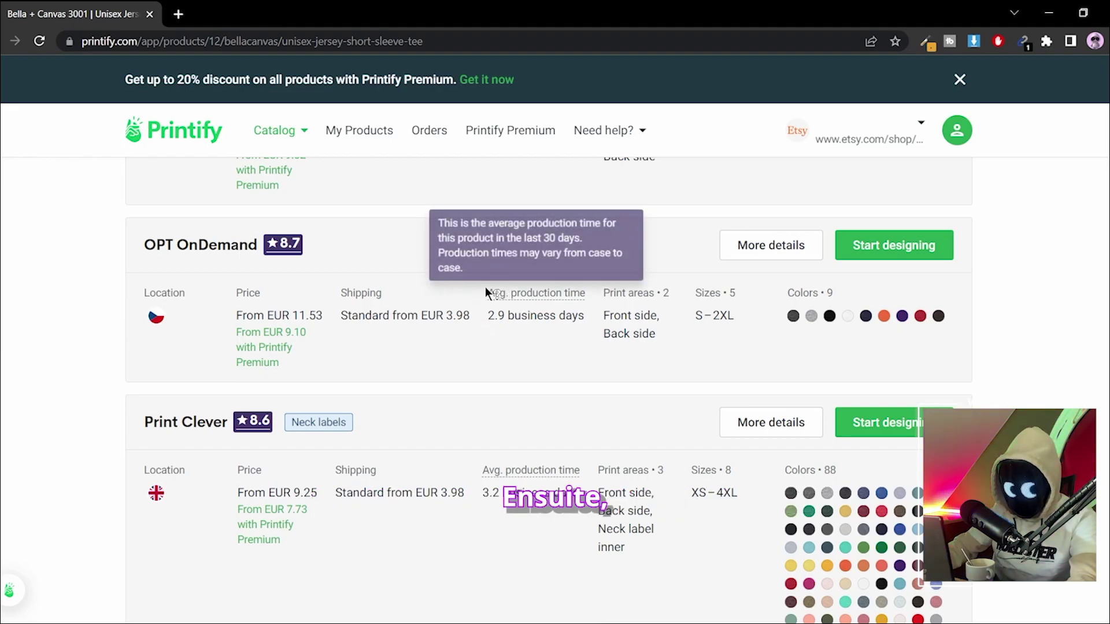
left_click_drag(485, 287, 529, 307)
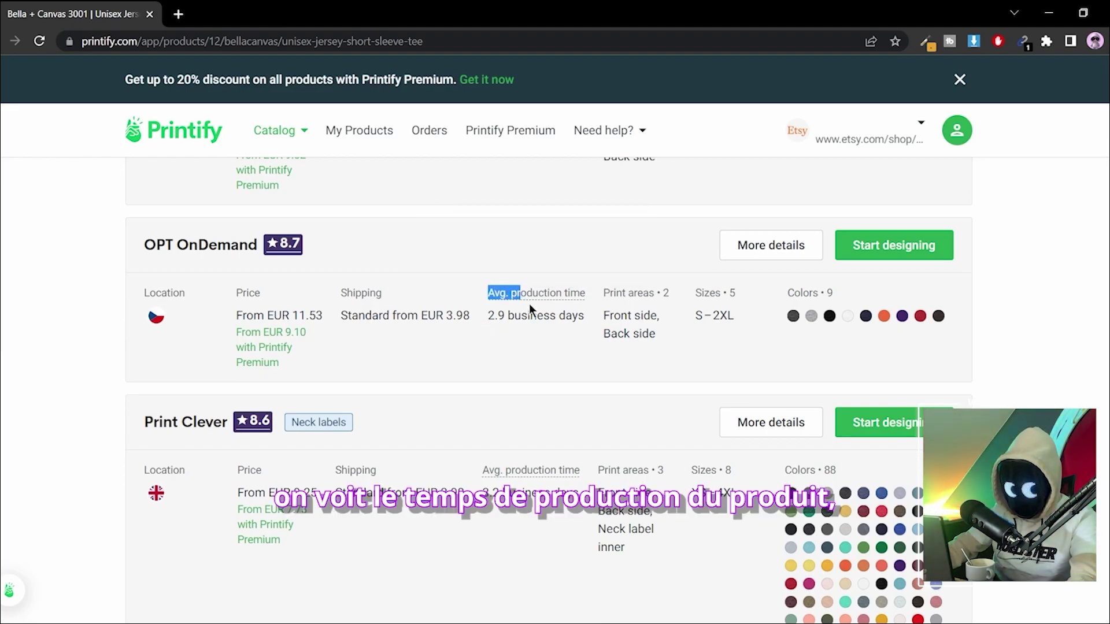
left_click(596, 324)
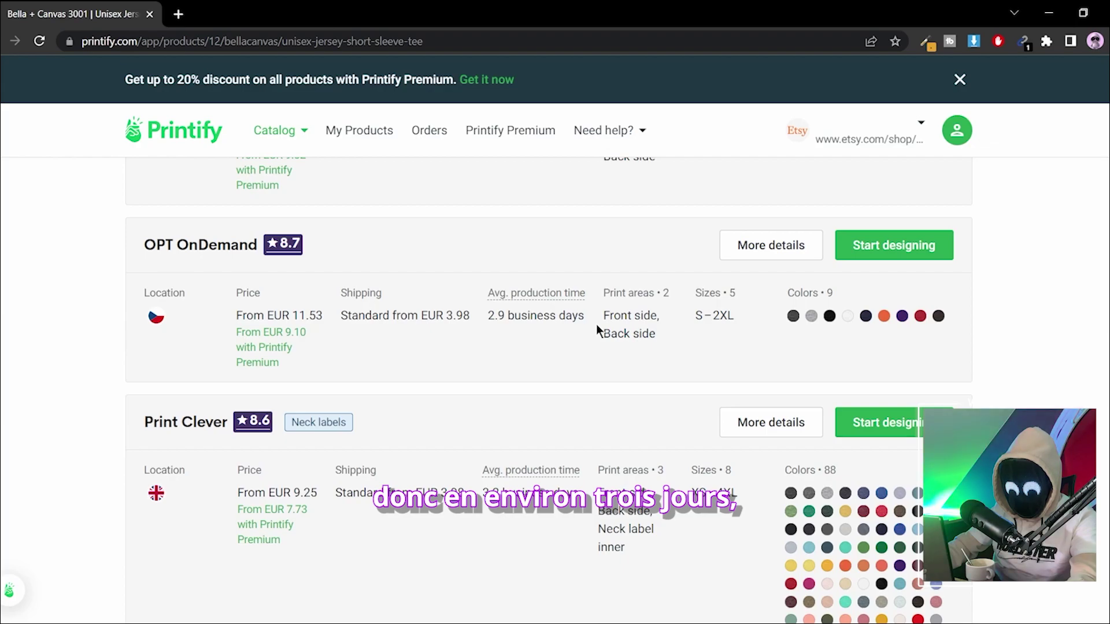
left_click_drag(603, 289, 659, 317)
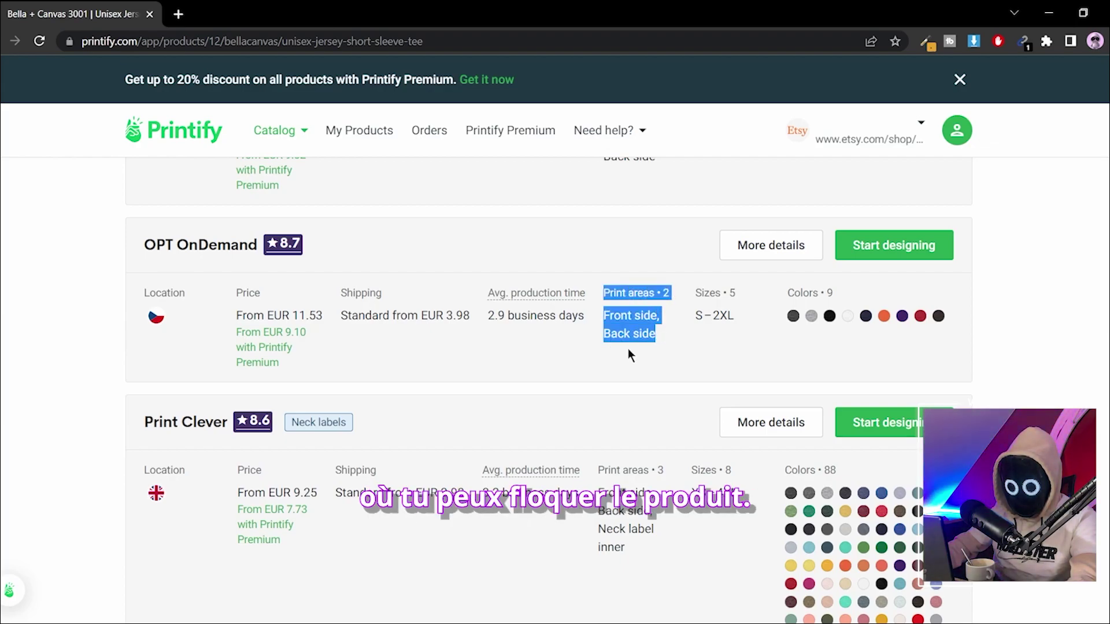
left_click(621, 328)
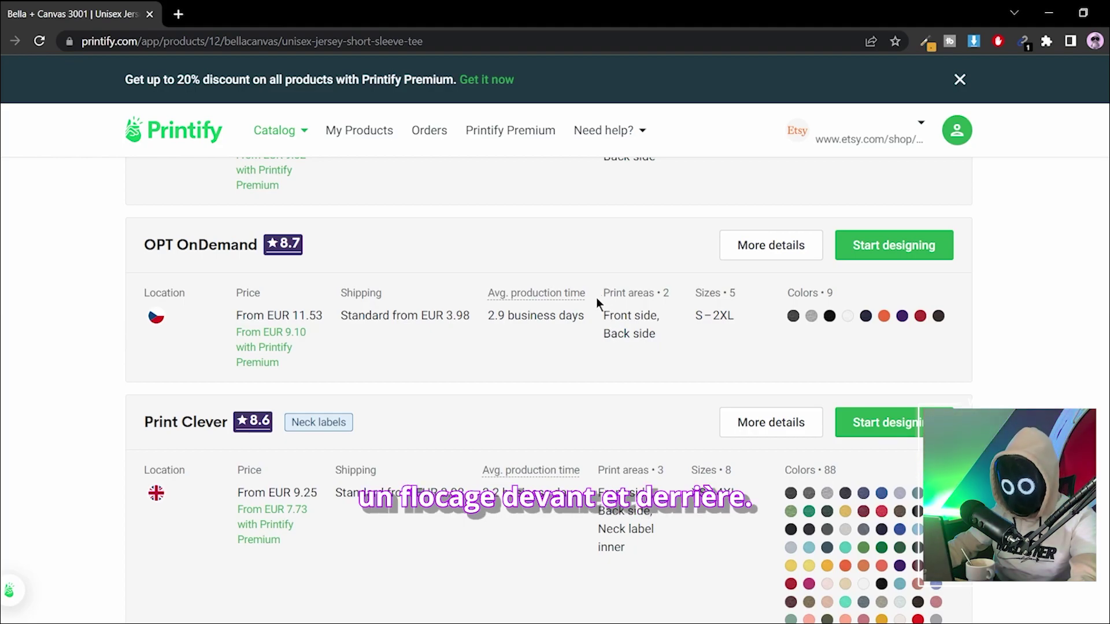
left_click_drag(589, 341, 659, 332)
- Compare Print Clever's print areas with OPT OnDemand's and check the sizes and colors OPT OnDemand offers
scroll(650, 317, "down", 1)
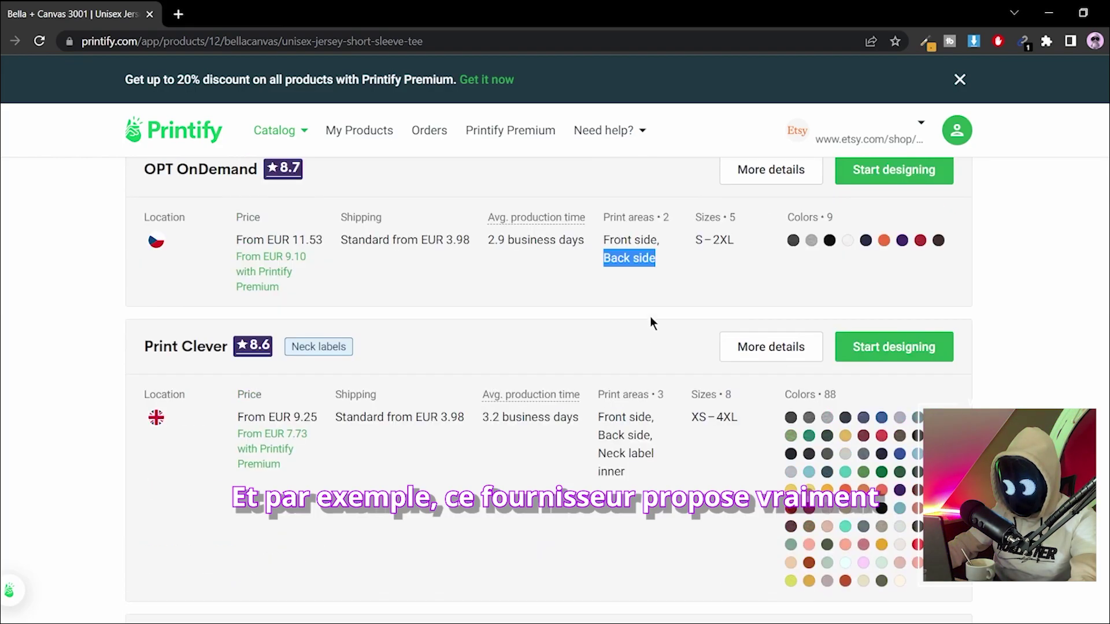
left_click_drag(606, 387, 640, 467)
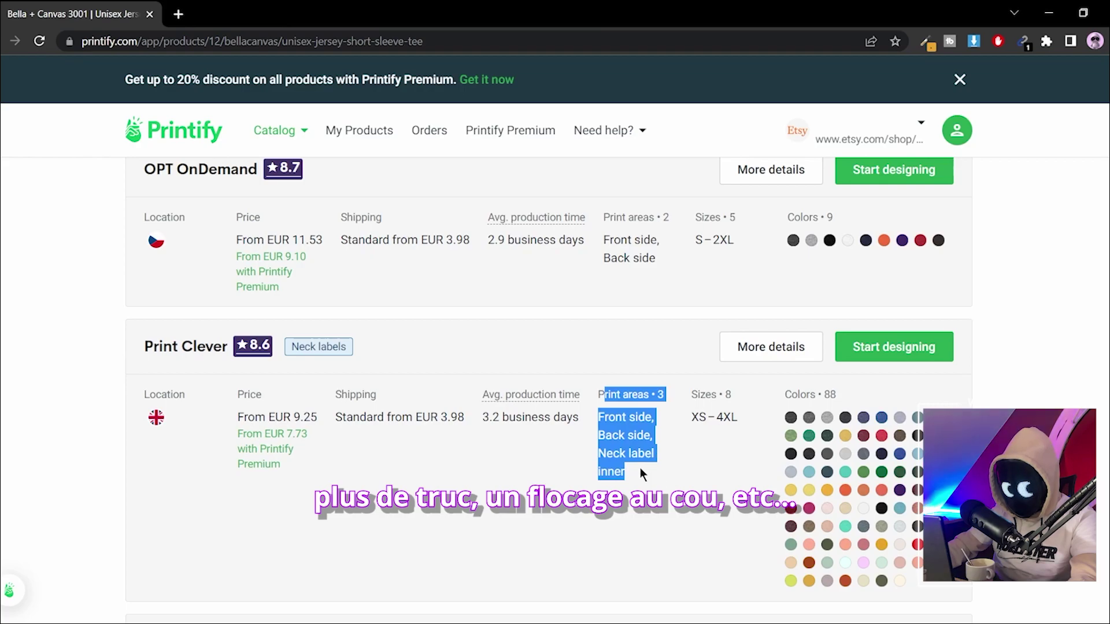
left_click(661, 540)
scroll(660, 540, "up", 1)
left_click_drag(658, 517, 577, 522)
left_click(577, 518)
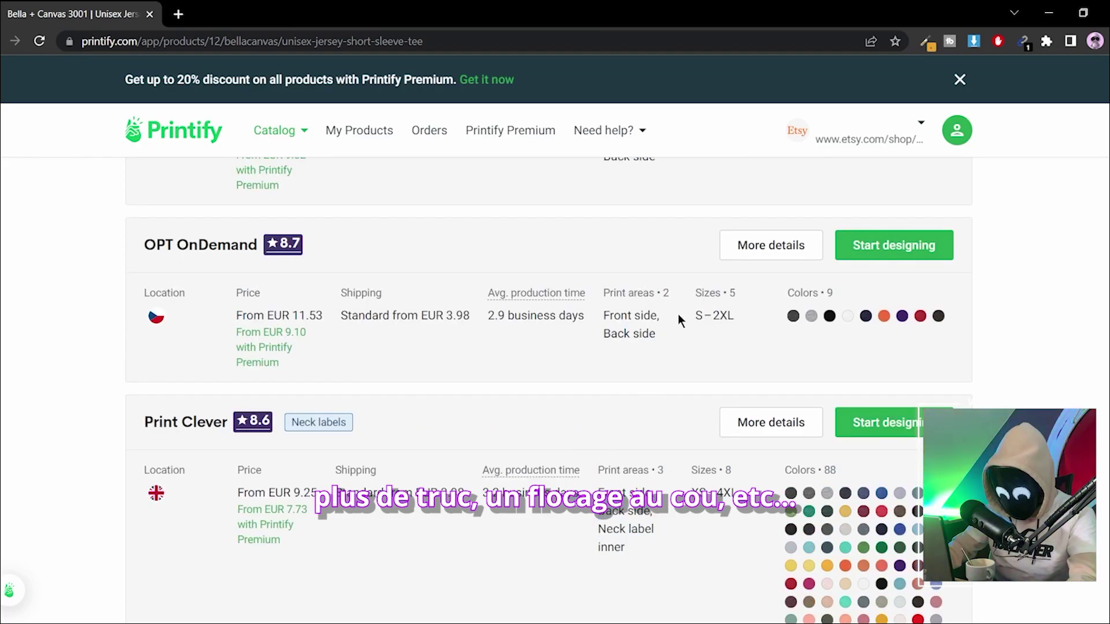
left_click_drag(685, 287, 734, 329)
left_click(734, 329)
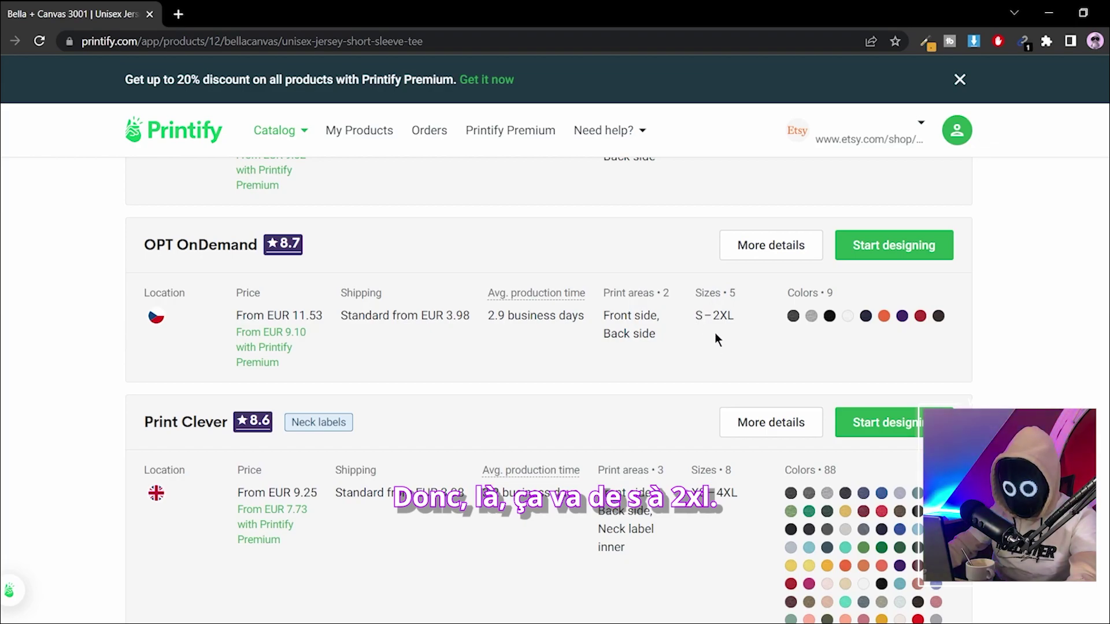
left_click_drag(764, 331, 971, 329)
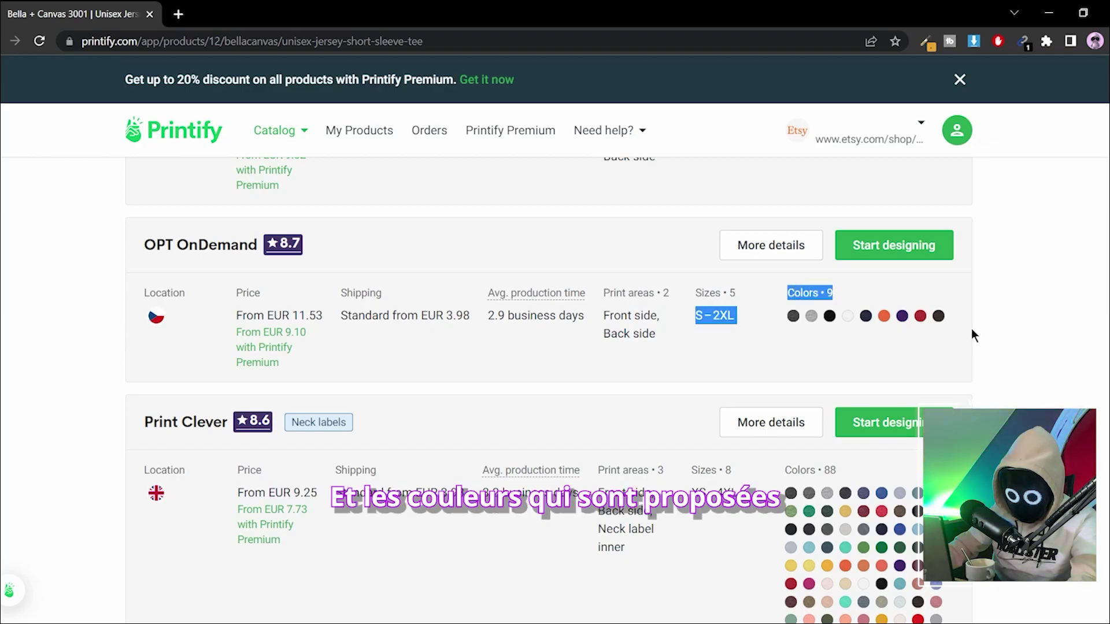
- Check Print Logistic's price and sizes and start designing the tee with that provider
scroll(563, 326, "down", 6)
scroll(564, 331, "down", 4)
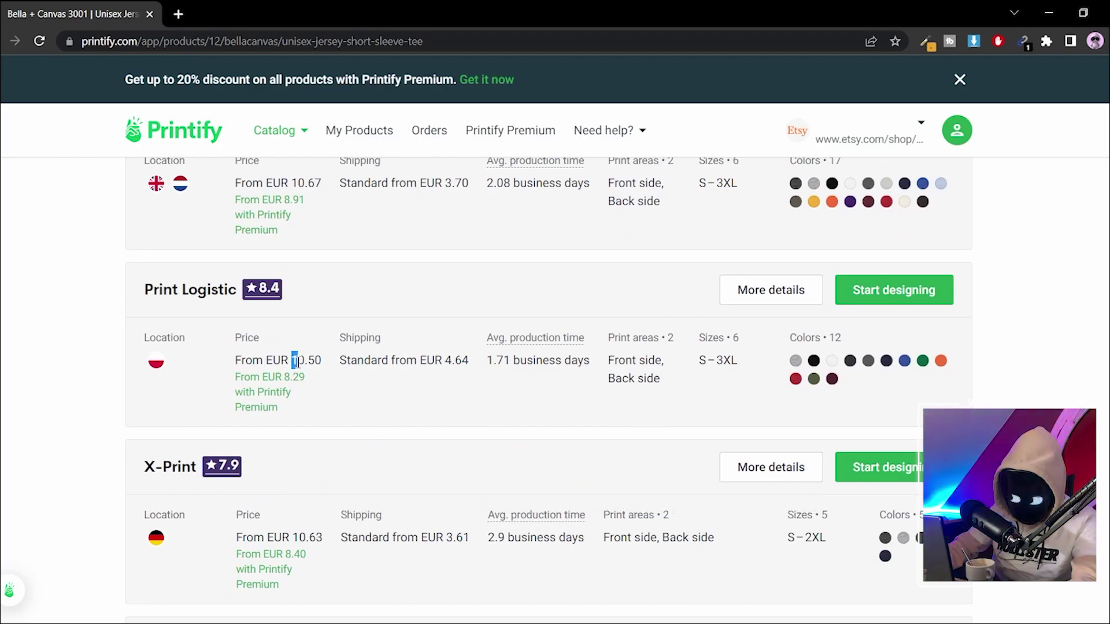
left_click_drag(697, 361, 746, 373)
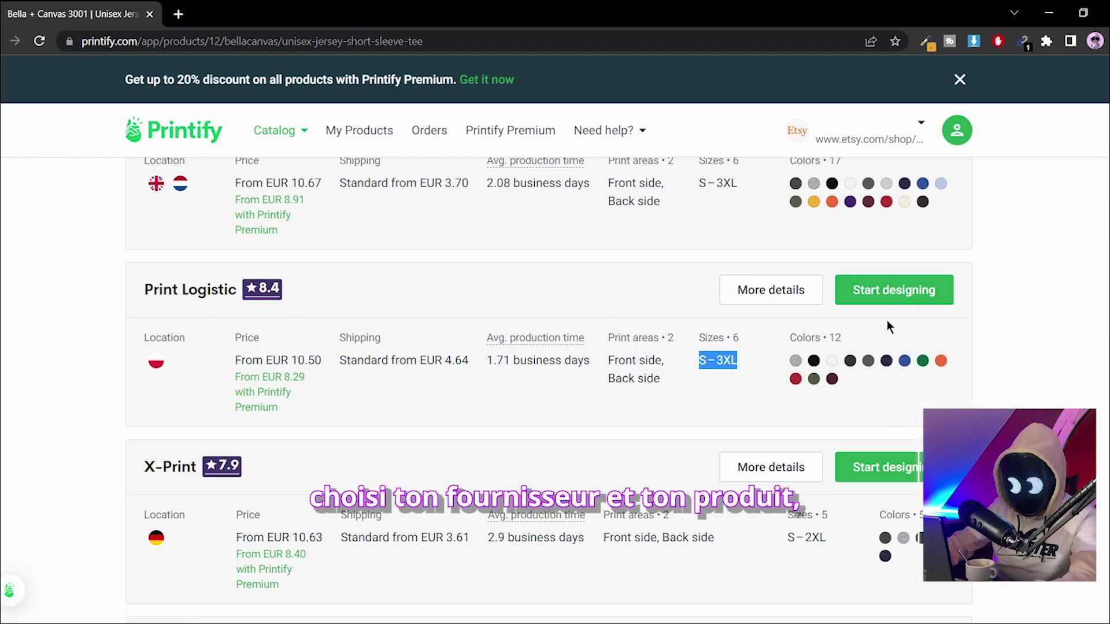
left_click(877, 294)
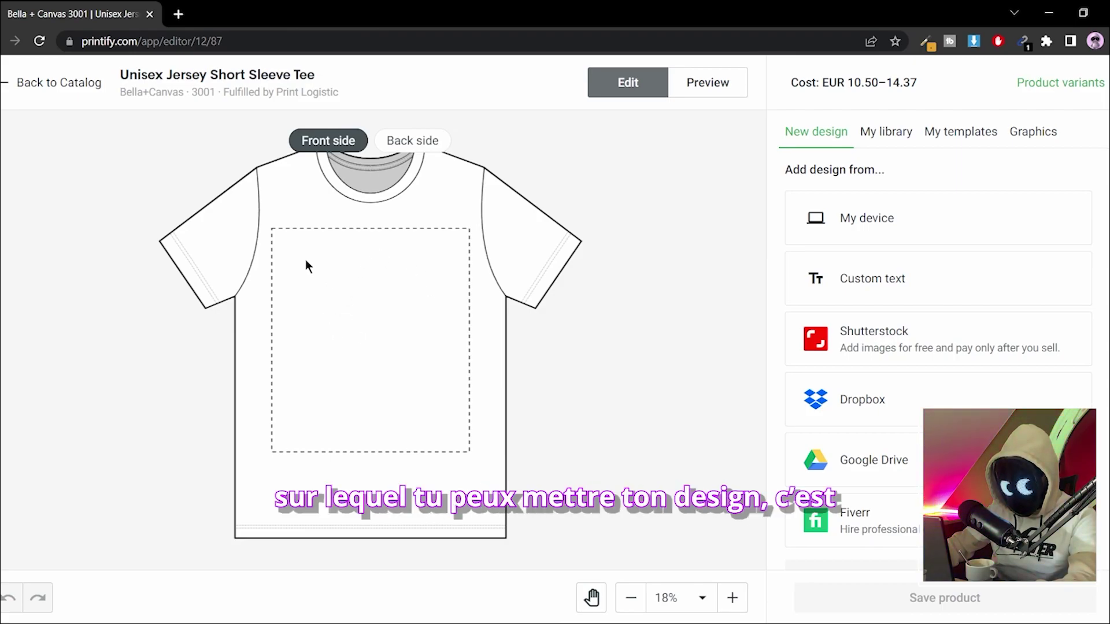
- Check the print areas on the tee's front and back sides and look at the blank tee's mockup preview
scroll(484, 404, "down", 3)
scroll(483, 403, "up", 3)
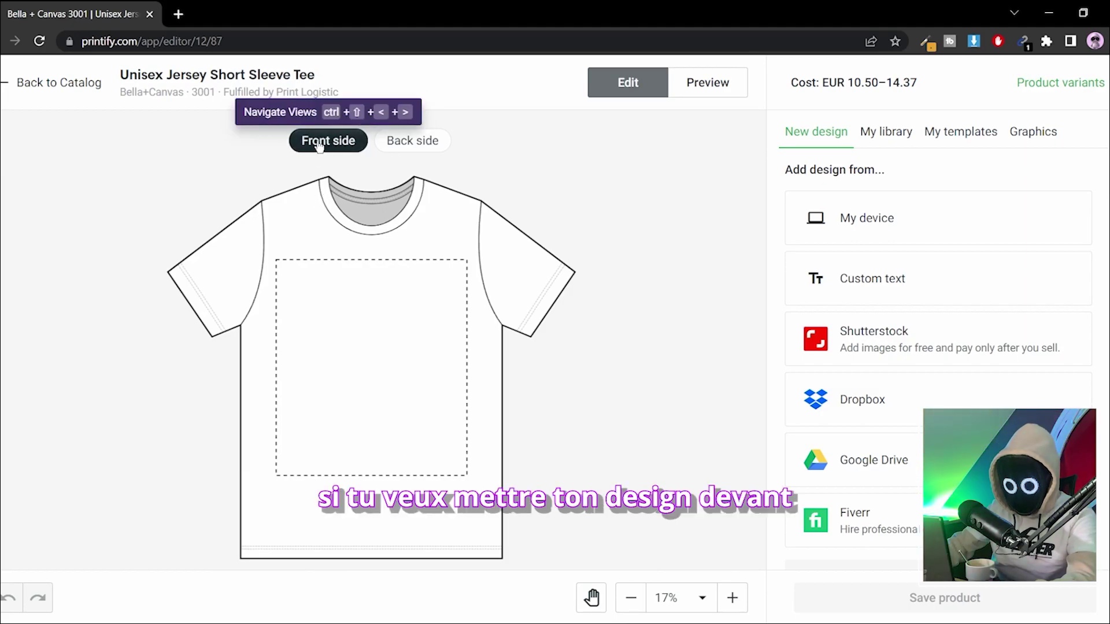
left_click(412, 148)
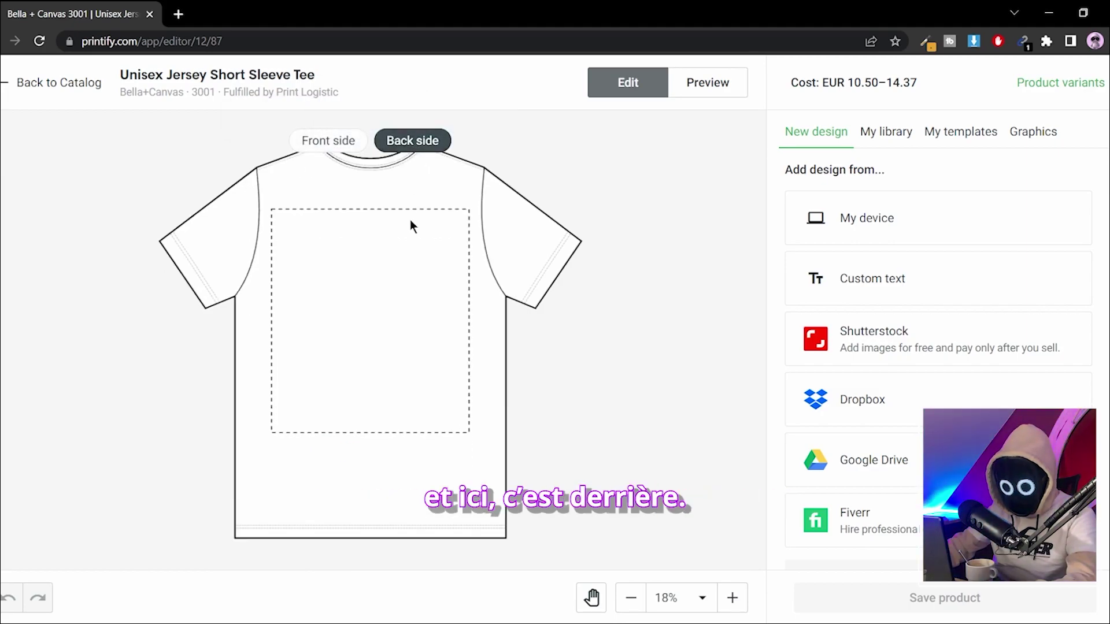
left_click(346, 149)
left_click(706, 83)
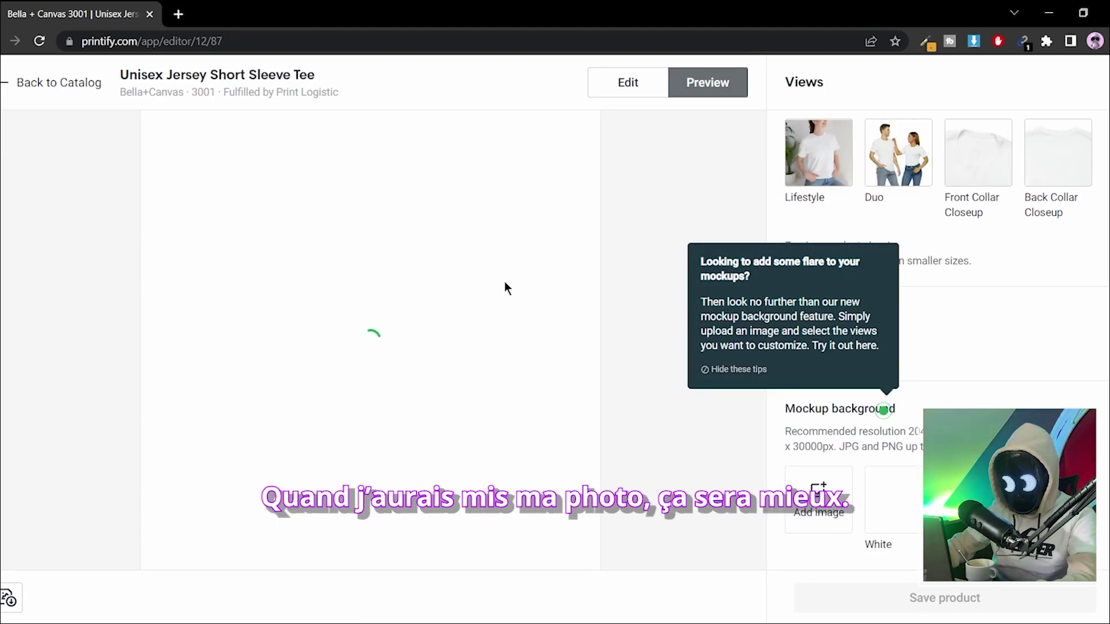
left_click(628, 83)
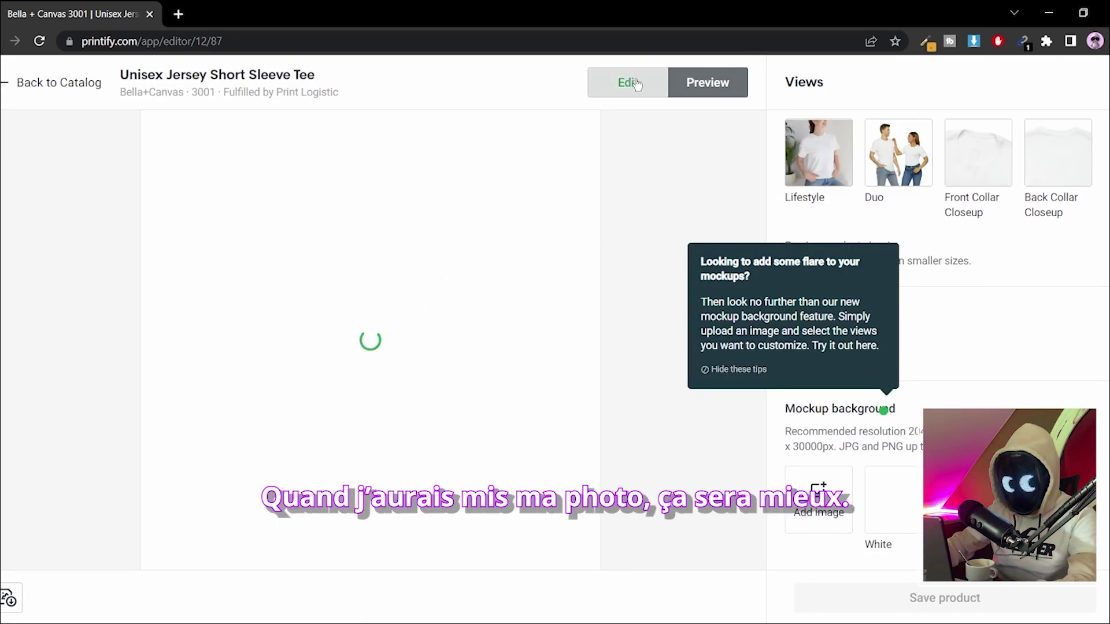
- Look through the available design sources, including the own library, saved templates and the free graphics collection
left_click(829, 138)
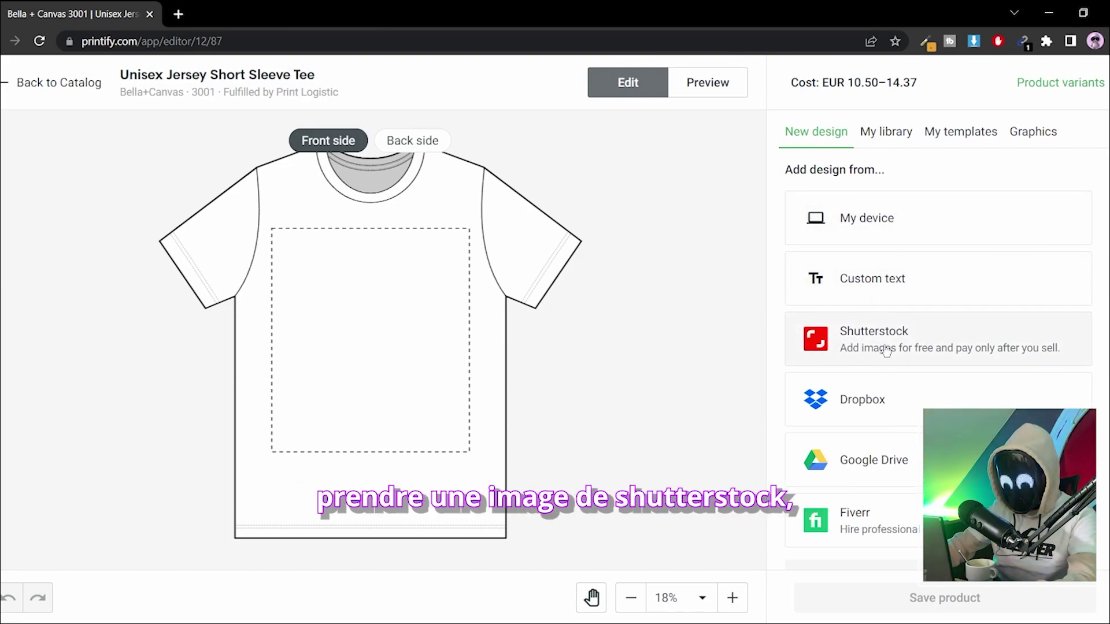
left_click(886, 133)
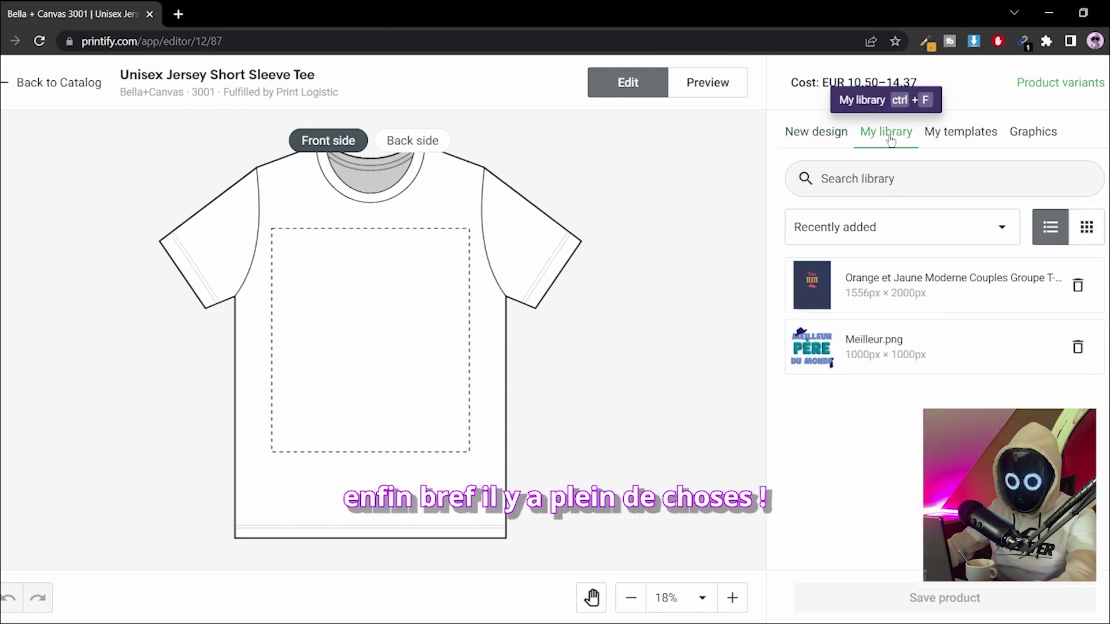
left_click(929, 133)
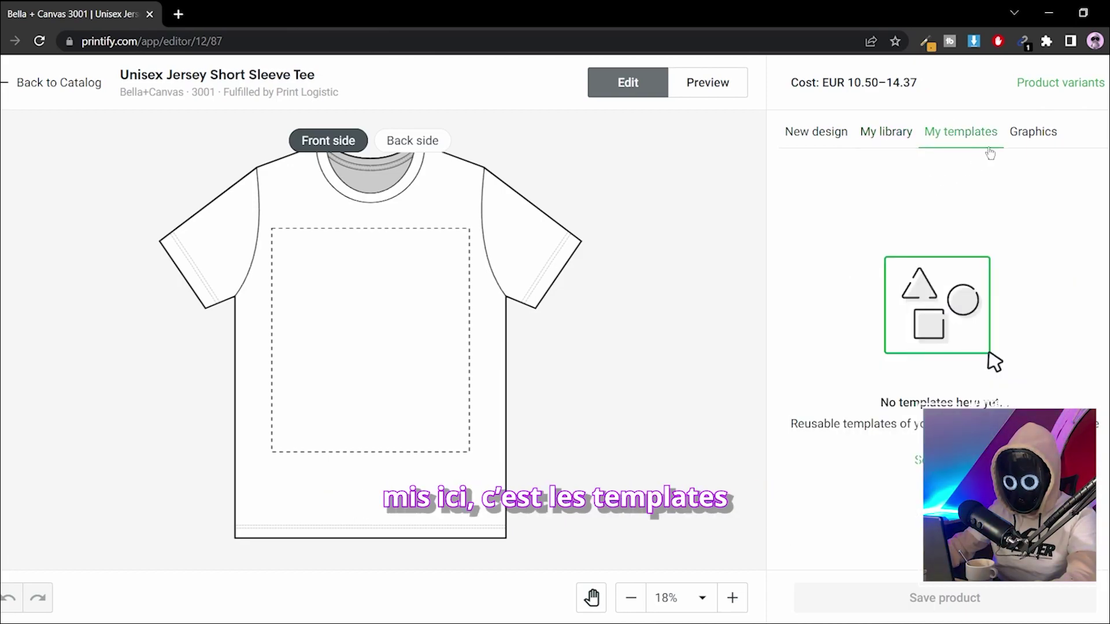
left_click(1033, 132)
scroll(928, 356, "down", 3)
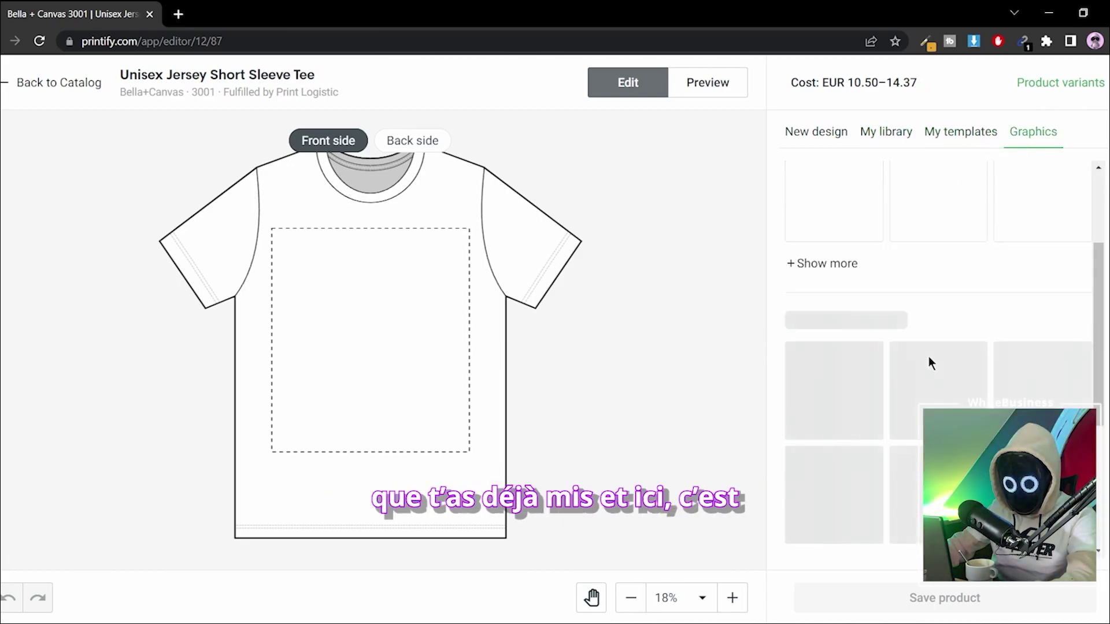
scroll(844, 195, "up", 3)
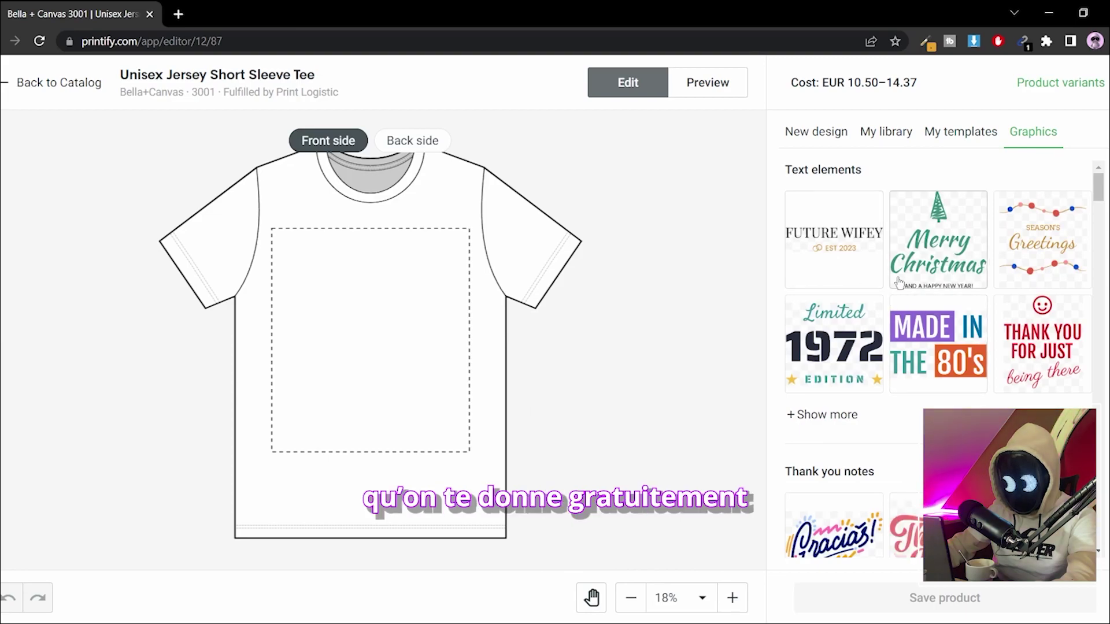
scroll(938, 269, "down", 4)
scroll(955, 310, "down", 2)
scroll(797, 336, "up", 5)
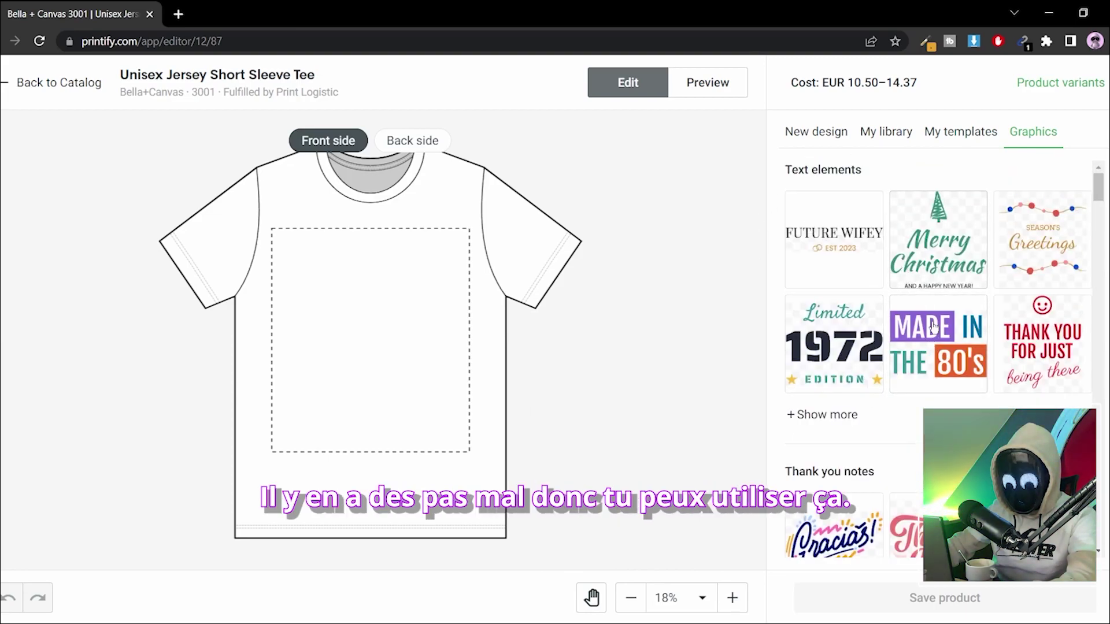
left_click(821, 133)
- Examine the tee's product variants, comparing colors, sizes, inventory, cost and available providers
left_click(1061, 83)
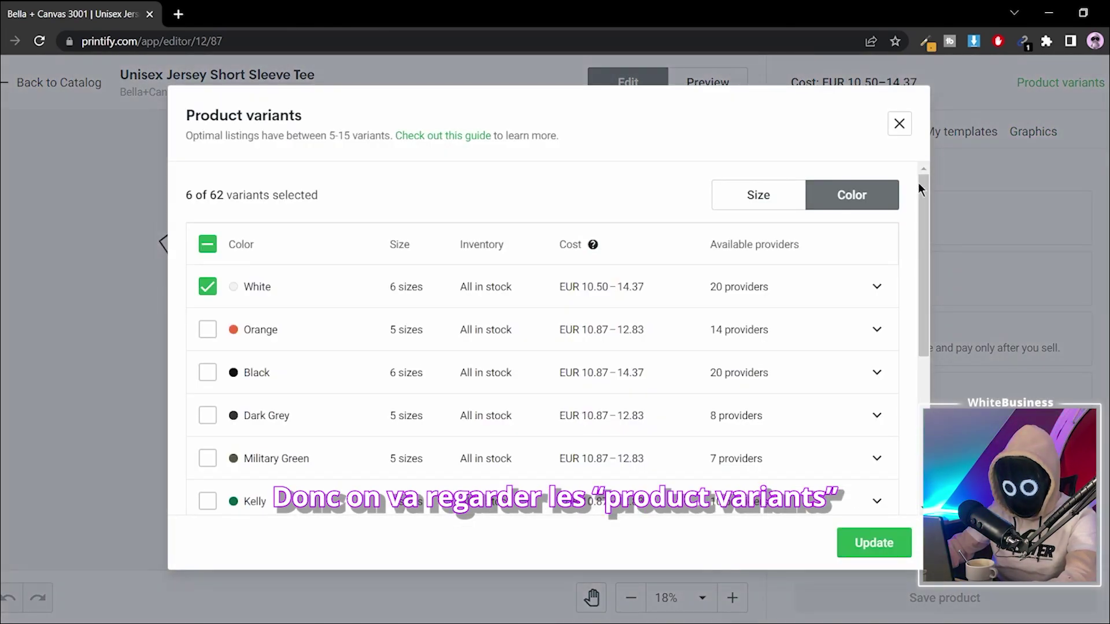
scroll(411, 262, "down", 3)
scroll(436, 339, "up", 3)
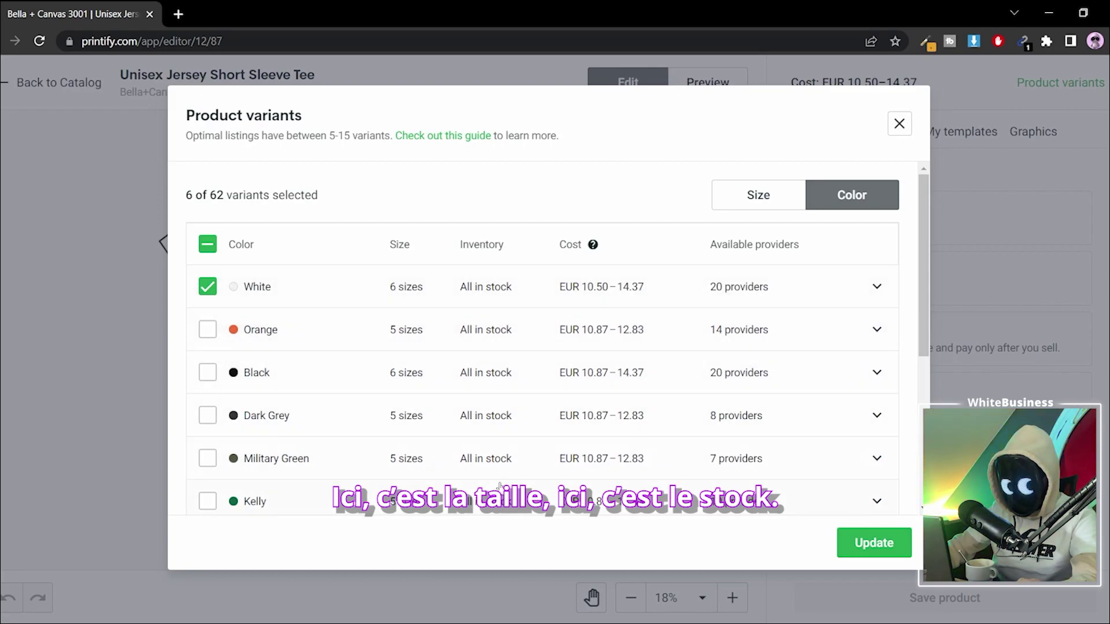
left_click_drag(707, 241, 866, 235)
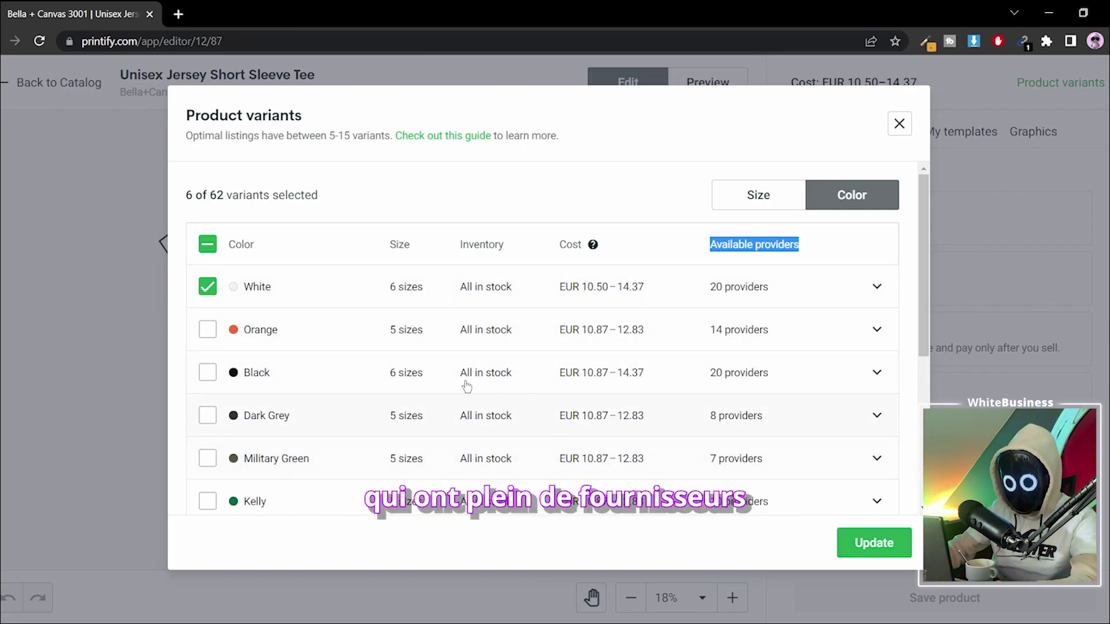
scroll(420, 488, "down", 4)
scroll(421, 422, "up", 4)
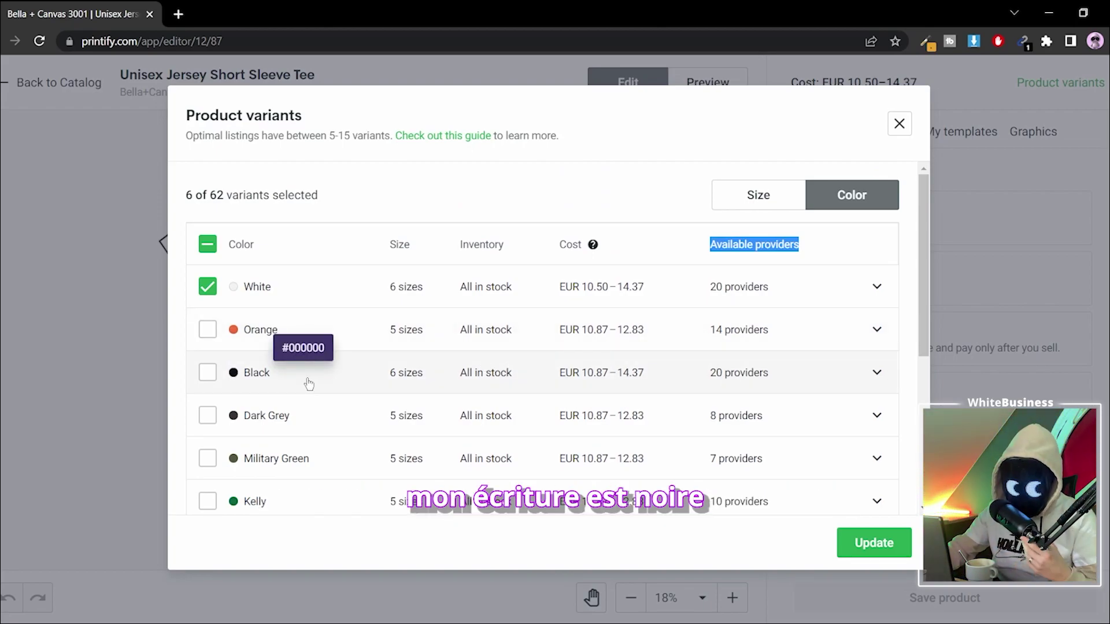
- Add the True Royal, Red and Navy colors to the tee's selected variants and update the product
scroll(462, 421, "down", 3)
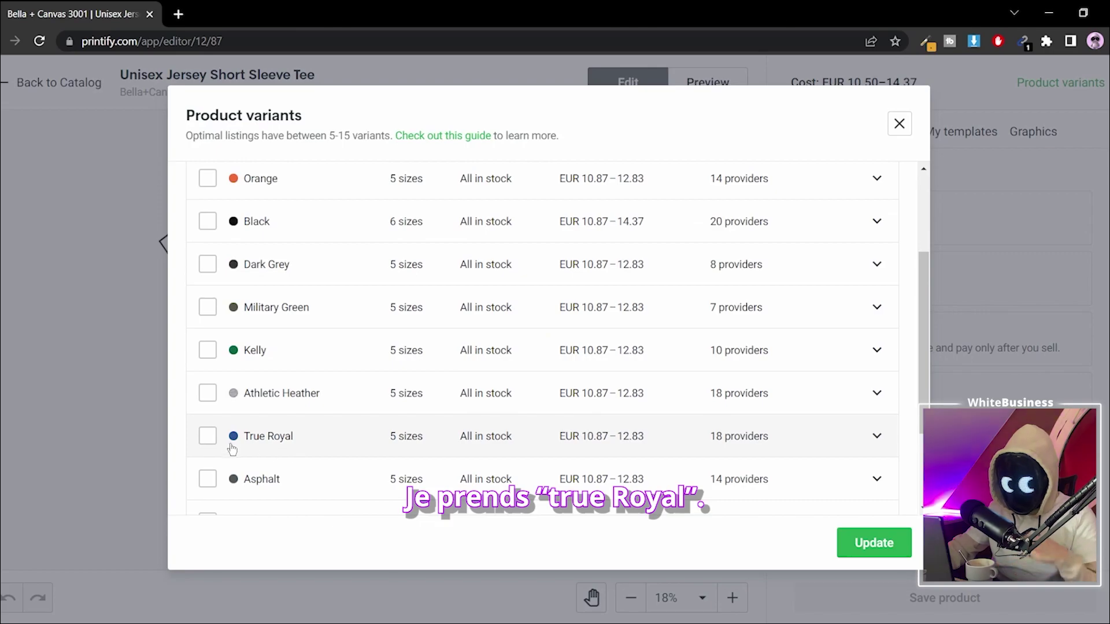
scroll(484, 441, "down", 3)
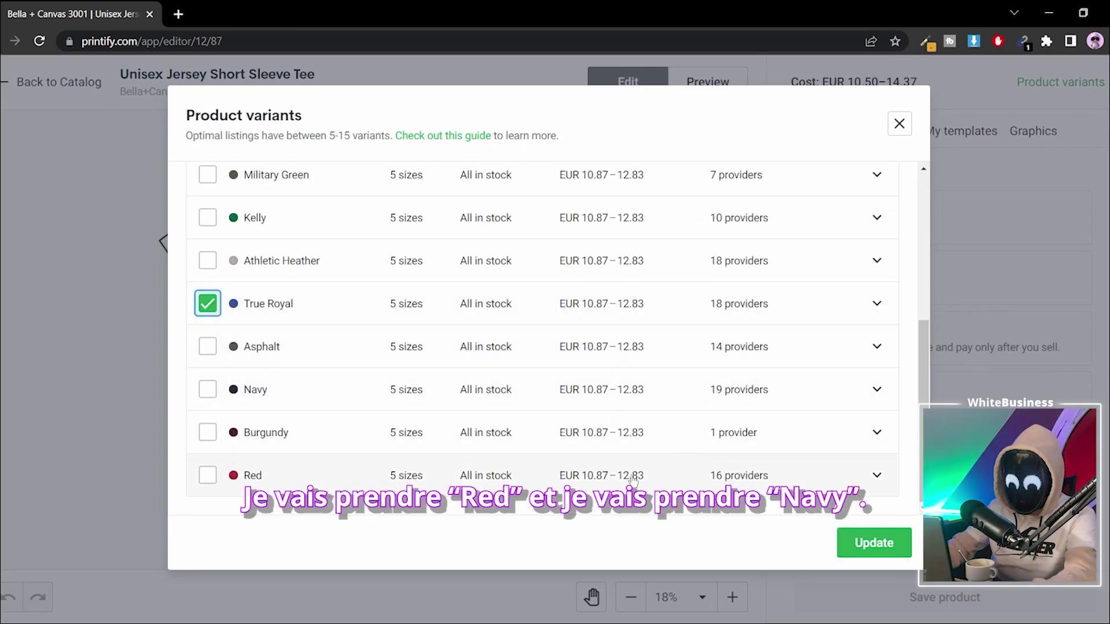
left_click(207, 475)
left_click(234, 390)
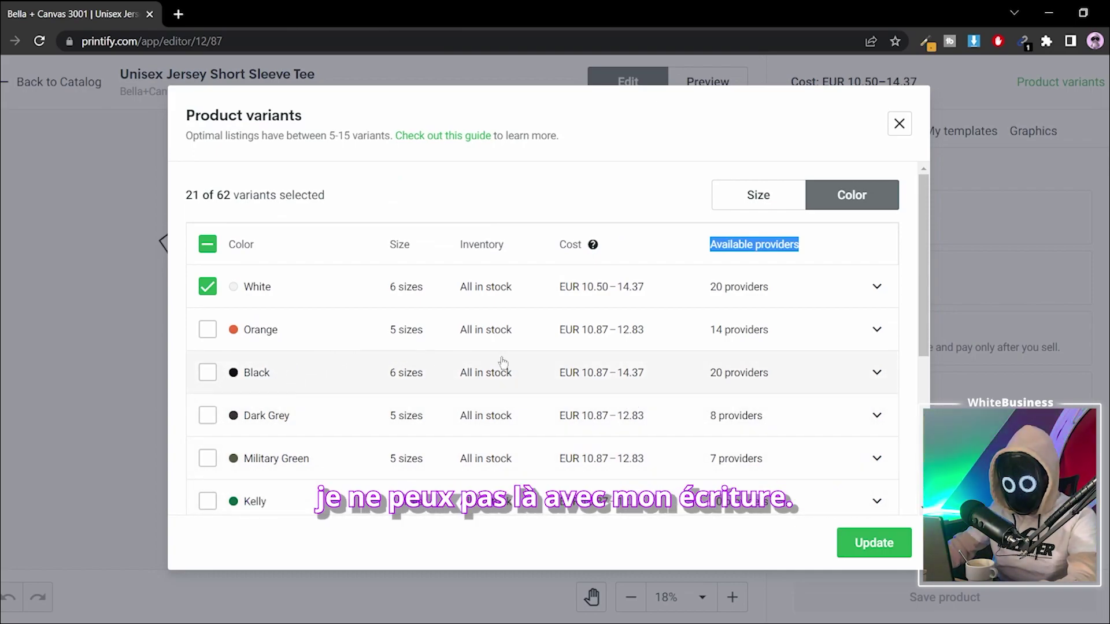
left_click_drag(279, 394, 708, 495)
left_click(367, 200)
scroll(278, 396, "down", 4)
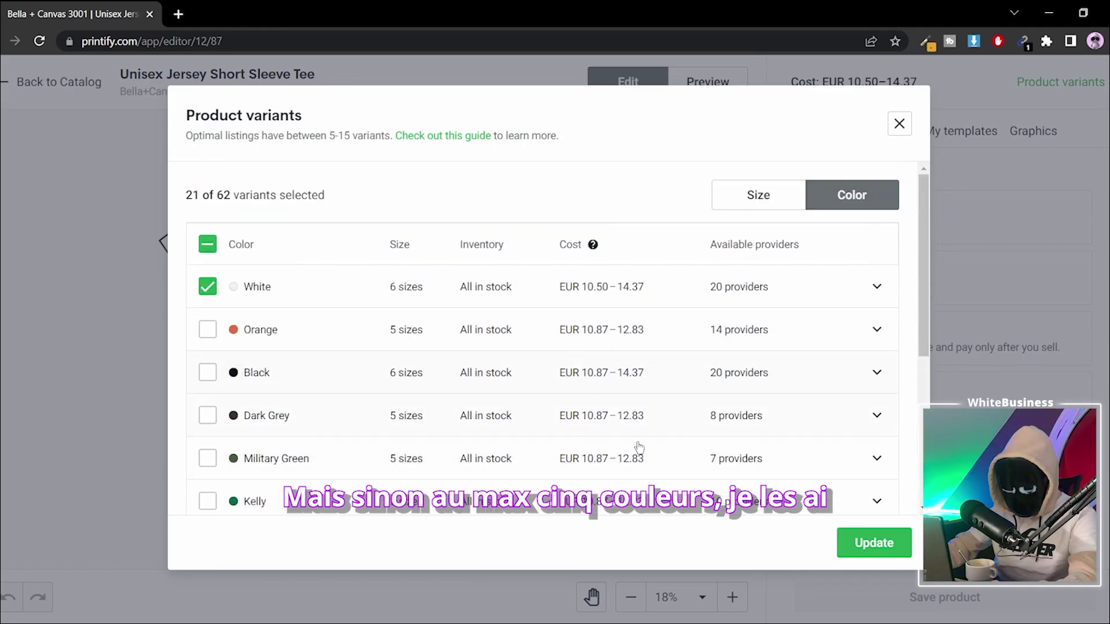
left_click(874, 543)
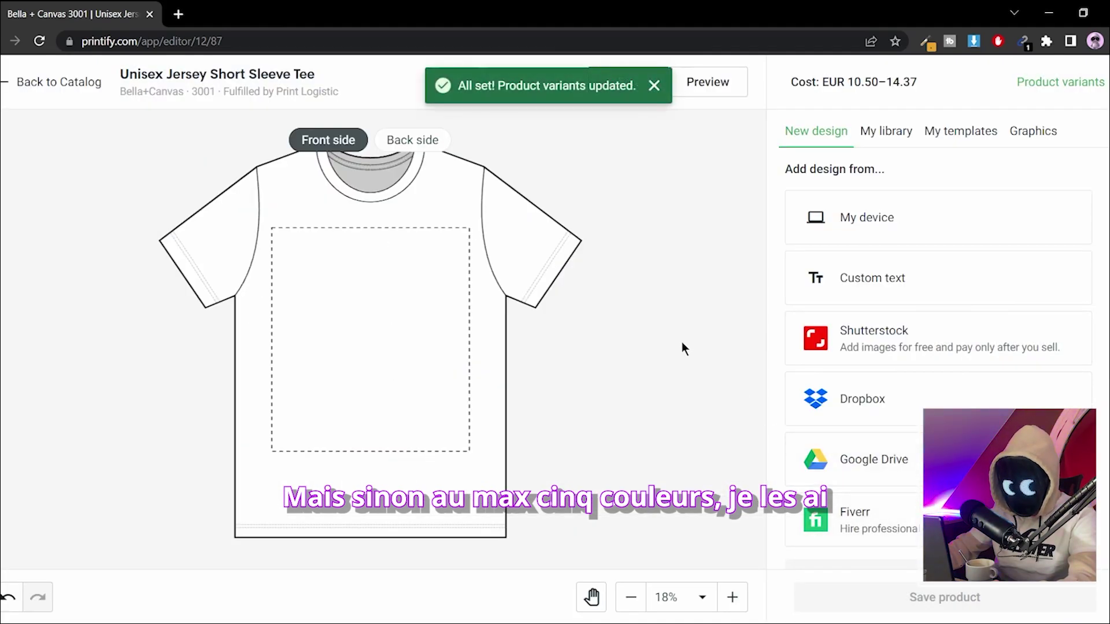
- Upload papa-poule-dsign.png from the desing folder on the computer as the tee's front design
left_click(857, 225)
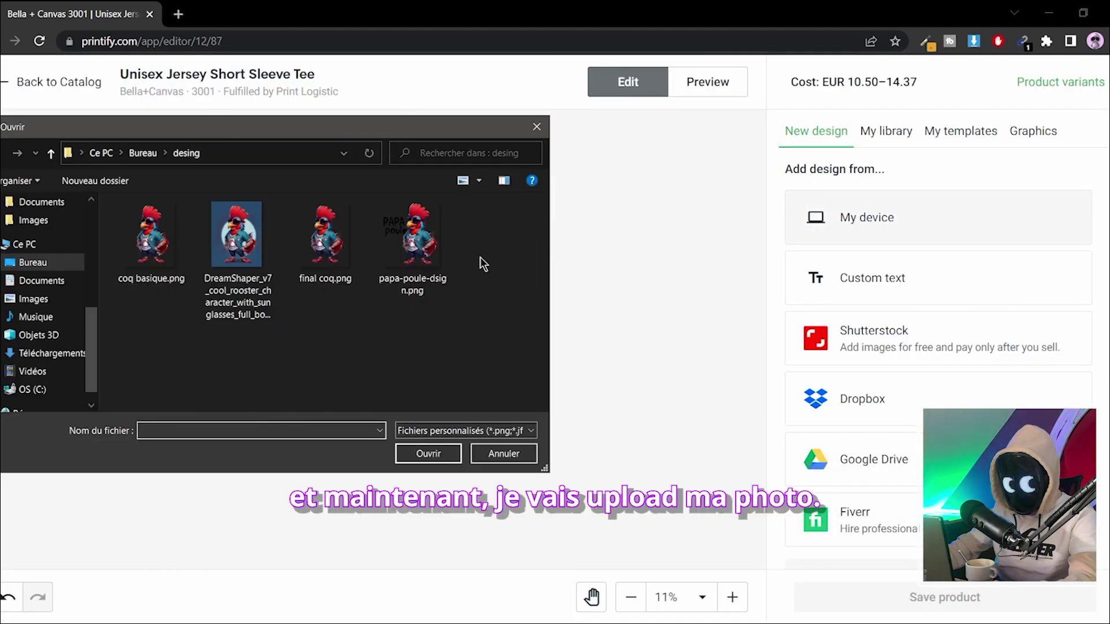
left_click(412, 237)
left_click(443, 451)
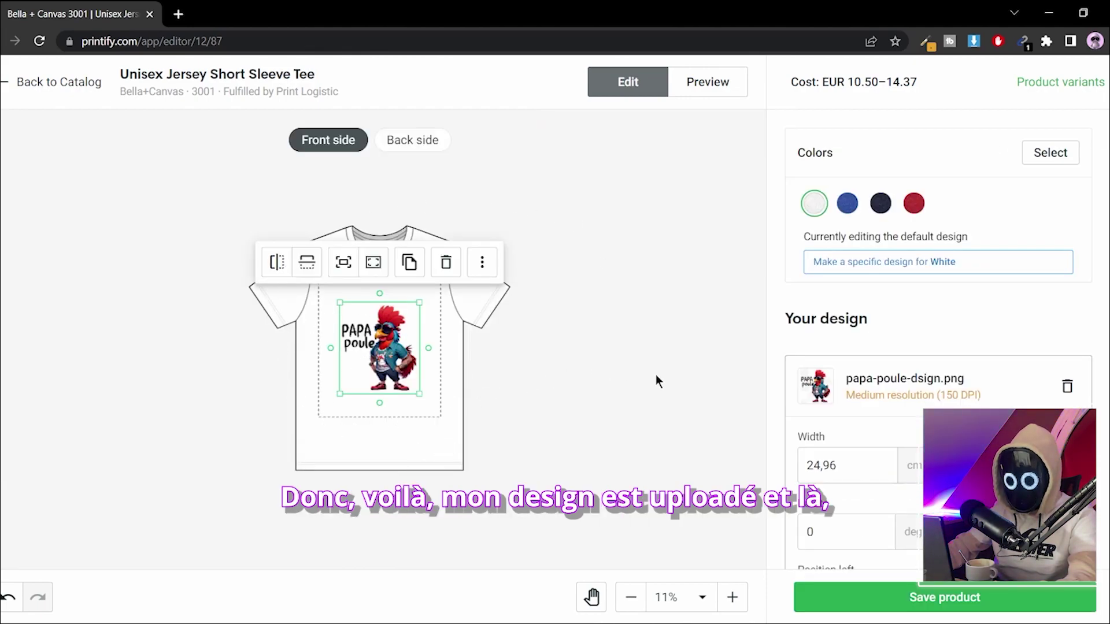
- Shrink the rooster design to about 11.67 cm wide and place it in the upper-right area of the front print zone
scroll(430, 350, "up", 5)
scroll(430, 350, "down", 3)
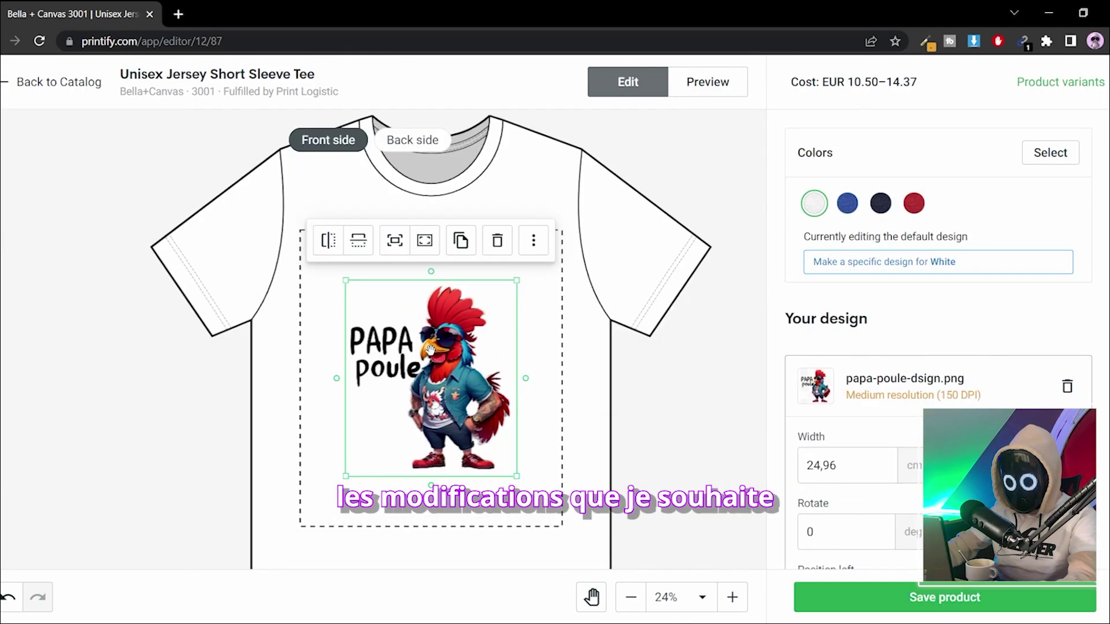
scroll(430, 349, "up", 1)
left_click_drag(543, 265, 423, 393)
left_click_drag(389, 447, 553, 262)
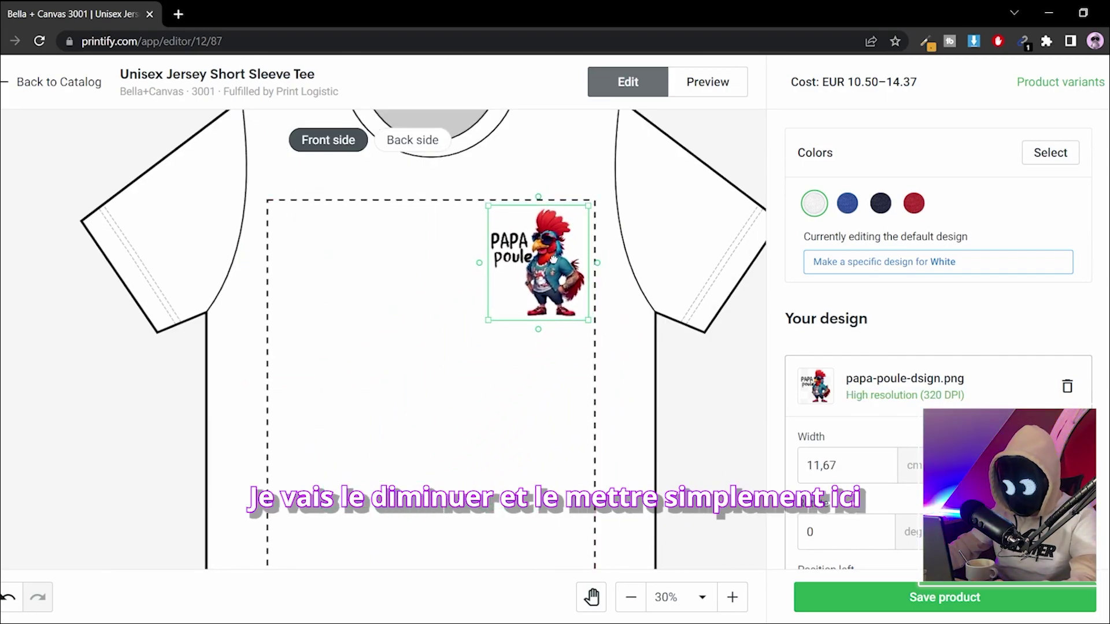
left_click(721, 396)
scroll(720, 393, "down", 3)
left_click(511, 290)
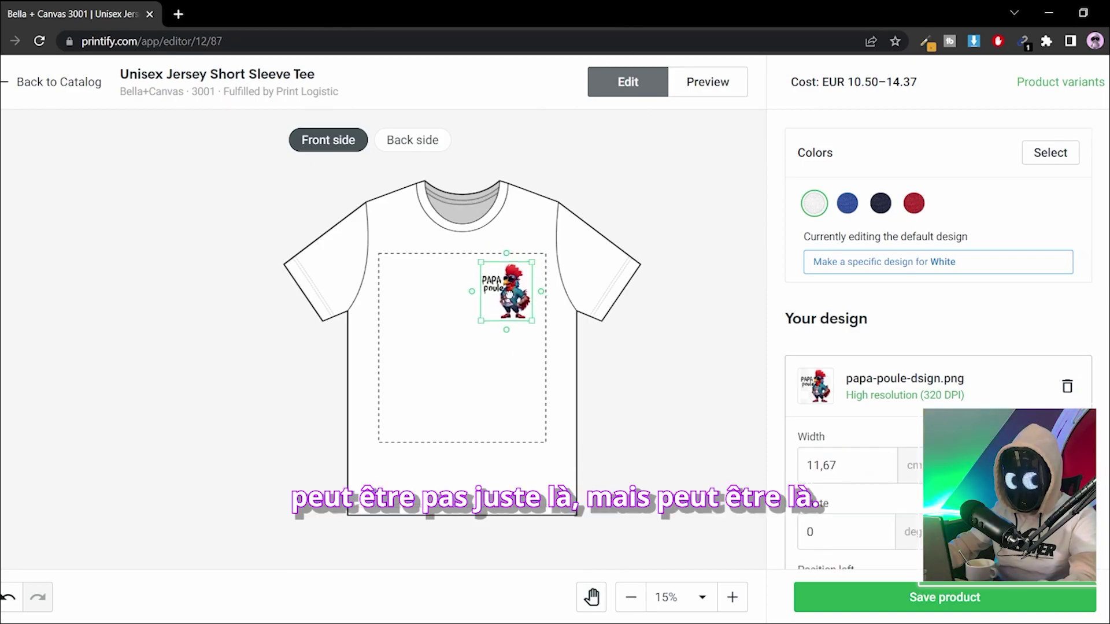
left_click(507, 304)
- Preview the small chest design on the white tee mockup and check the back and front sides in the editor
left_click(708, 82)
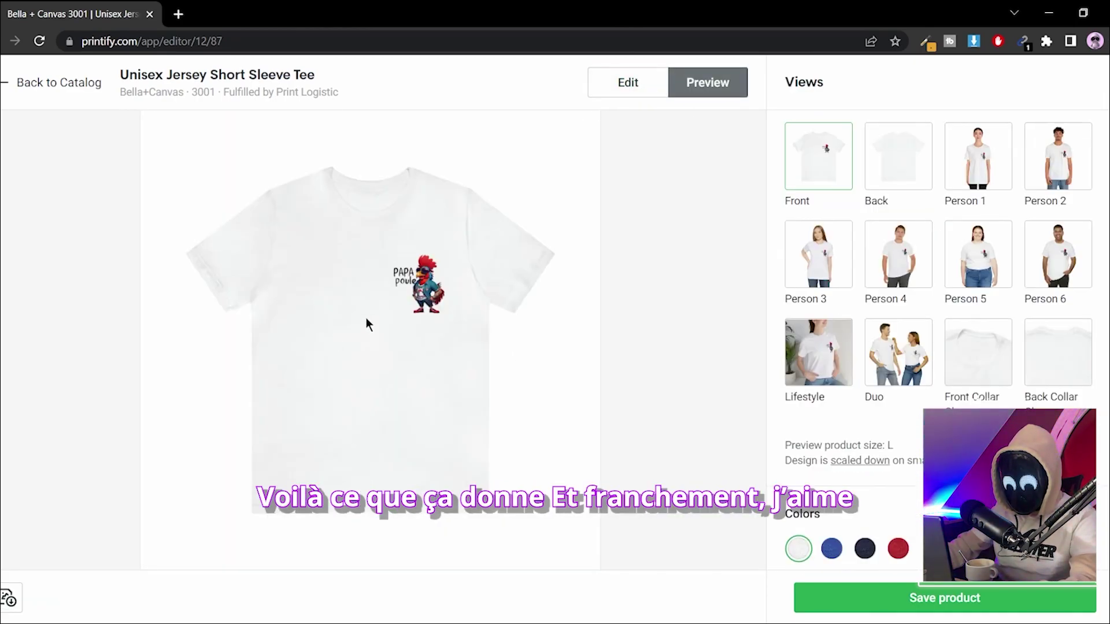
scroll(418, 277, "up", 2)
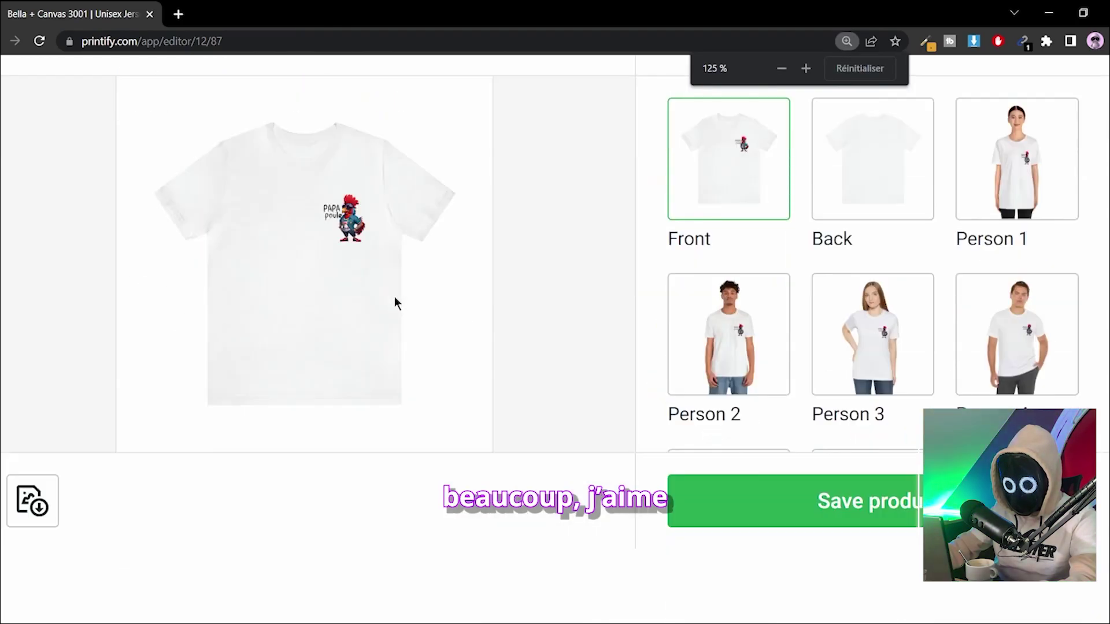
scroll(395, 296, "down", 2)
scroll(544, 295, "down", 1)
scroll(536, 307, "up", 1)
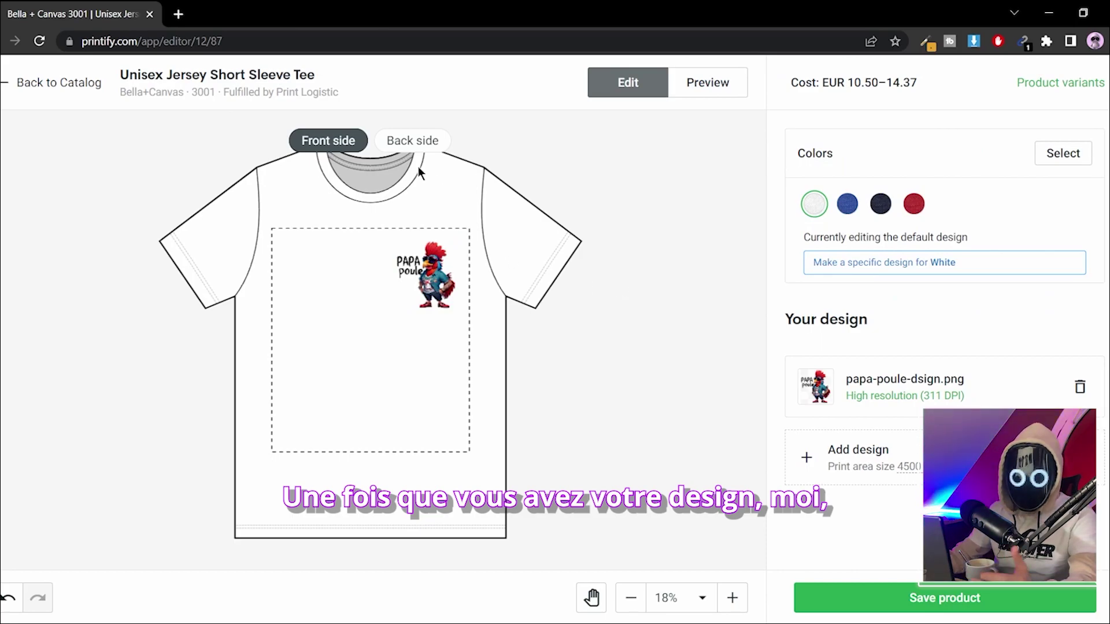
left_click(412, 141)
left_click(329, 140)
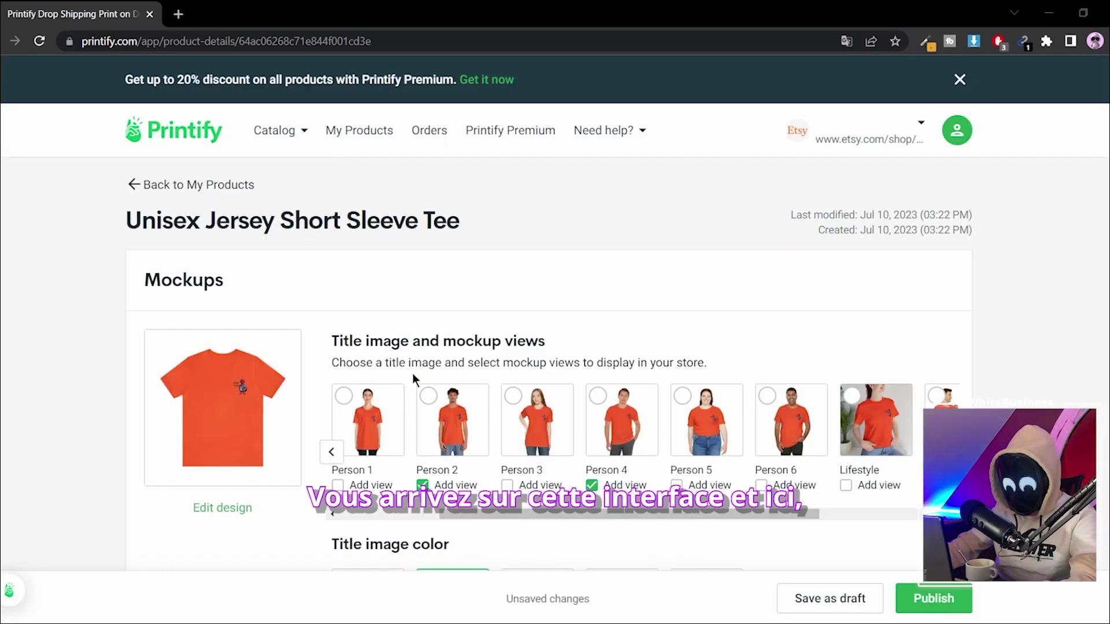
- Review the product's mockup views and compare Athletic Heather with Orange as the title image color, keeping Orange
left_click_drag(458, 515, 338, 509)
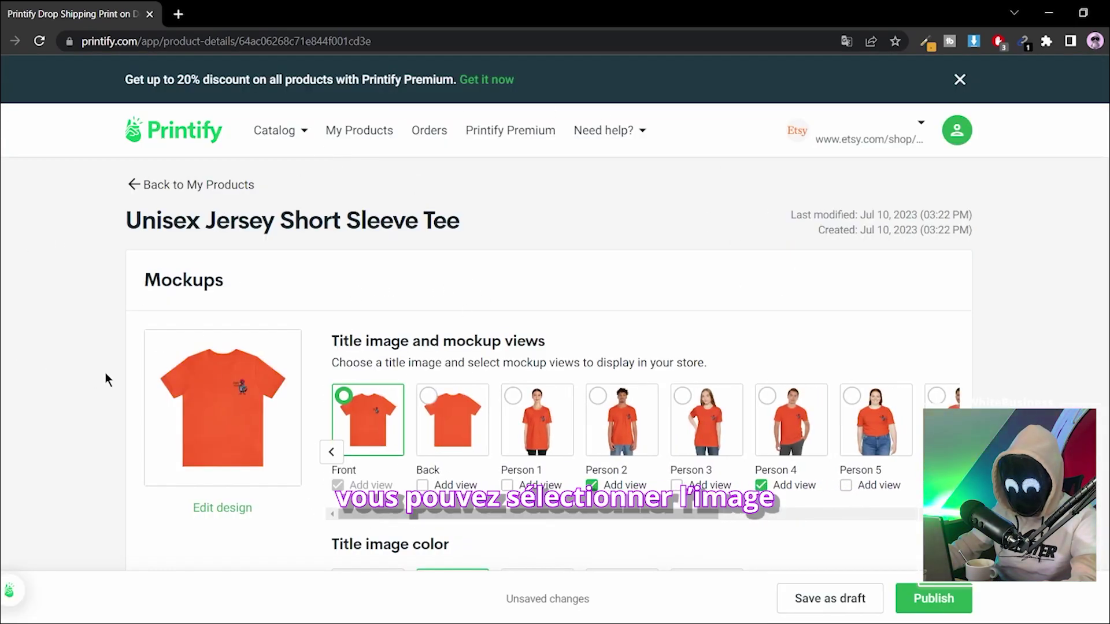
scroll(110, 376, "down", 2)
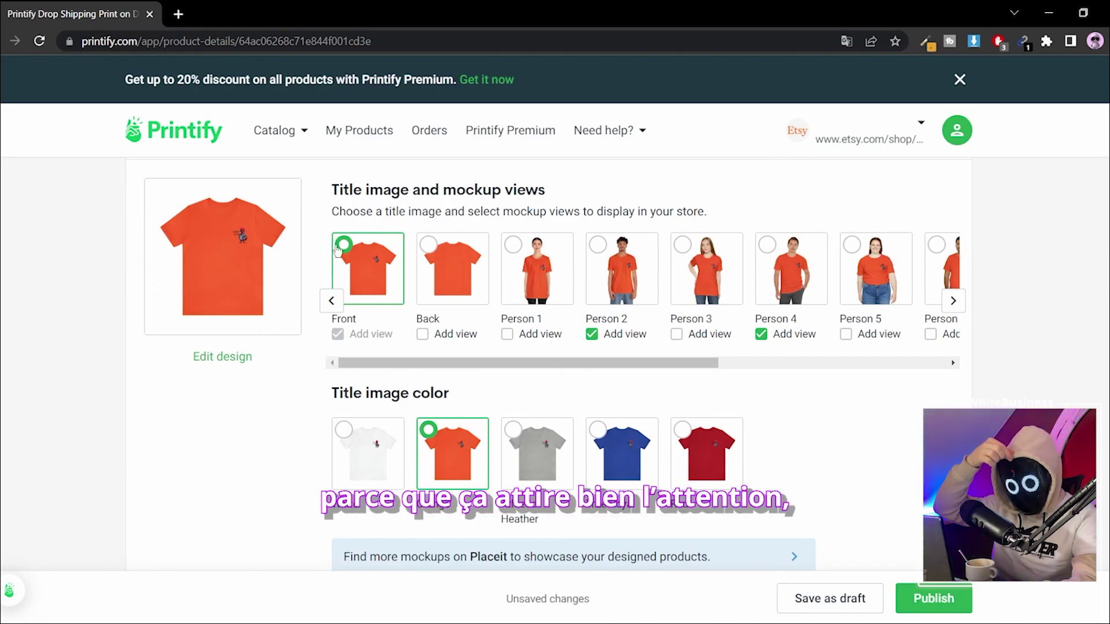
left_click(537, 453)
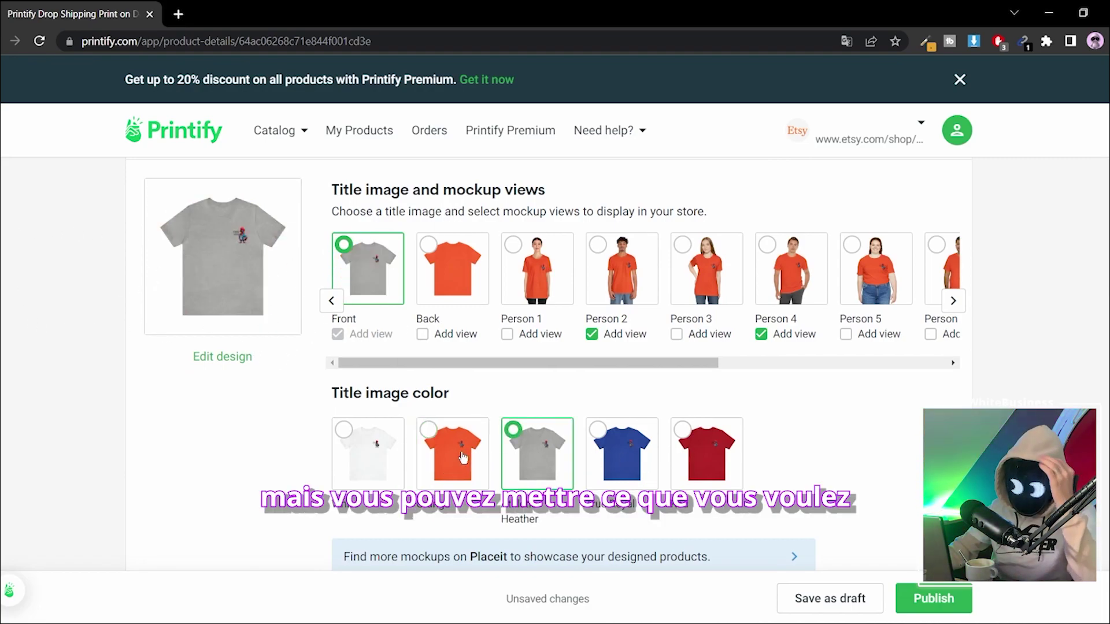
left_click(452, 456)
scroll(651, 432, "down", 3)
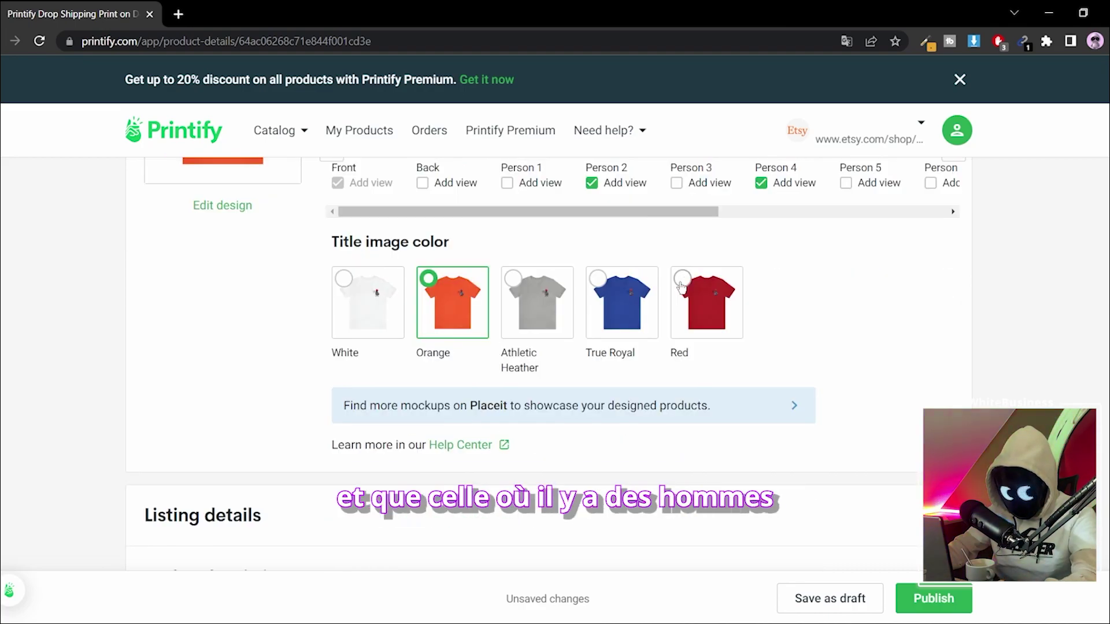
scroll(651, 432, "up", 4)
scroll(651, 432, "right", 3)
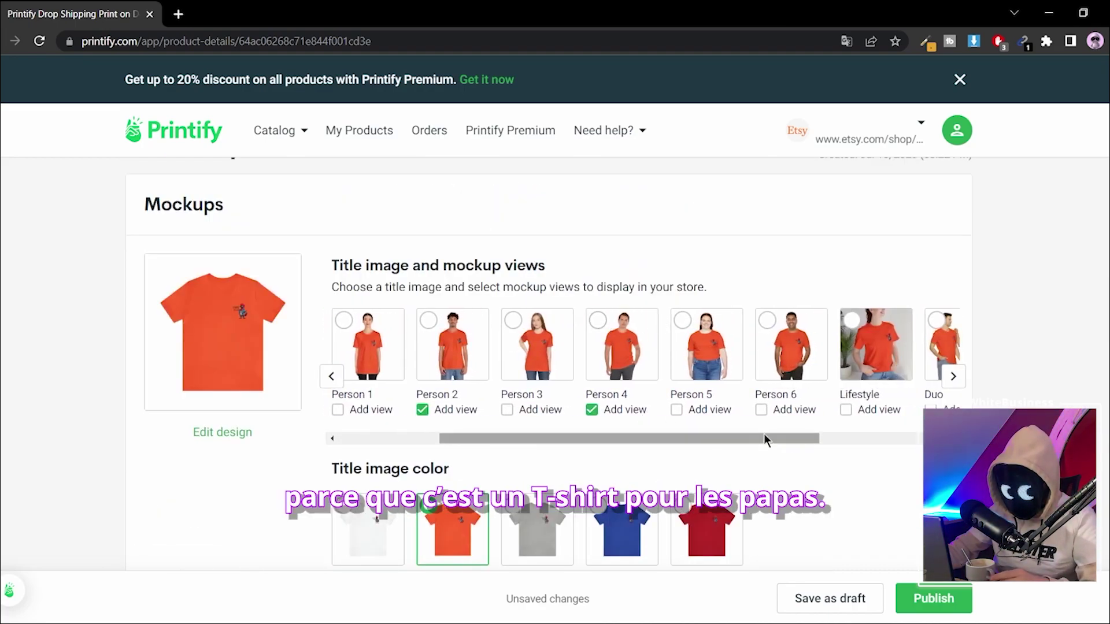
left_click_drag(764, 434, 919, 442)
- Go to the title in the product's listing details and switch to the Etsy browser window for keyword ideas
scroll(919, 442, "down", 10)
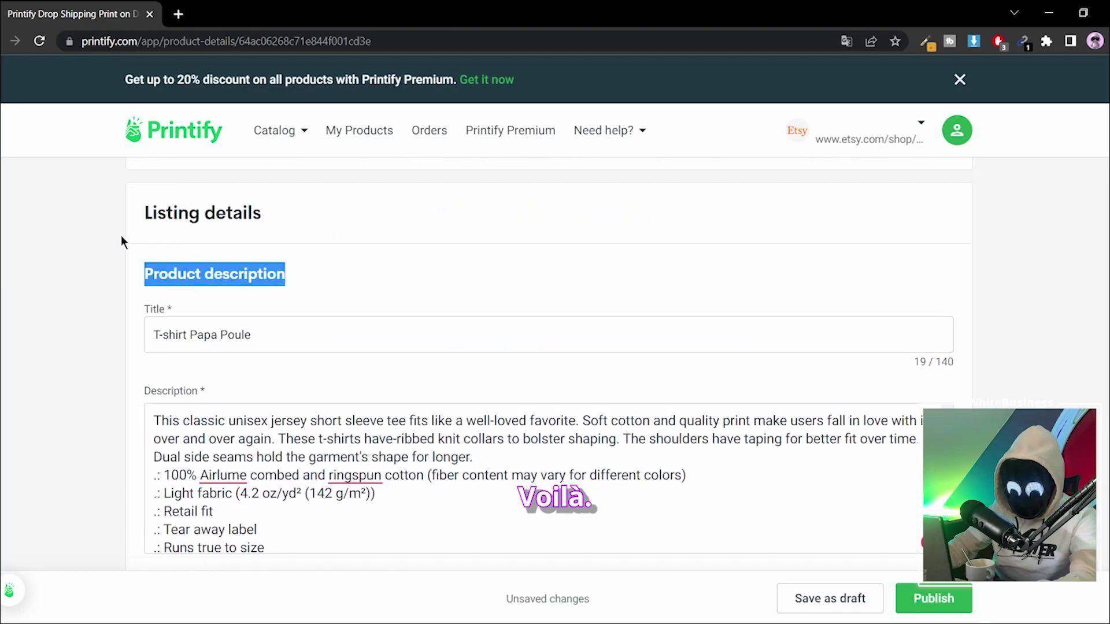
left_click(321, 334)
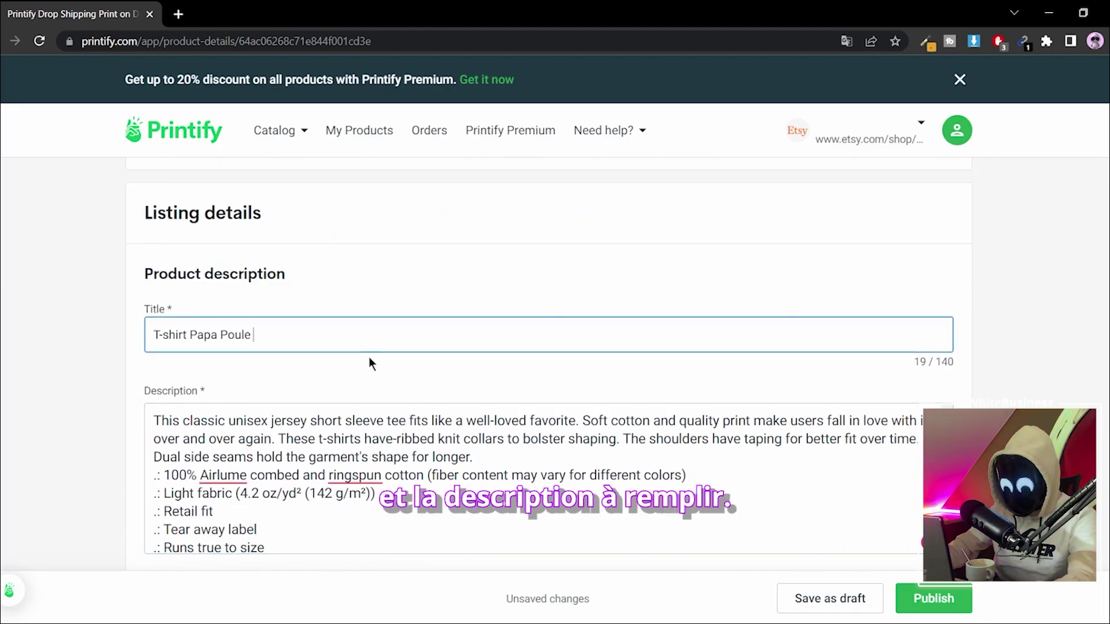
key("ctrl+a")
key("alt+Tab")
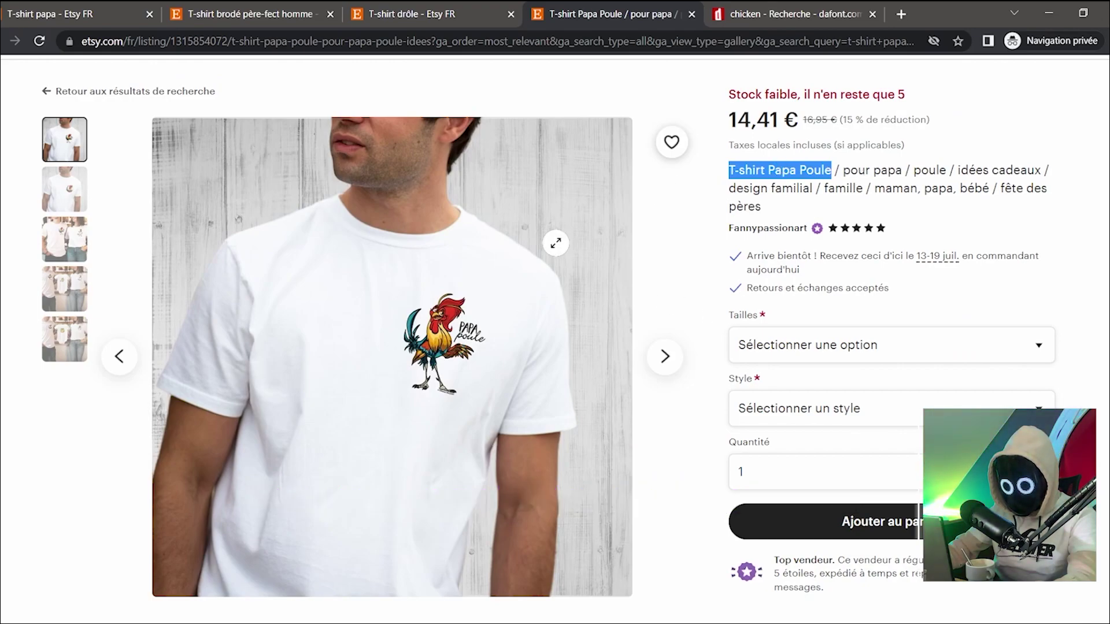
- Search Etsy for "T-shirt Papa Poule", copied from the title of the reference rooster T-shirt listing
scroll(553, 240, "up", 2)
left_click(780, 20)
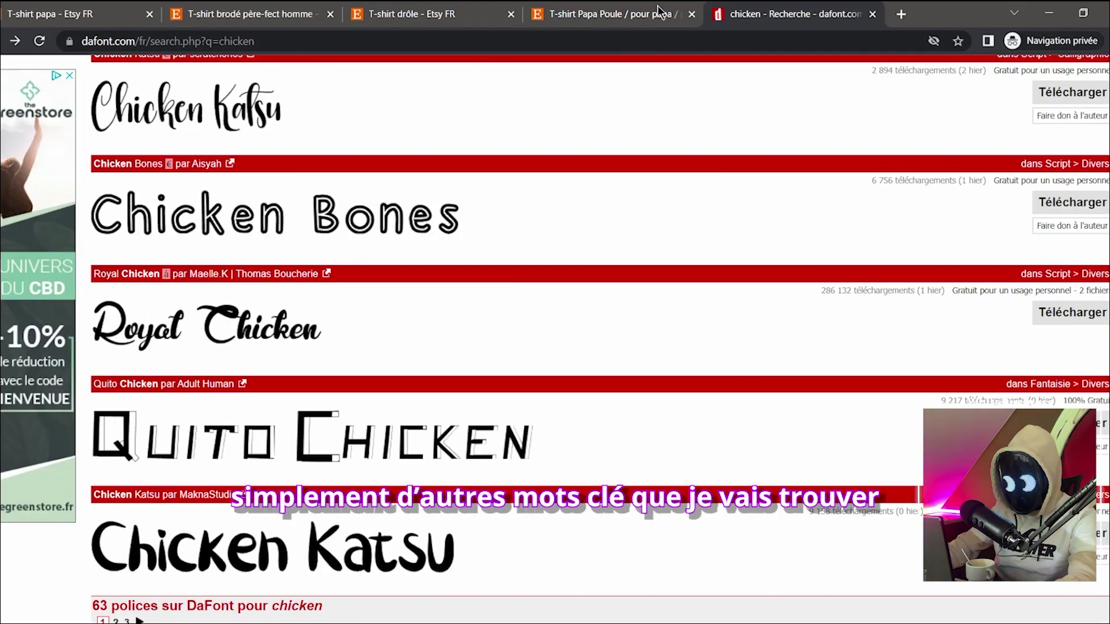
left_click(658, 13)
left_click(399, 84)
left_click_drag(730, 248, 801, 246)
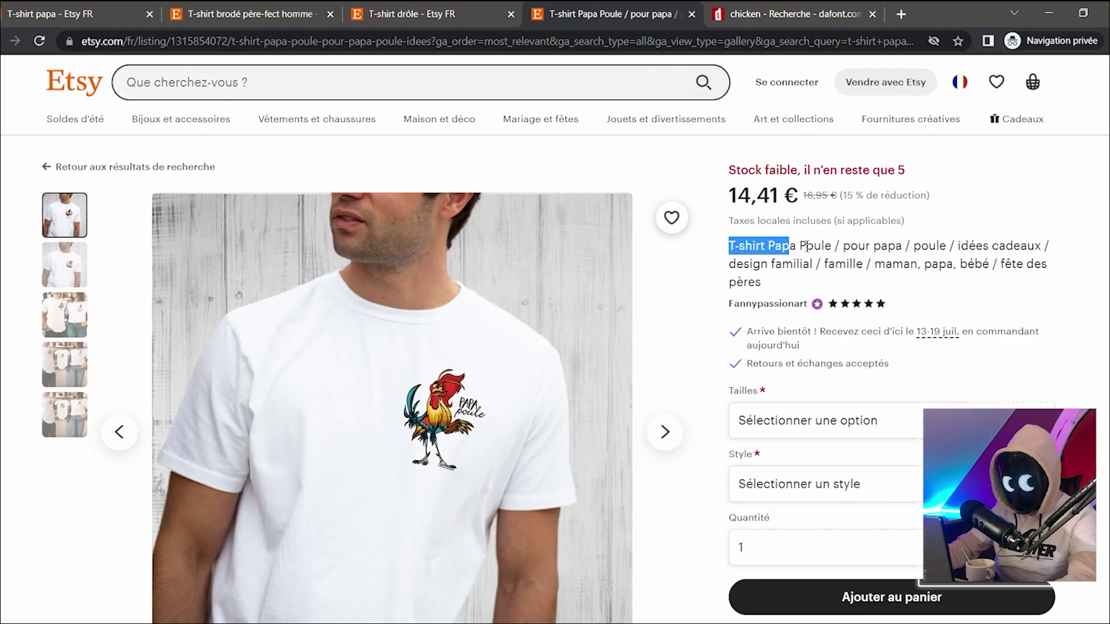
key("ctrl+c")
left_click(384, 79)
key("ctrl+v")
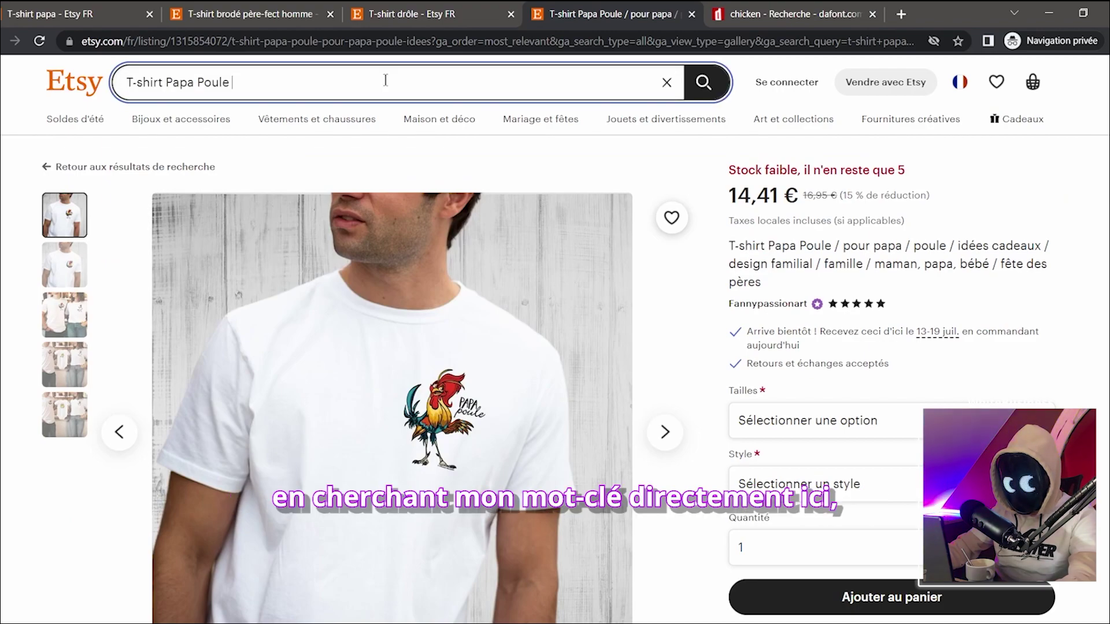
key("Return")
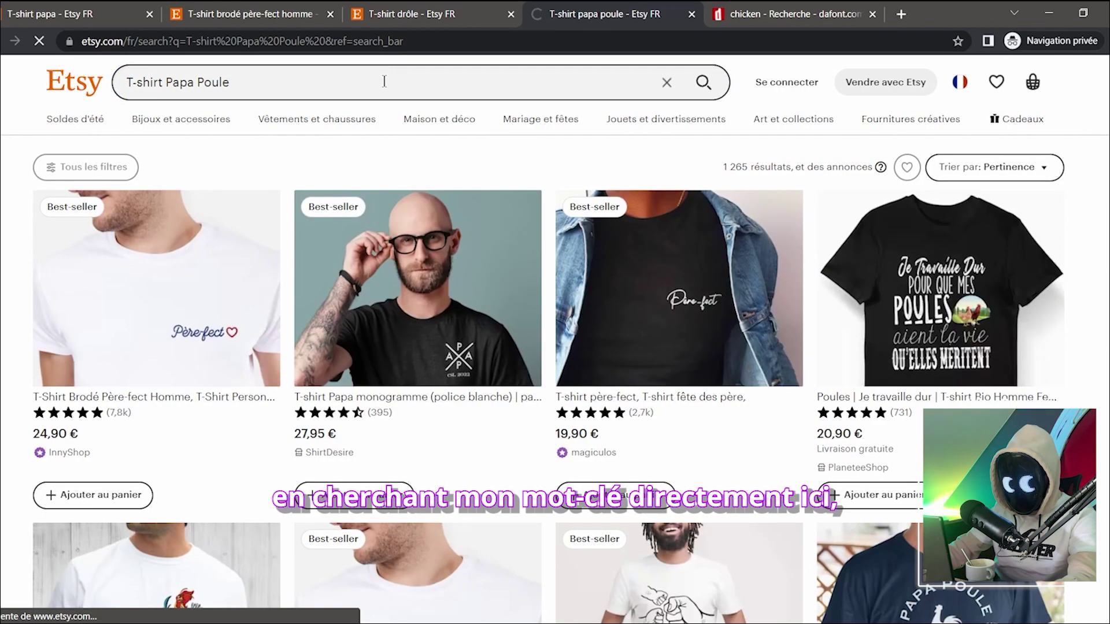
- Open the "Tee shirt personnalisé Papa poind" listing and copy "T-Shirt Fête des Pères / Anniversaire Papa / Cadeau Papa personnalisé" from its title
scroll(631, 227, "down", 7)
left_click(631, 227)
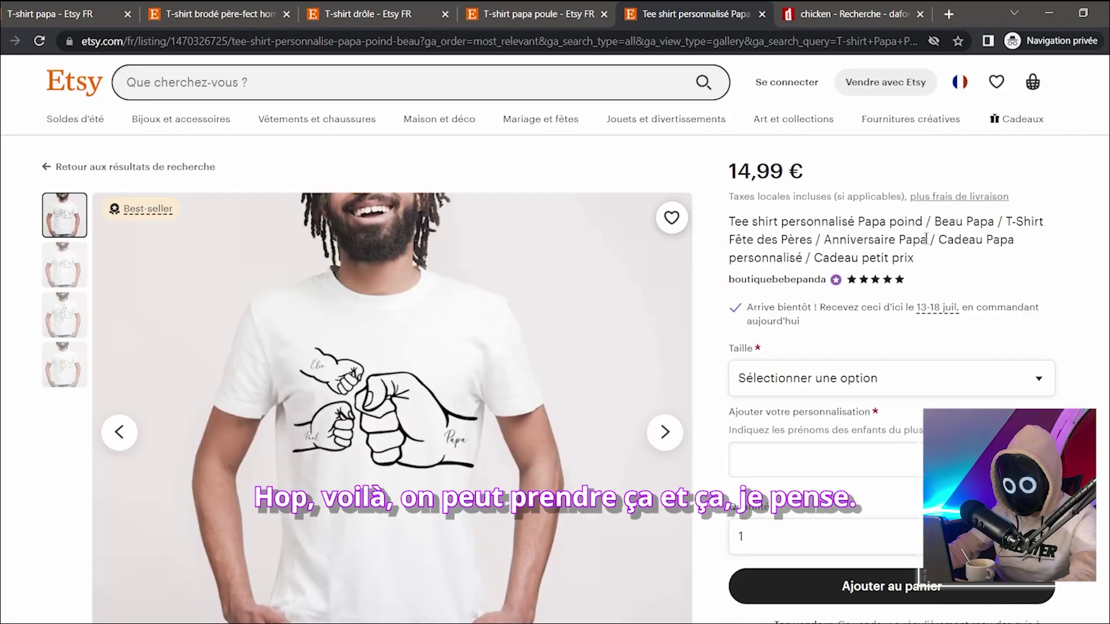
left_click_drag(926, 239, 1003, 216)
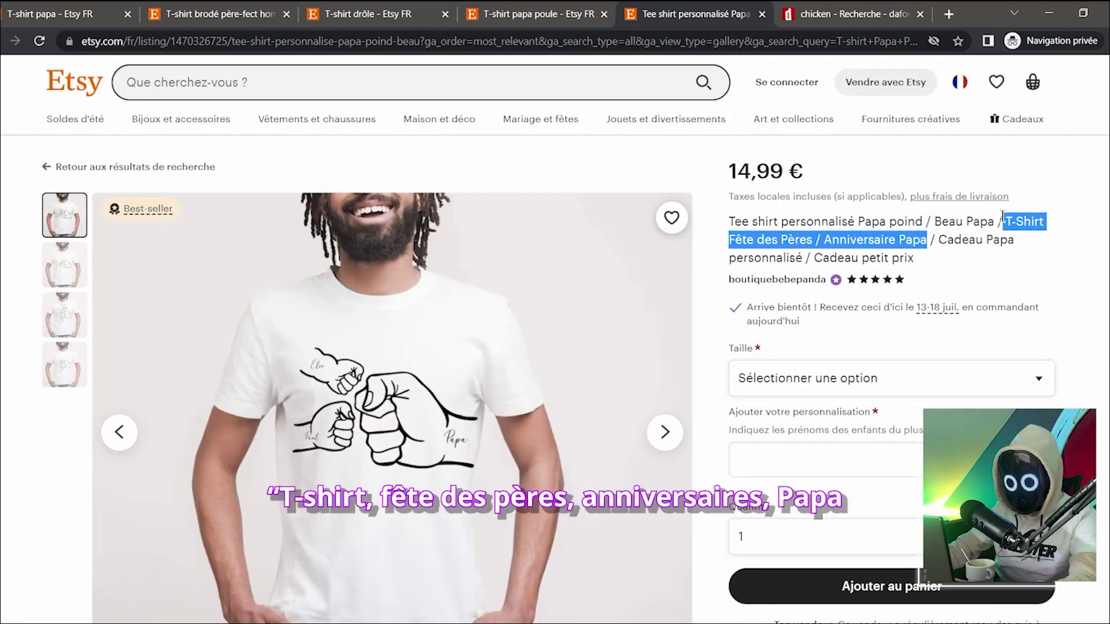
left_click(1026, 248)
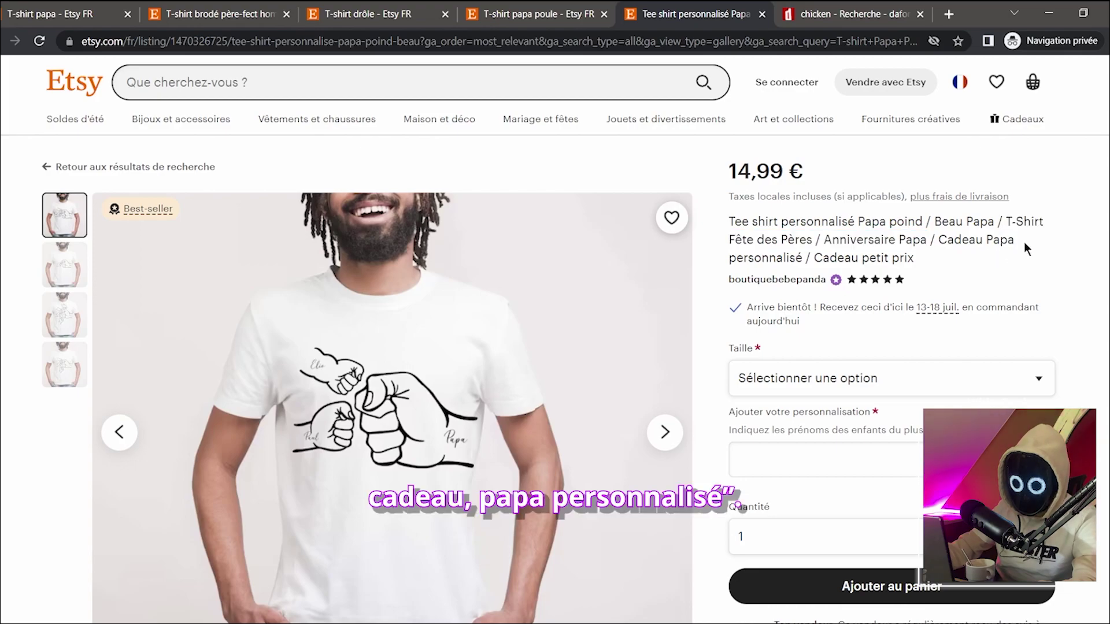
left_click_drag(1006, 222, 802, 258)
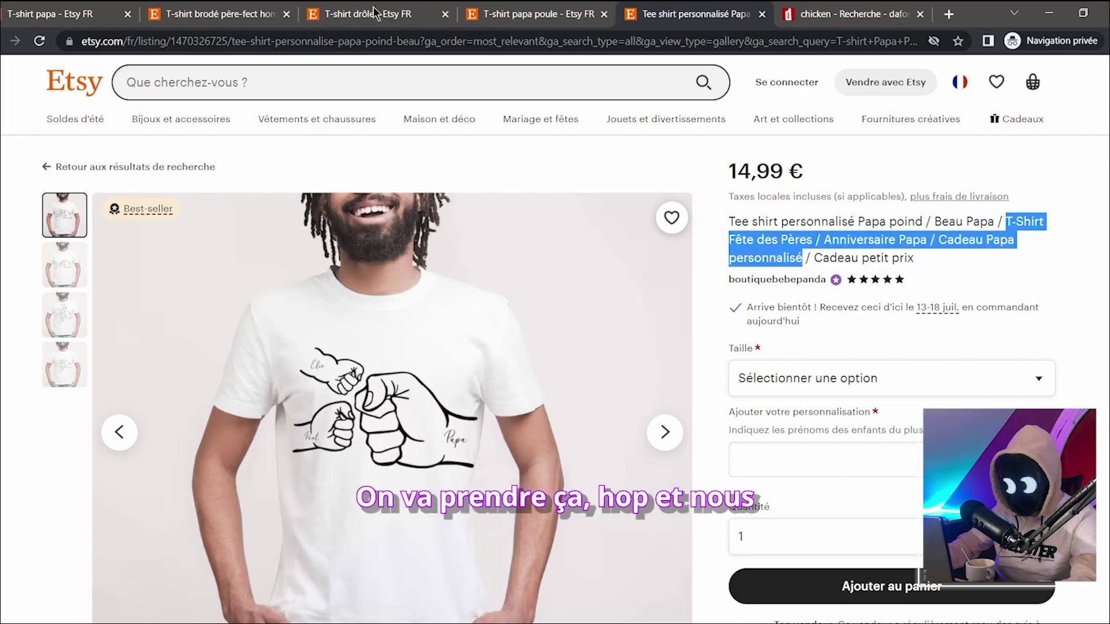
- Return to the Printify listing and append the copied keywords to the title, separated from "T-shirt Papa Poule" by a slash
key("alt+Tab")
left_click(289, 334)
key("ctrl+v")
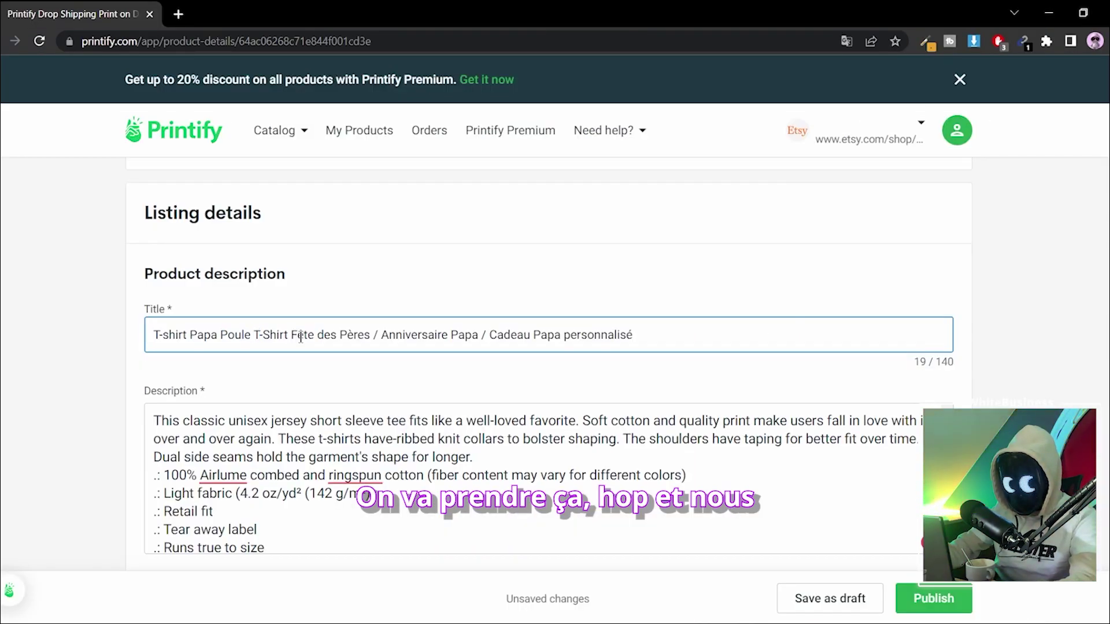
type("/")
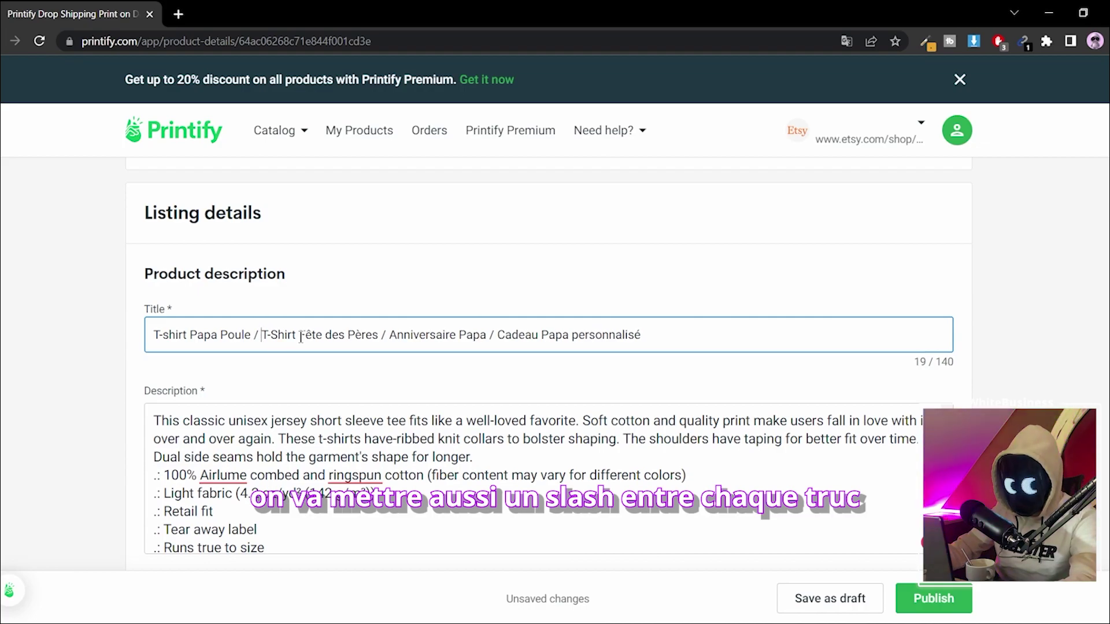
- Extend the product title with "/ idée cadeau papa / idée cadeaux père protecteur"
left_click(686, 335)
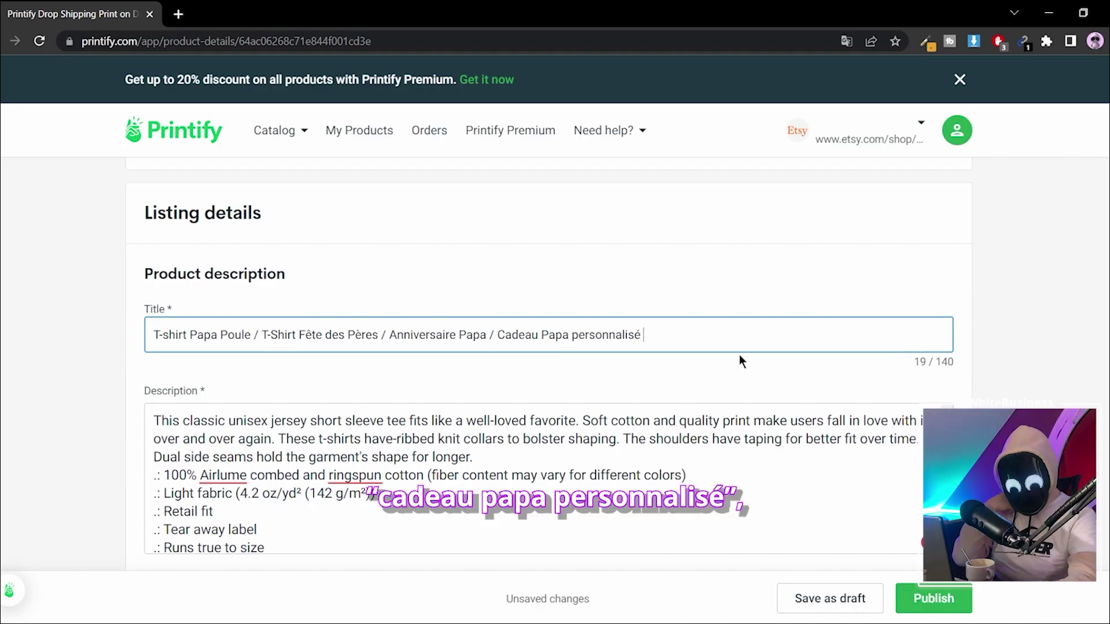
type("/ idée cadeau papa / idée cadeaux père")
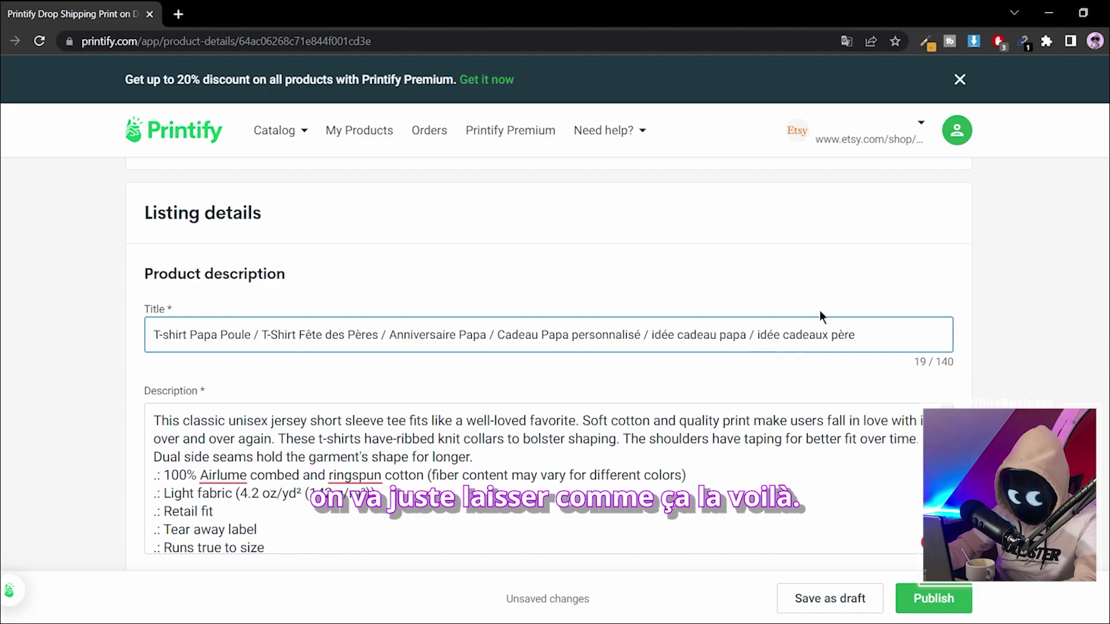
type(" / père protecteur")
key("BackSpace")
key("BackSpace")
key("BackSpace")
key("BackSpace")
key("BackSpace")
key("BackSpace")
key("BackSpace")
key("BackSpace")
key("BackSpace")
key("BackSpace")
key("BackSpace")
key("BackSpace")
key("BackSpace")
key("BackSpace")
key("BackSpace")
type("prote")
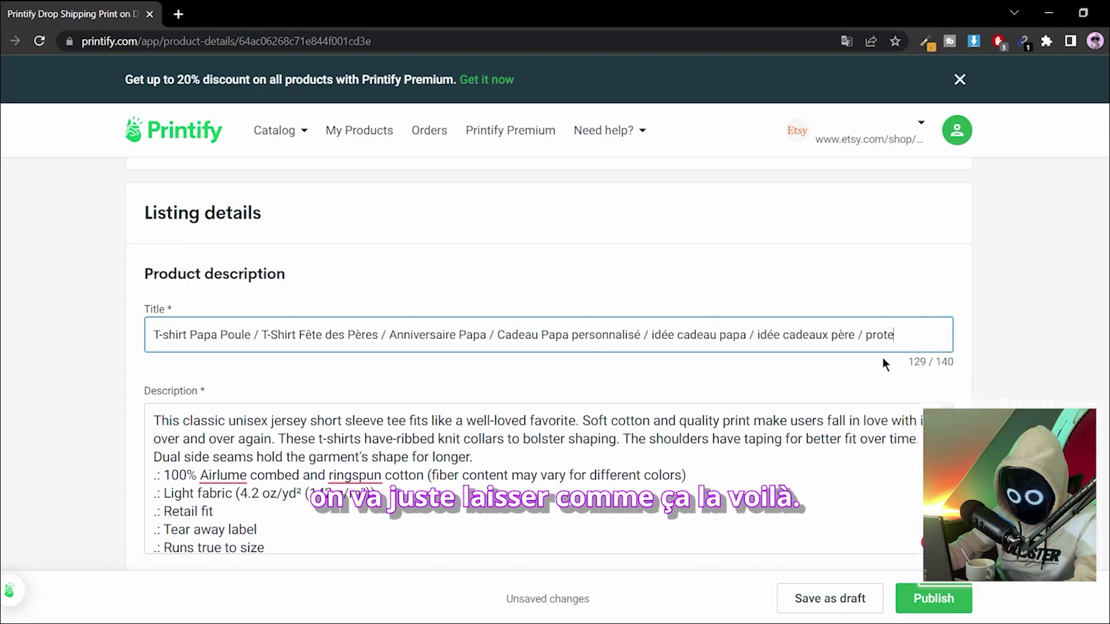
type("cteur")
left_click(865, 336)
key("BackSpace")
key("BackSpace")
left_click(875, 396)
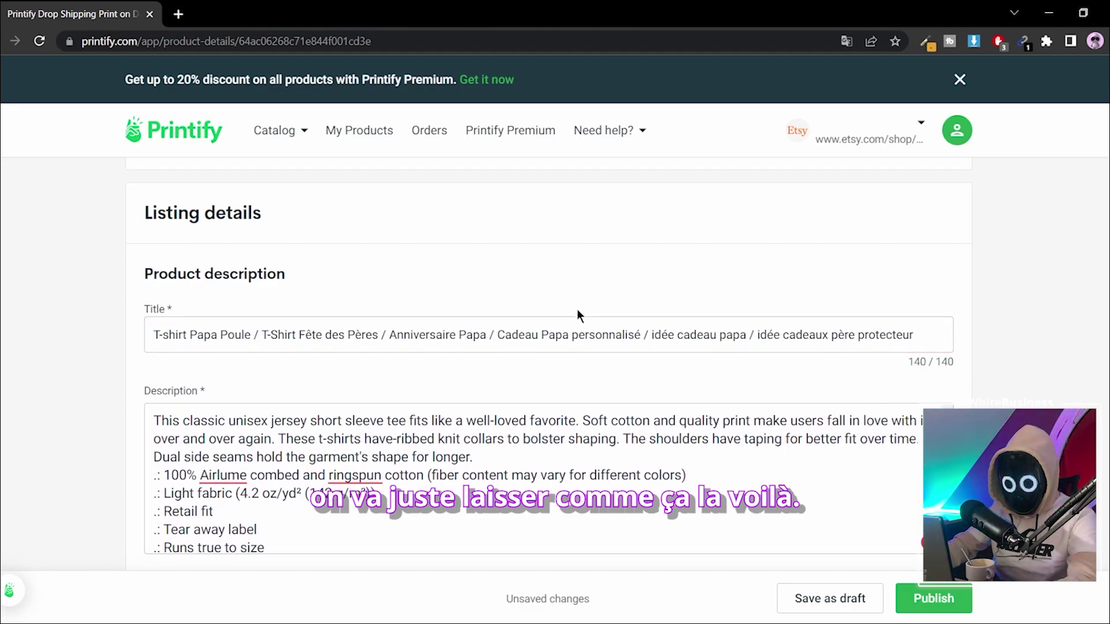
- Copy the whole default product description and open ChatGPT in a new browser tab
scroll(578, 316, "down", 2)
scroll(494, 346, "up", 2)
scroll(496, 334, "down", 2)
left_click(380, 387)
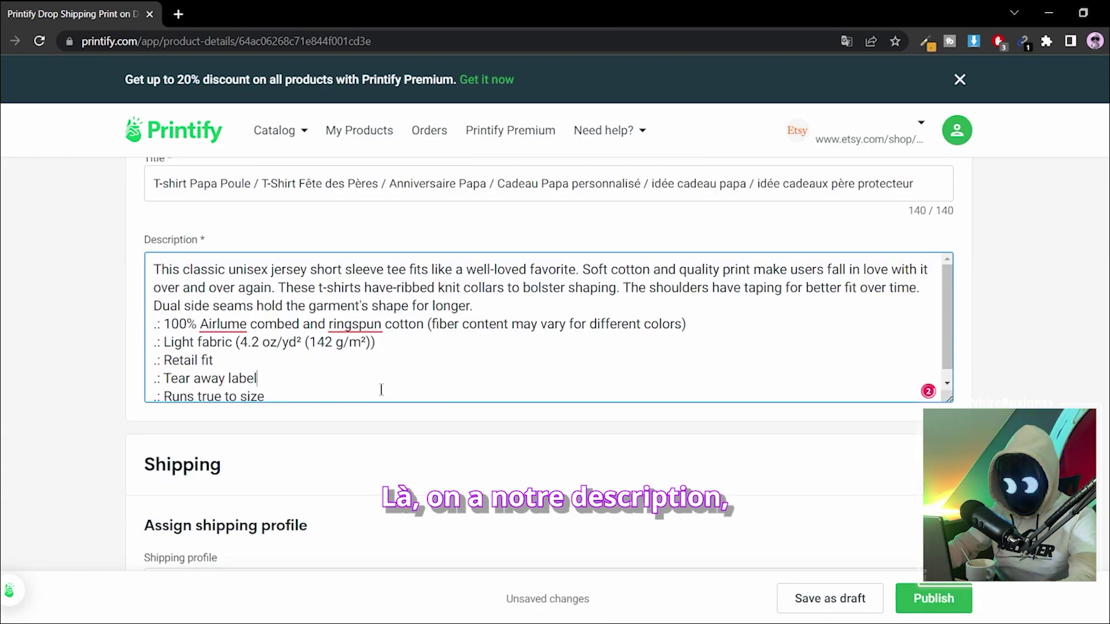
key("ctrl+a")
key("ctrl+t")
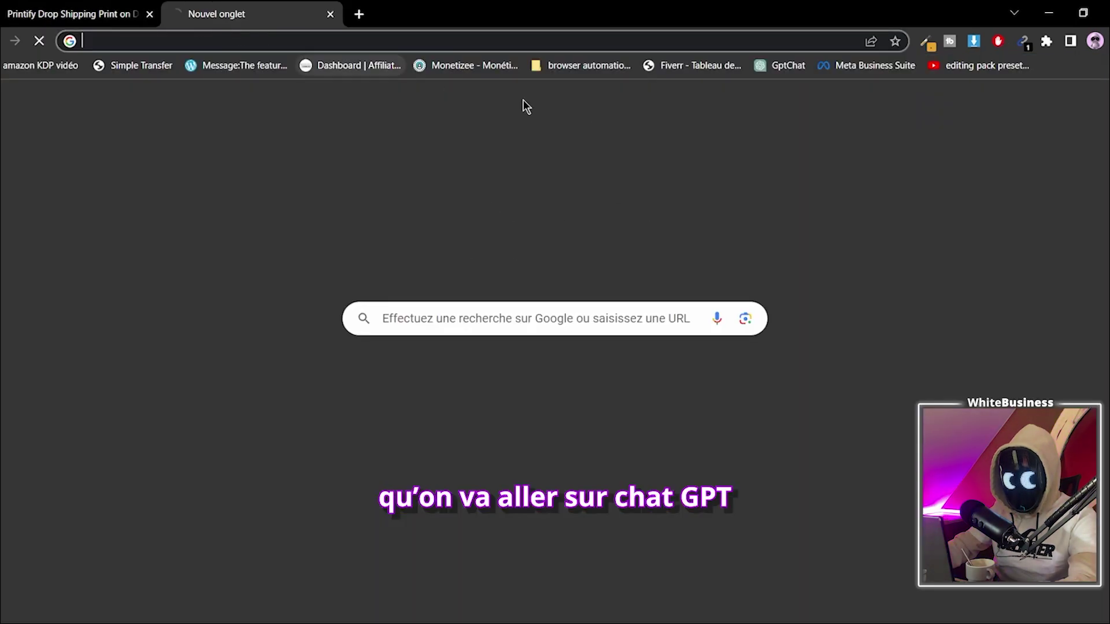
left_click(764, 66)
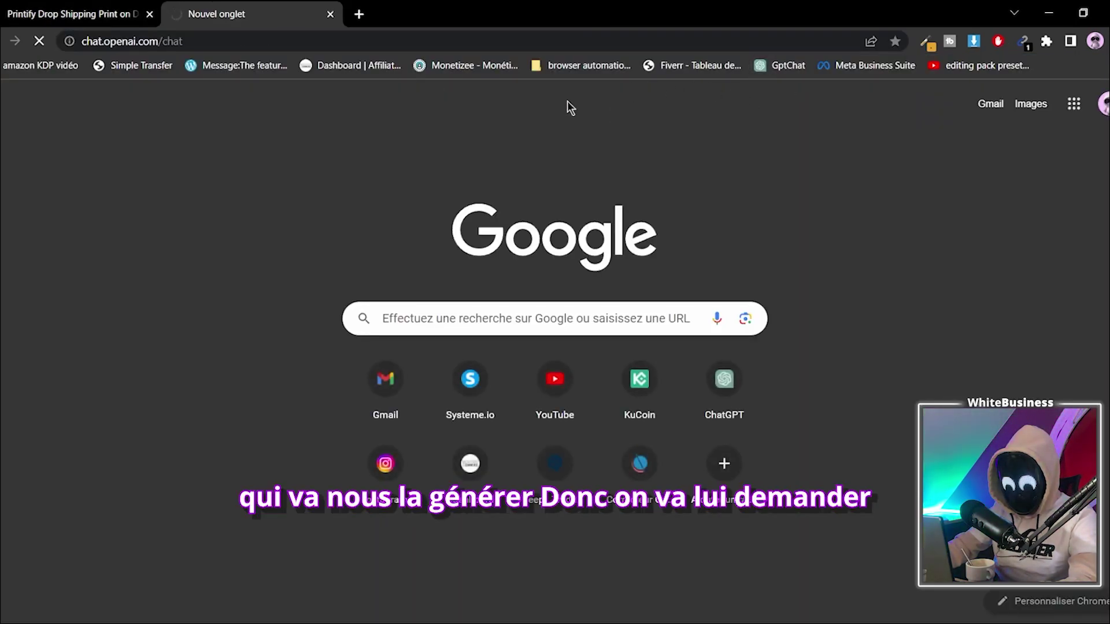
- Start the ChatGPT prompt with "Je travaille en print on demand, avec printify. Voila la description de mon produit :" followed by the copied description
type("Je travaille en print on demand,")
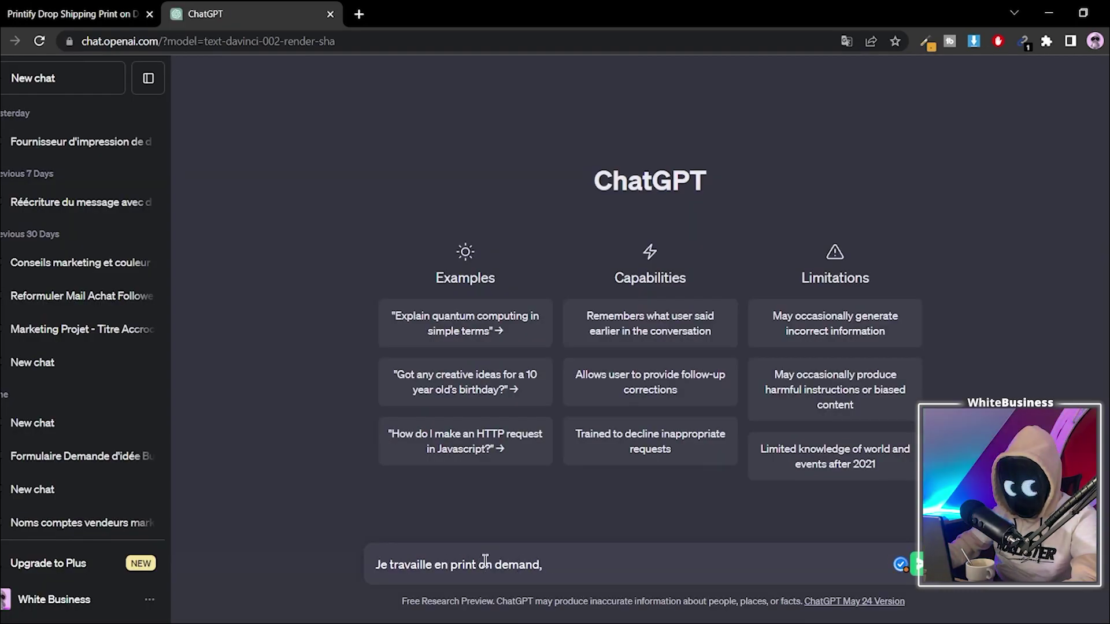
type(" avec printify. Voila la desc")
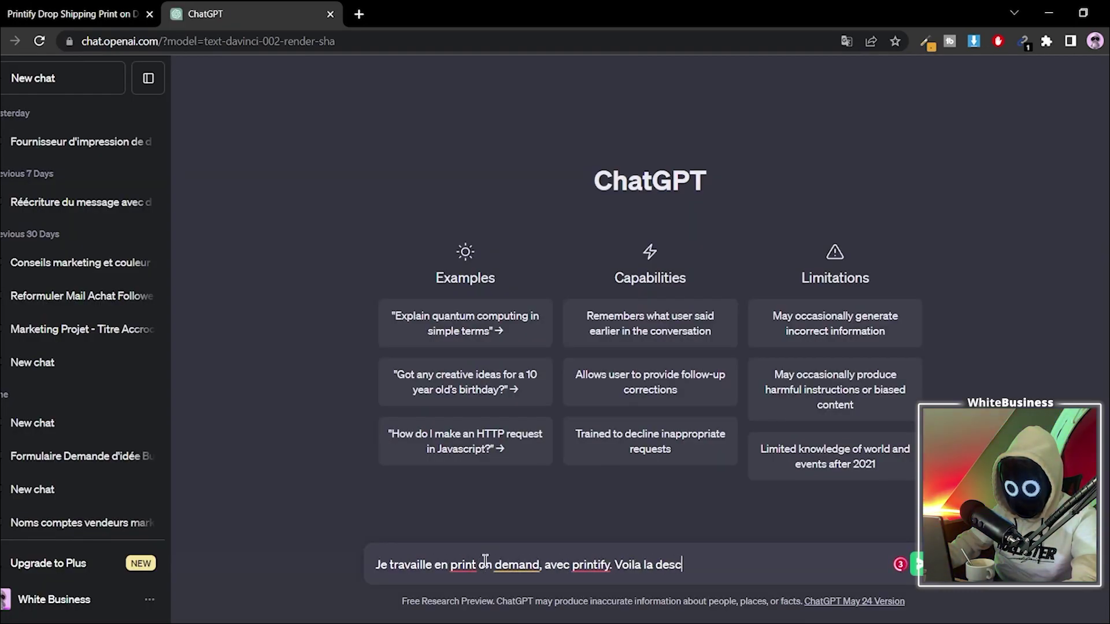
type("ription de mon produit :")
key("ctrl+v")
key("shift+Return")
- Add "voila le titre :" to the prompt, followed by the full Printify listing title in quotation marks
type("voila le ti")
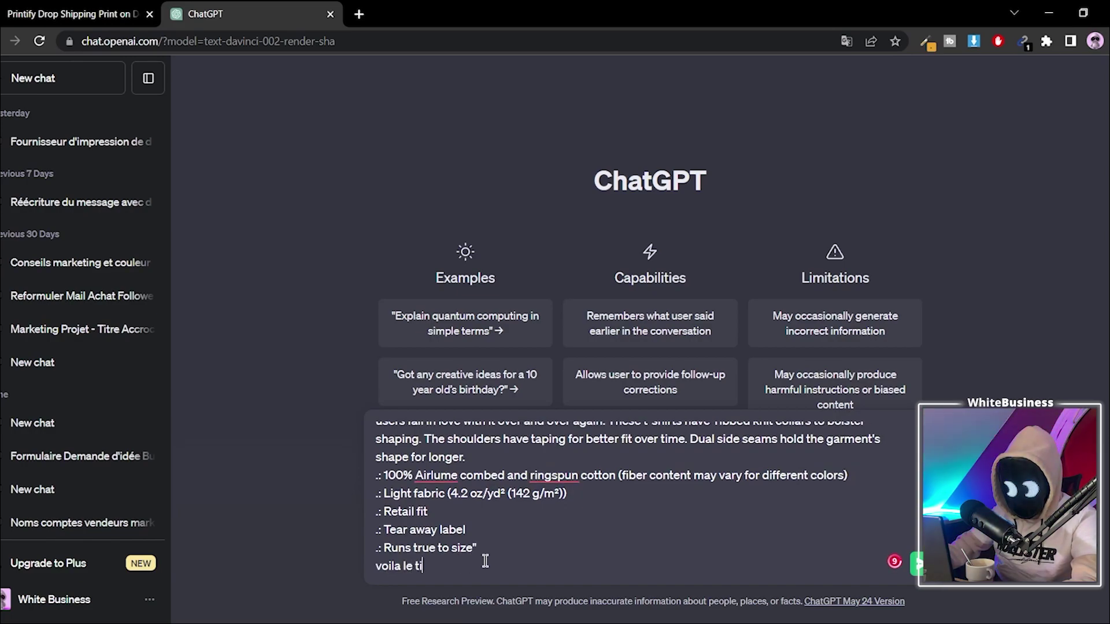
type("tre :\"")
key("ctrl+v")
type("\"")
- Describe the simple "papa poule" rooster design in French, request an Etsy description reusing the one above plus selling information, and send the prompt
key("shift+Return")
type("Le t-shirt est simple, c'est un c")
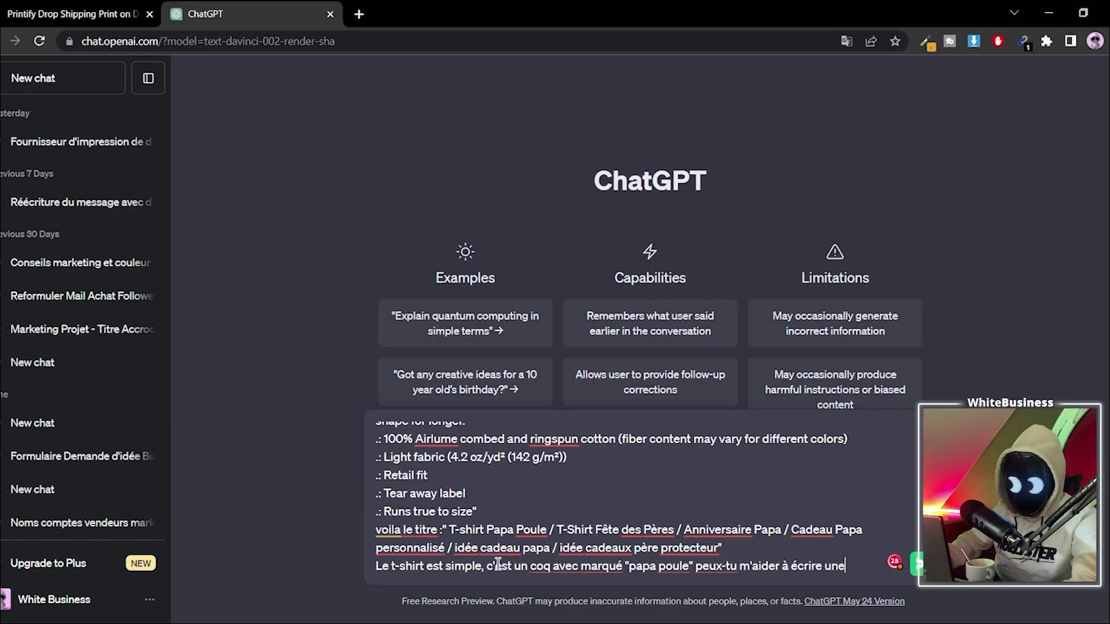
type("descriptui")
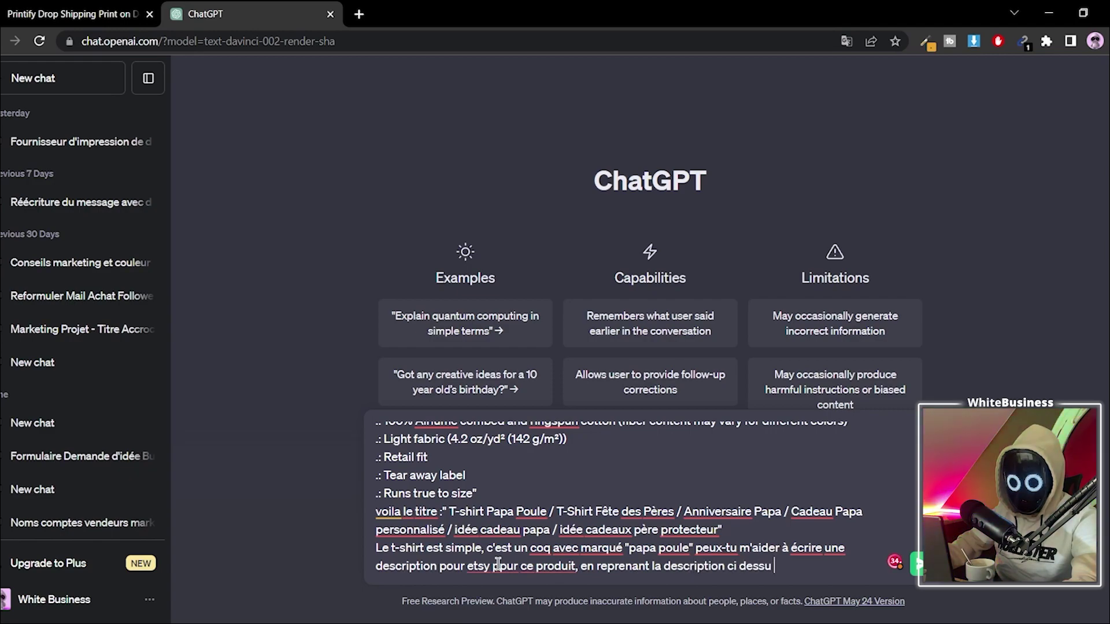
type("infos pour vendr")
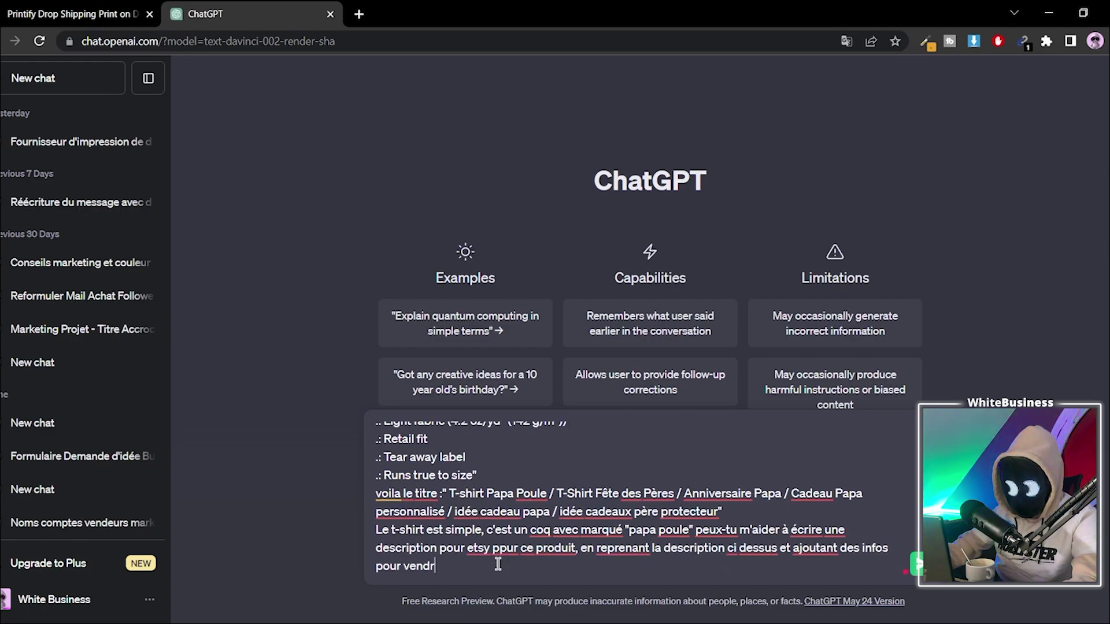
type("e")
key("Return")
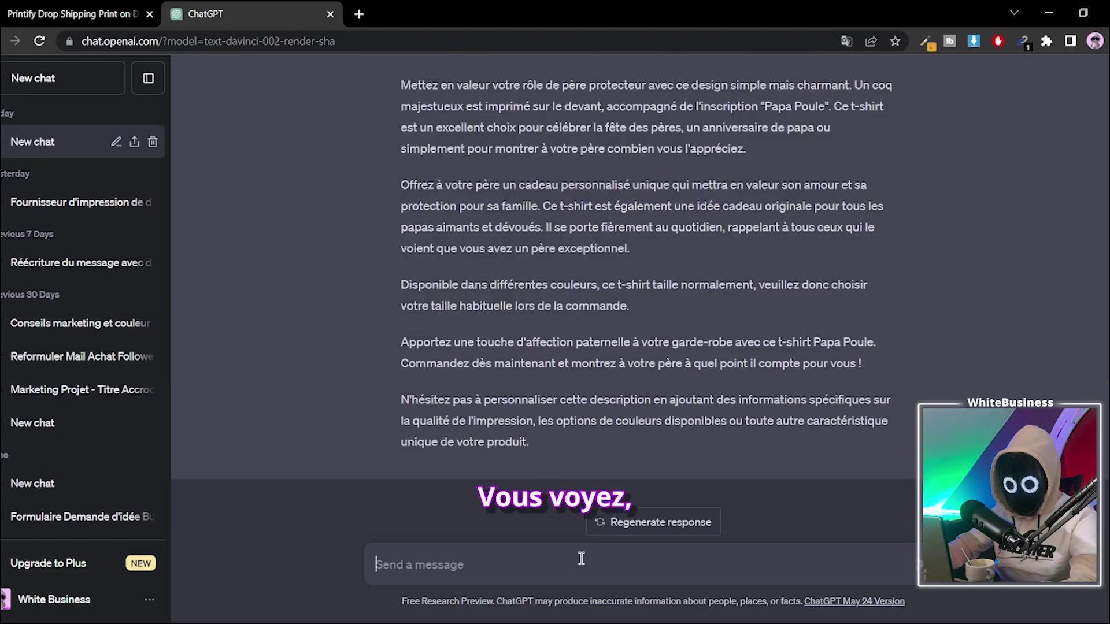
- Ask ChatGPT in French for a much shorter text of one or two sentences, followed by a list of the product's specifics
type("p")
key("BackSpace")
type("fait un texte beaucoup plus court (une ou d")
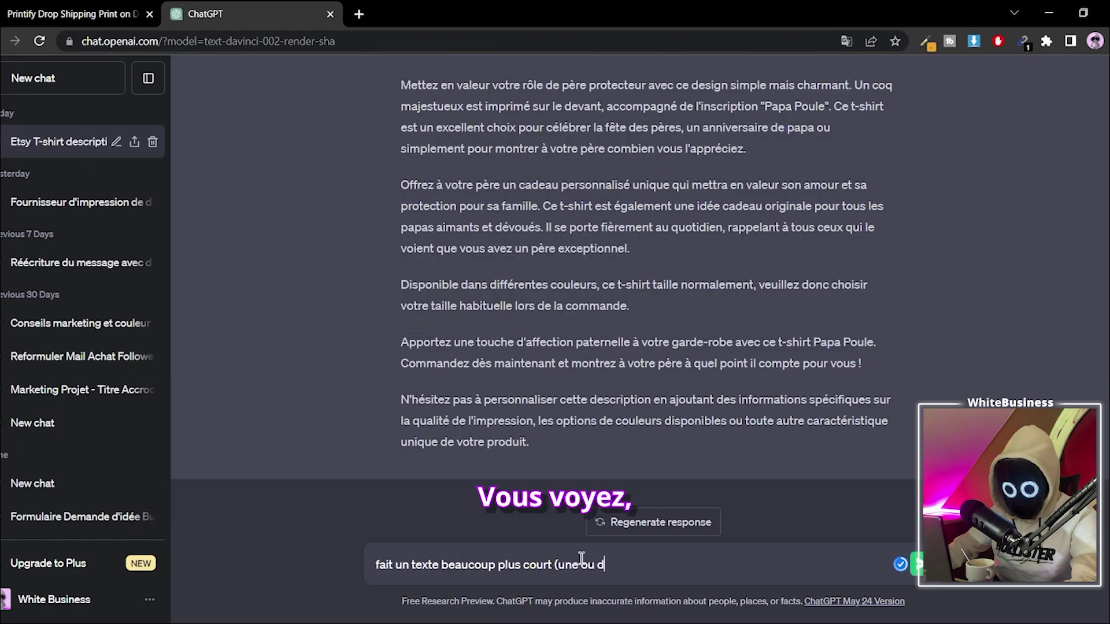
type("ensuiite liste les spécificités du pr")
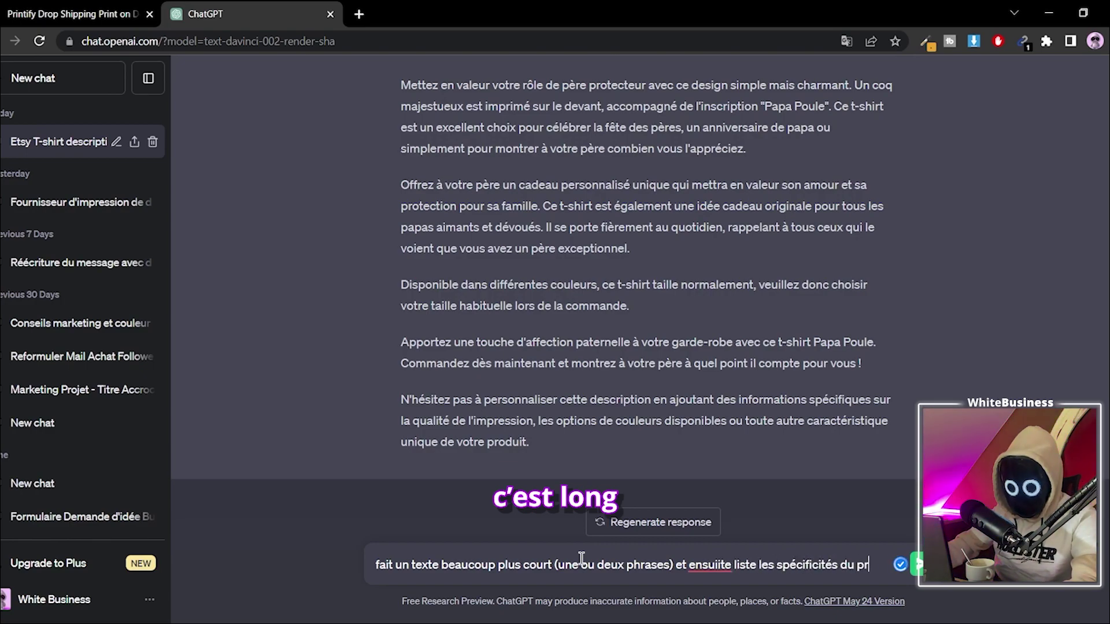
type("oduit")
key("Return")
- Replace the Printify description with ChatGPT's shorter answer, removing its title line and the "Description courte :" label
left_click_drag(826, 442, 403, 122)
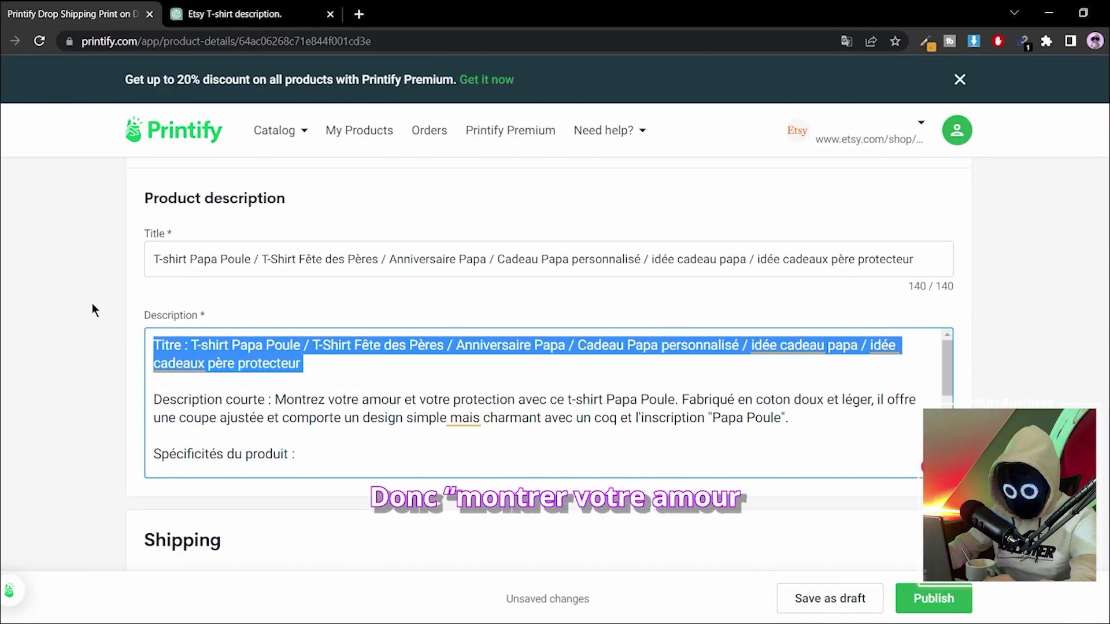
key("BackSpace")
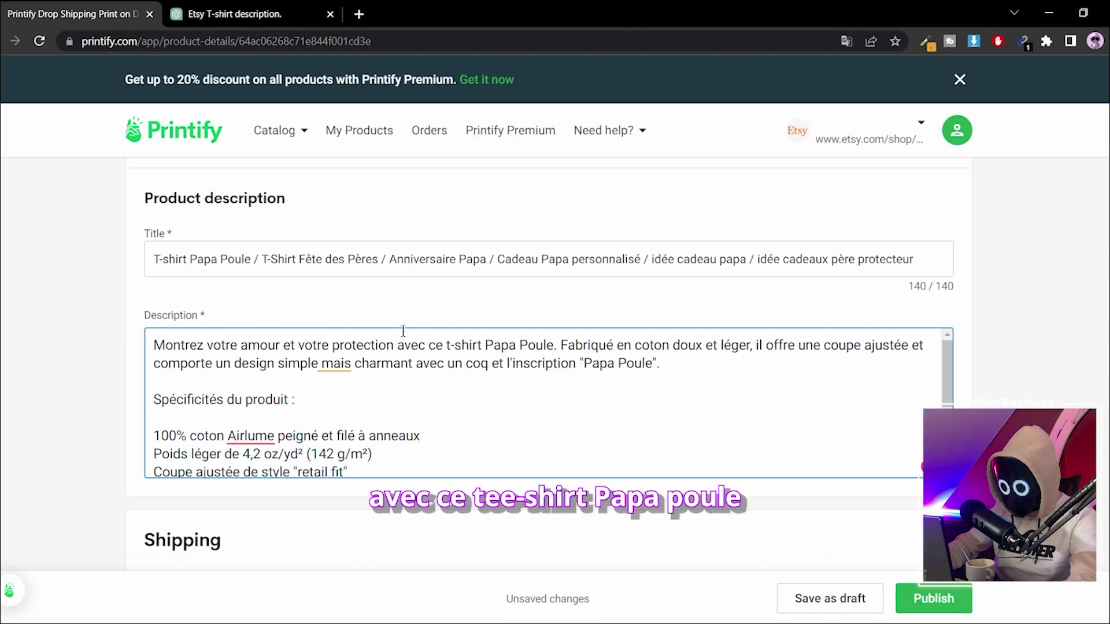
- Add "C'est une très bonne idée de cadeau drôle pour un anniversaire ou une fête (fête des pères)!" after the description's opening paragraph
left_click(690, 368)
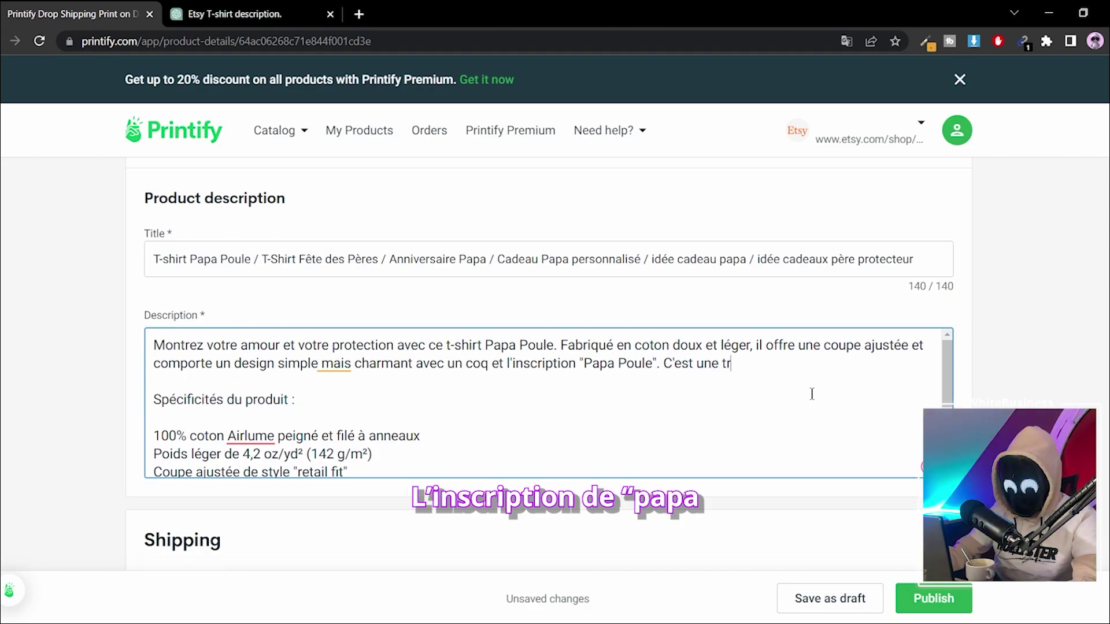
type("dée de cadeau drôle pour u")
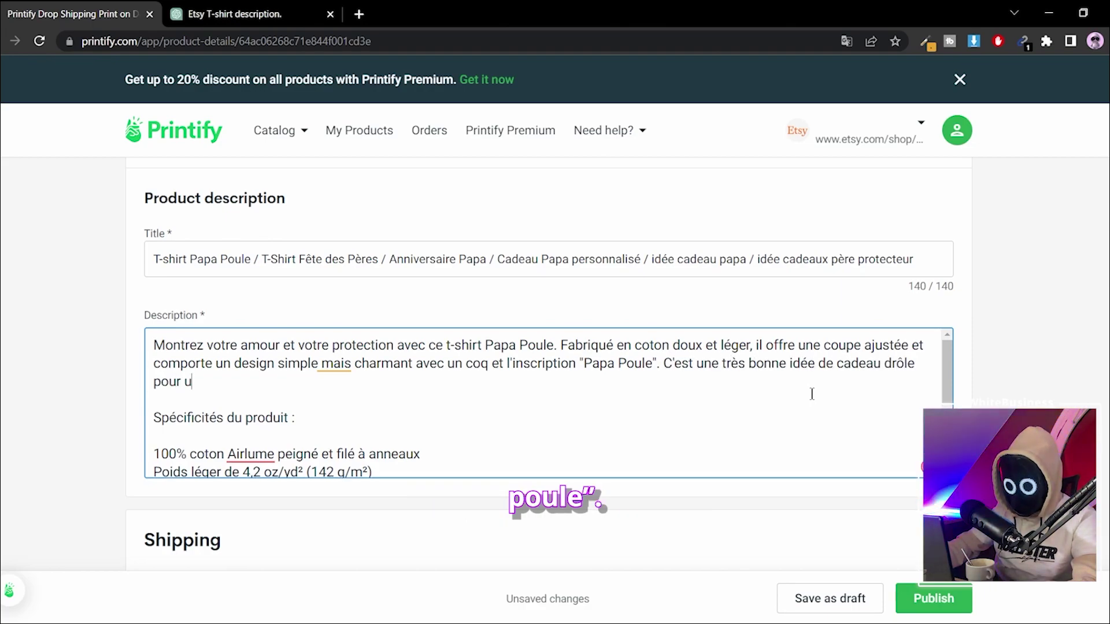
type("n anniversaire ou une fête (fête des pères)!")
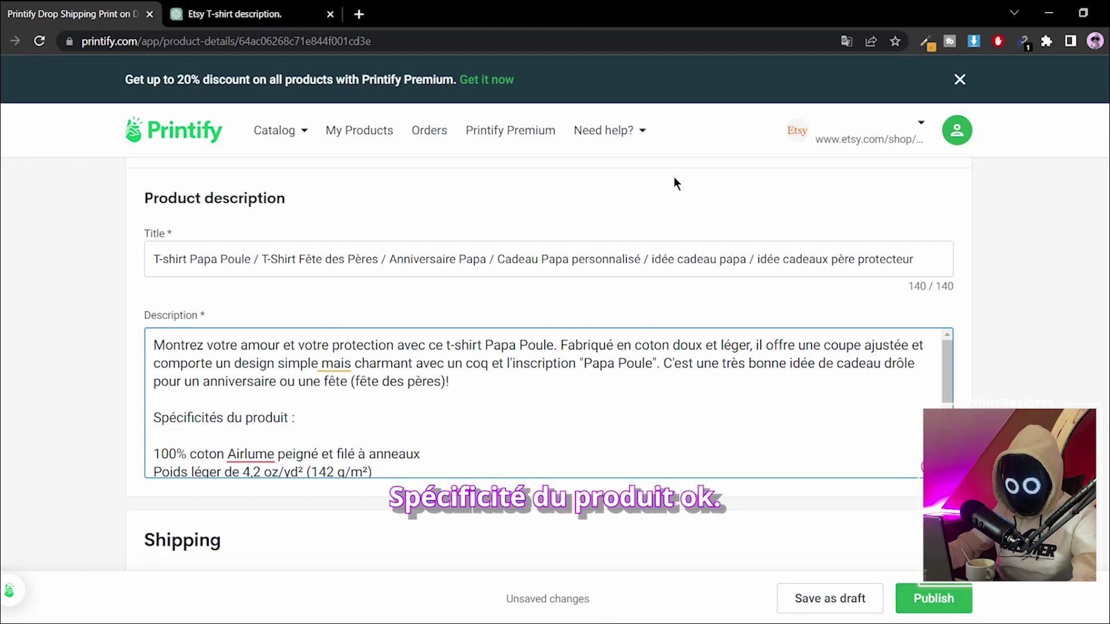
- Look over the finished description and go to the shipping profile settings
scroll(441, 347, "down", 2)
scroll(303, 388, "up", 2)
scroll(549, 357, "down", 8)
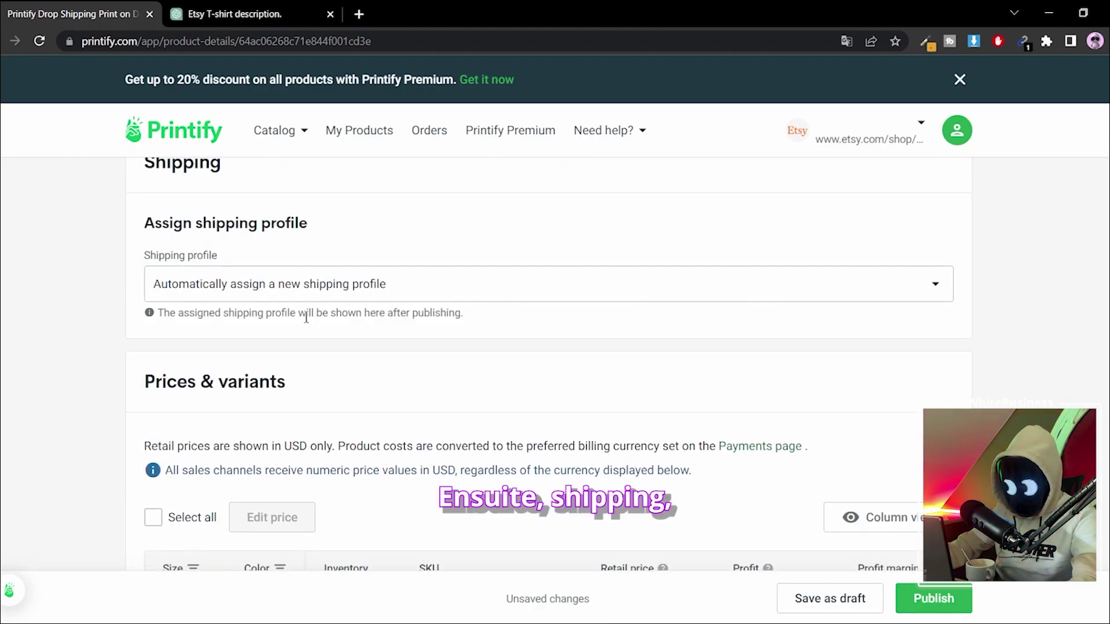
- Review the Prices & variants table across inventory, SKU, retail price, profit, margin, production and shipping columns, expanding the size S colors
scroll(292, 289, "down", 3)
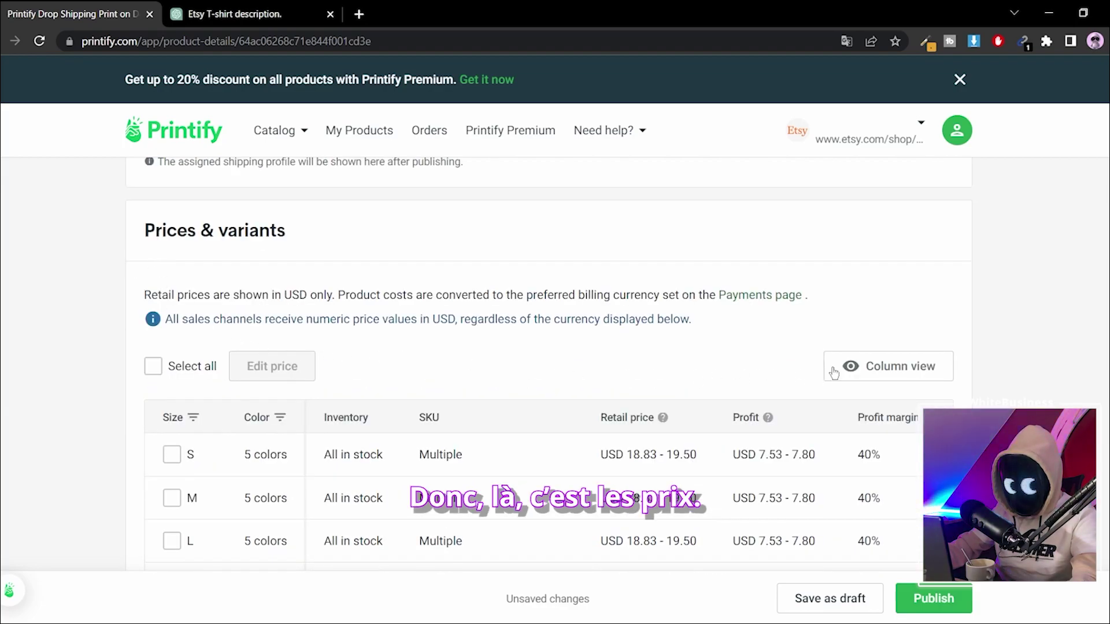
scroll(834, 373, "down", 3)
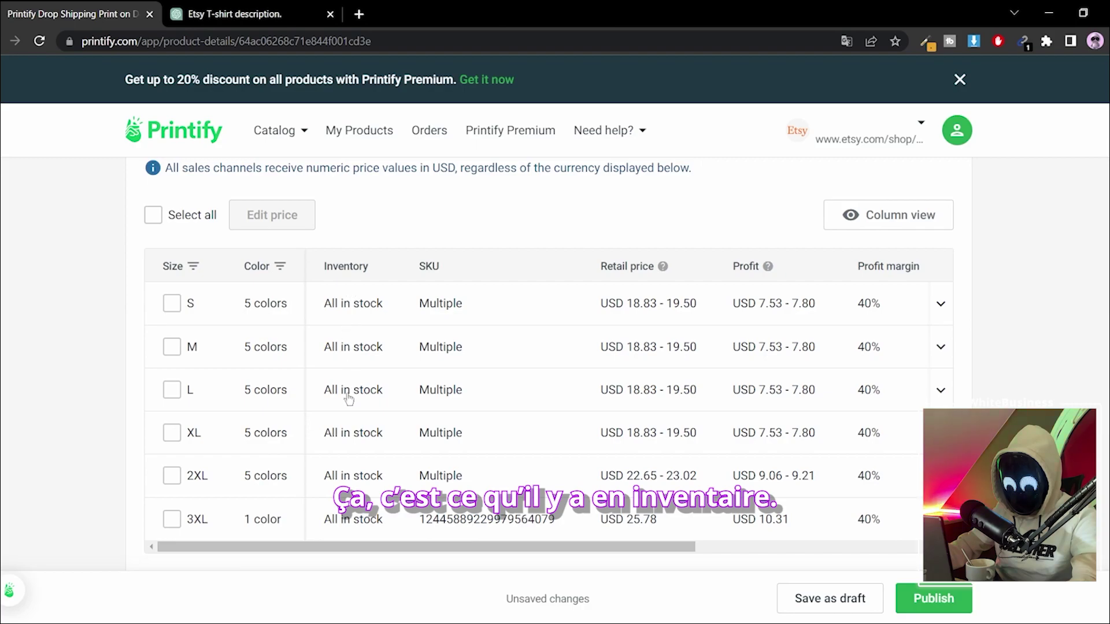
scroll(362, 543, "right", 3)
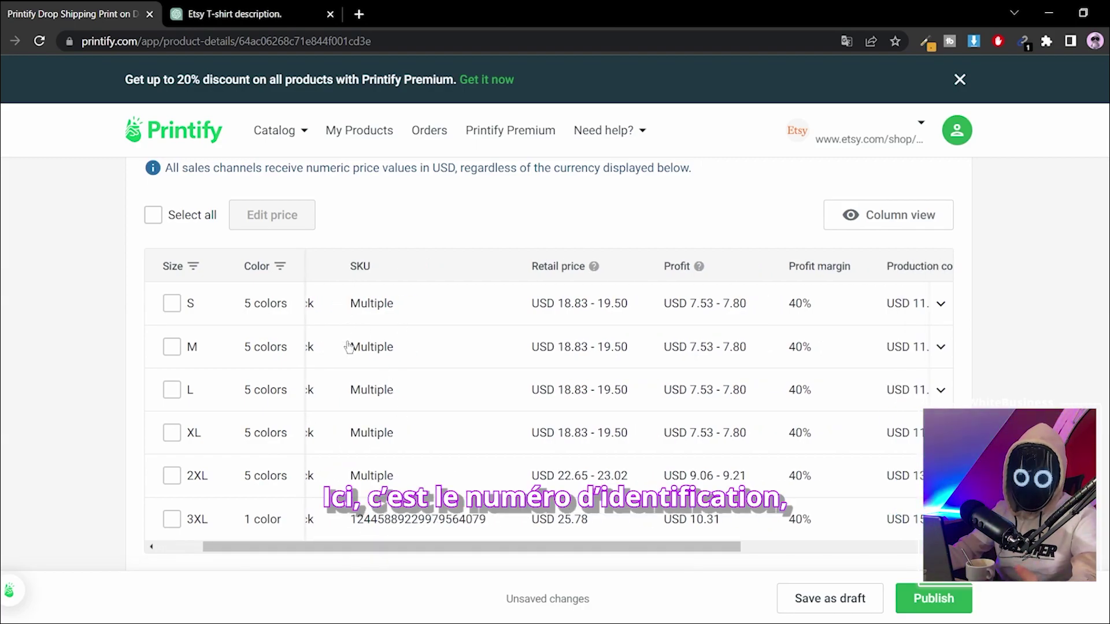
scroll(389, 552, "right", 3)
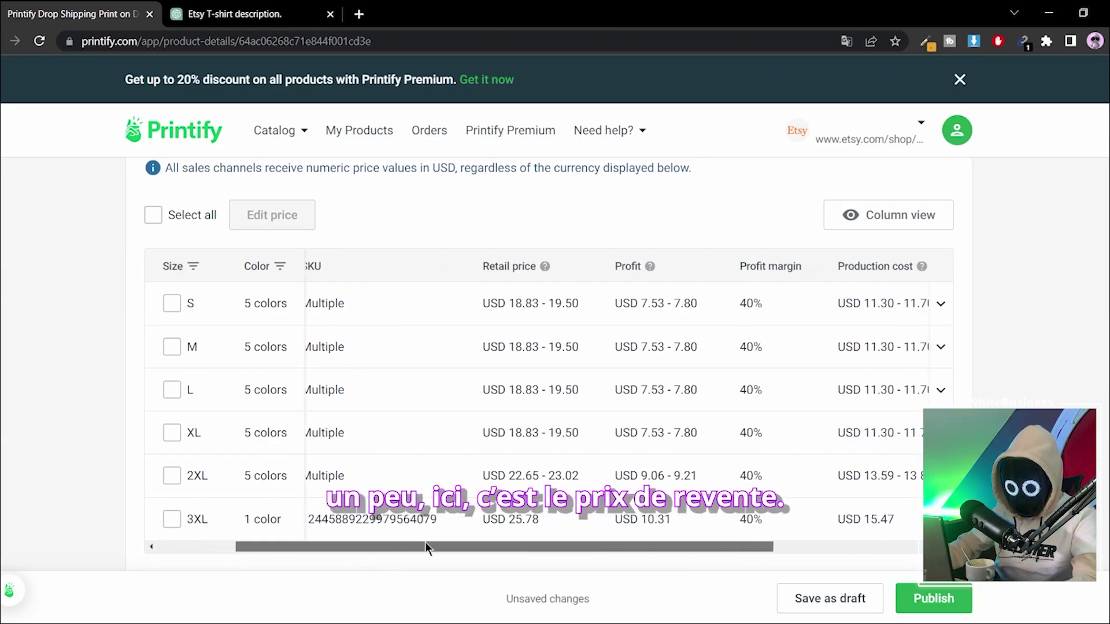
scroll(560, 544, "right", 3)
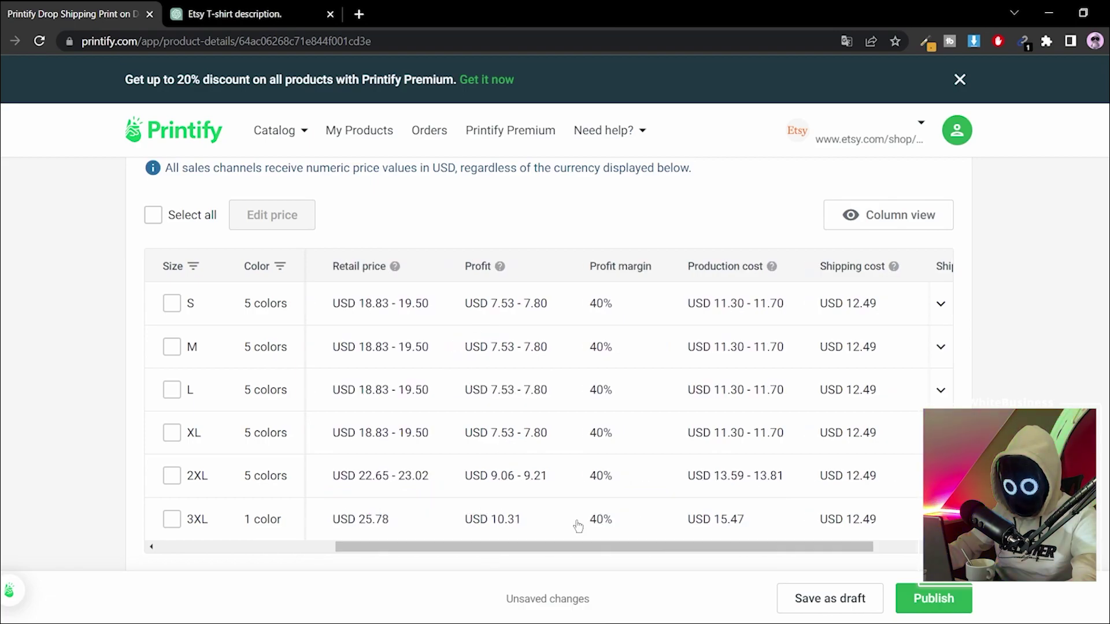
scroll(562, 543, "right", 1)
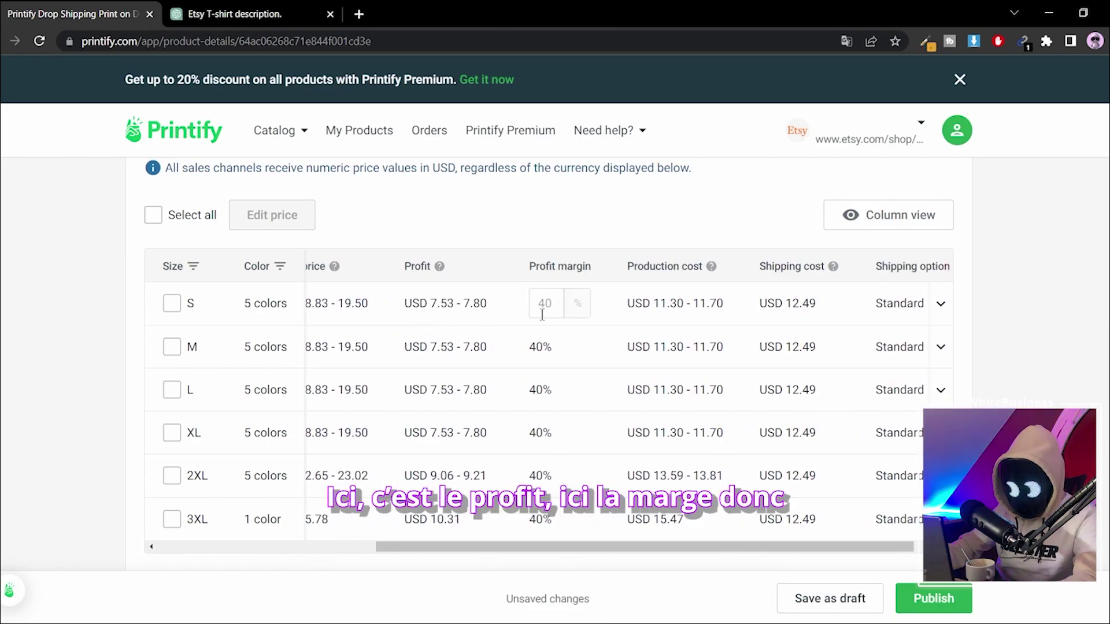
scroll(647, 541, "right", 1)
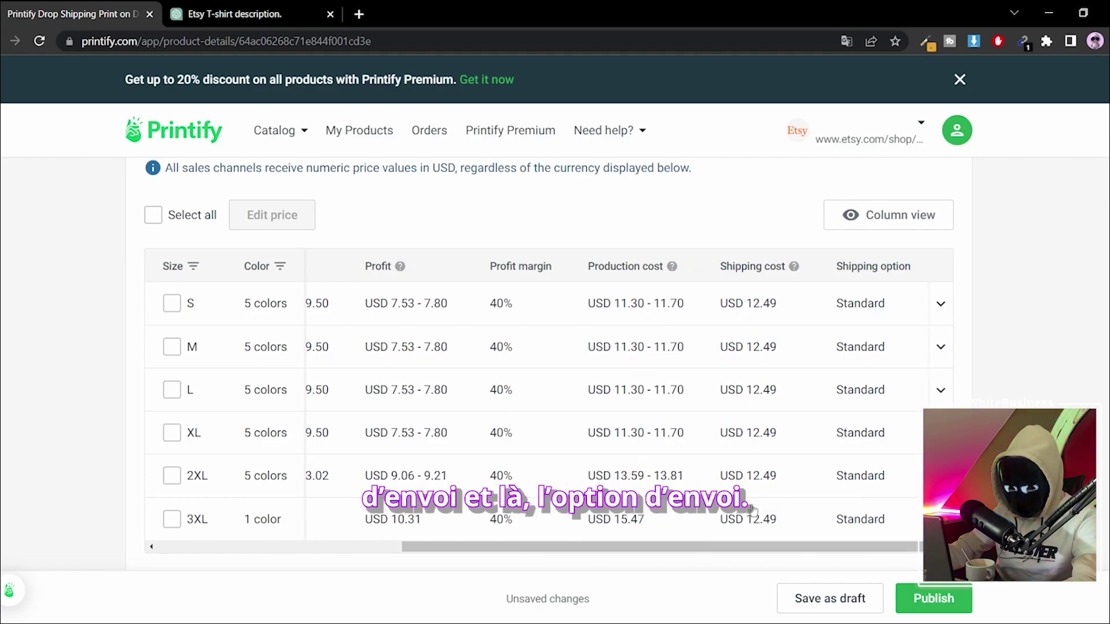
left_click(941, 305)
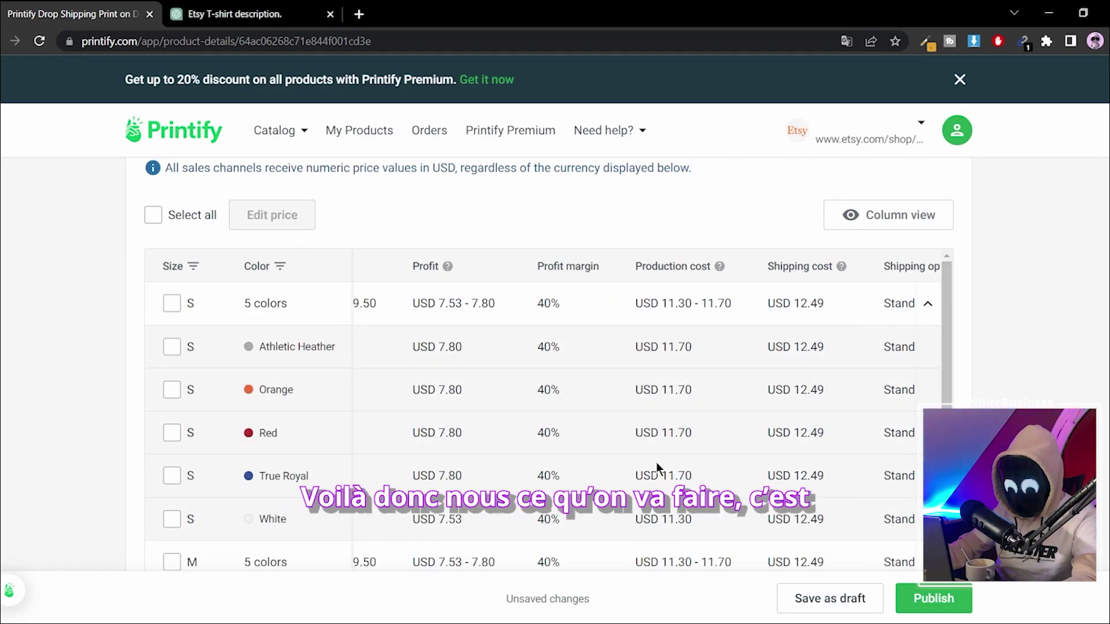
scroll(635, 491, "down", 3)
left_click_drag(588, 563, 322, 477)
- Select all variants and set their profit to 12 in the bulk price editor
scroll(540, 381, "up", 8)
scroll(540, 380, "down", 5)
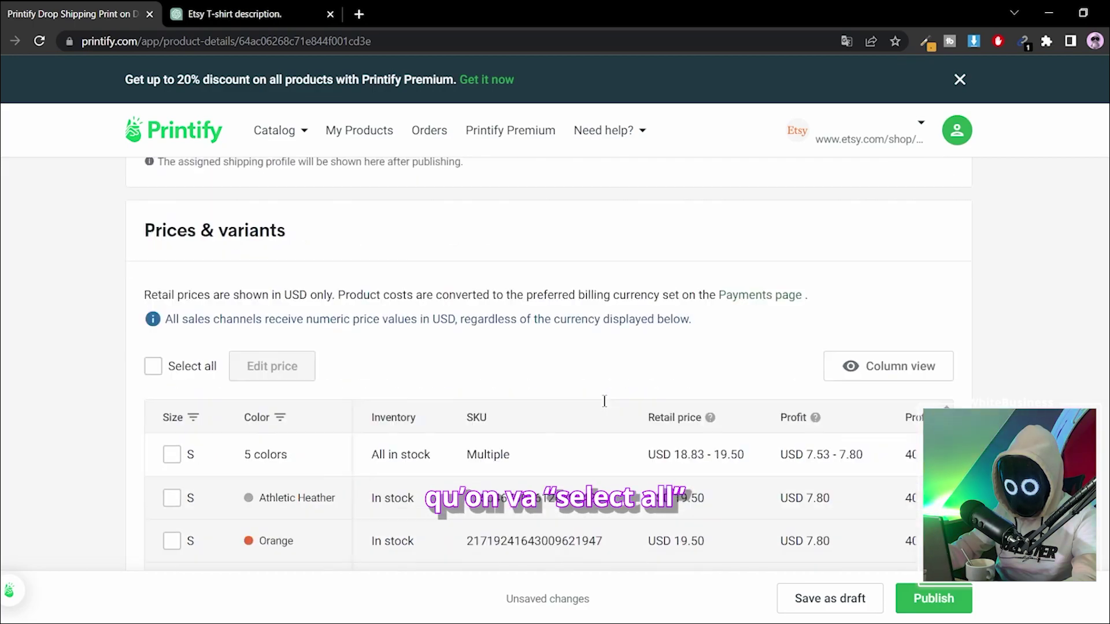
left_click(173, 215)
left_click(318, 215)
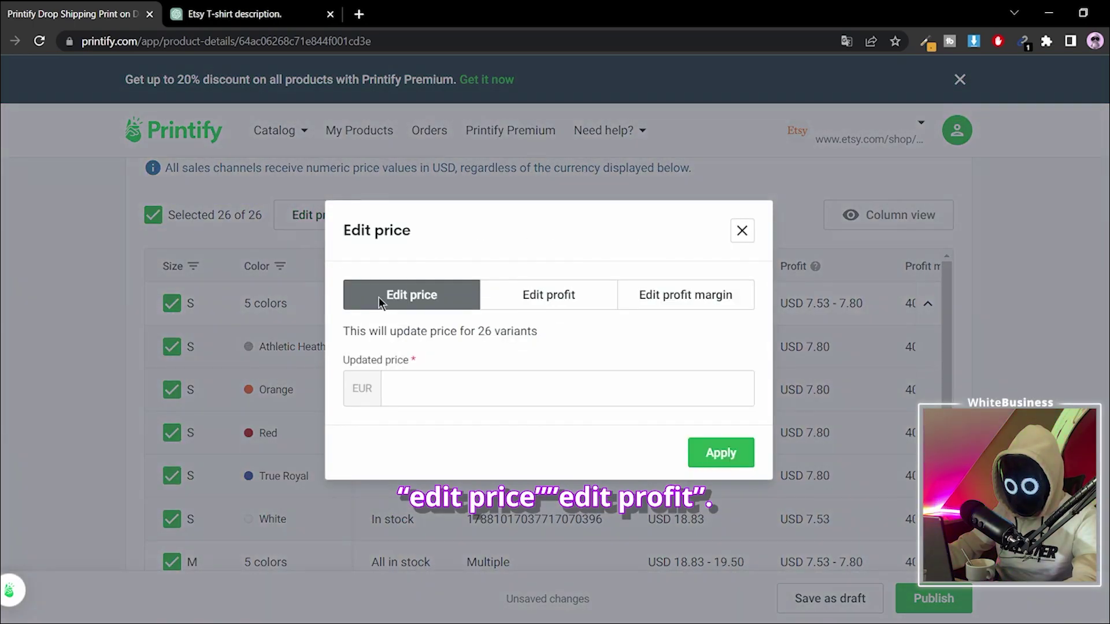
left_click(544, 296)
left_click(452, 390)
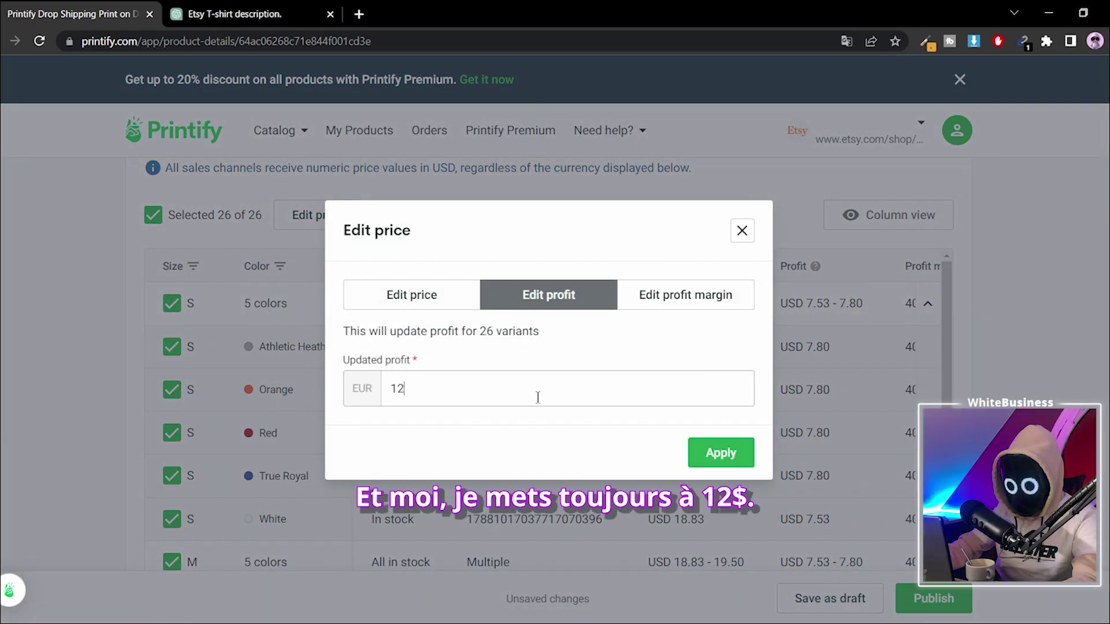
left_click(721, 453)
- Check the updated profit and retail prices across the sizes, and deselect all variants
scroll(721, 331, "down", 2)
scroll(751, 289, "up", 5)
scroll(809, 232, "down", 6)
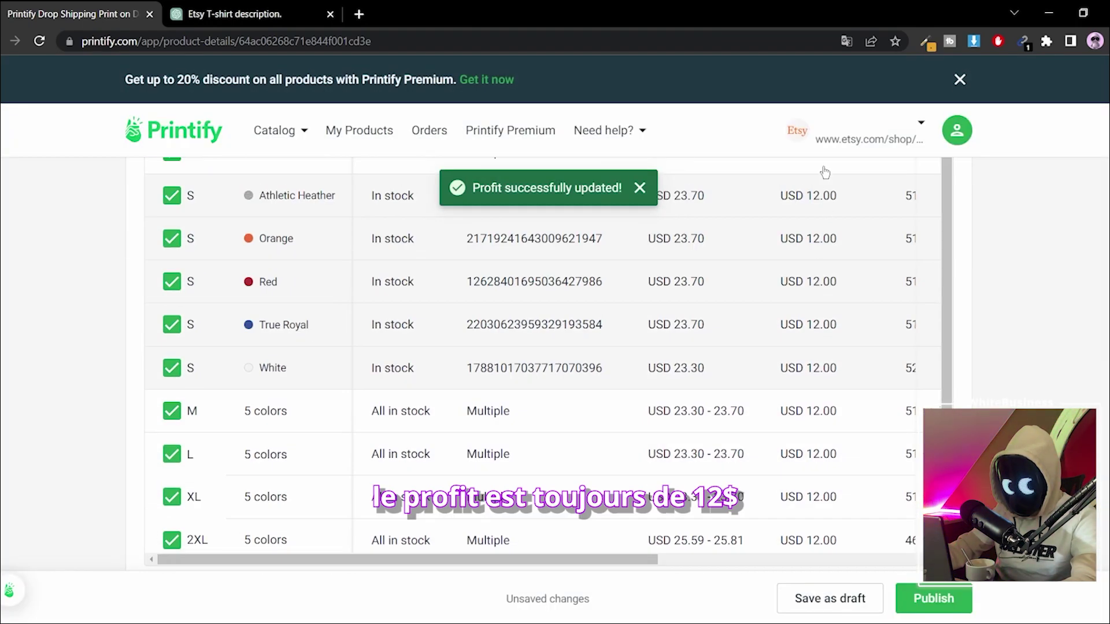
left_click_drag(631, 553, 667, 550)
scroll(636, 463, "up", 7)
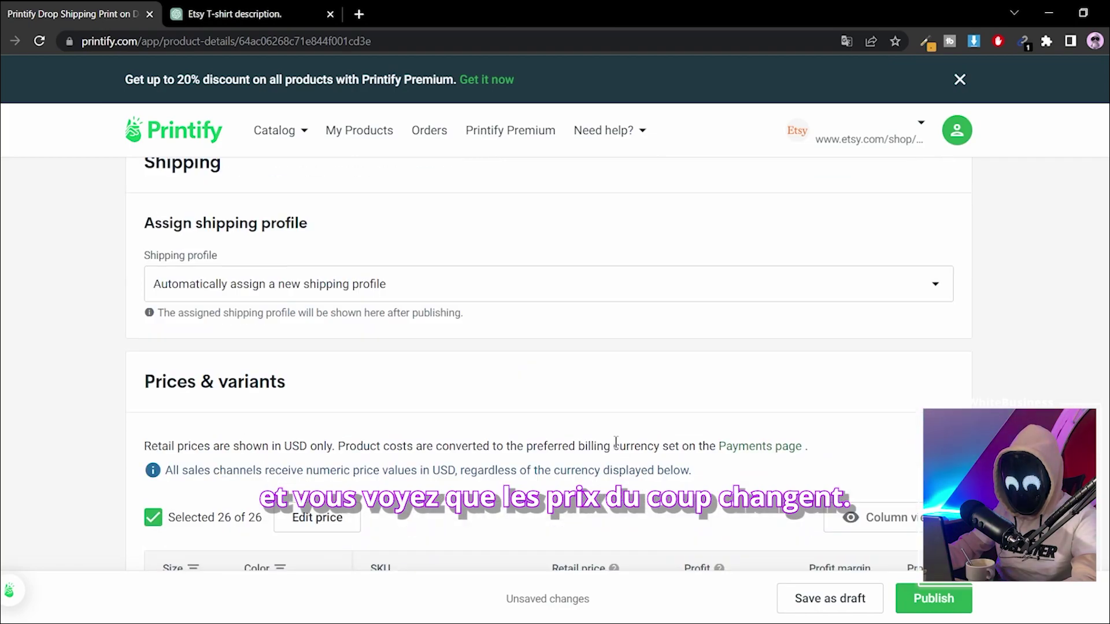
scroll(577, 389, "down", 5)
left_click(153, 215)
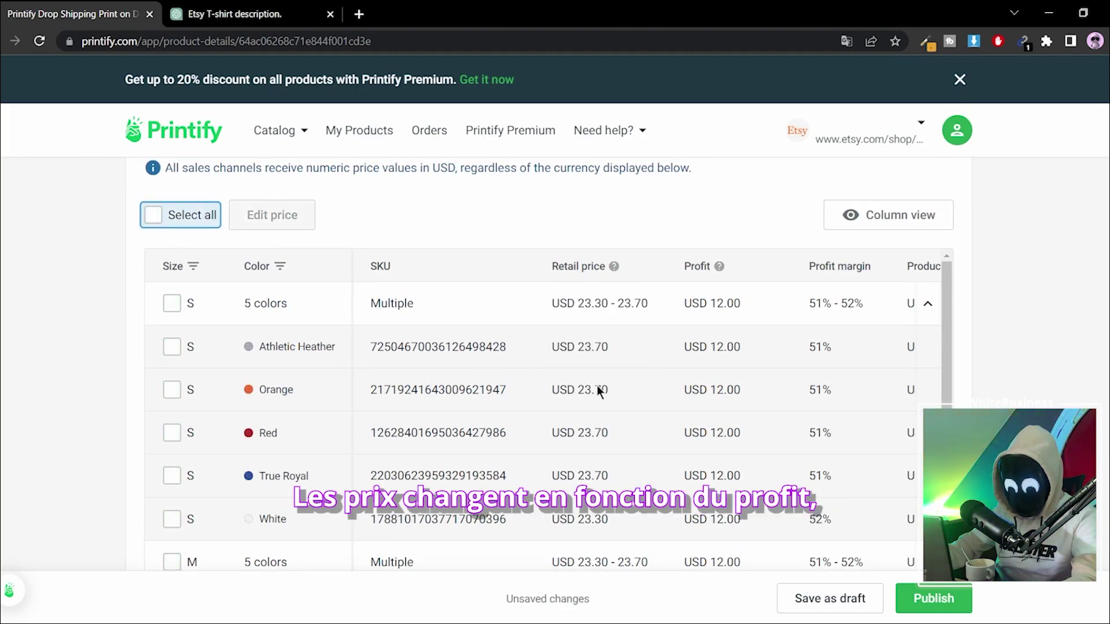
- Examine the retail prices, profits, margins and production and shipping costs of every size in the variants table
scroll(665, 353, "down", 1)
scroll(730, 324, "down", 3)
left_click_drag(684, 558, 873, 559)
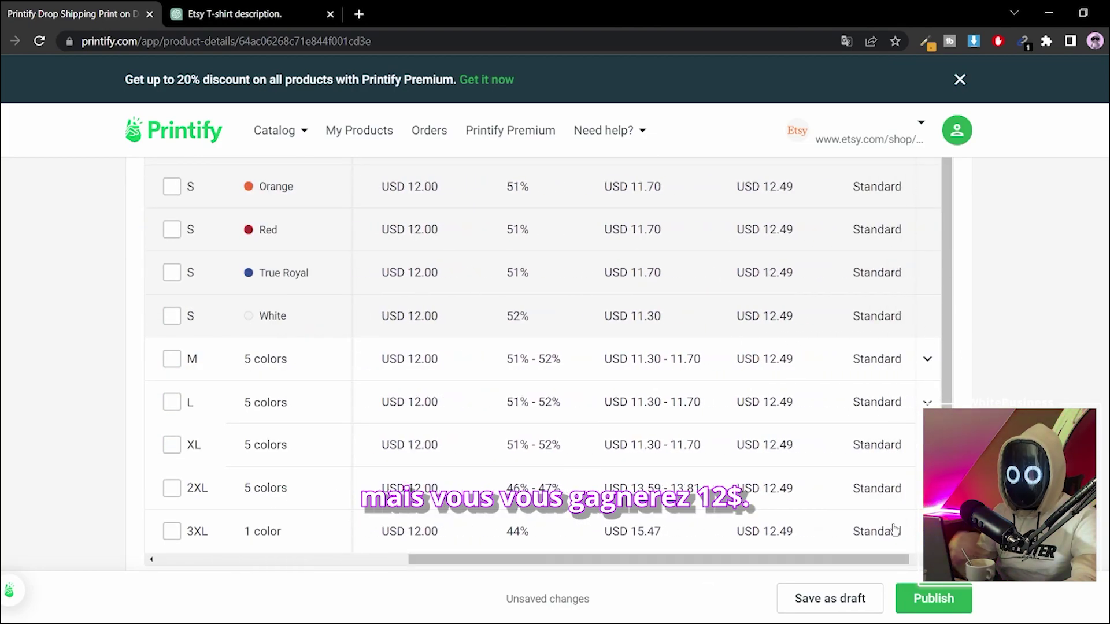
scroll(757, 373, "up", 6)
scroll(755, 373, "up", 3)
scroll(733, 463, "down", 8)
scroll(587, 422, "left", 3)
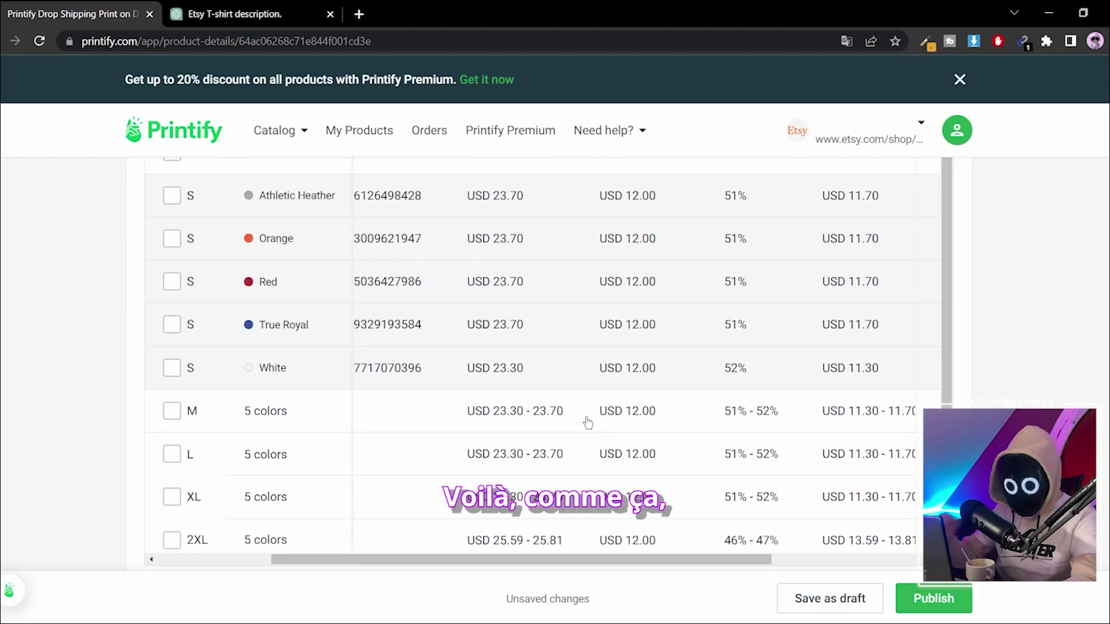
scroll(809, 358, "up", 4)
scroll(977, 318, "down", 13)
scroll(977, 318, "up", 10)
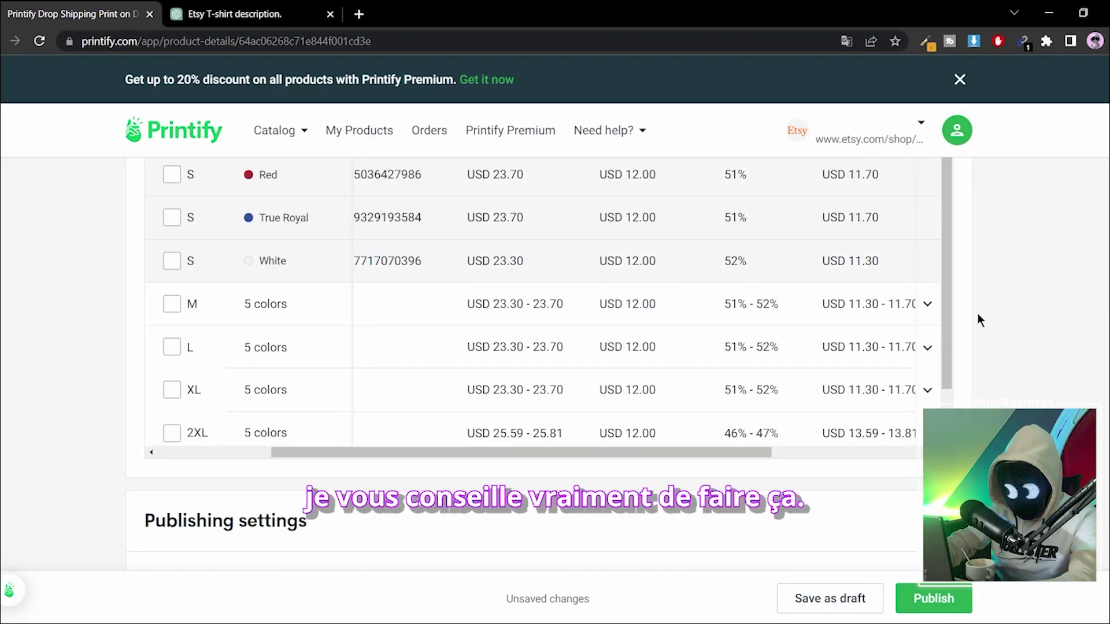
scroll(827, 375, "up", 6)
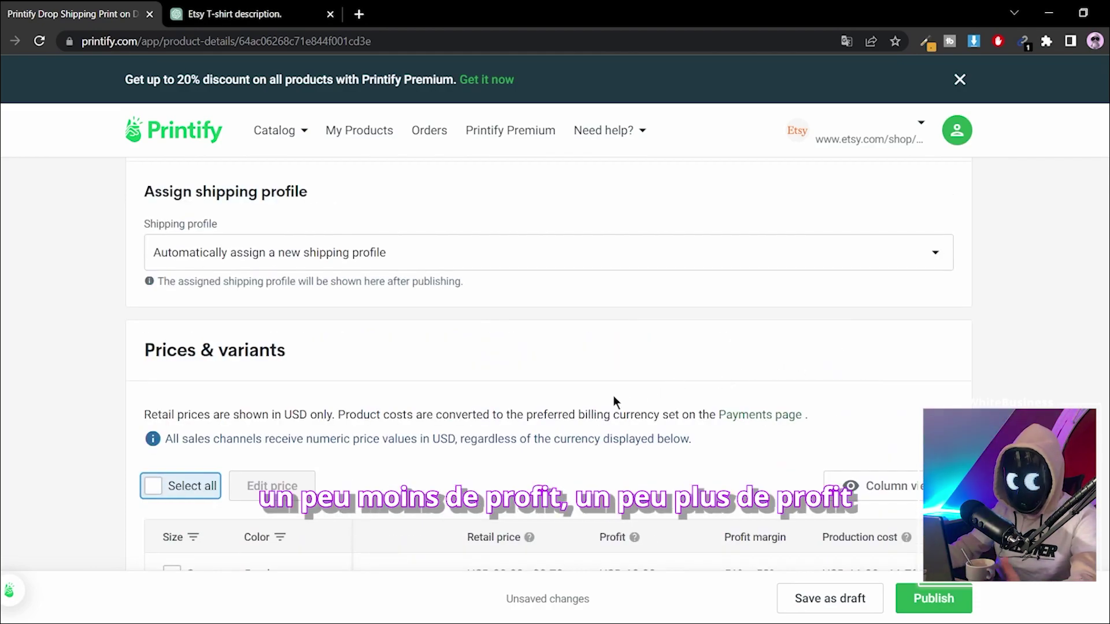
scroll(571, 389, "down", 3)
scroll(549, 399, "down", 3)
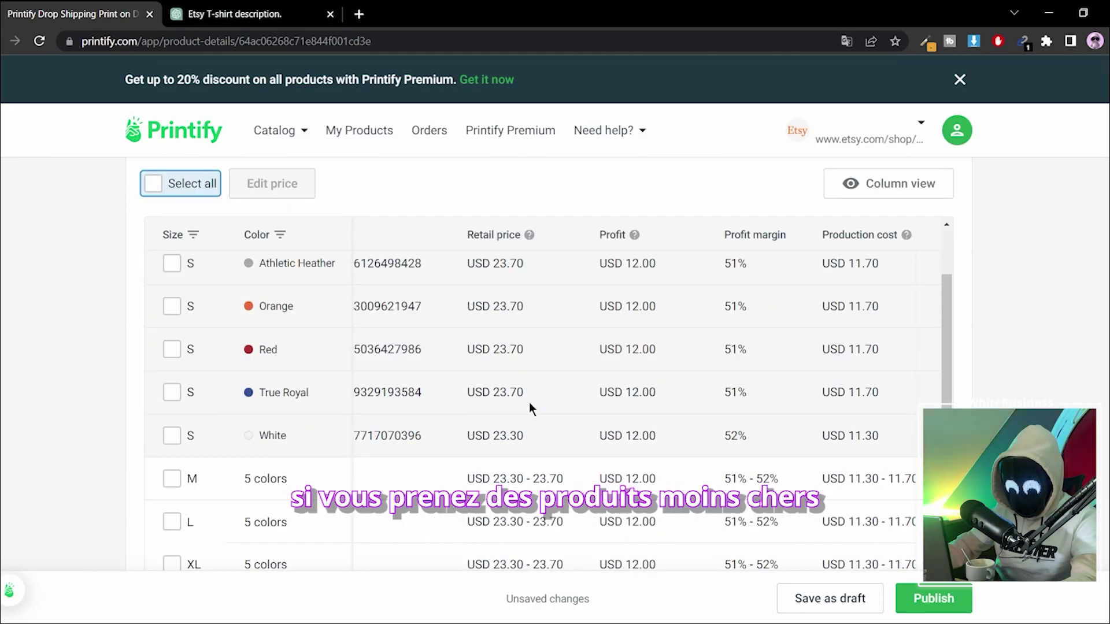
scroll(528, 401, "up", 3)
- Open the catalog's men's T-shirts in a new tab, and return to the product's prices and variants
left_click(274, 130)
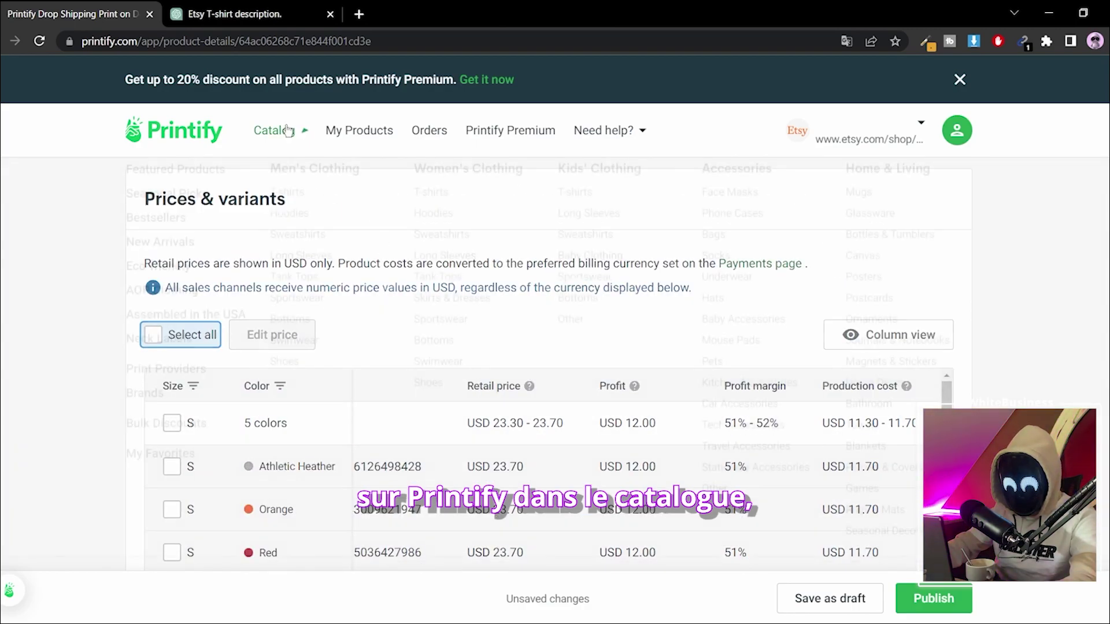
right_click(289, 206)
left_click(330, 224)
key("ctrl+Tab")
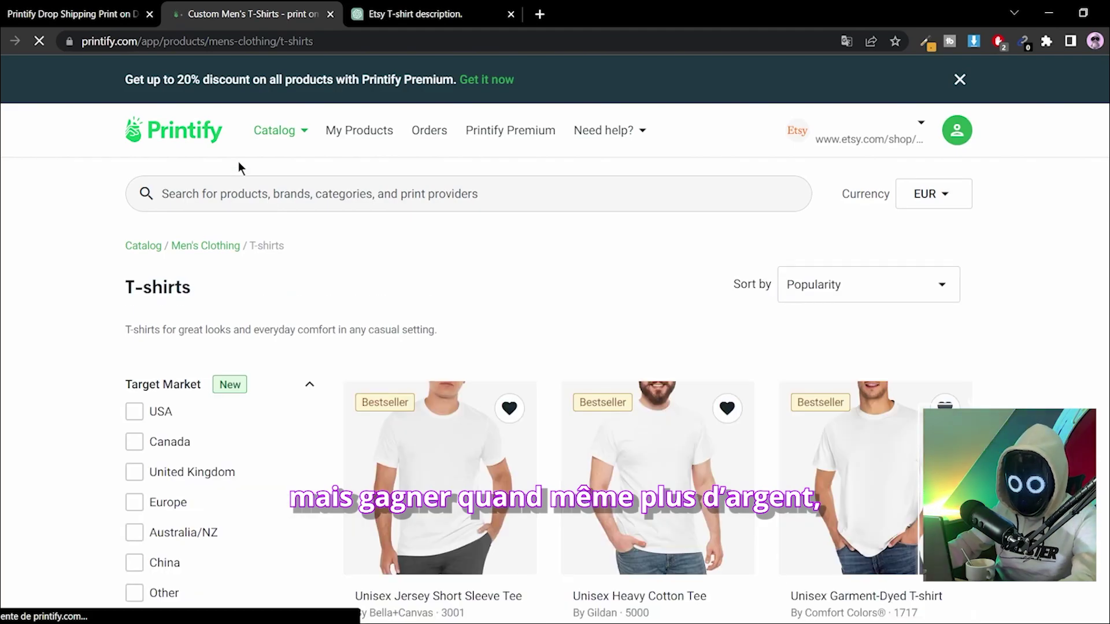
left_click(58, 18)
scroll(719, 245, "down", 5)
scroll(592, 429, "up", 4)
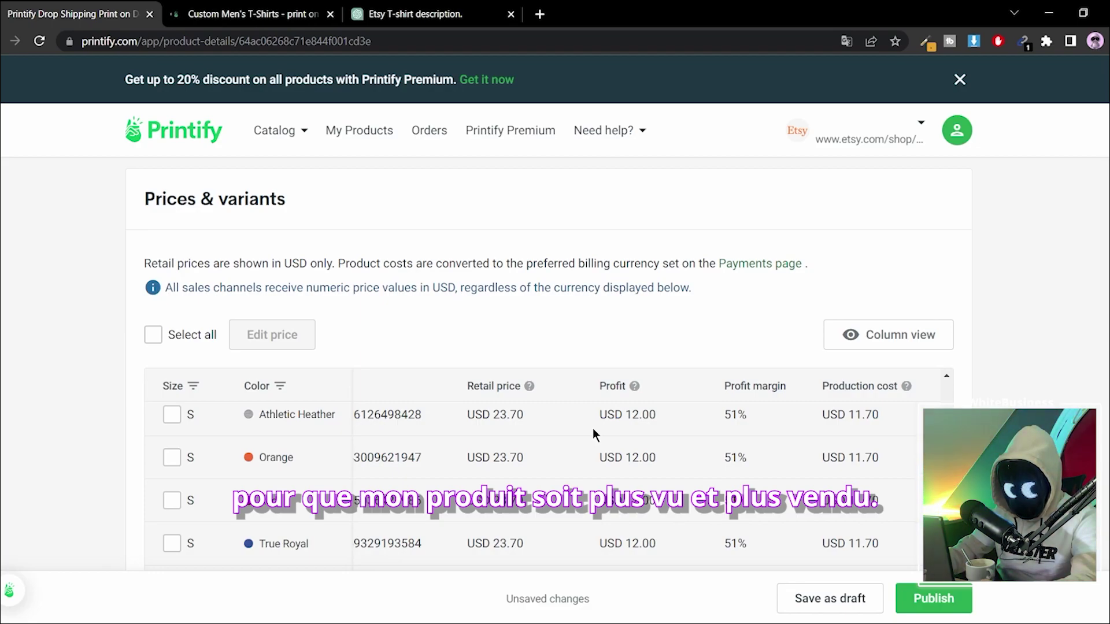
- Enable Hide in store and set the variant visibility to show all variants as available for purchase
scroll(592, 428, "down", 10)
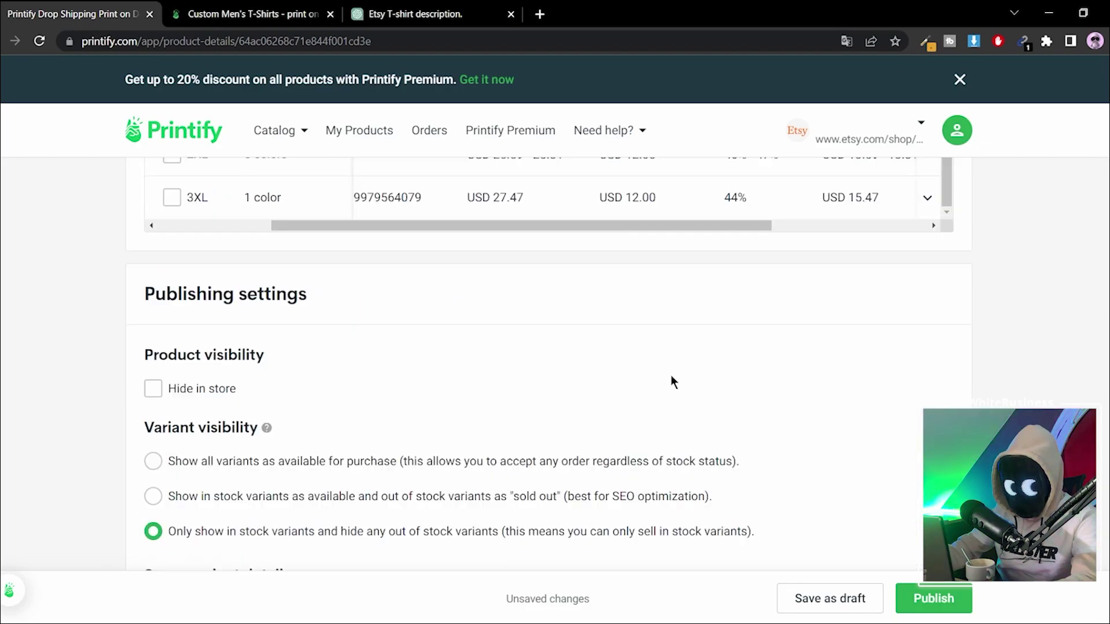
left_click(154, 390)
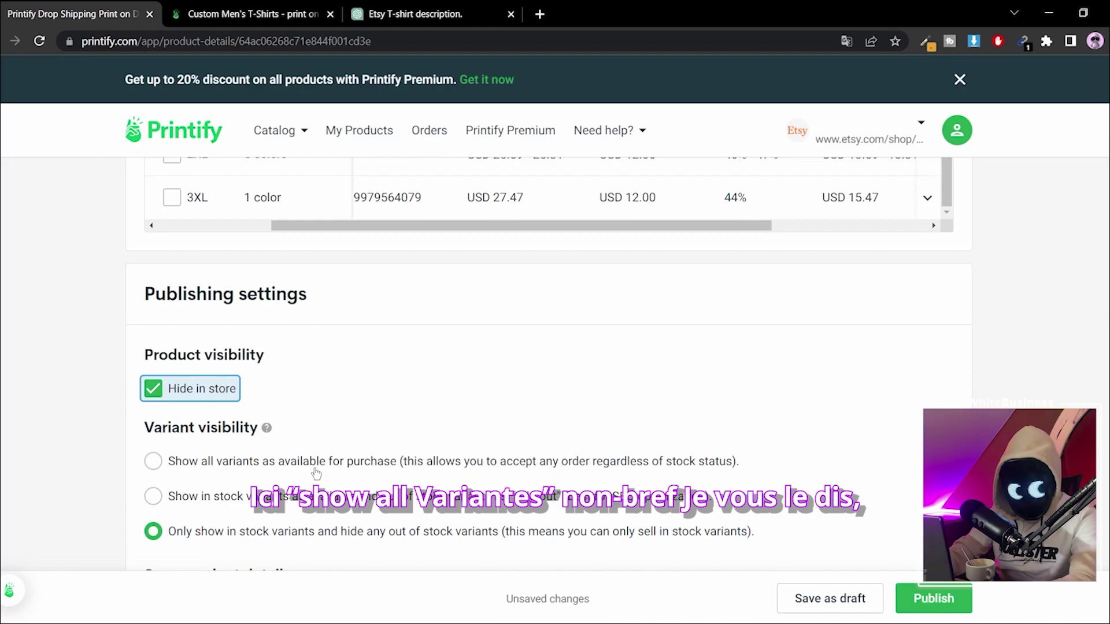
scroll(370, 486, "up", 4)
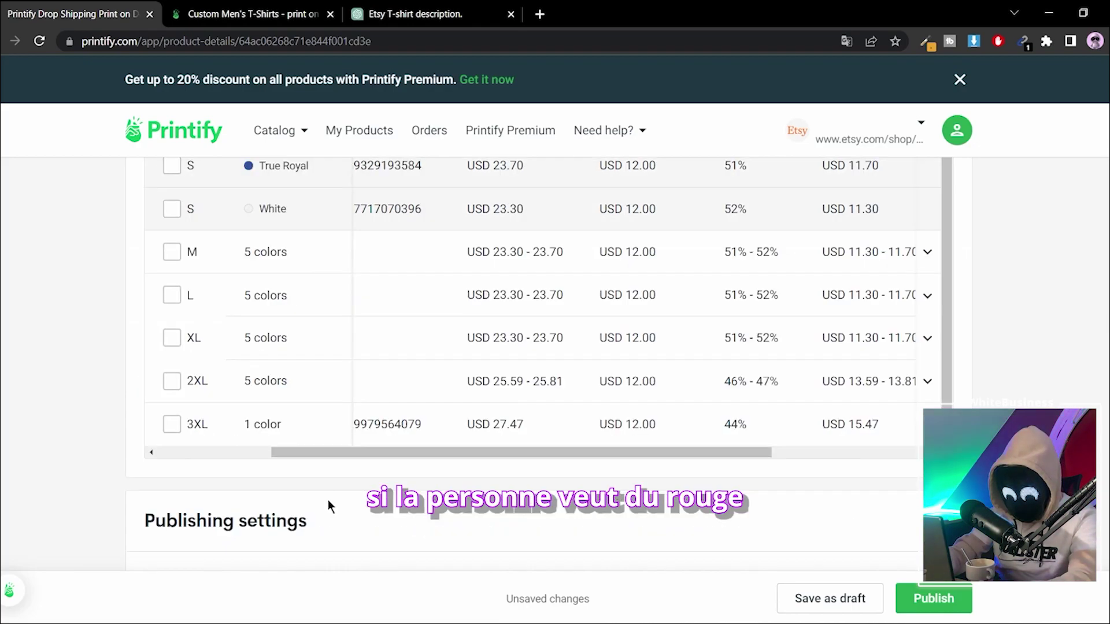
scroll(330, 505, "down", 2)
scroll(292, 520, "up", 3)
scroll(323, 386, "down", 5)
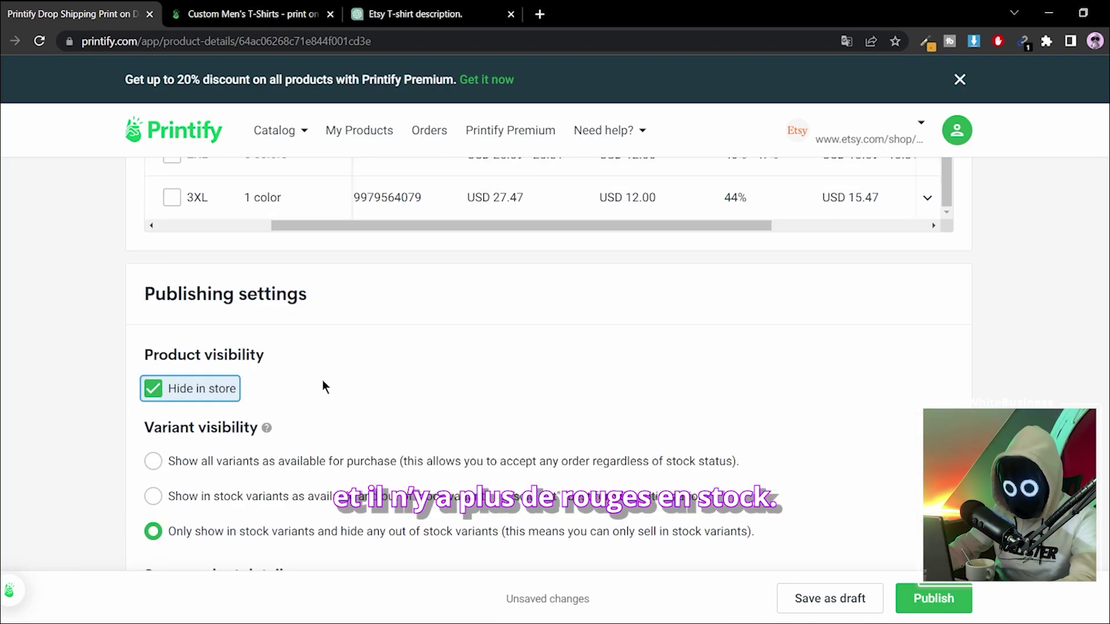
left_click(290, 465)
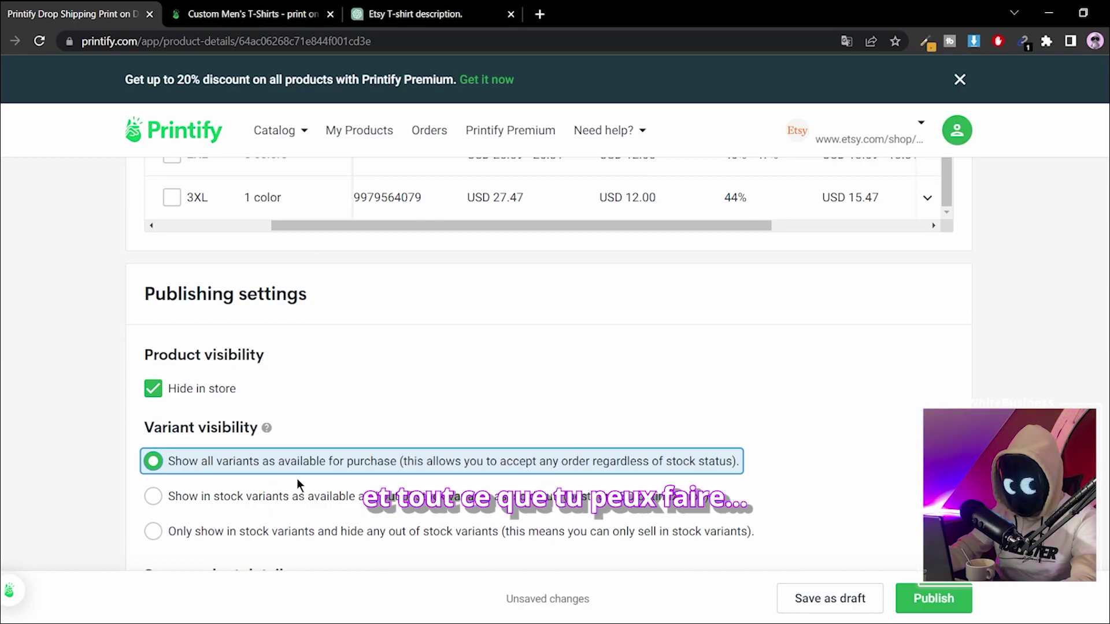
left_click(263, 504)
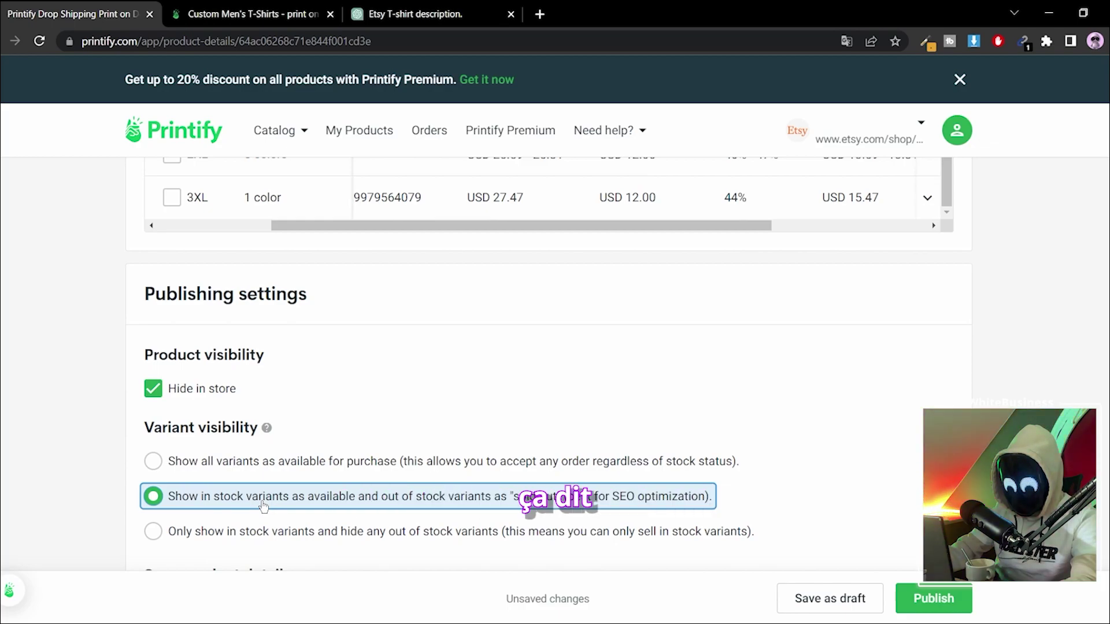
left_click(227, 537)
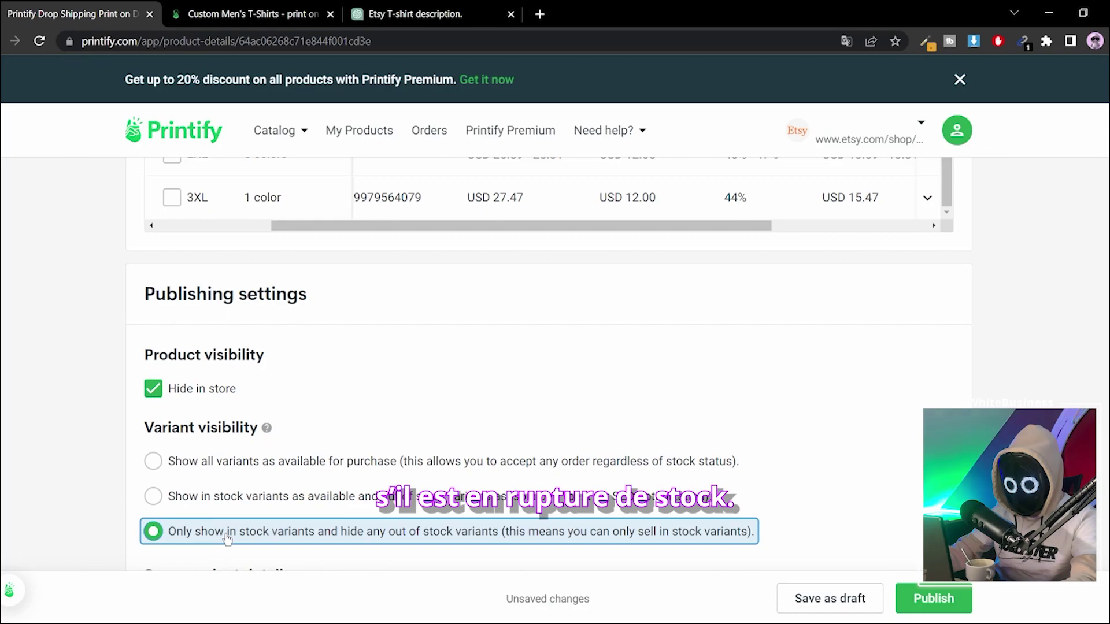
left_click(294, 497)
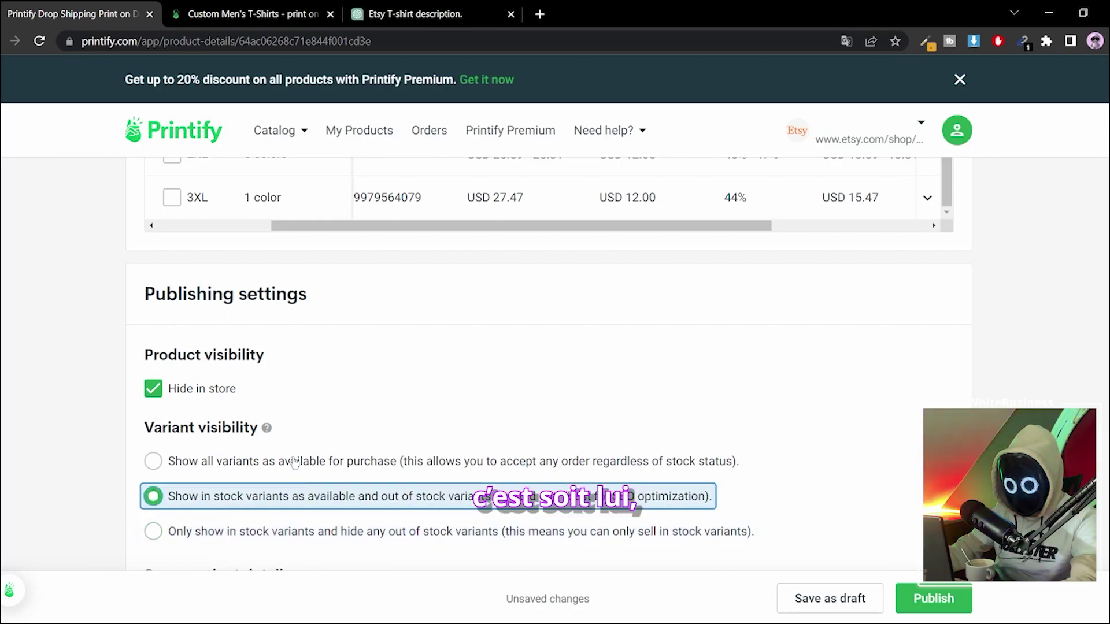
left_click(295, 461)
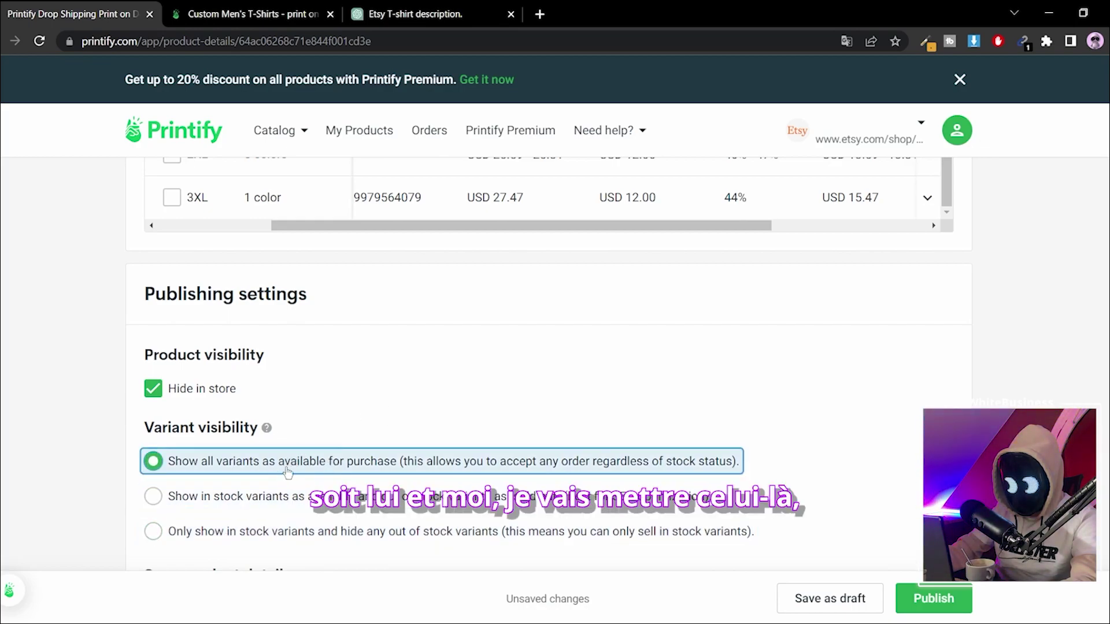
- Look over the listing details and publishing settings once more, and publish the T-shirt to the Etsy store
scroll(294, 462, "down", 4)
scroll(314, 450, "up", 10)
scroll(248, 490, "up", 12)
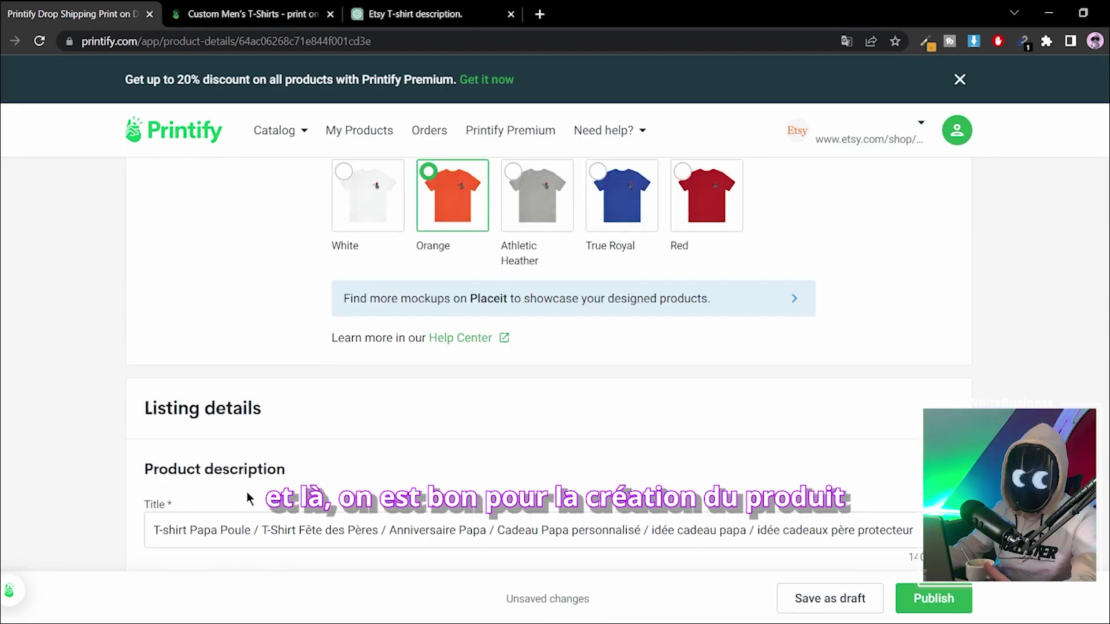
scroll(247, 491, "down", 5)
scroll(246, 491, "down", 15)
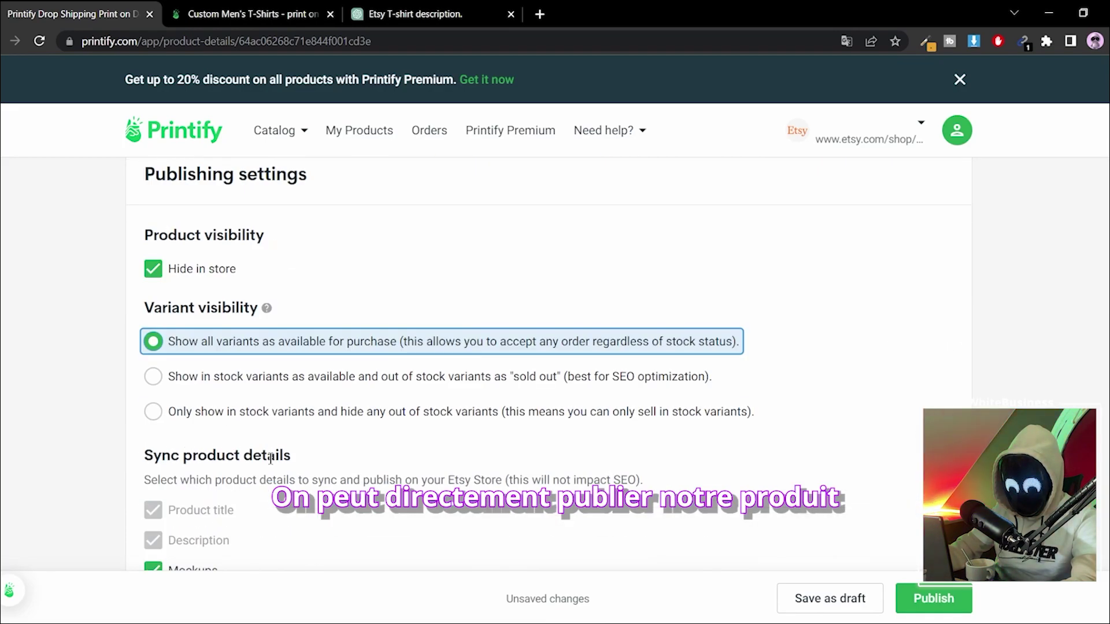
left_click(908, 590)
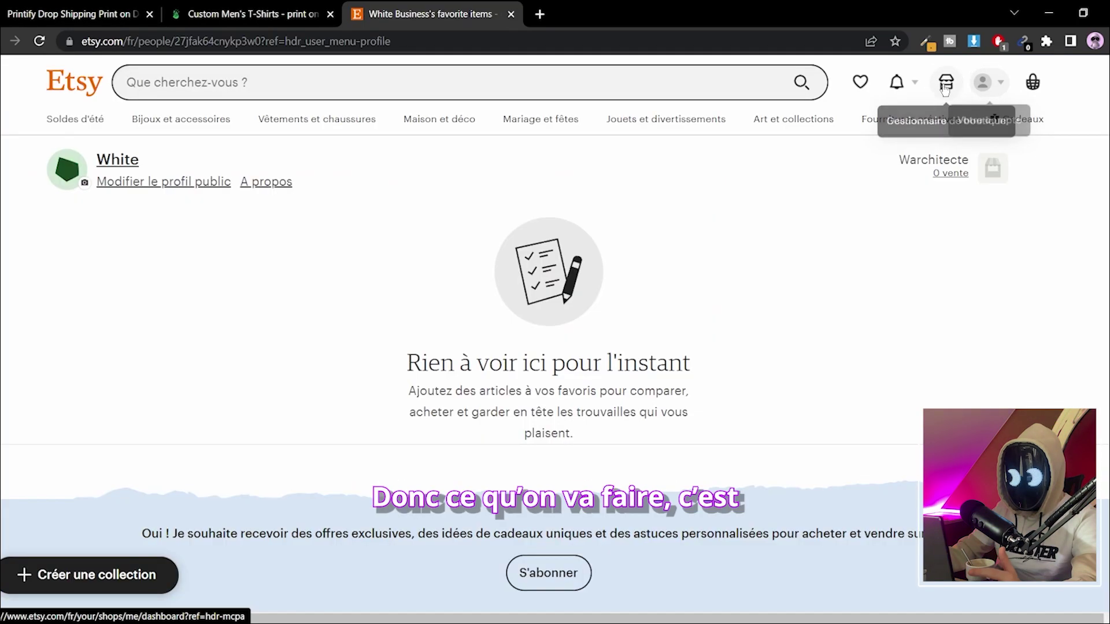
- Open the Etsy shop manager's draft listings and open the "T-shirt Papa Poule" draft for editing
left_click(945, 87)
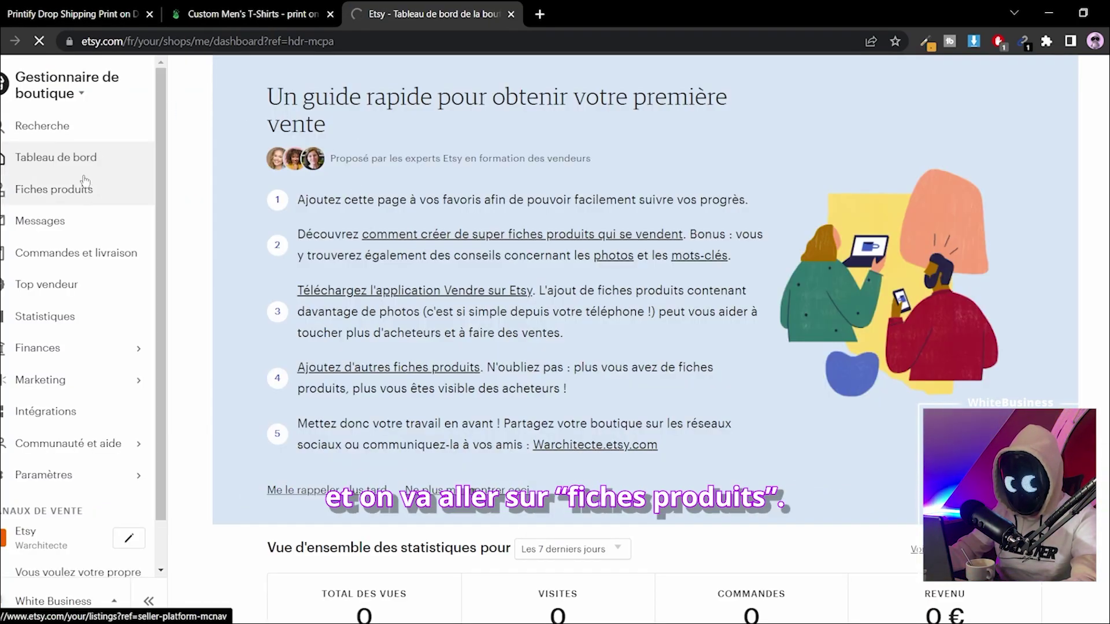
left_click(75, 197)
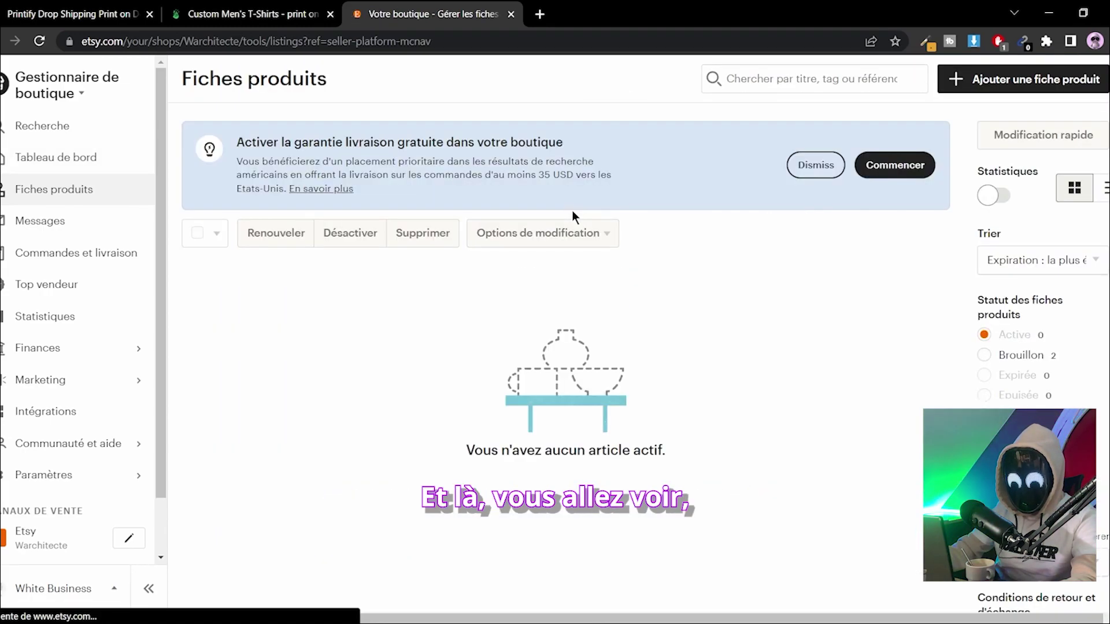
left_click(1015, 355)
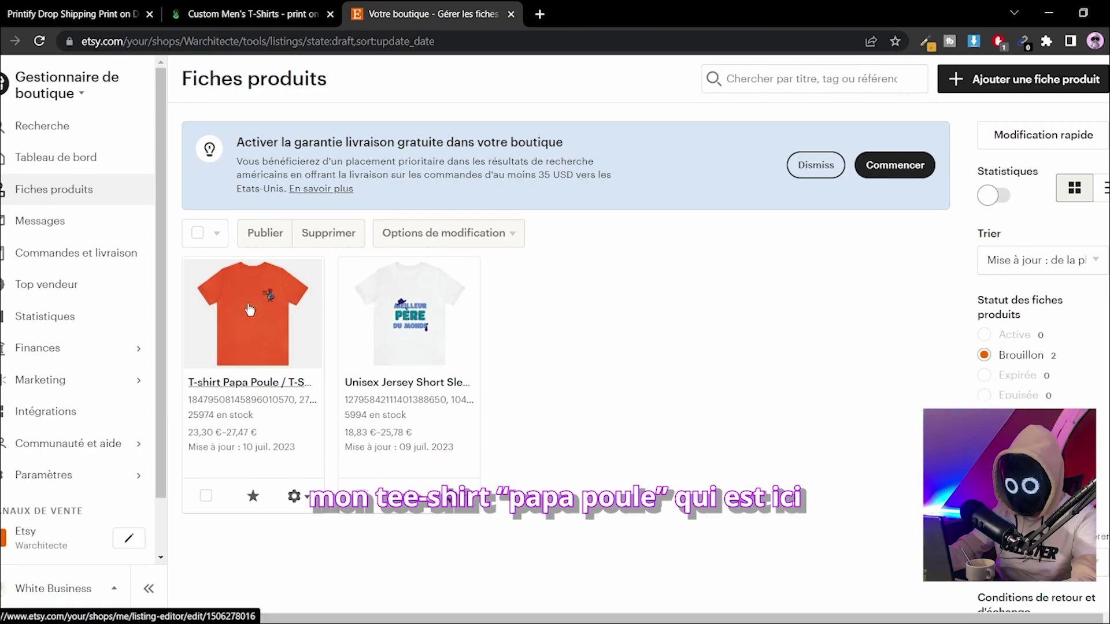
left_click(253, 321)
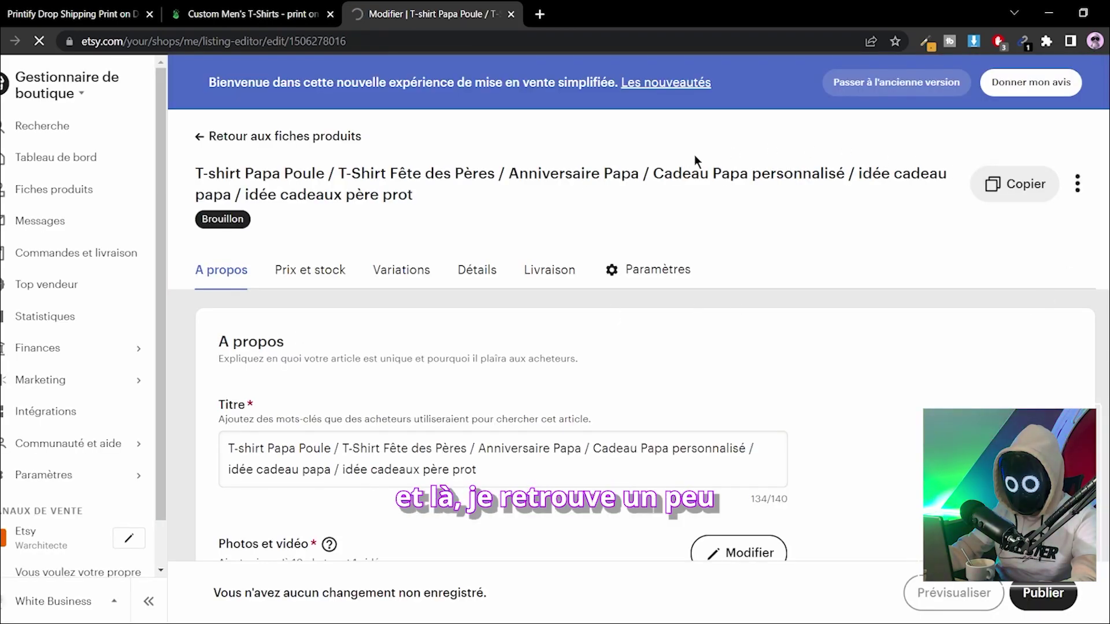
- Edit the end of the listing title so its last phrase reads "idée cadeau père protecteur"
scroll(758, 377, "down", 5)
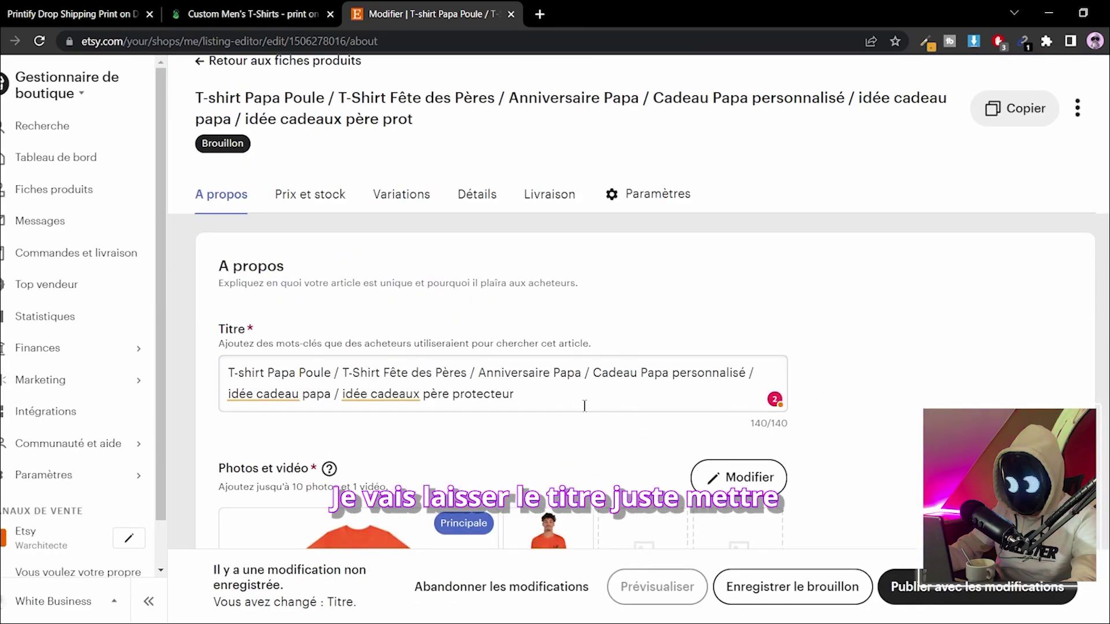
left_click(419, 394)
scroll(525, 380, "down", 1)
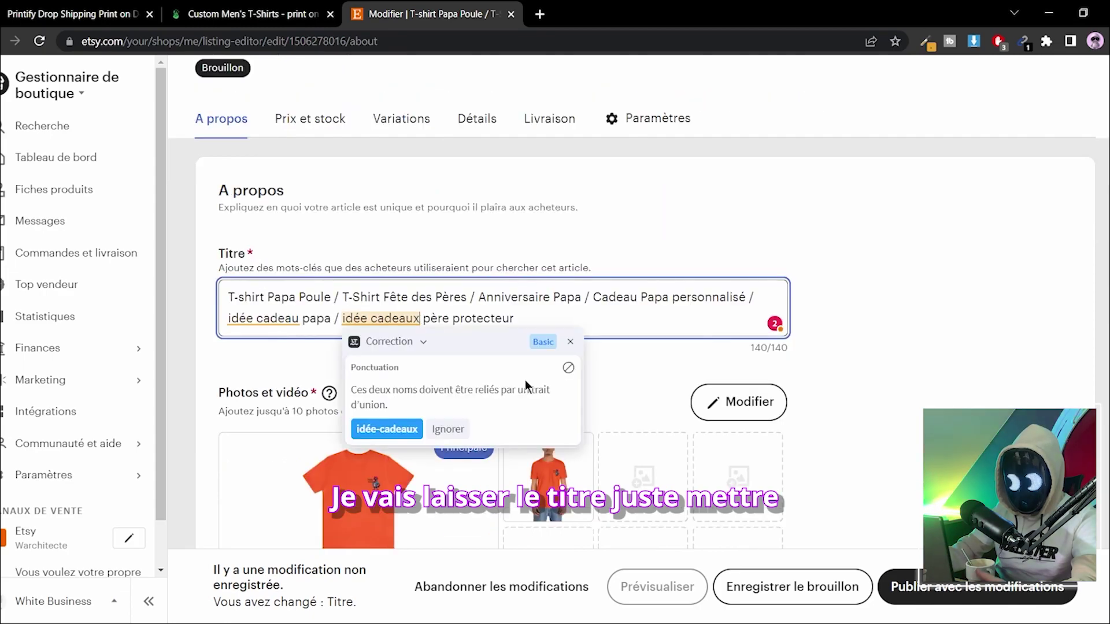
key("BackSpace")
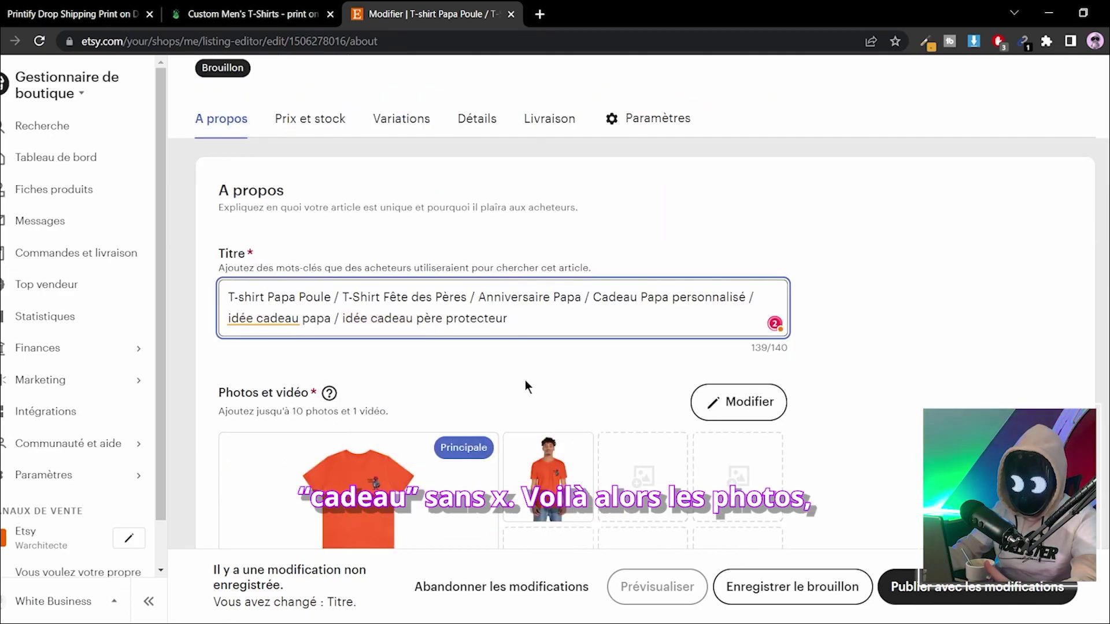
left_click(502, 345)
scroll(553, 344, "down", 2)
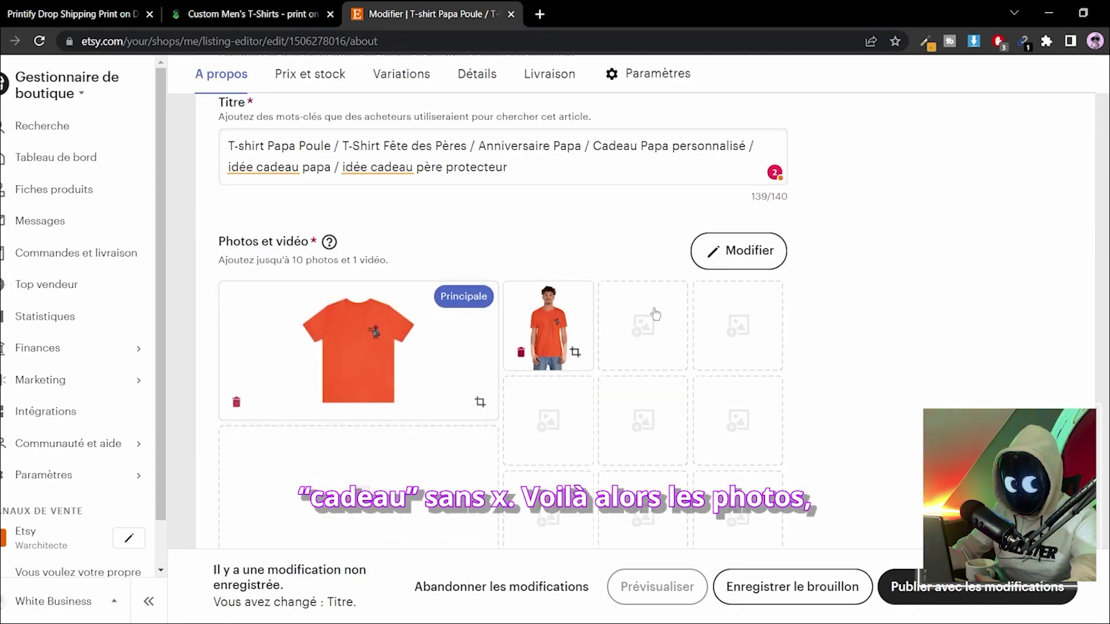
- Adjust the main photo's preview by zooming in fully and framing the rooster design near the centre, and apply the changes
scroll(656, 314, "down", 3)
scroll(681, 302, "up", 3)
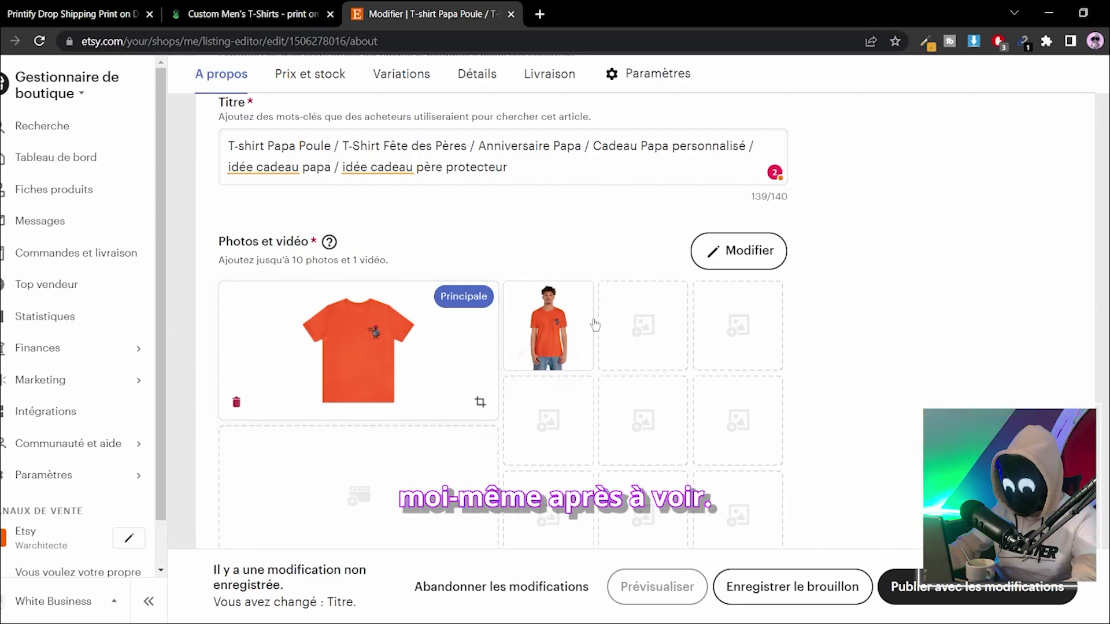
scroll(567, 317, "down", 6)
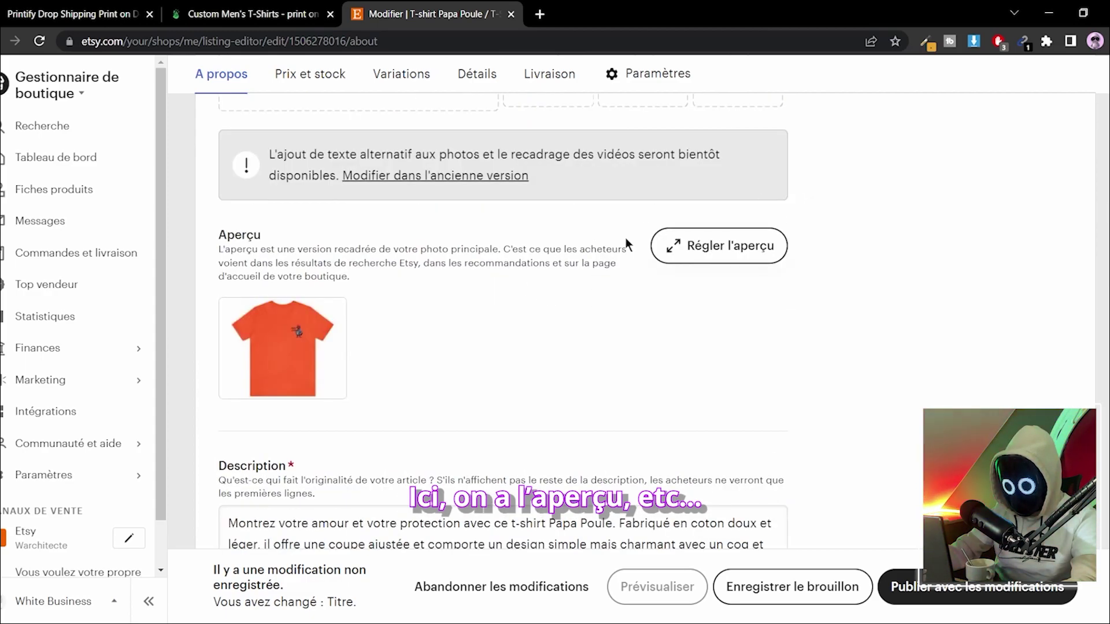
scroll(675, 312, "down", 1)
left_click(717, 174)
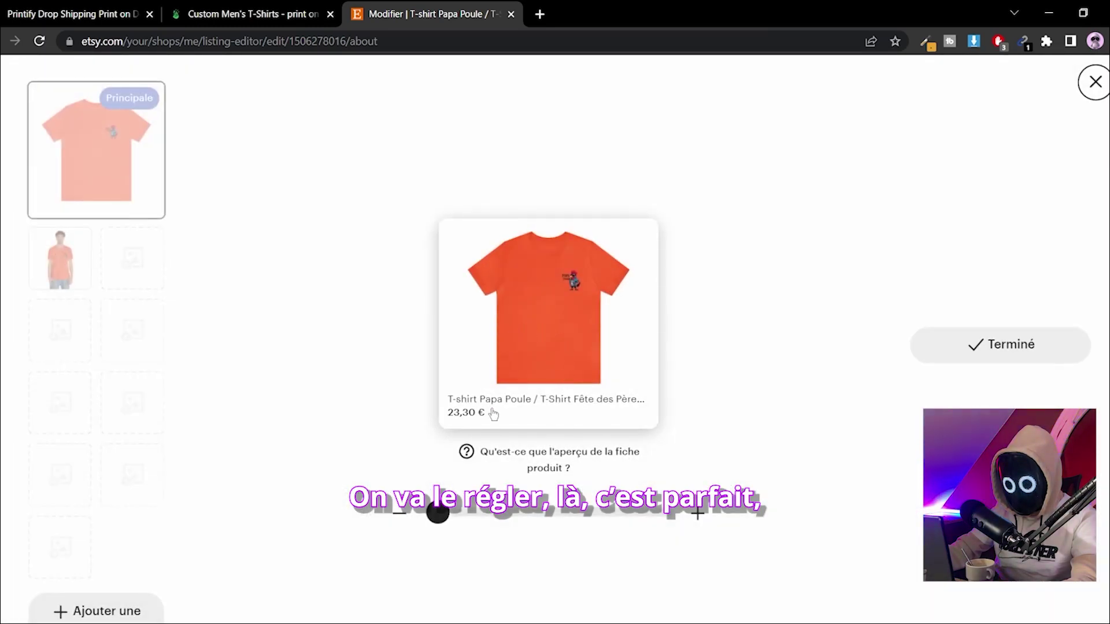
left_click_drag(438, 513, 659, 513)
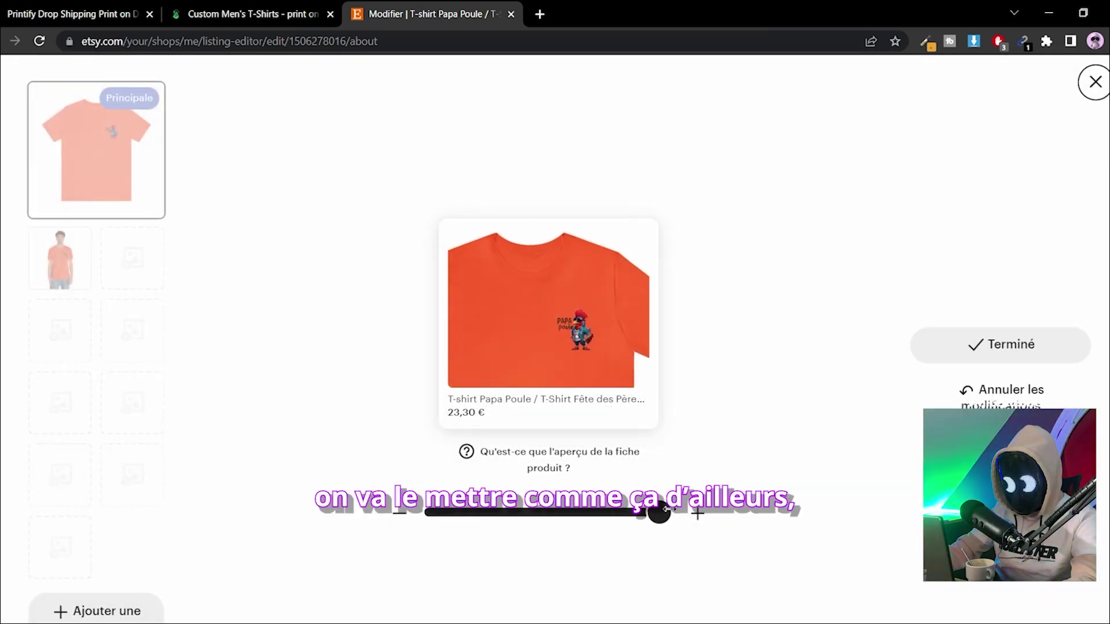
left_click_drag(601, 345, 577, 320)
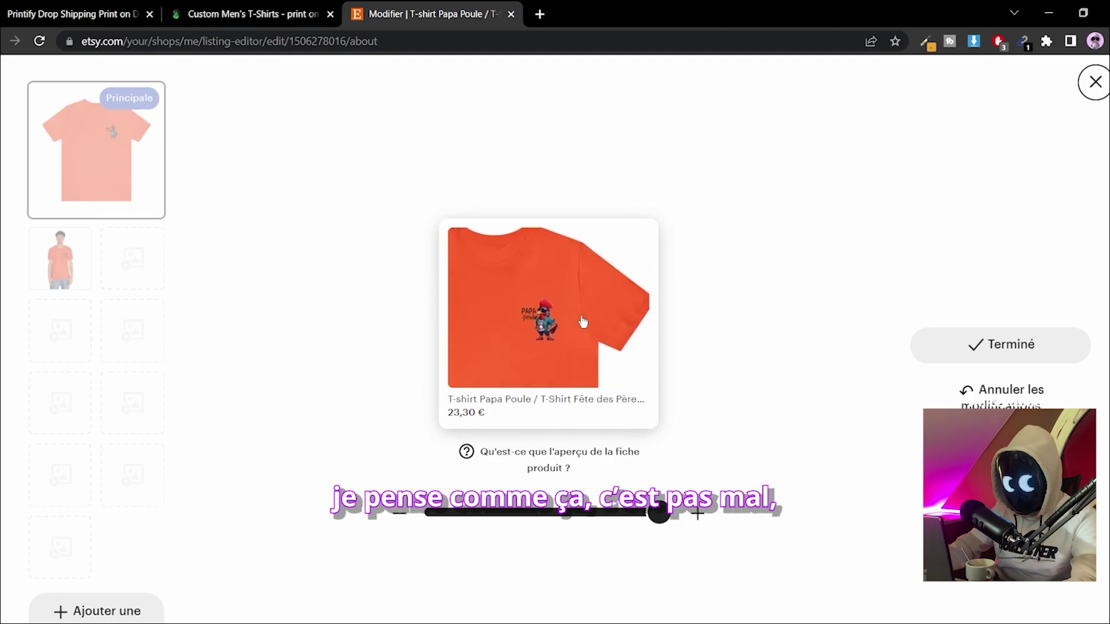
left_click(925, 342)
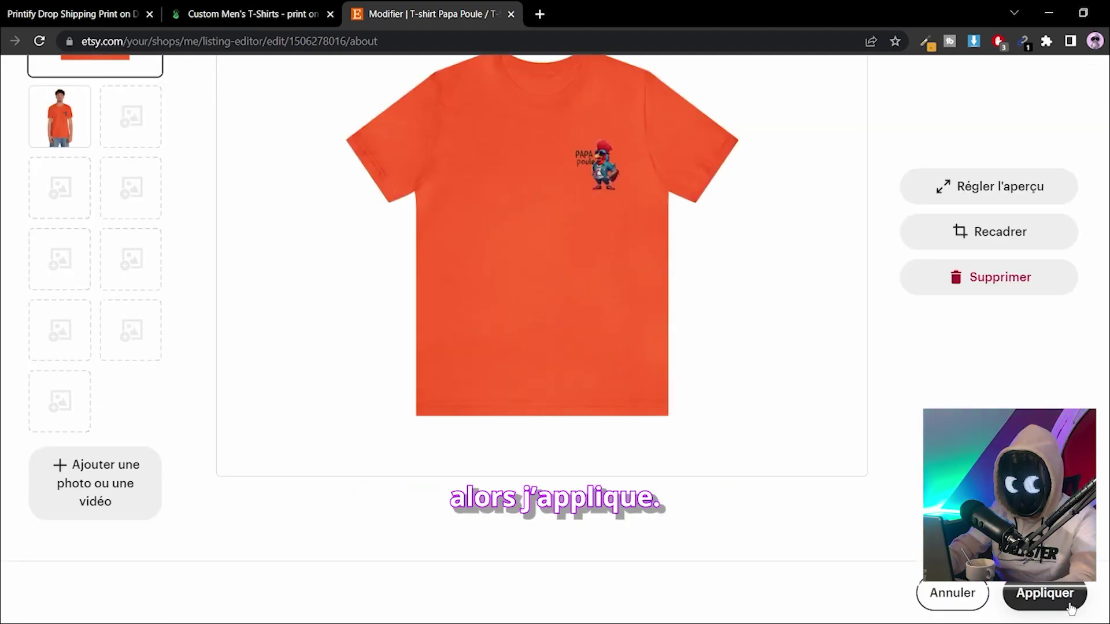
left_click(1041, 595)
- Review the listing's description, personalisation option and adjusted photo preview
scroll(388, 259, "down", 10)
scroll(372, 289, "down", 6)
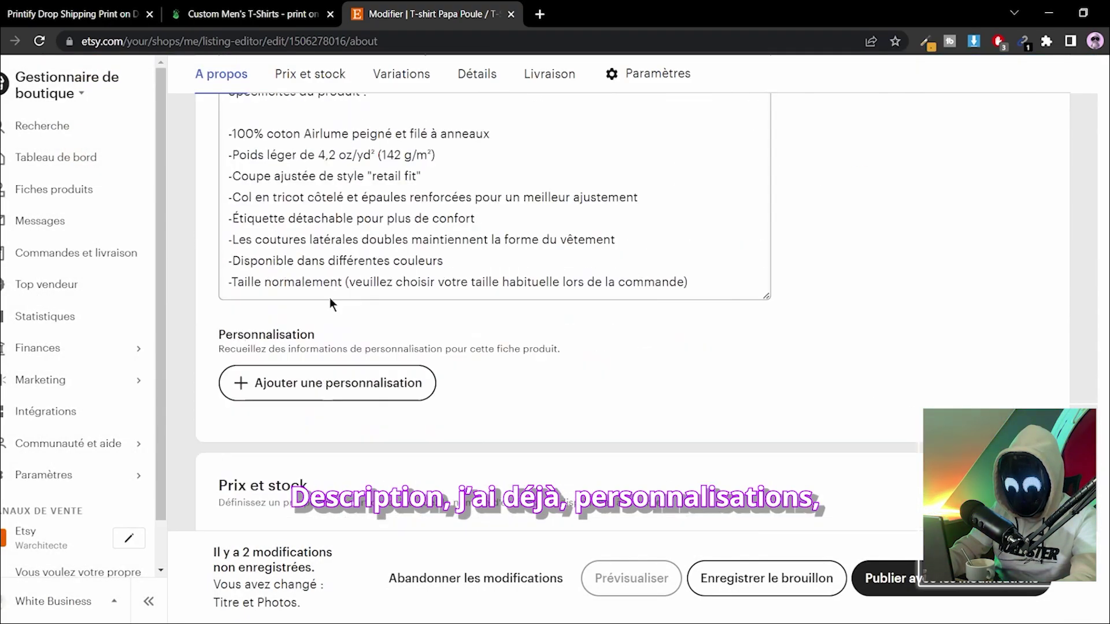
scroll(356, 315, "up", 1)
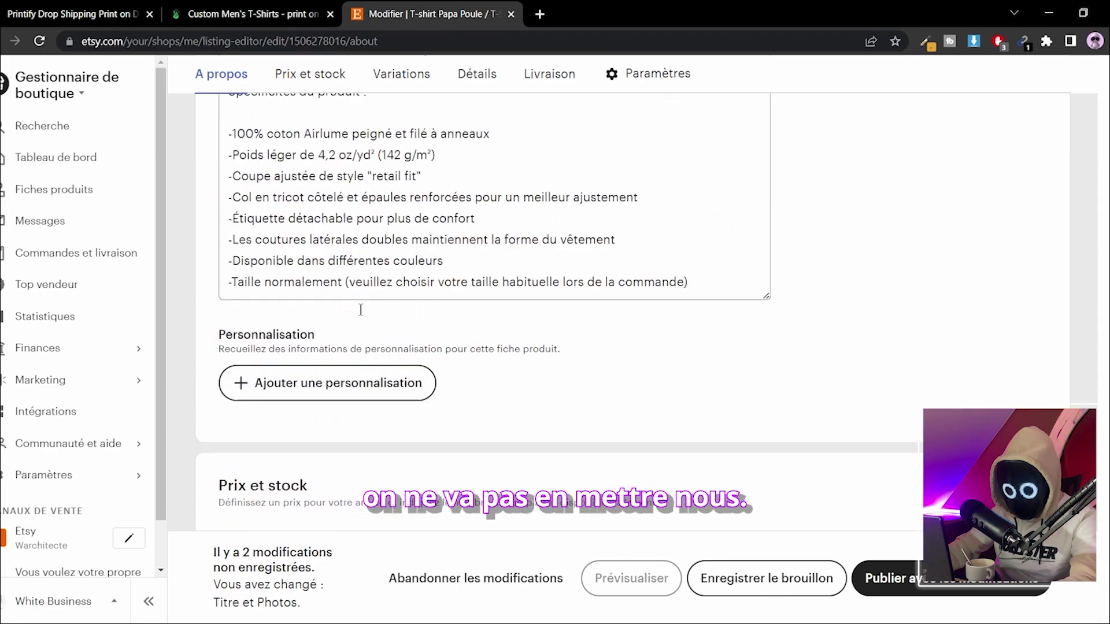
scroll(305, 146, "down", 4)
scroll(362, 312, "up", 8)
scroll(354, 383, "up", 4)
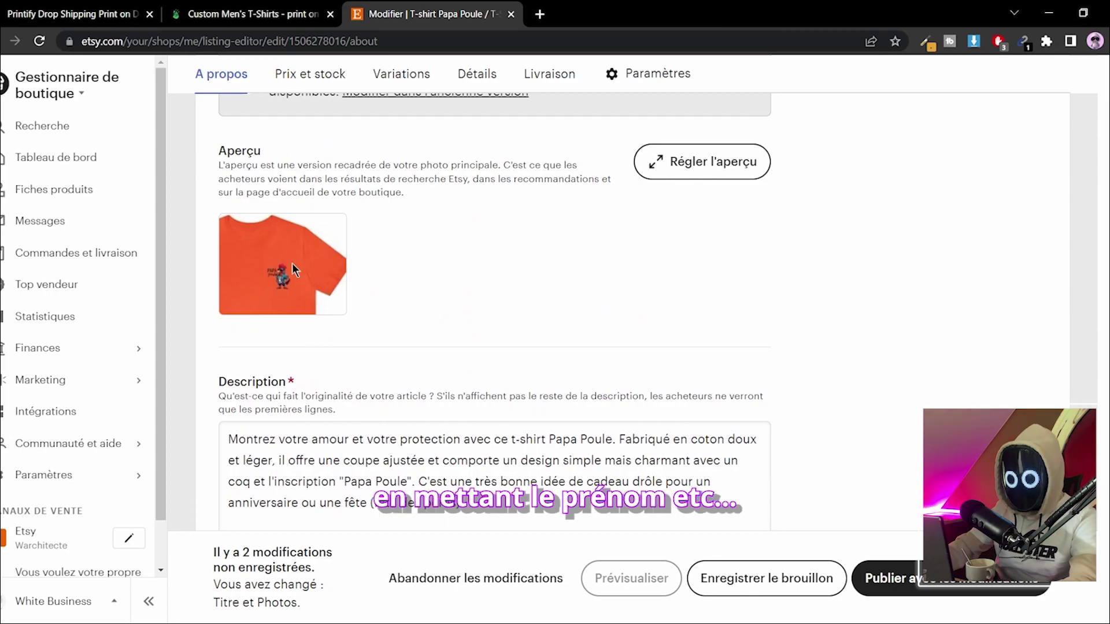
scroll(289, 323, "down", 10)
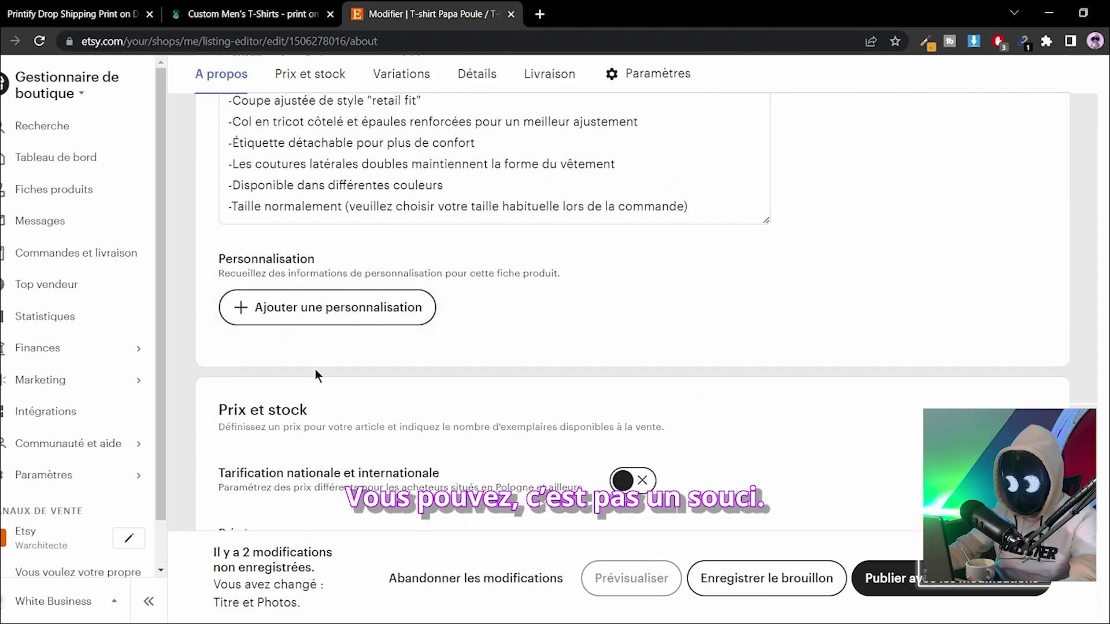
- Check the prices, stock quantities and availability of every colour and size in the variations table
scroll(315, 369, "down", 8)
scroll(816, 312, "down", 8)
left_click(719, 348)
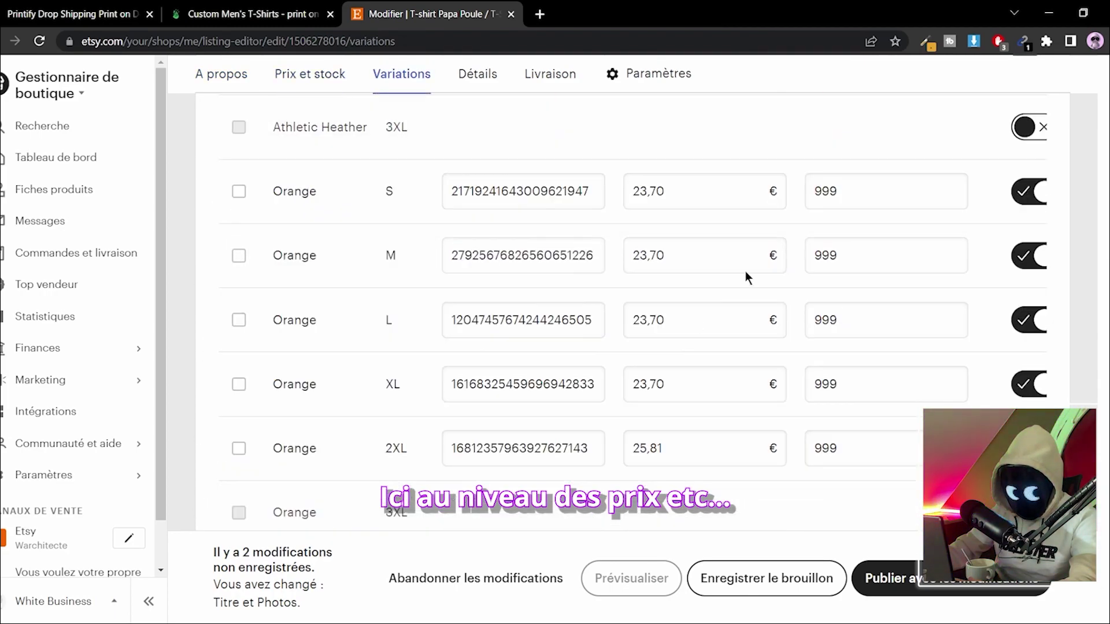
scroll(745, 273, "down", 7)
scroll(829, 209, "down", 15)
scroll(831, 223, "up", 15)
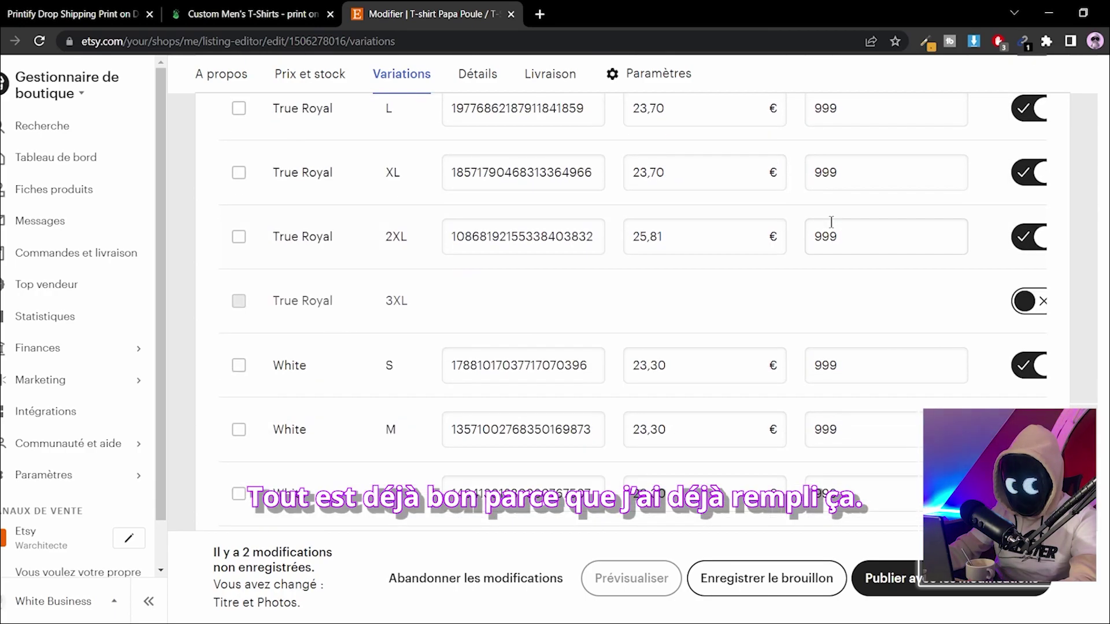
scroll(831, 223, "up", 15)
scroll(817, 241, "down", 20)
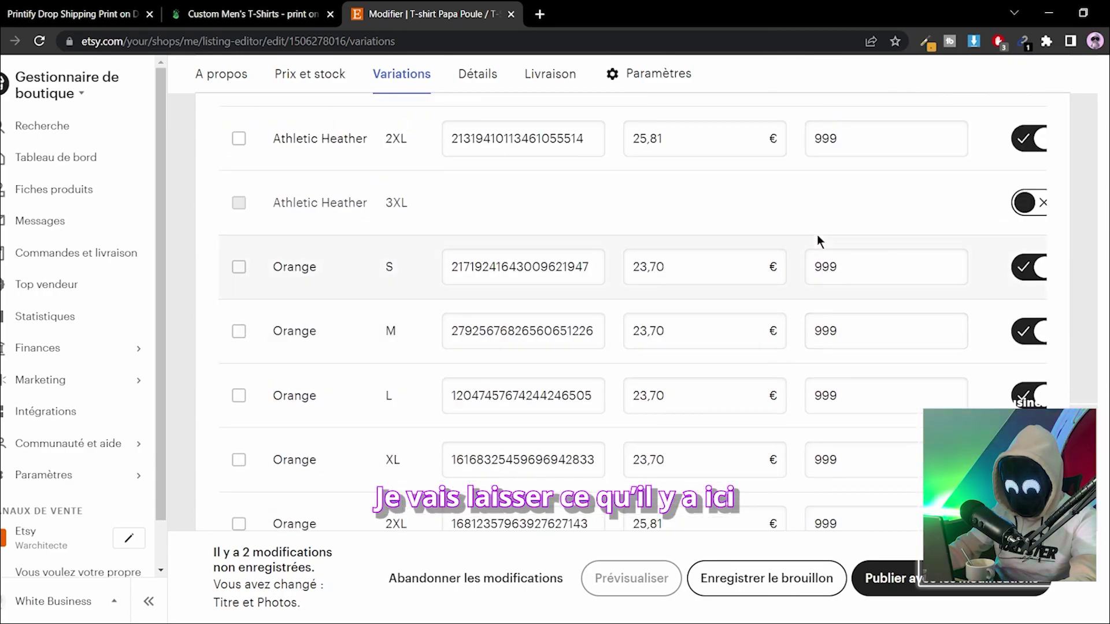
- In the listing's main details, set the maker to "Une autre personne ou entreprise" and keep the production date as "Réalisé sur commande"
scroll(809, 239, "down", 10)
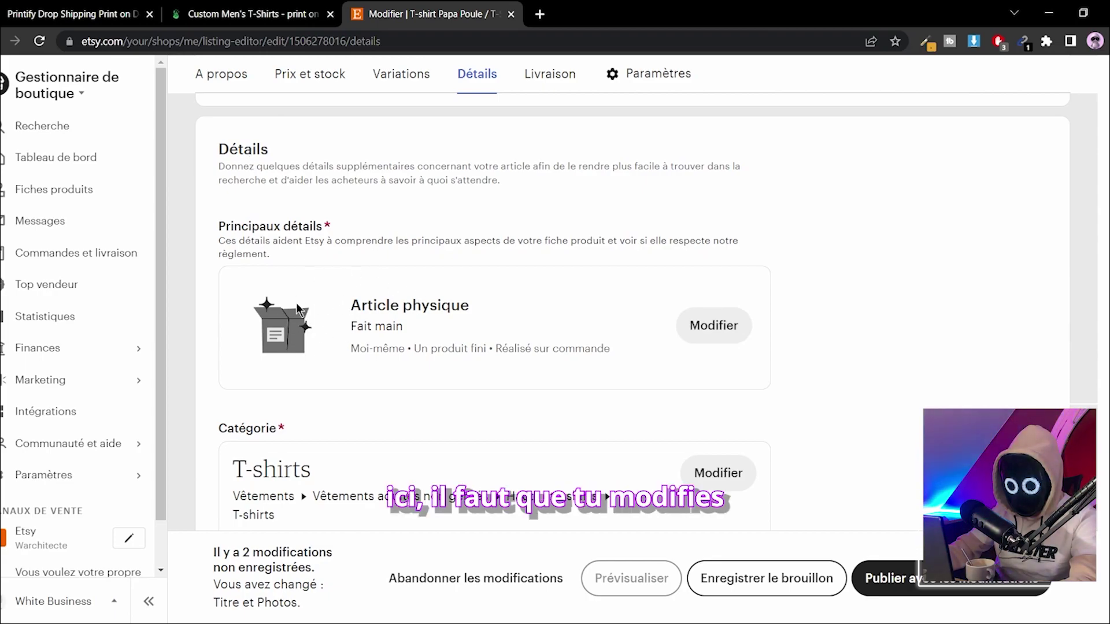
left_click(700, 317)
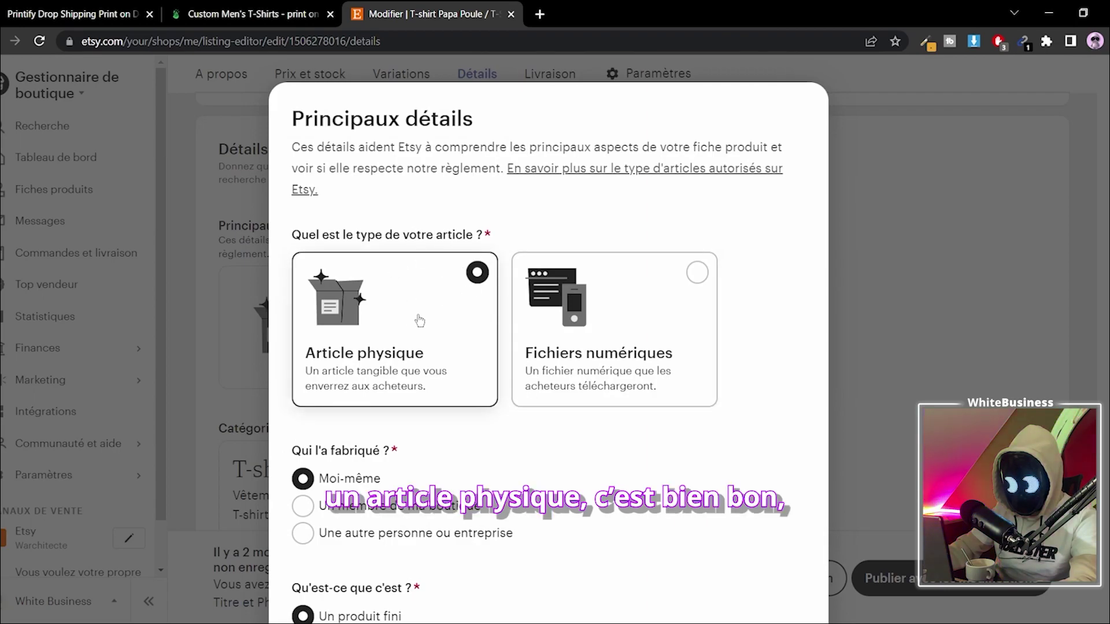
scroll(418, 225, "down", 1)
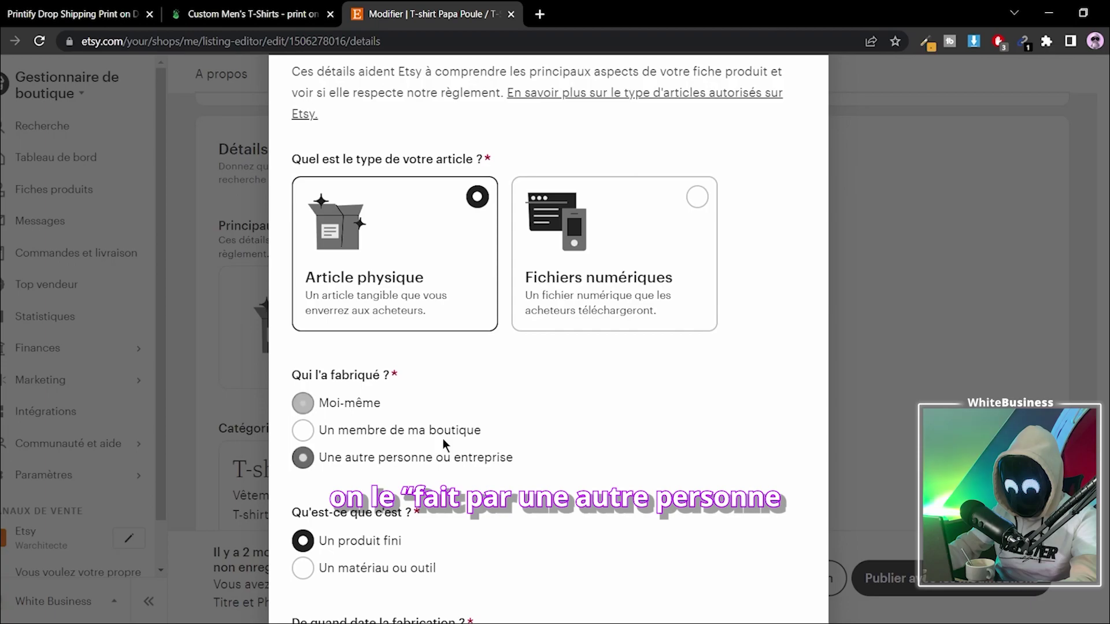
scroll(583, 384, "down", 1)
scroll(467, 394, "down", 1)
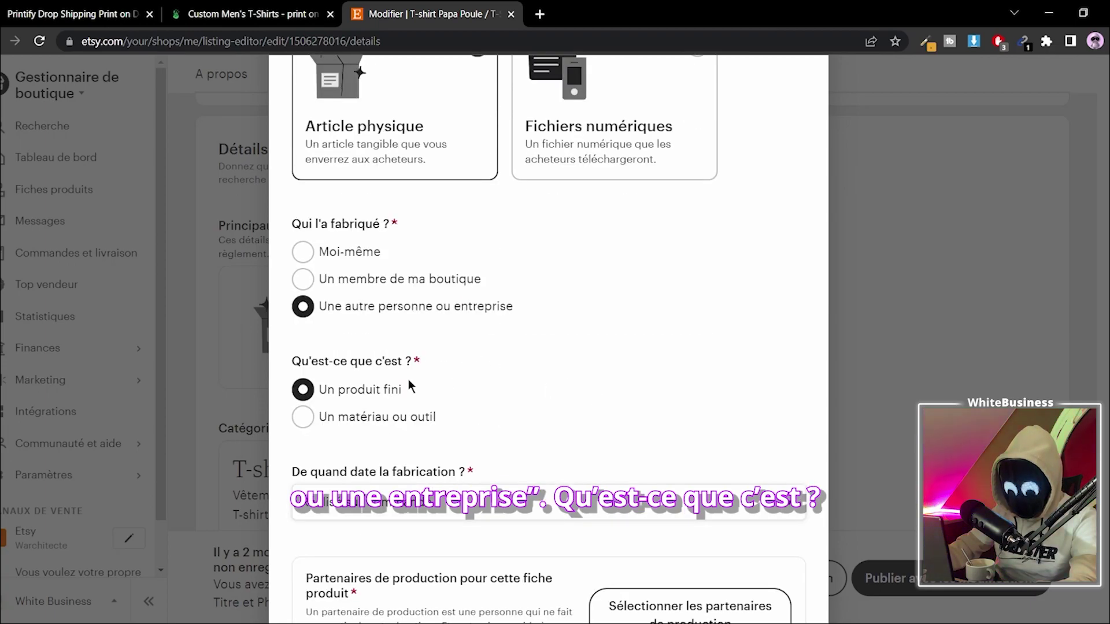
scroll(439, 516, "down", 2)
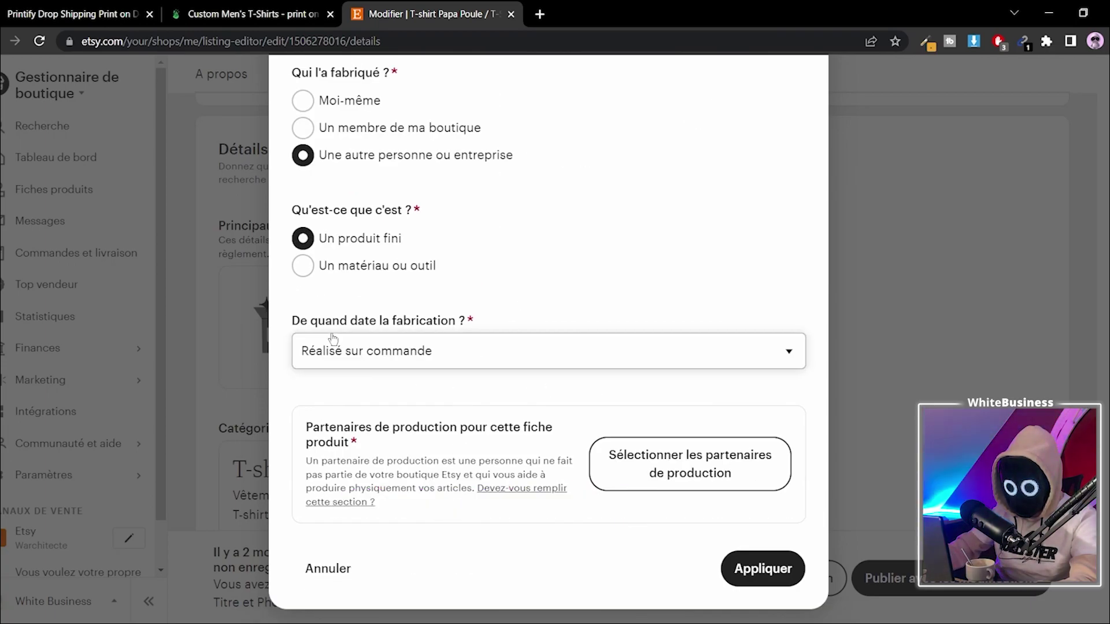
left_click(439, 350)
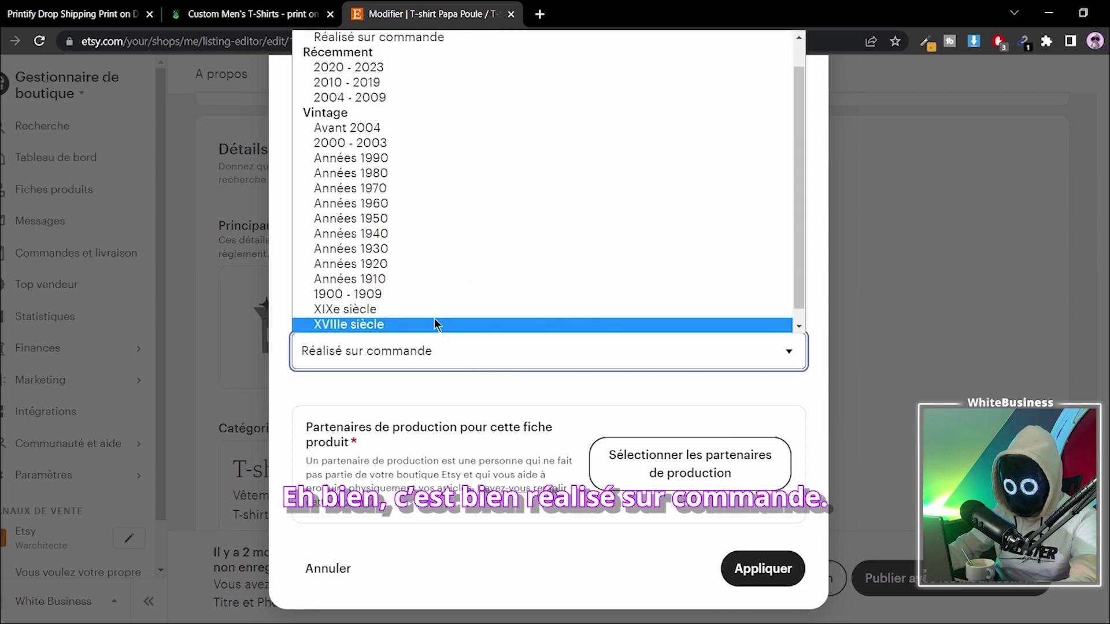
left_click(452, 73)
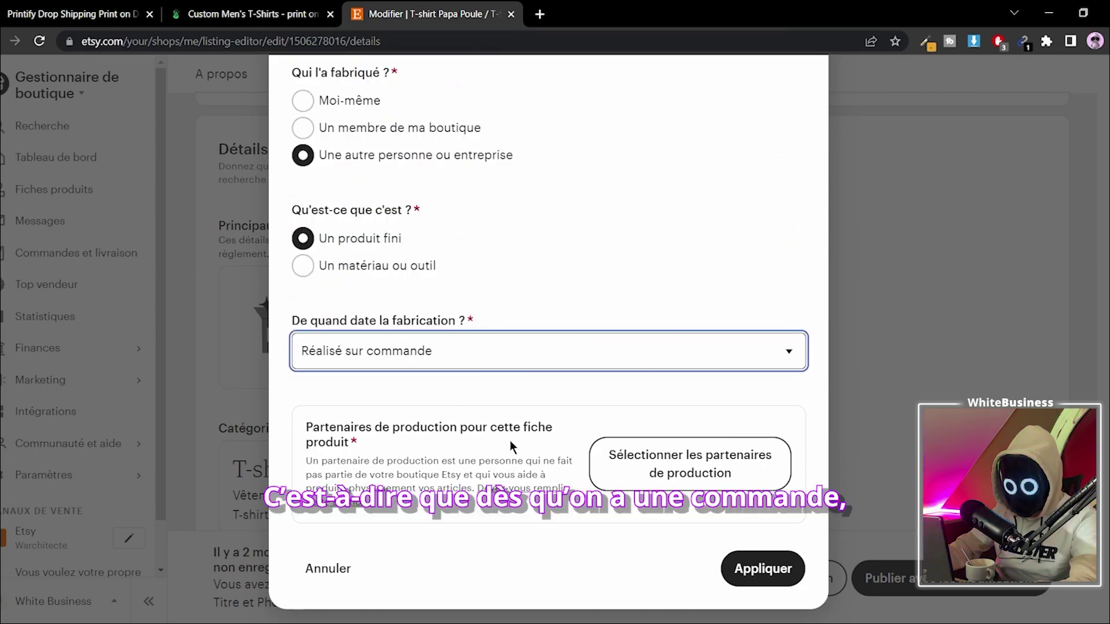
- Open the production partner selection for this listing, and open the shop's production partner settings in a new tab
scroll(300, 451, "down", 1)
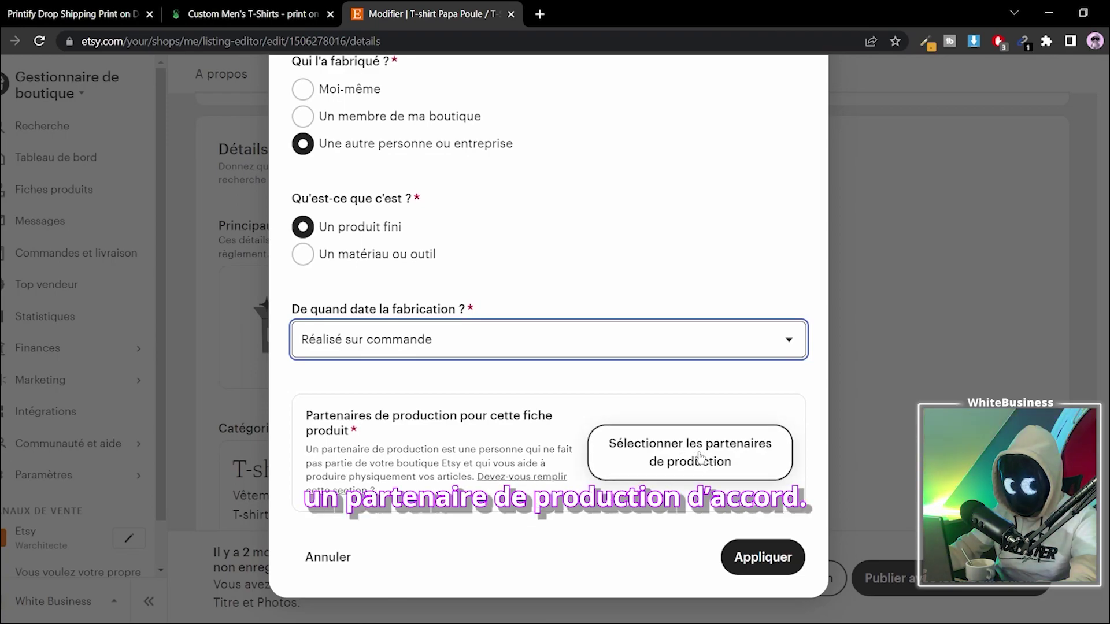
left_click(681, 451)
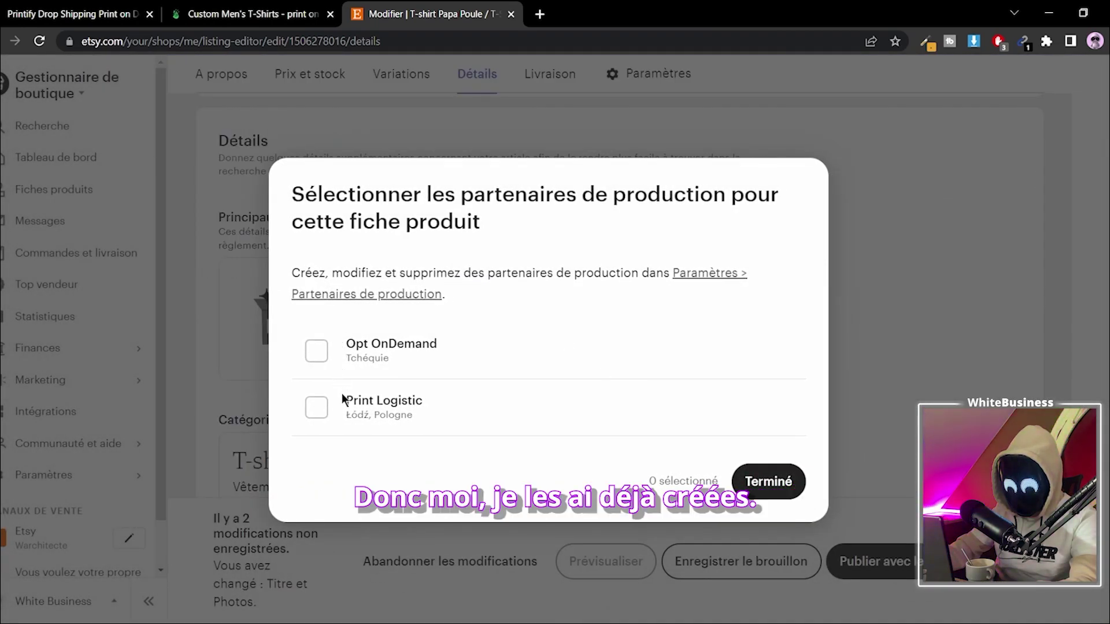
right_click(349, 293)
left_click(381, 304)
left_click(615, 2)
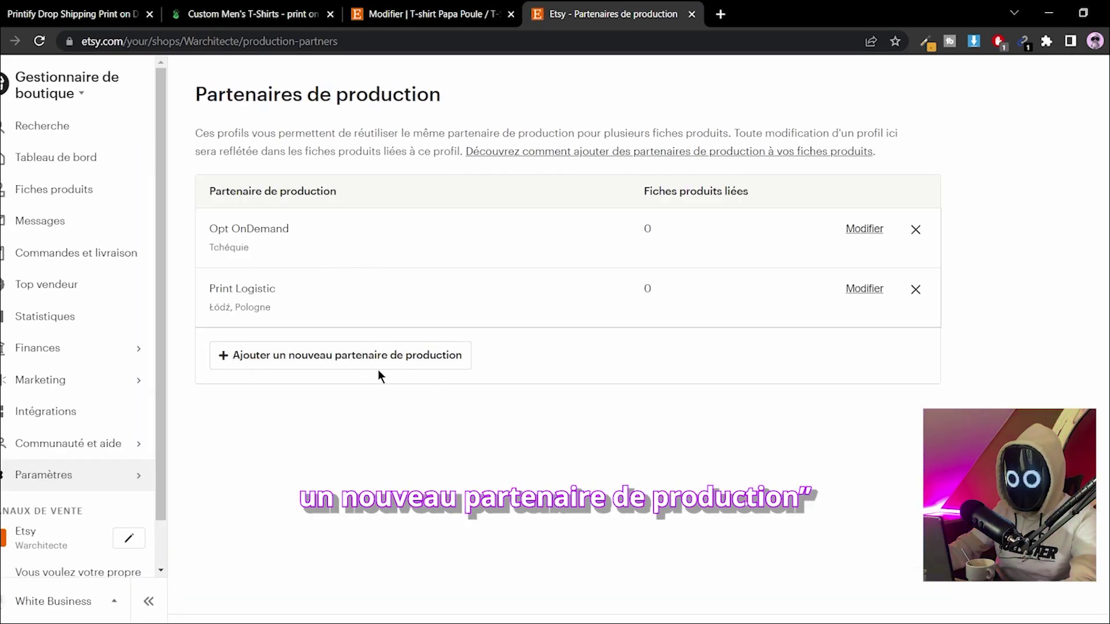
- Examine the name, location and description fields of the new production partner form, and close it without adding a partner
left_click(293, 368)
left_click(517, 311)
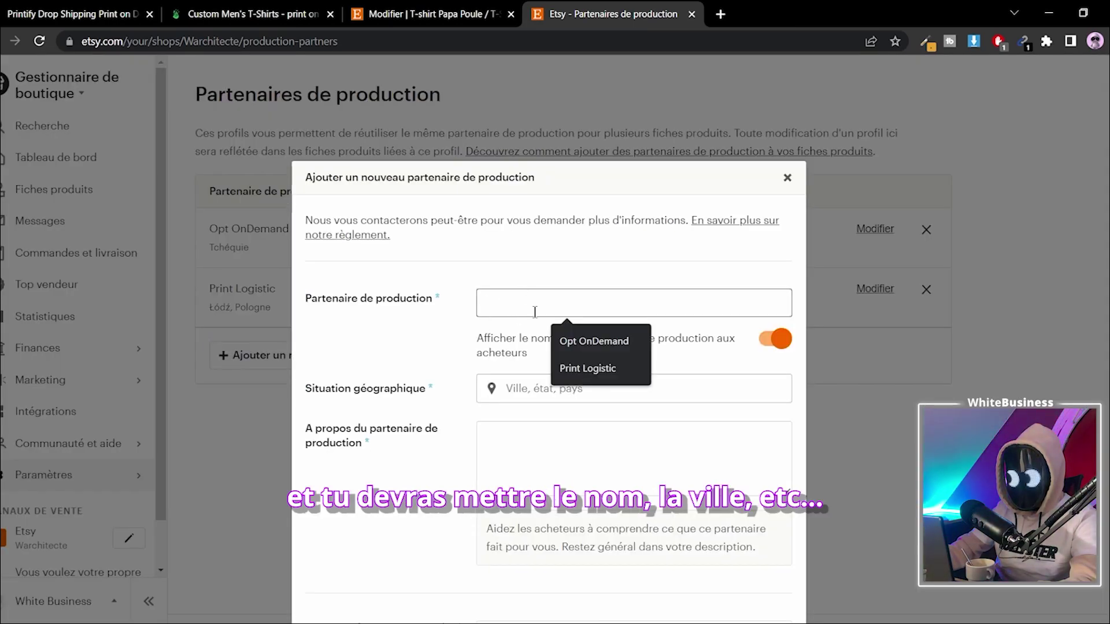
left_click(537, 451)
scroll(578, 451, "down", 1)
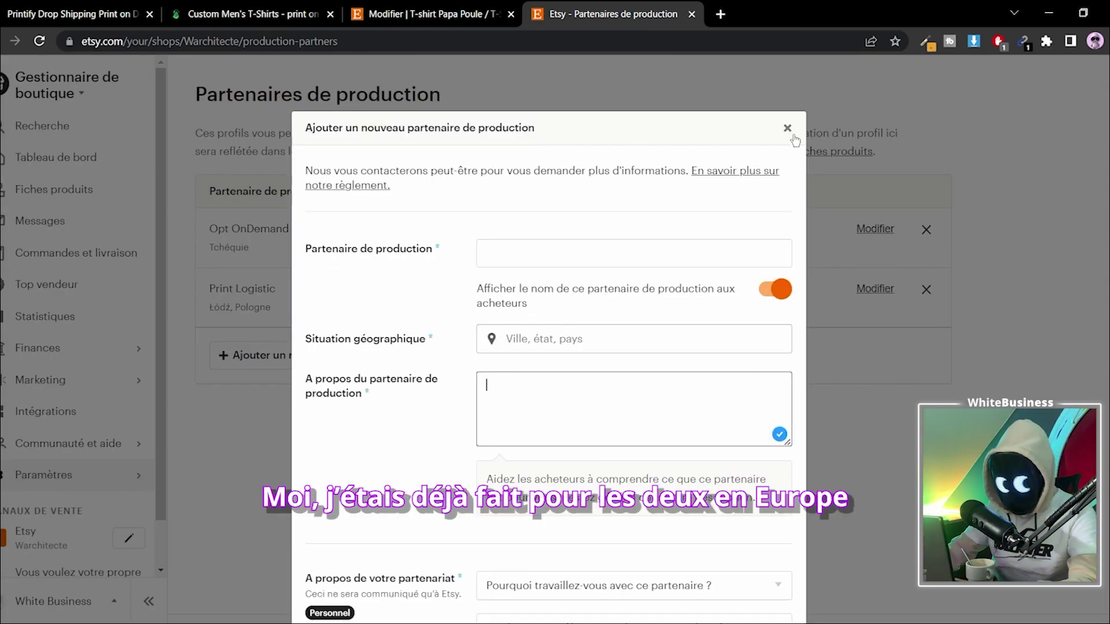
left_click(792, 133)
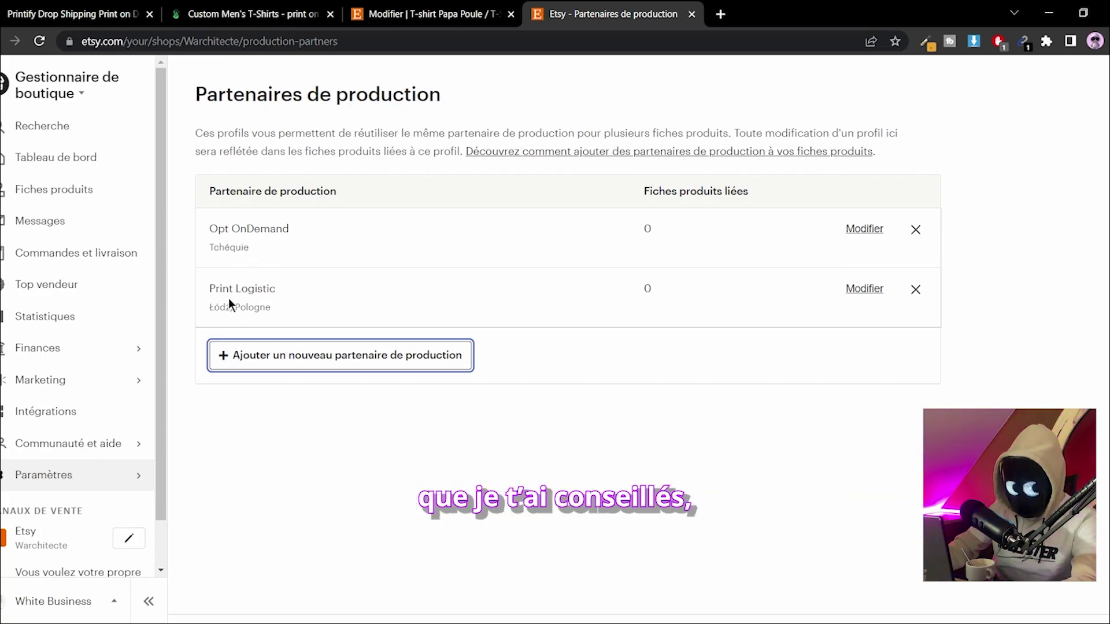
left_click(308, 290)
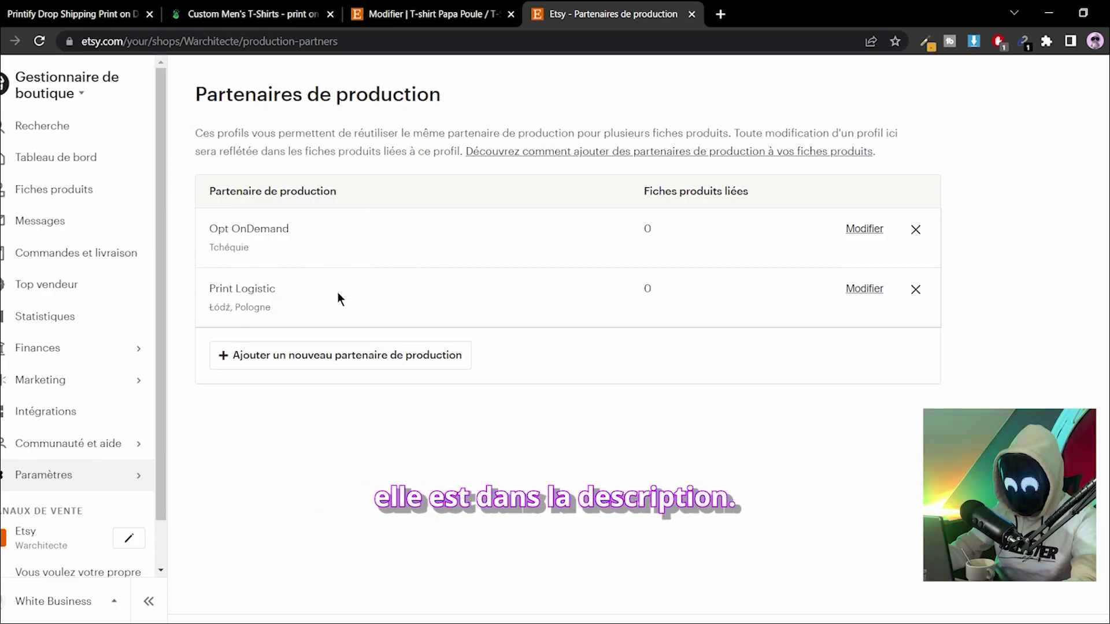
- Reopen the form for adding a production partner, check its description field, and close it without saving
left_click(340, 360)
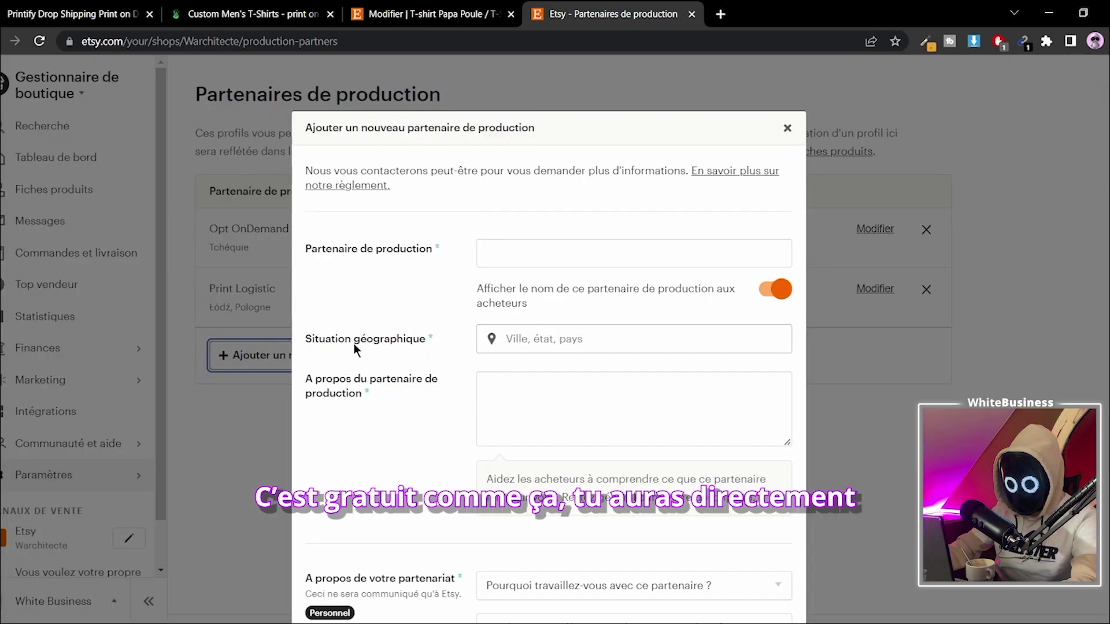
left_click(549, 399)
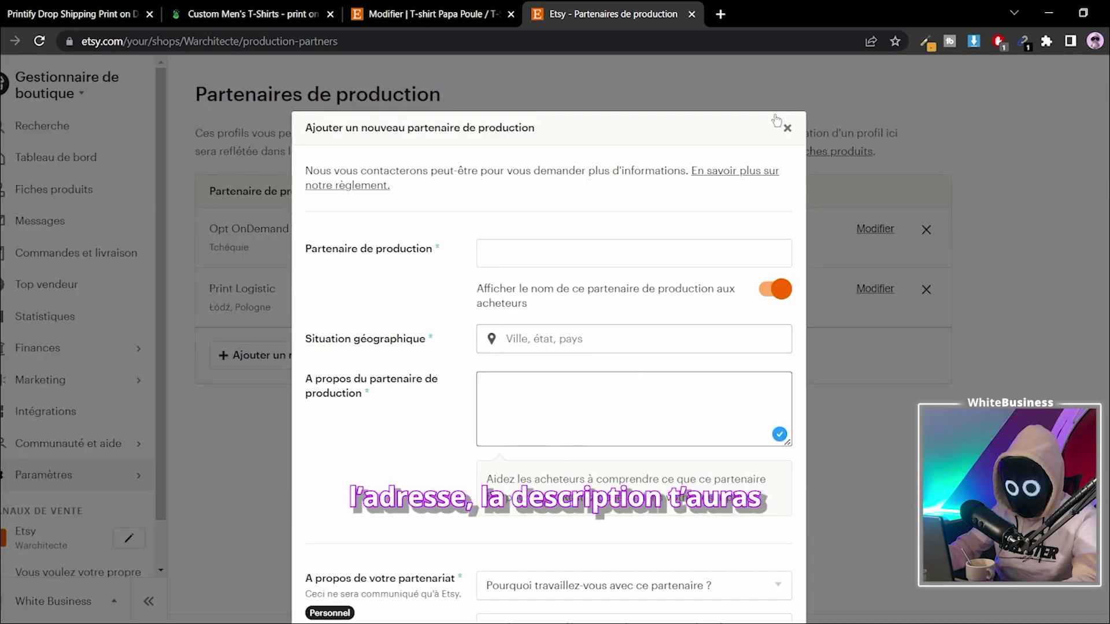
left_click(787, 128)
- Back in the listing editor, assign Opt OnDemand as the listing's production partner and apply the main details
left_click(424, 18)
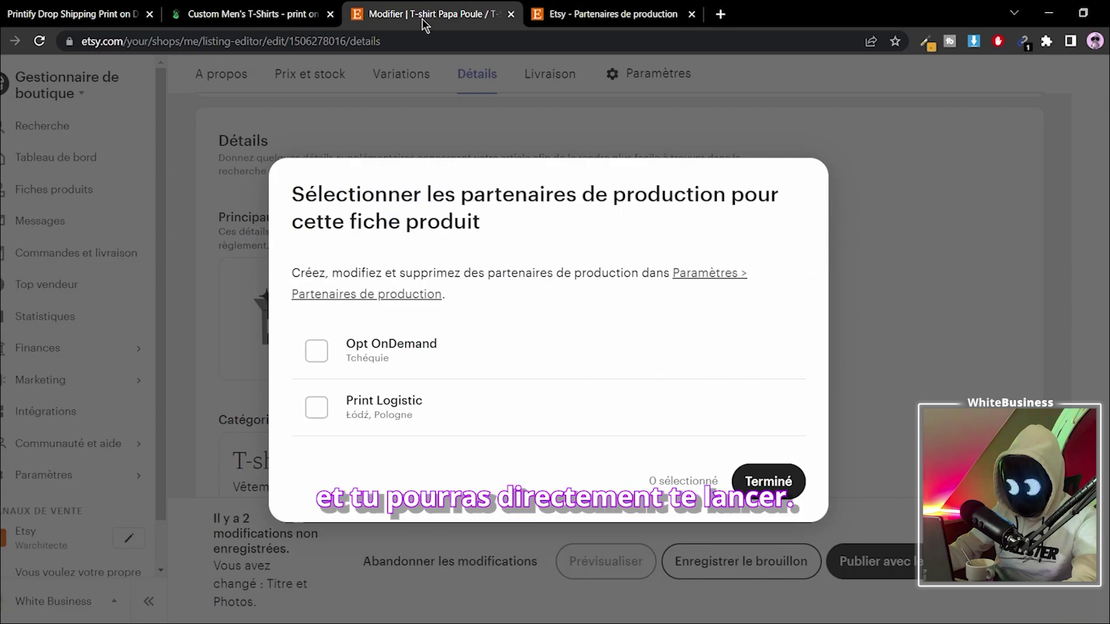
left_click(322, 352)
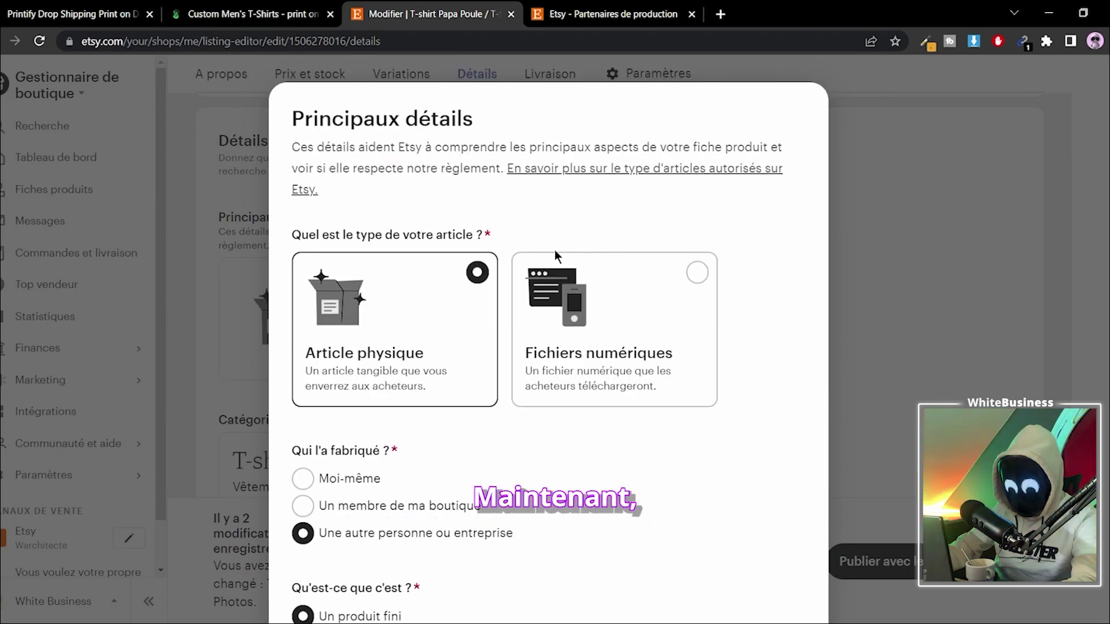
scroll(554, 250, "down", 5)
left_click(761, 547)
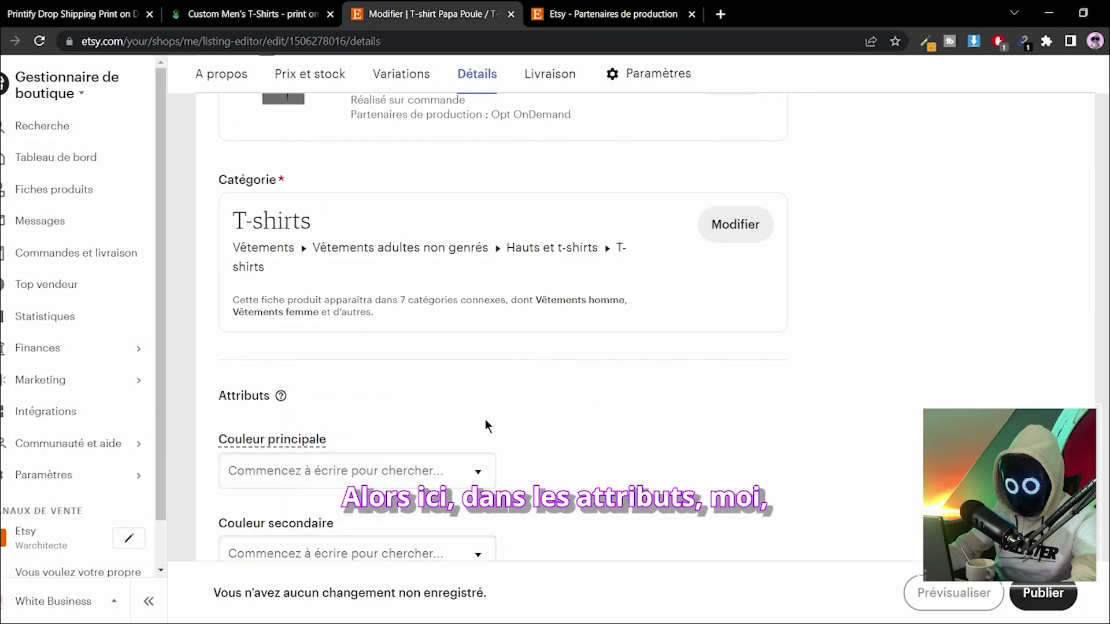
- In the listing's attributes, set the main colour to Orange and the secondary colour to Rouge
left_click(361, 471)
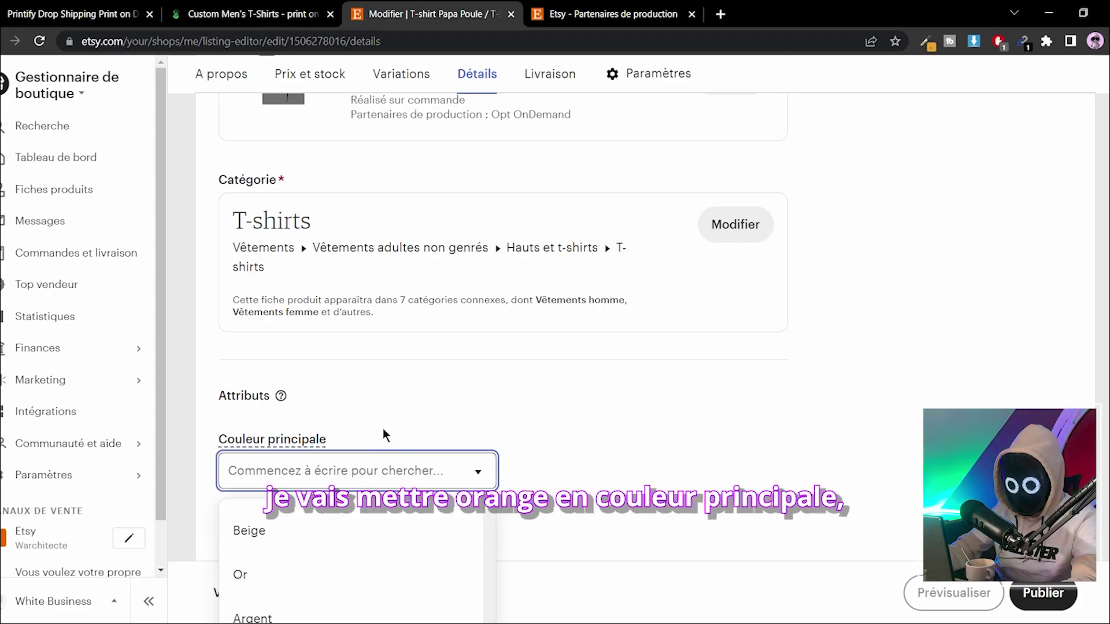
scroll(380, 426, "down", 5)
scroll(367, 334, "down", 2)
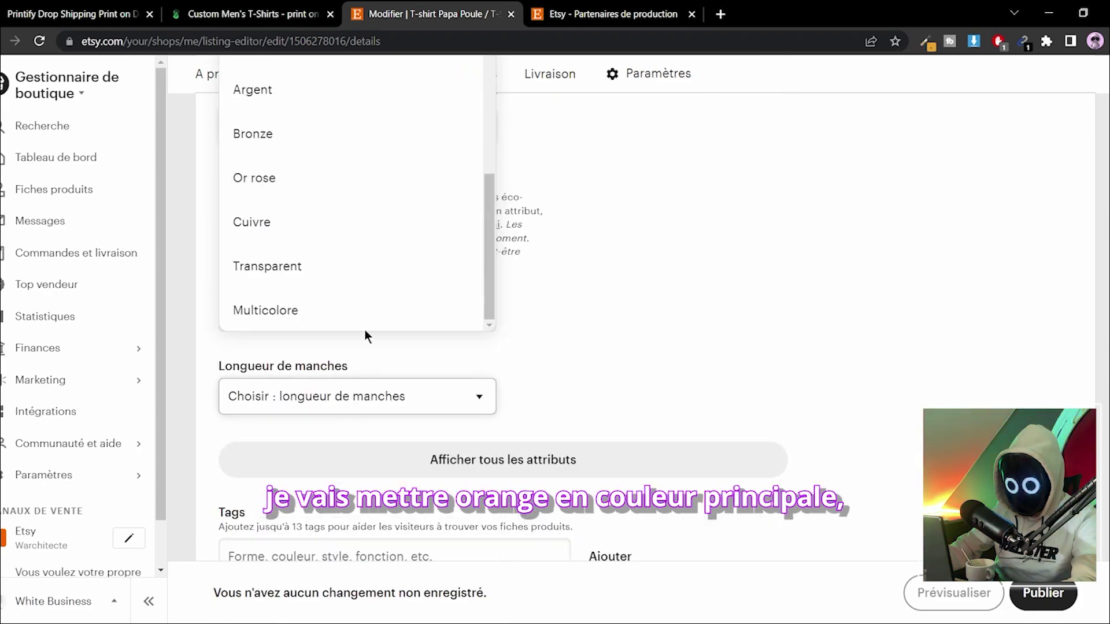
scroll(347, 134, "up", 7)
left_click(346, 134)
left_click(353, 424)
scroll(341, 477, "down", 8)
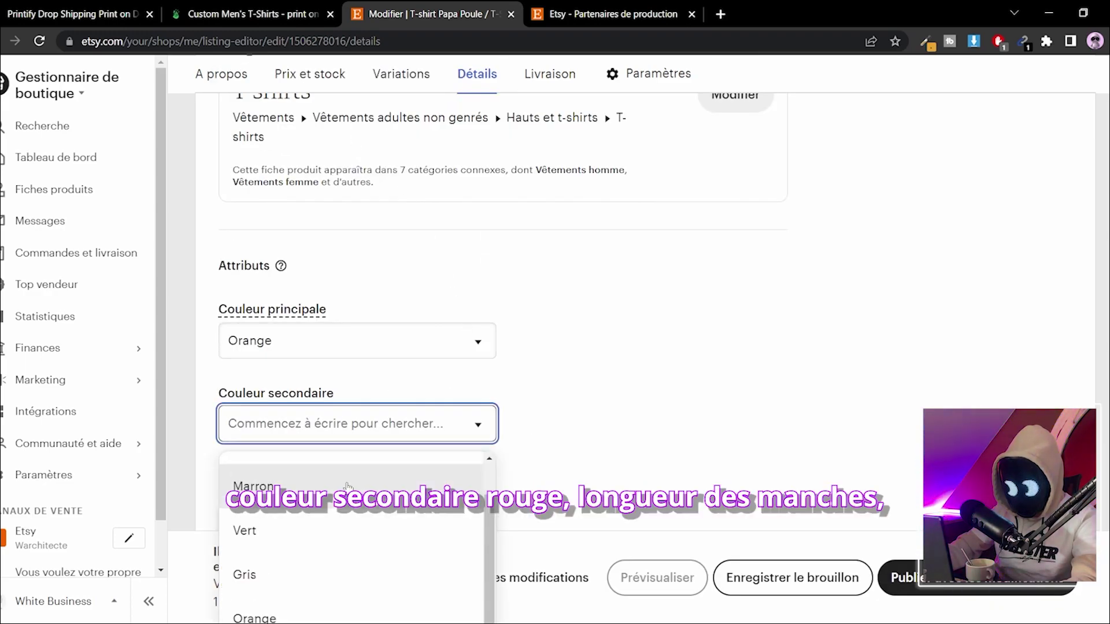
- Set the sleeve length to "Manche courte" and expand the list to show all attributes
left_click(460, 331)
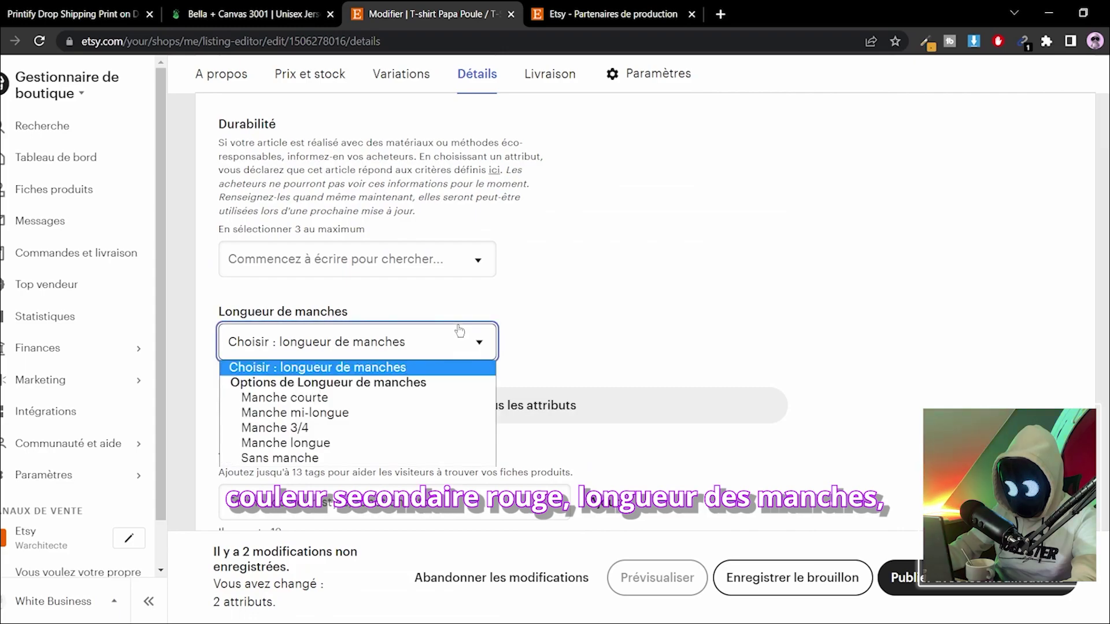
left_click(415, 399)
left_click(509, 405)
scroll(419, 254, "down", 2)
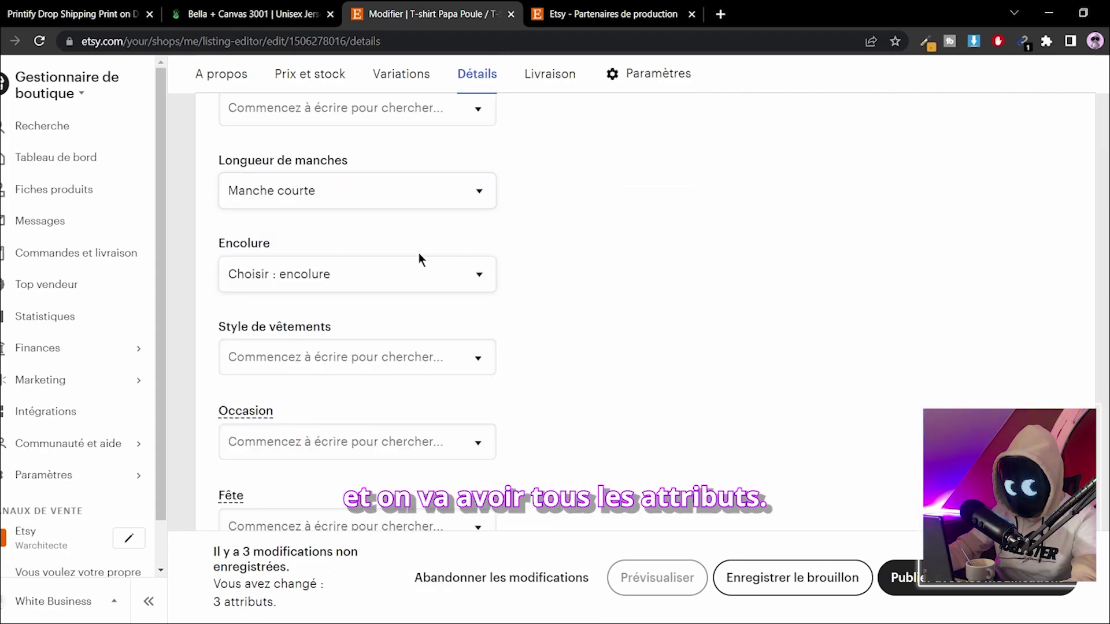
- Set the neckline to "Rond" and check it against the T-shirt photo on the Printify product page
left_click(393, 279)
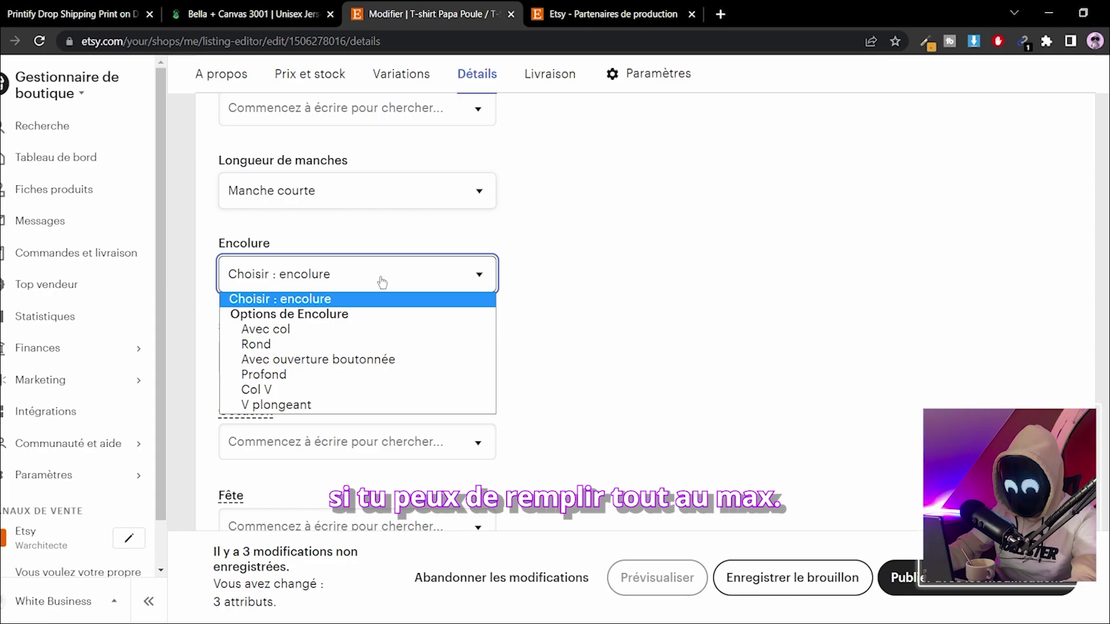
left_click(563, 439)
scroll(392, 354, "down", 4)
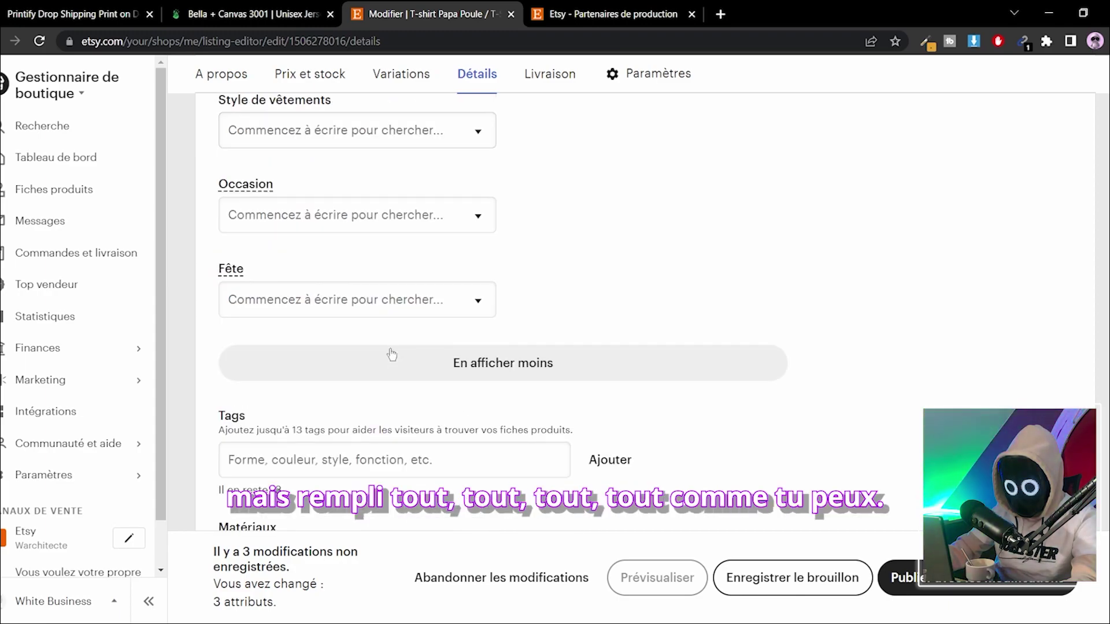
scroll(391, 354, "up", 4)
left_click(327, 358)
left_click(337, 275)
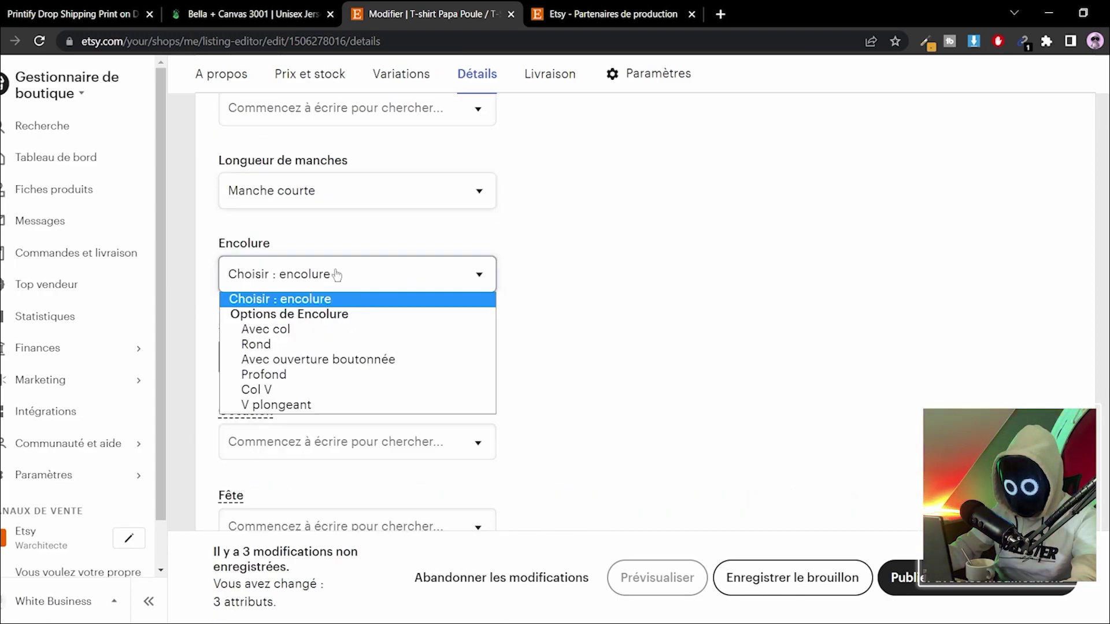
left_click(260, 344)
left_click(285, 11)
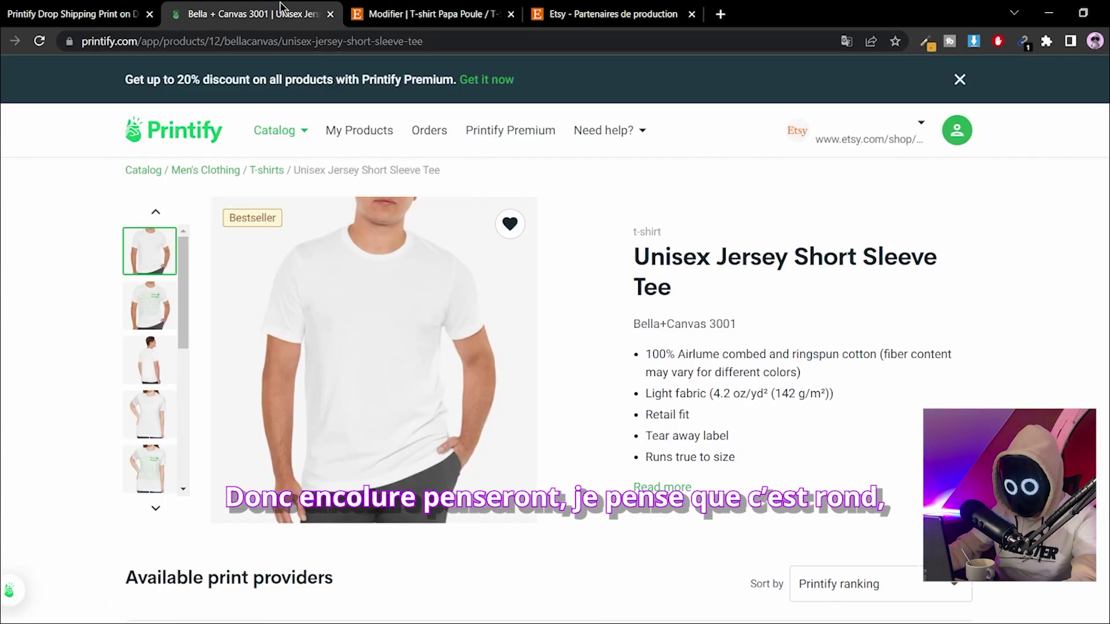
left_click(564, 11)
left_click(418, 12)
- Set the clothing style attribute to "Minimaliste" and the occasion to "Anniversaires"
left_click(379, 357)
scroll(370, 352, "down", 3)
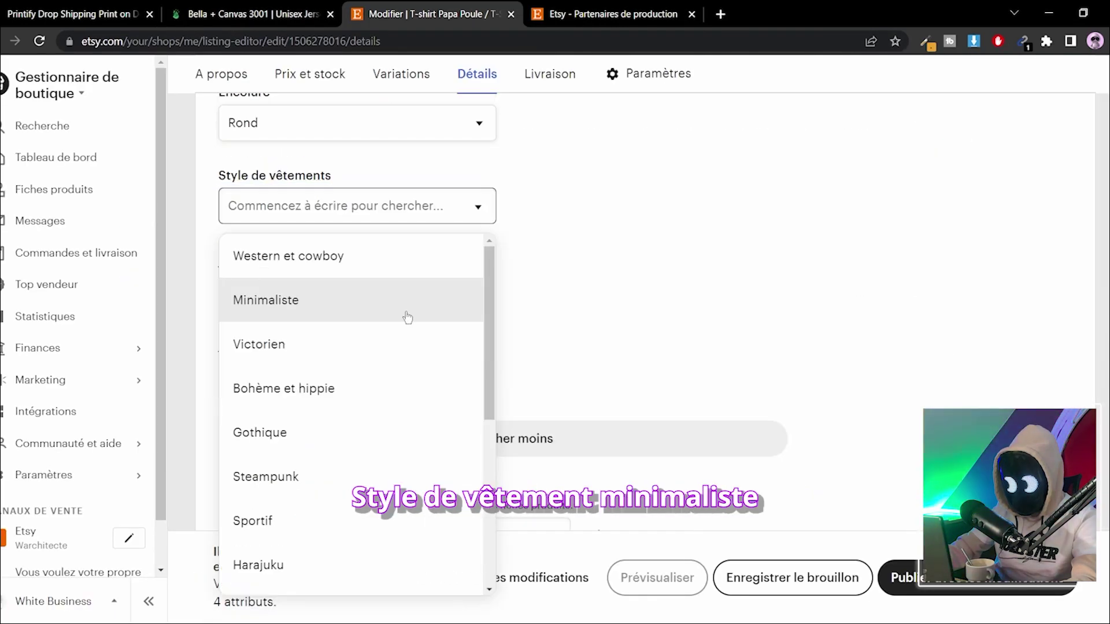
left_click(407, 310)
left_click(388, 307)
scroll(372, 405, "down", 2)
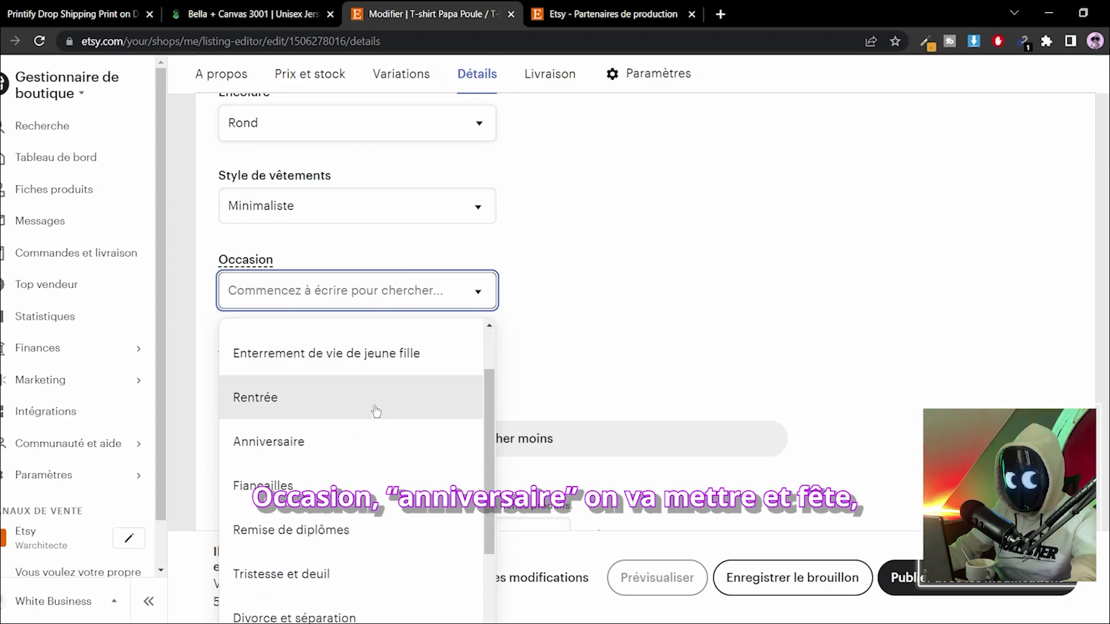
scroll(347, 416, "up", 4)
left_click(322, 422)
- Set the holiday attribute to "Fête des pères" and add the tag "t-shirt papa" to the listing
scroll(515, 366, "down", 3)
left_click(358, 300)
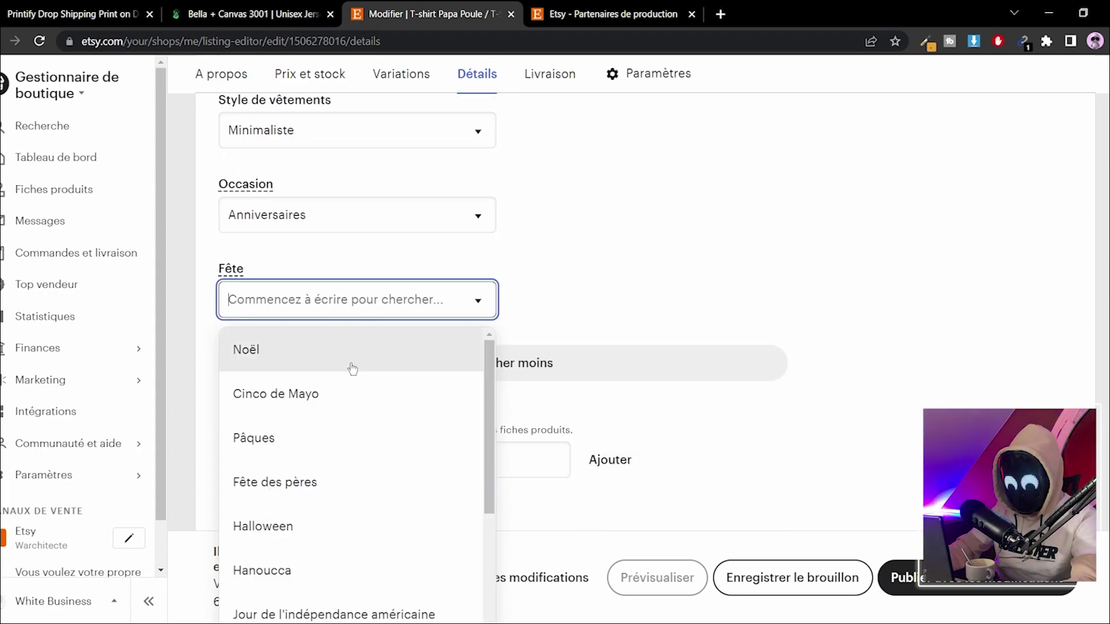
left_click(278, 481)
scroll(328, 429, "down", 1)
left_click(315, 394)
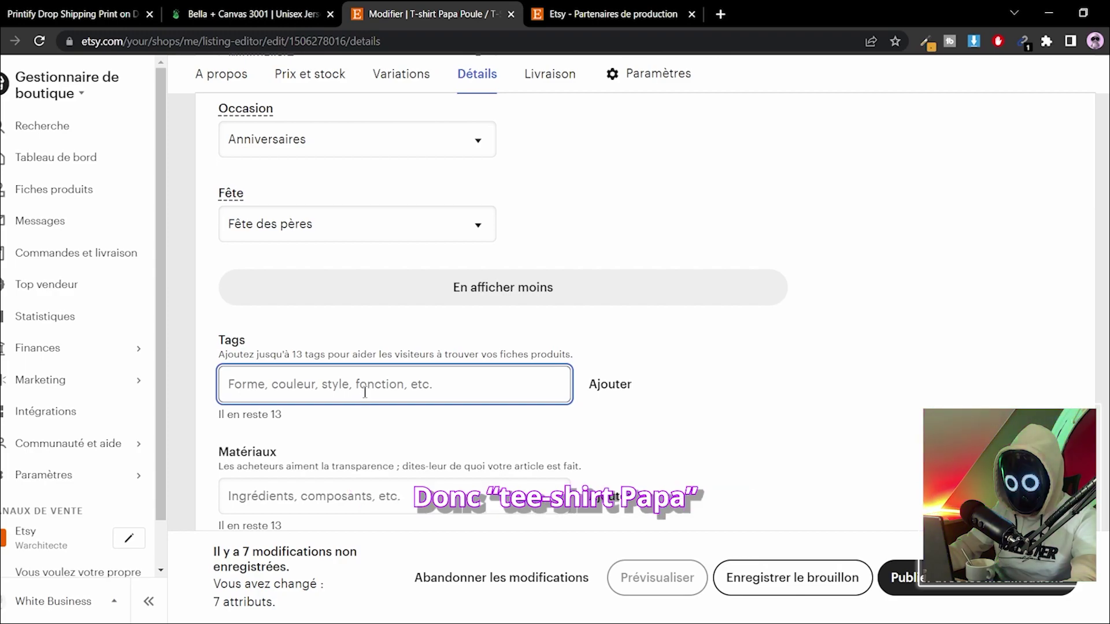
key("Return")
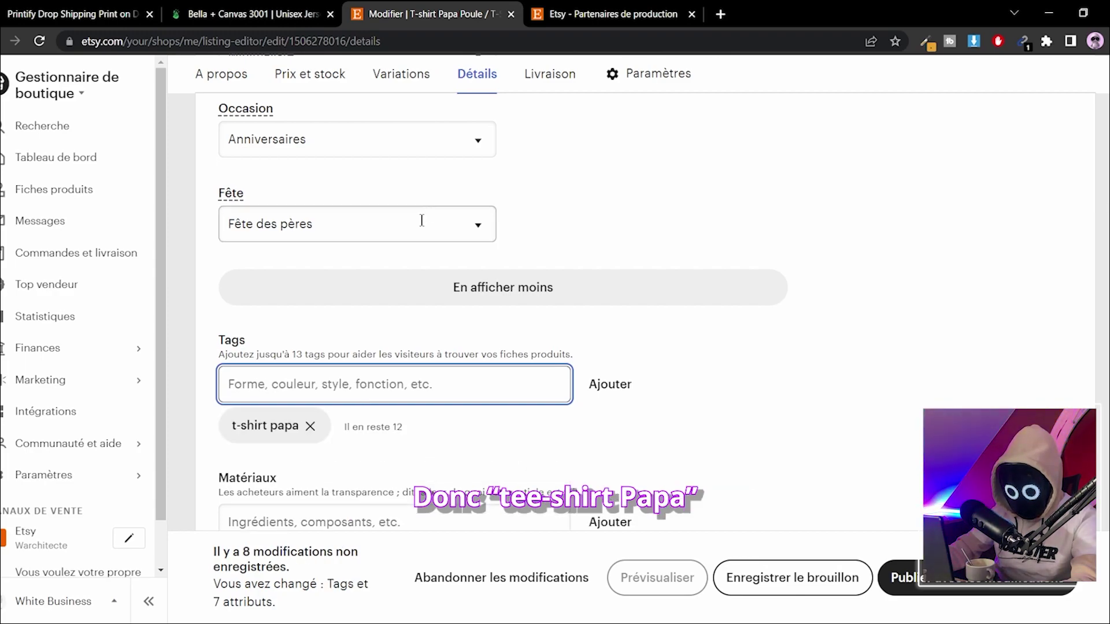
- Copy title phrases as tags in a second listing tab: T-shirt Papa Poule, Fête des Pères, Anniversaire Papa, Cadeau Papa personnalisé, idée cadeau papa, idée cadeau père protecteur
left_click(613, 9)
left_click(457, 14)
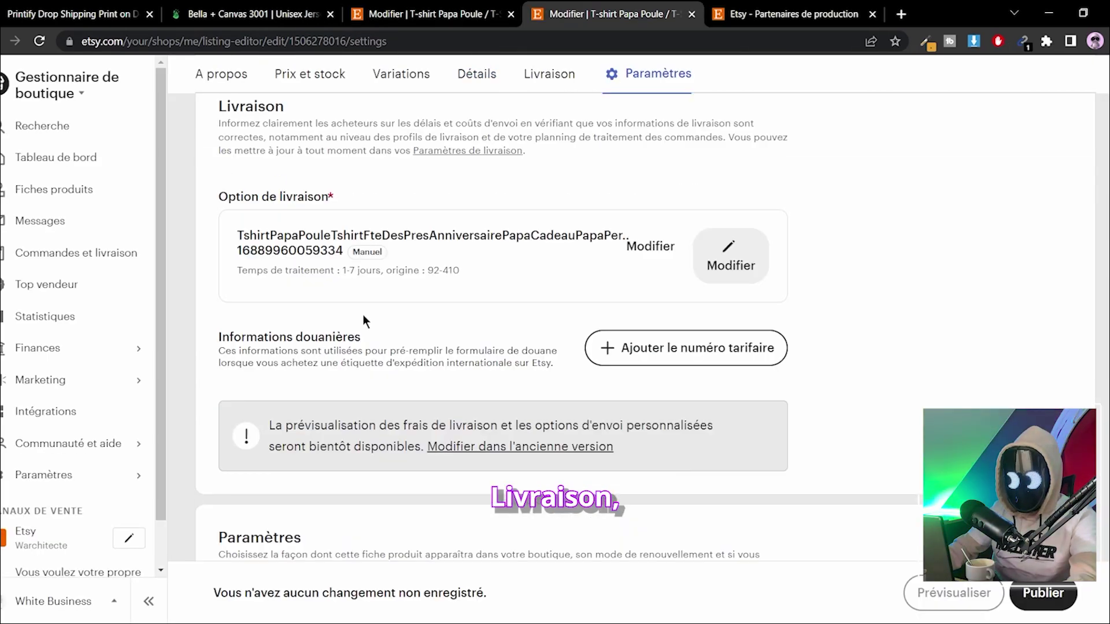
scroll(394, 255, "up", 3)
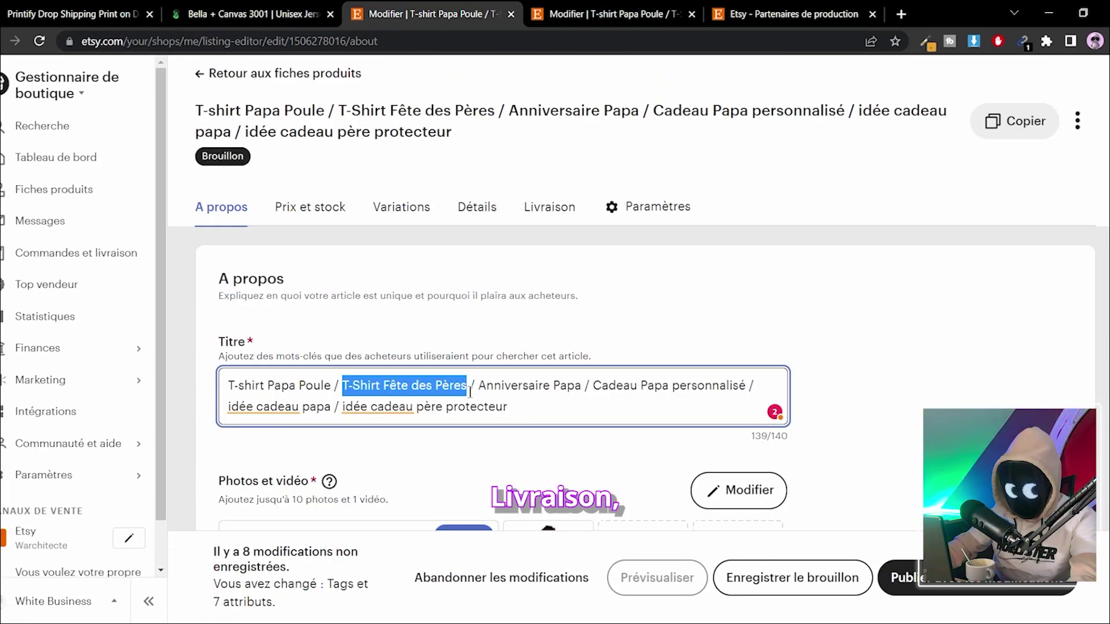
left_click_drag(470, 386, 456, 386)
left_click_drag(457, 386, 379, 386)
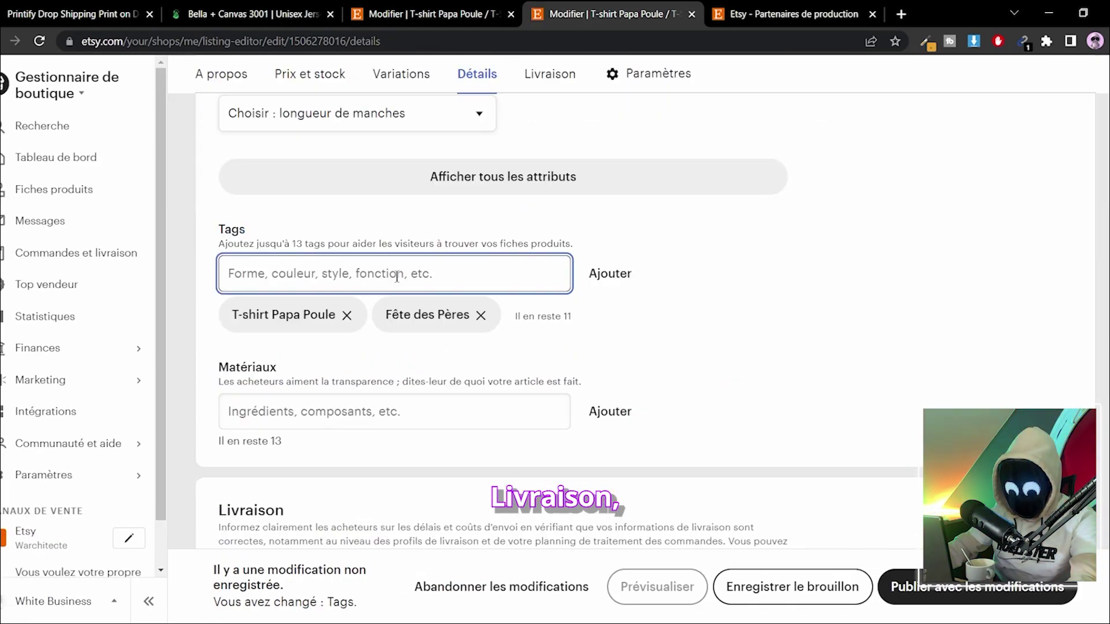
left_click_drag(594, 385, 745, 382)
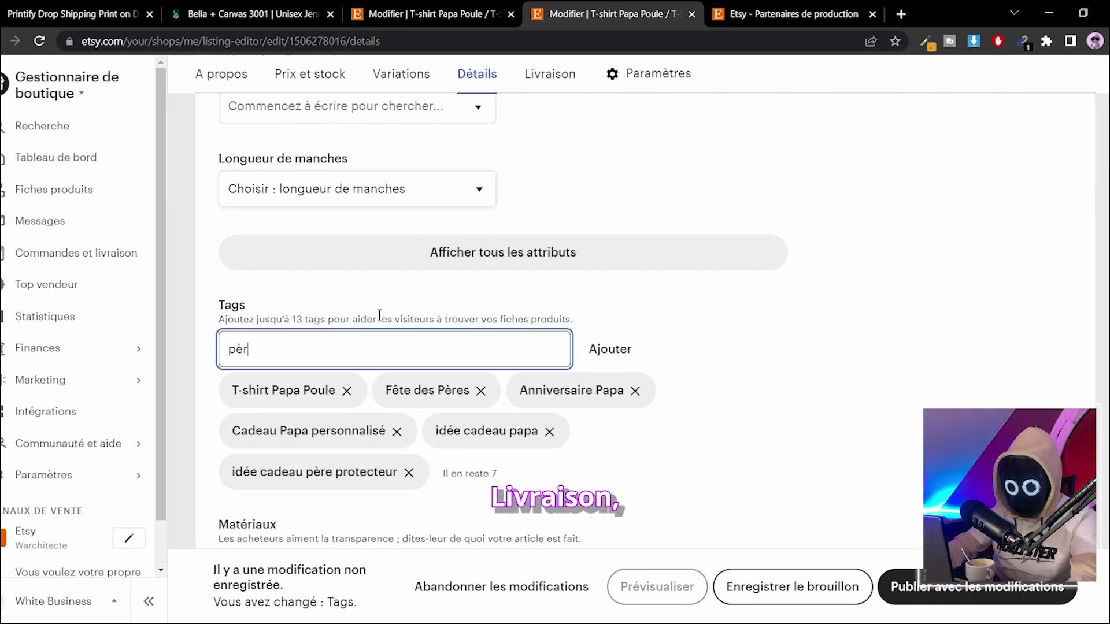
- Add the tags "père cadeau", "t-shirt drole" and "t-shirt drôle père" to the listing
type("au")
key("Return")
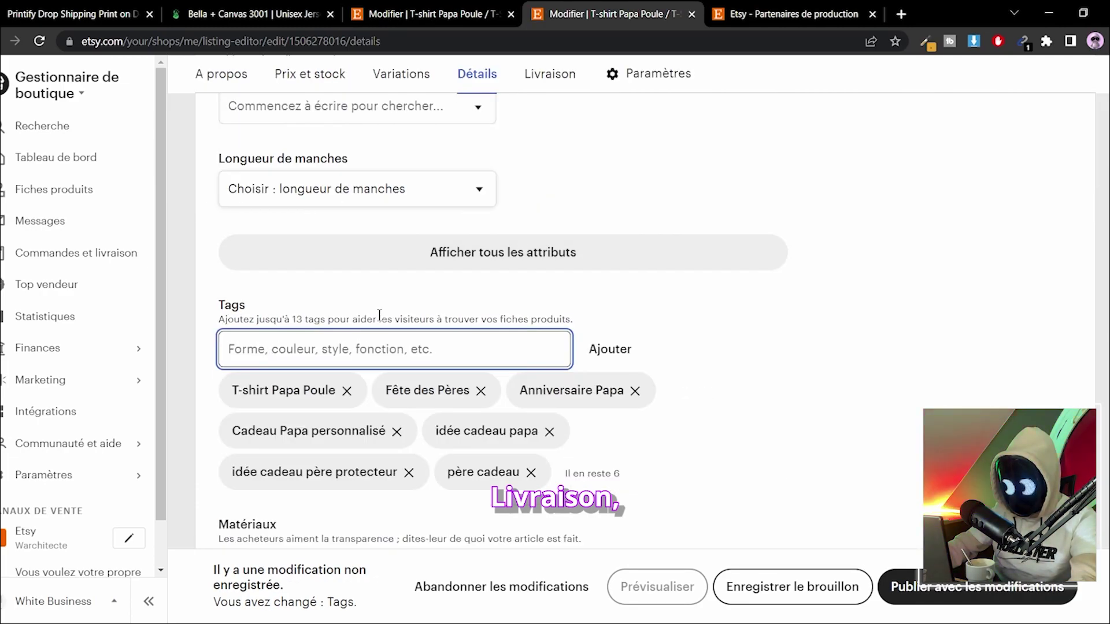
type("t-shirt drole")
key("Return")
type("t-shirt drôle père")
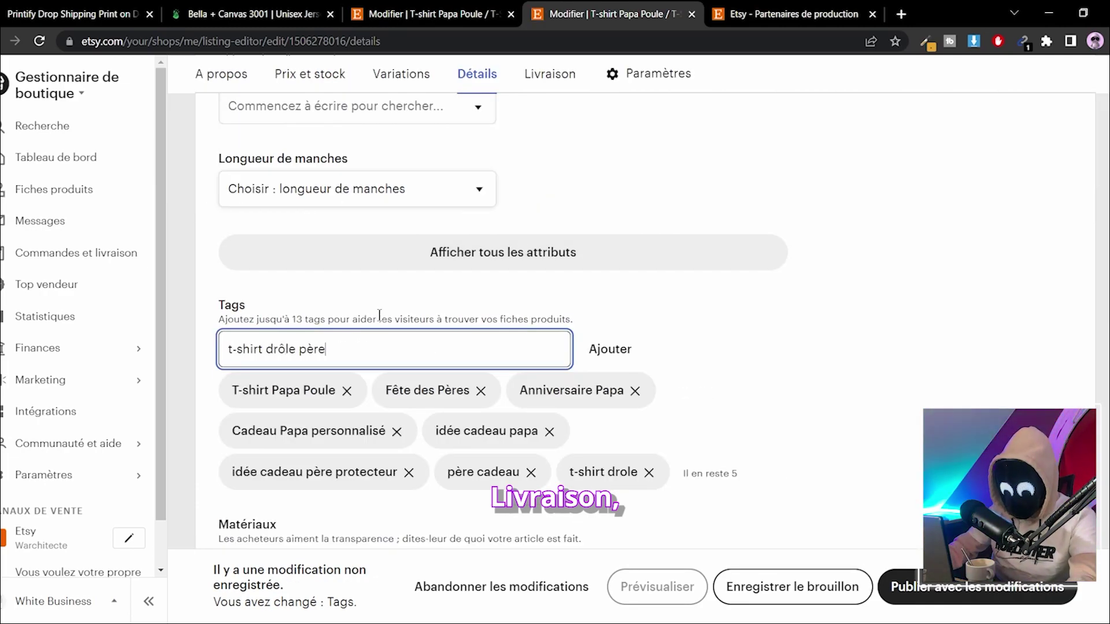
key("Return")
- Add the tags "vêtement père" and "papa t-shirt", and enter "idée cadeau fête des père" as a further tag
type("têtement père")
key("Return")
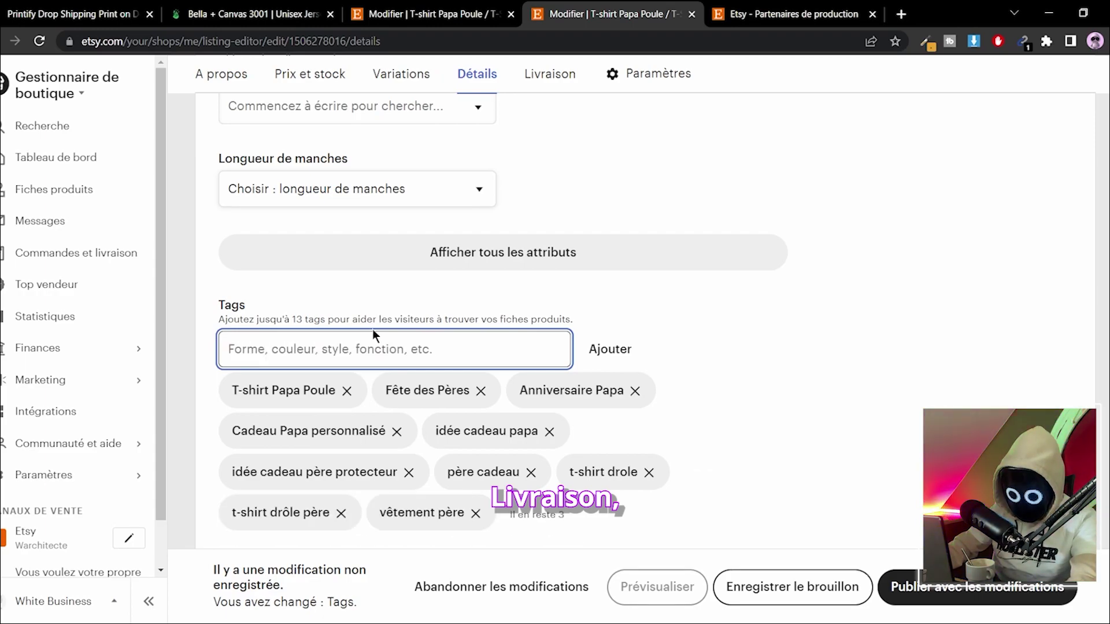
type("papa t-shi")
type("rt")
key("Return")
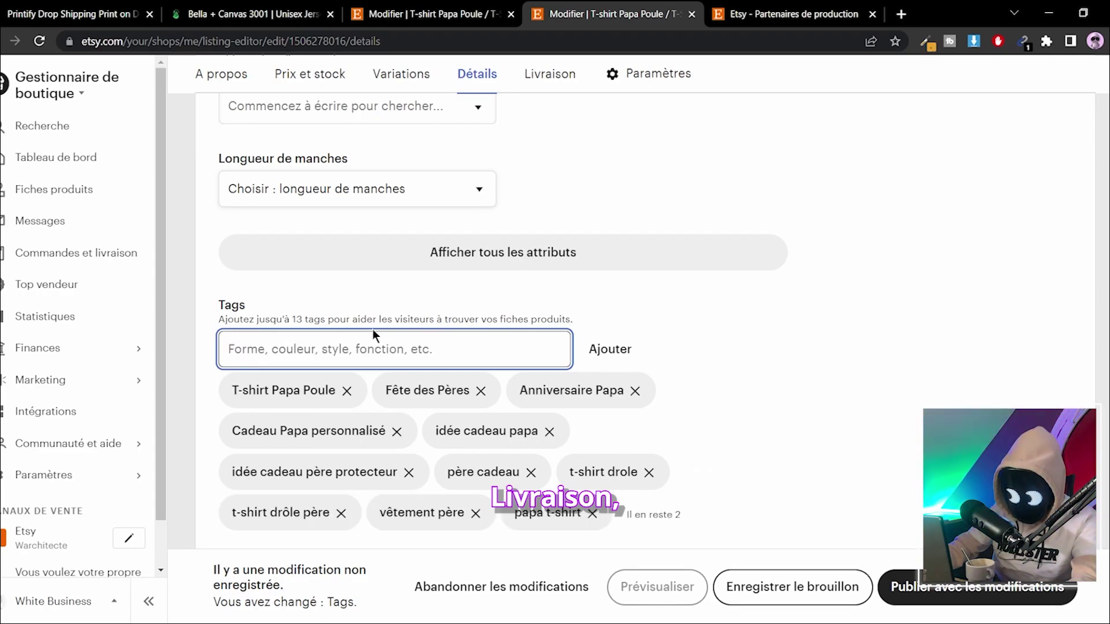
type("idée cadeau fête des père")
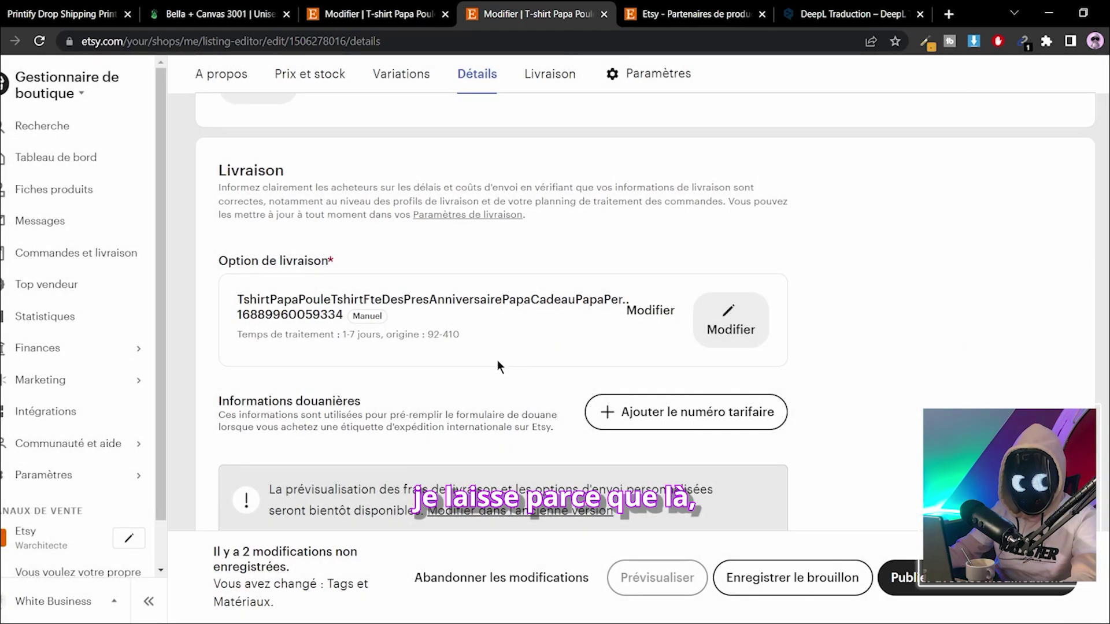
- Create a new shop section titled "T-shirt papa" and assign the listing to it
scroll(496, 347, "down", 2)
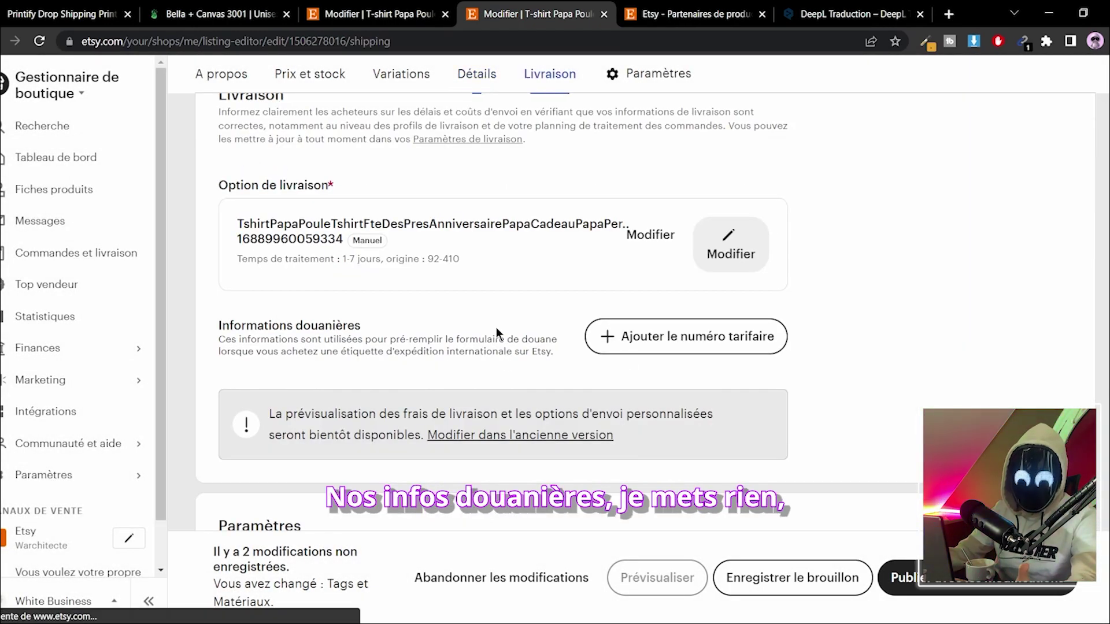
scroll(698, 341, "down", 4)
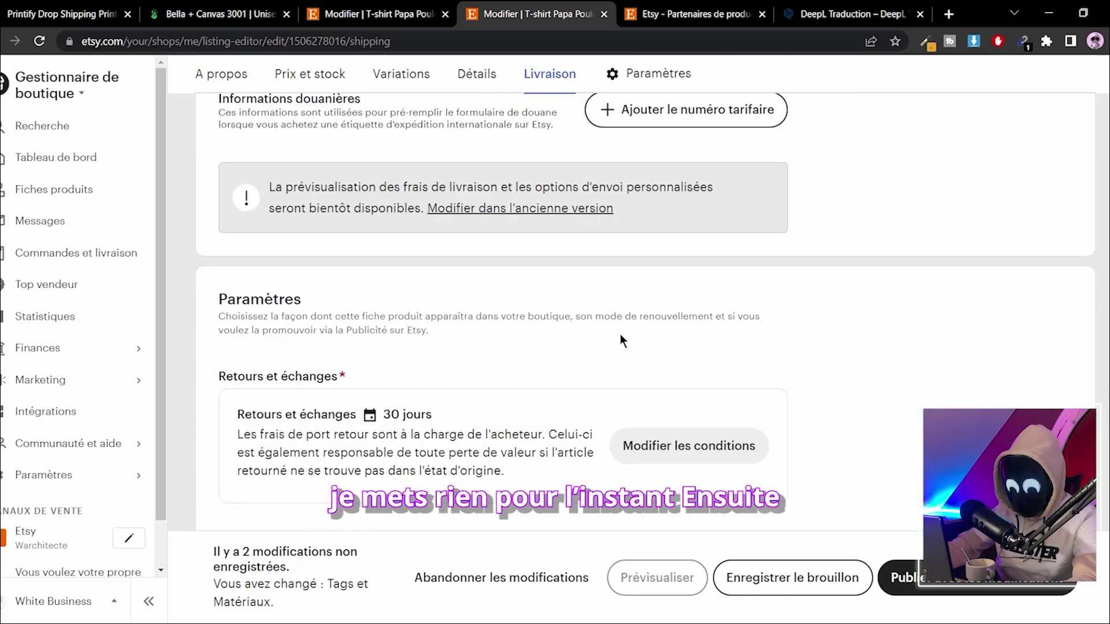
scroll(602, 329, "down", 1)
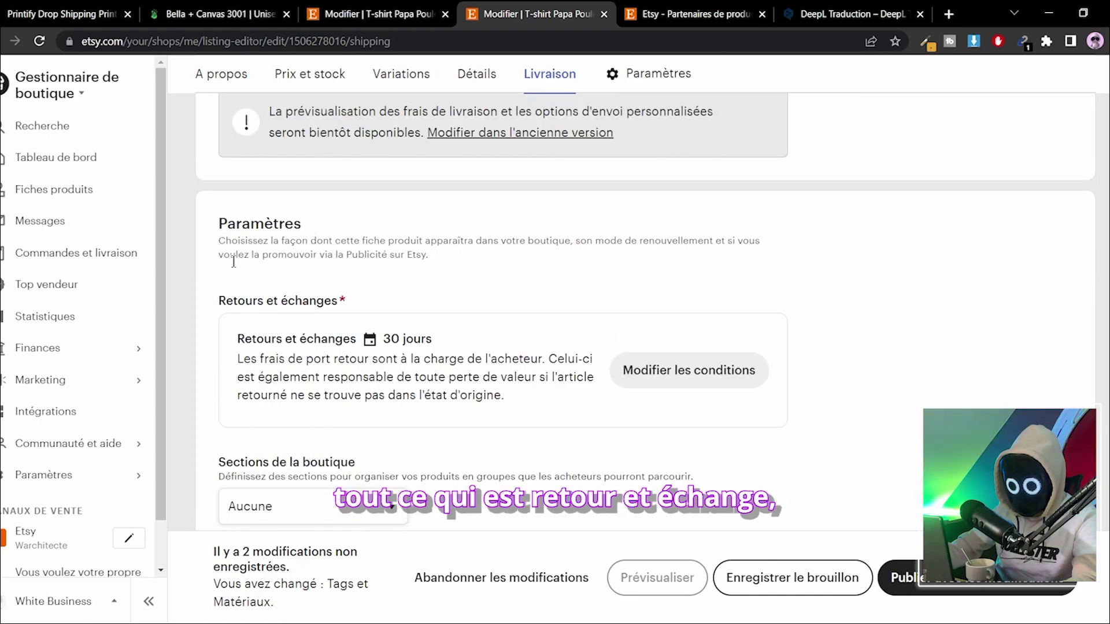
scroll(446, 389, "down", 1)
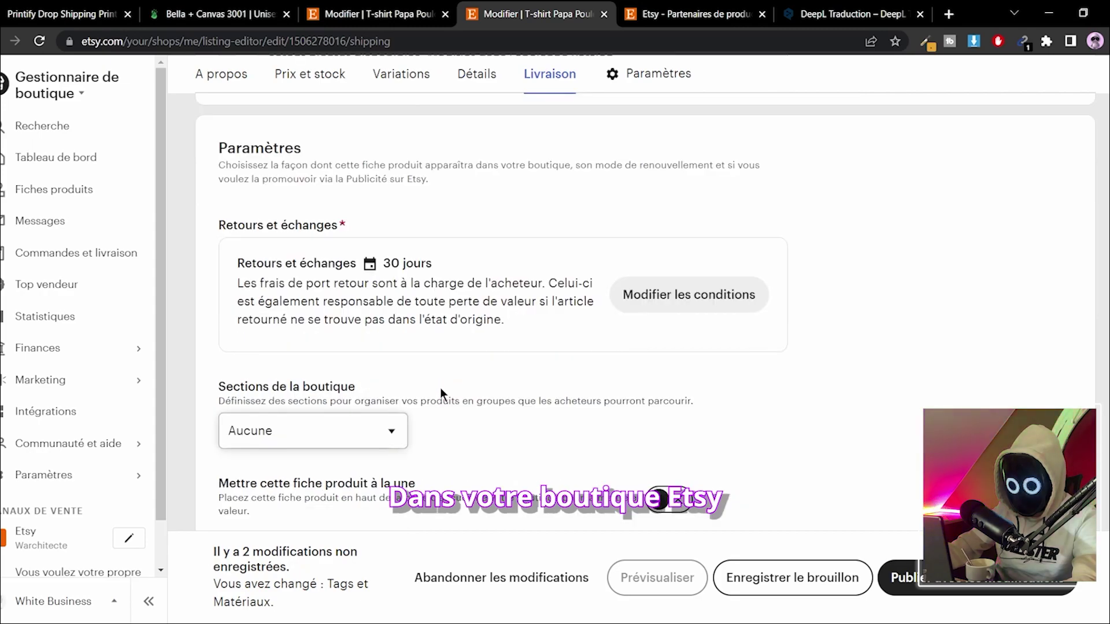
left_click(370, 439)
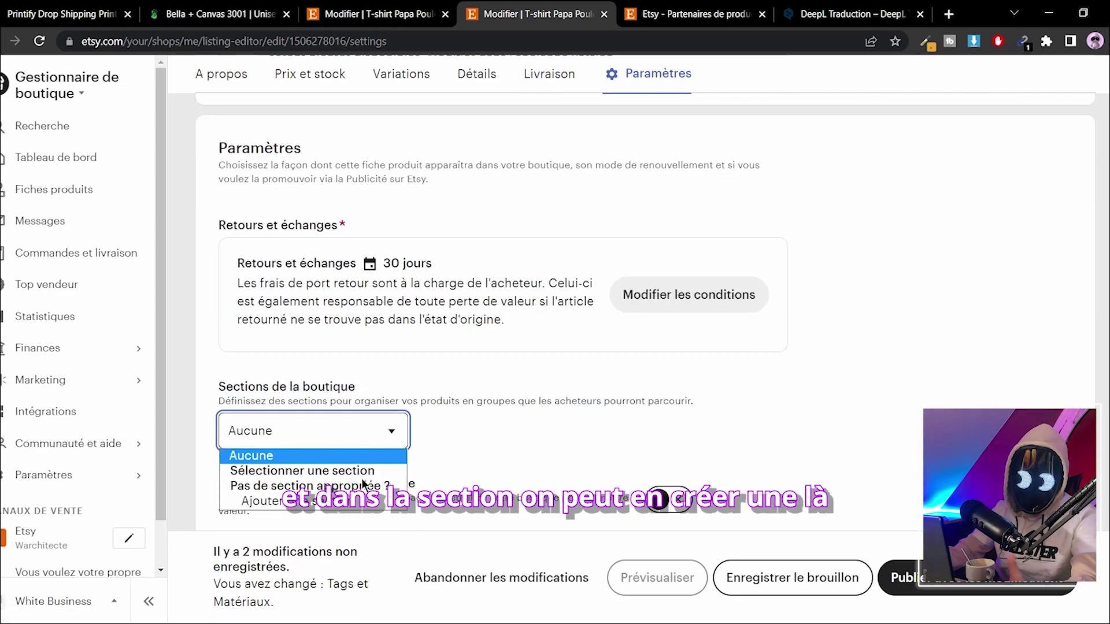
left_click(272, 501)
left_click(521, 356)
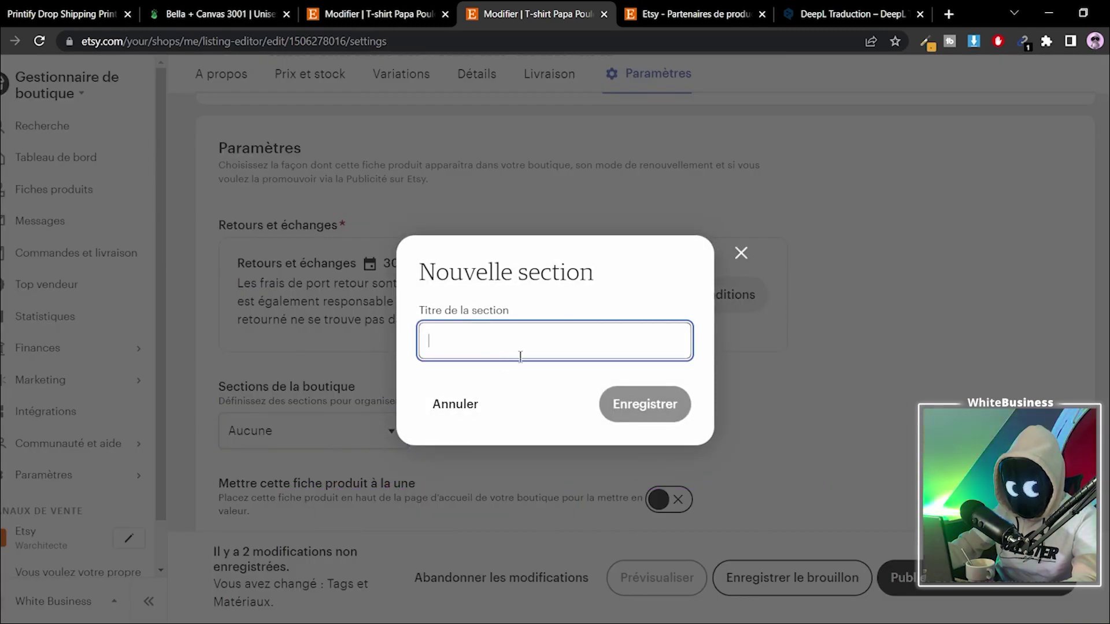
type("T-shirt pazpa")
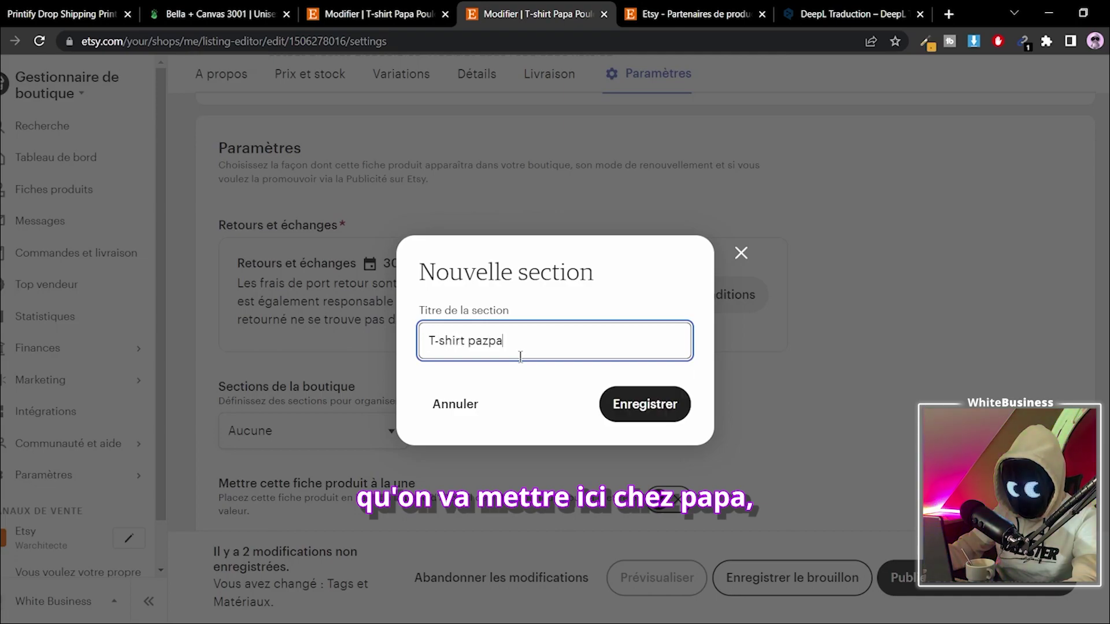
key("BackSpace")
key("BackSpace")
key("BackSpace")
type("pa")
left_click(630, 405)
- Feature the listing at the top of the shop's home page and publish it with the modifications
scroll(620, 343, "down", 3)
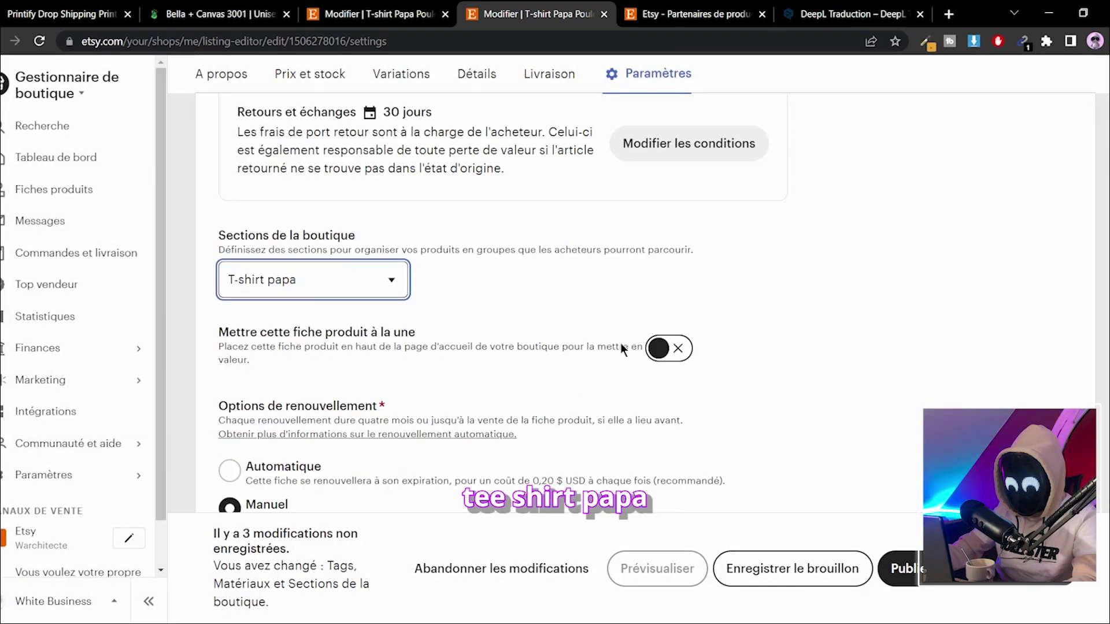
left_click(665, 350)
scroll(479, 329, "down", 1)
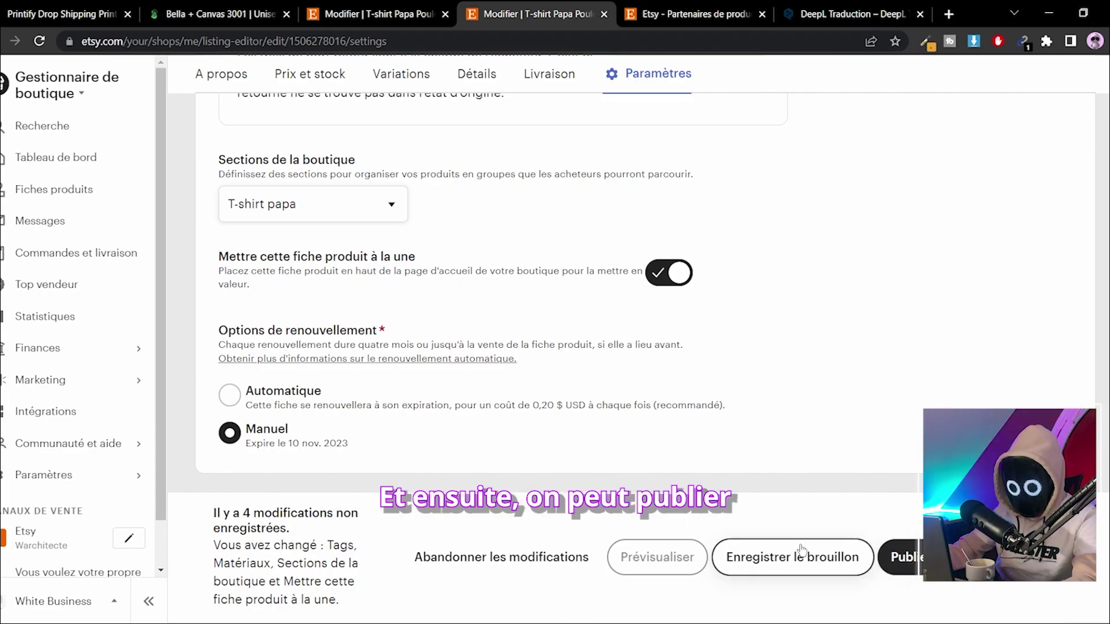
scroll(704, 364, "down", 1)
scroll(867, 462, "up", 15)
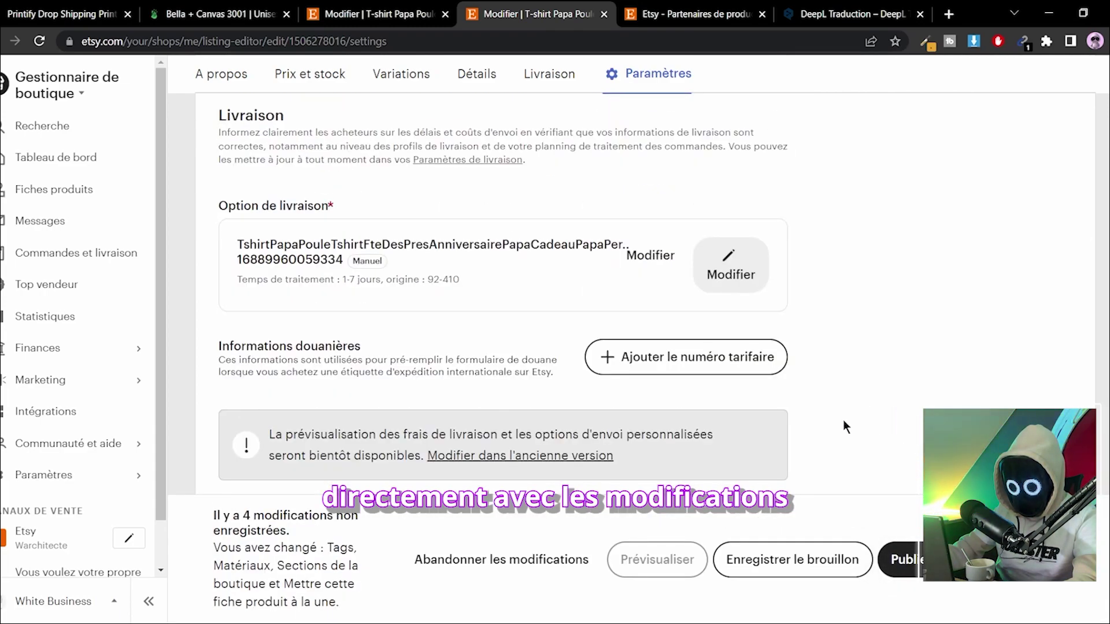
left_click(899, 560)
left_click(657, 464)
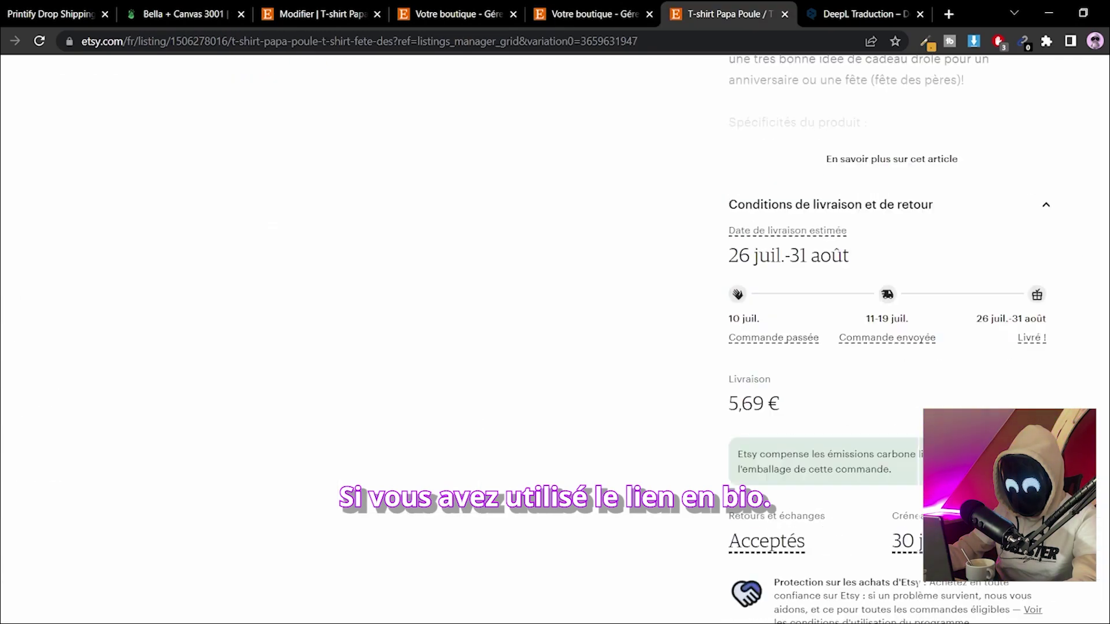
- Examine the product photos on the published T-shirt listing page
scroll(555, 347, "up", 10)
left_click(64, 322)
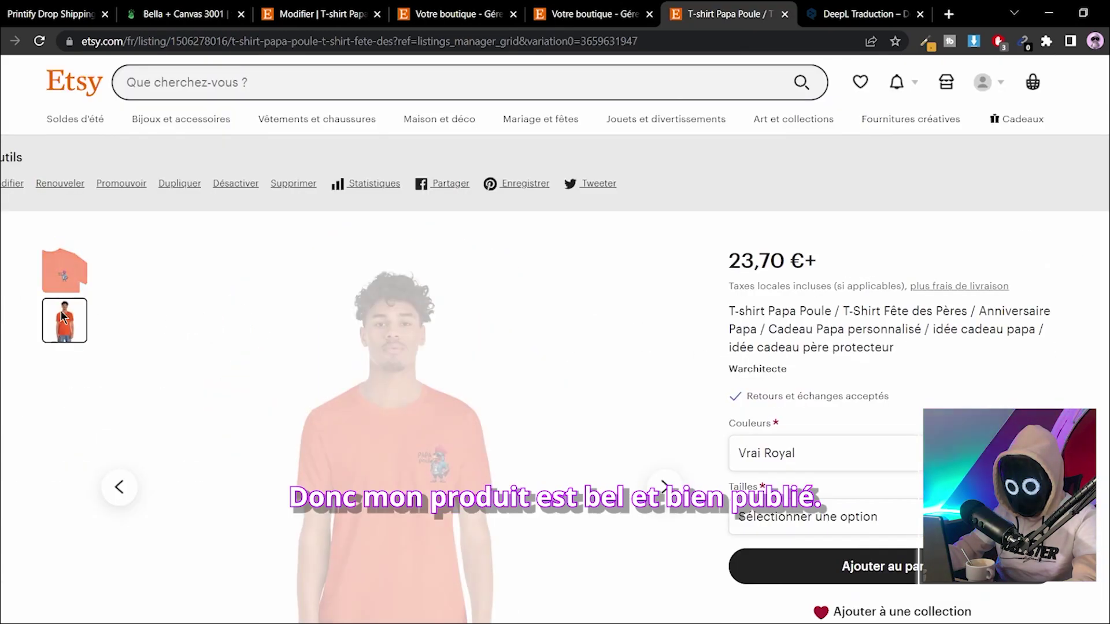
left_click(64, 269)
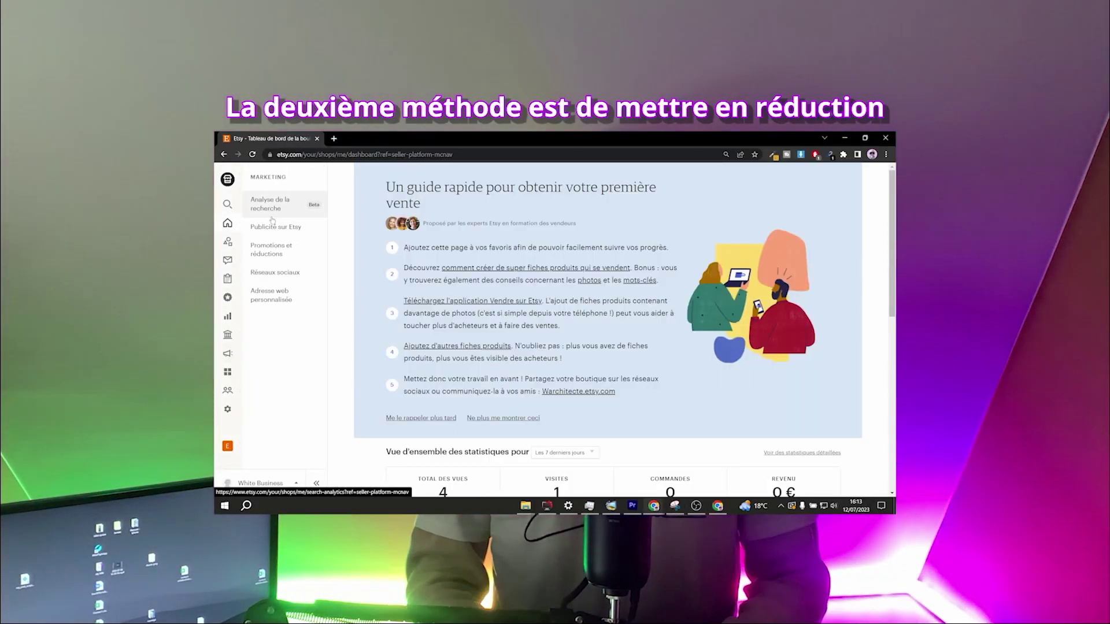
- Start configuring a promotion under Etsy's "Promotions et réductions" and begin entering its discount value
left_click(278, 255)
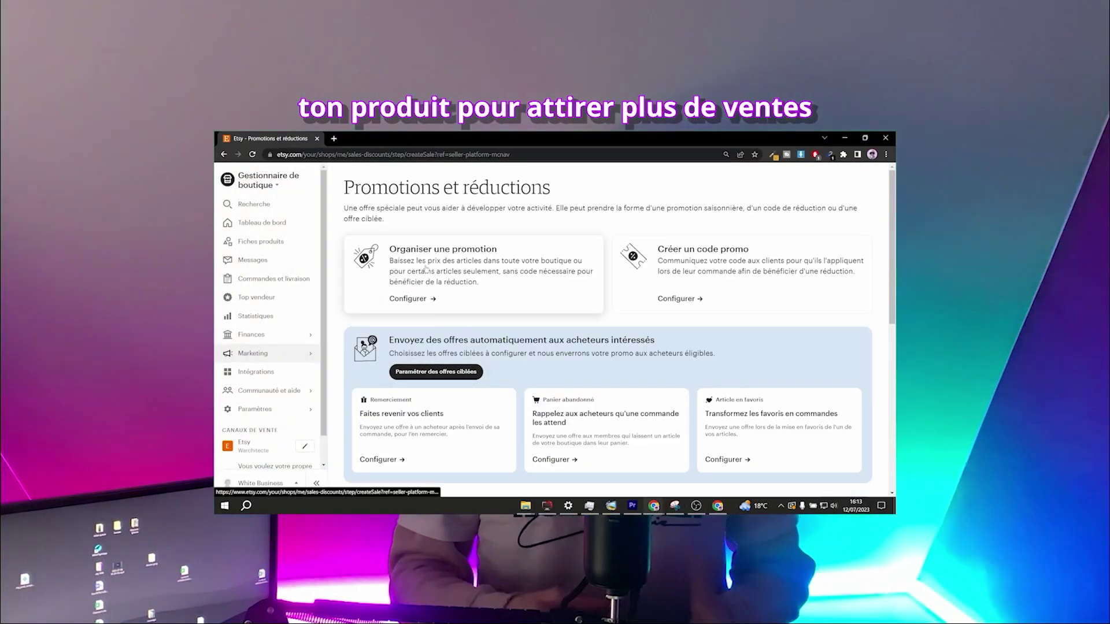
left_click(426, 269)
left_click(509, 296)
type("2")
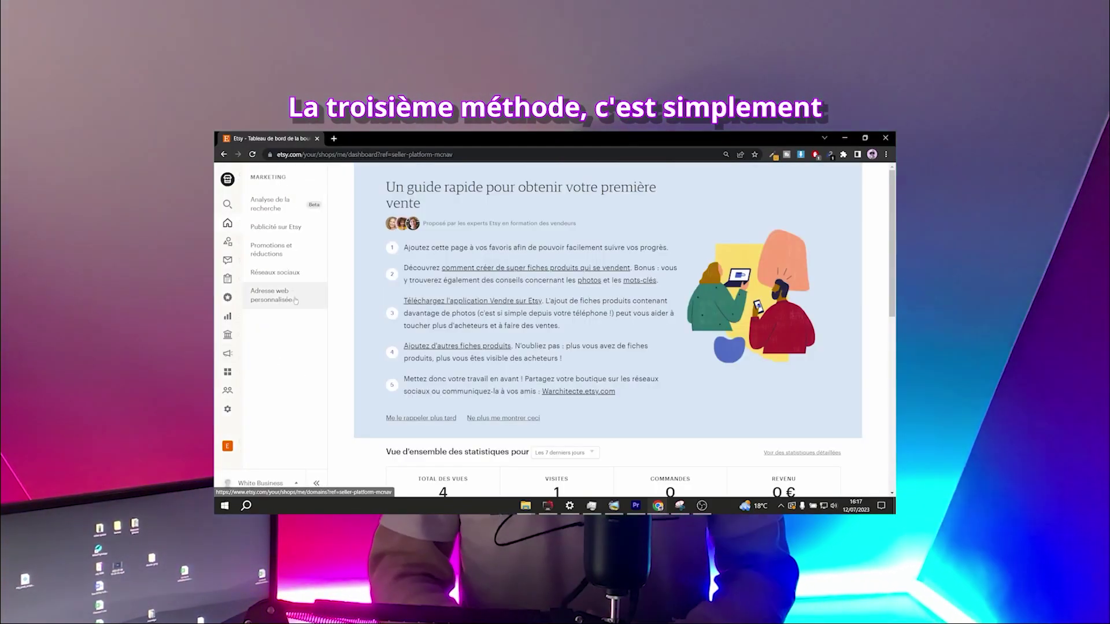
- Open the targeted offer setup in "Promotions et réductions" and include the Remerciement, Panier abandonné and Article en favoris offers
left_click(282, 257)
scroll(599, 303, "down", 2)
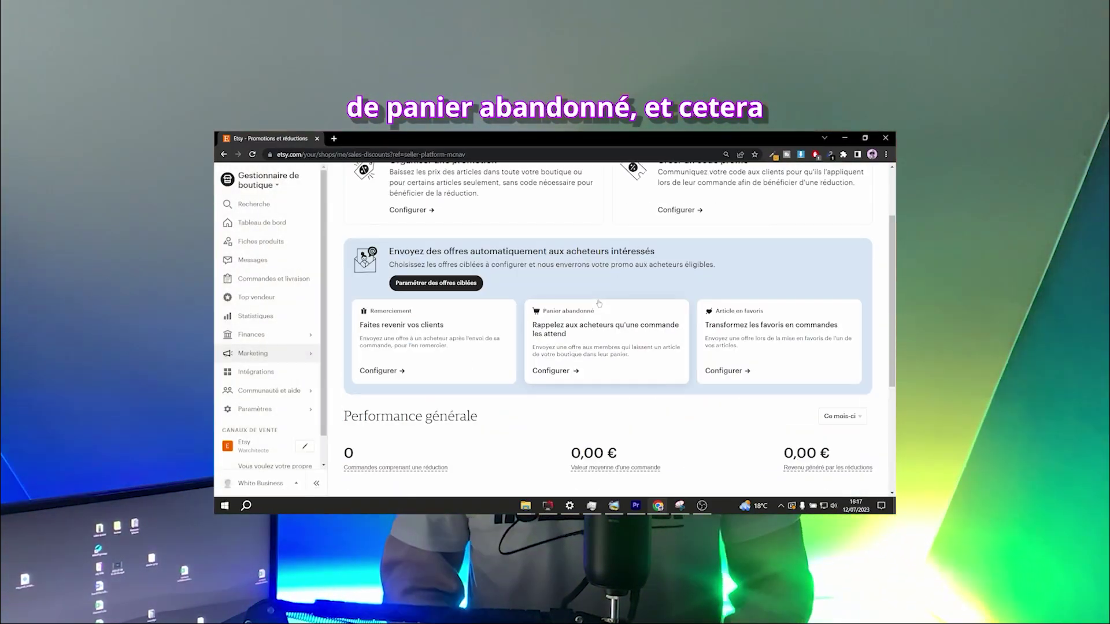
right_click(396, 331)
left_click(434, 327)
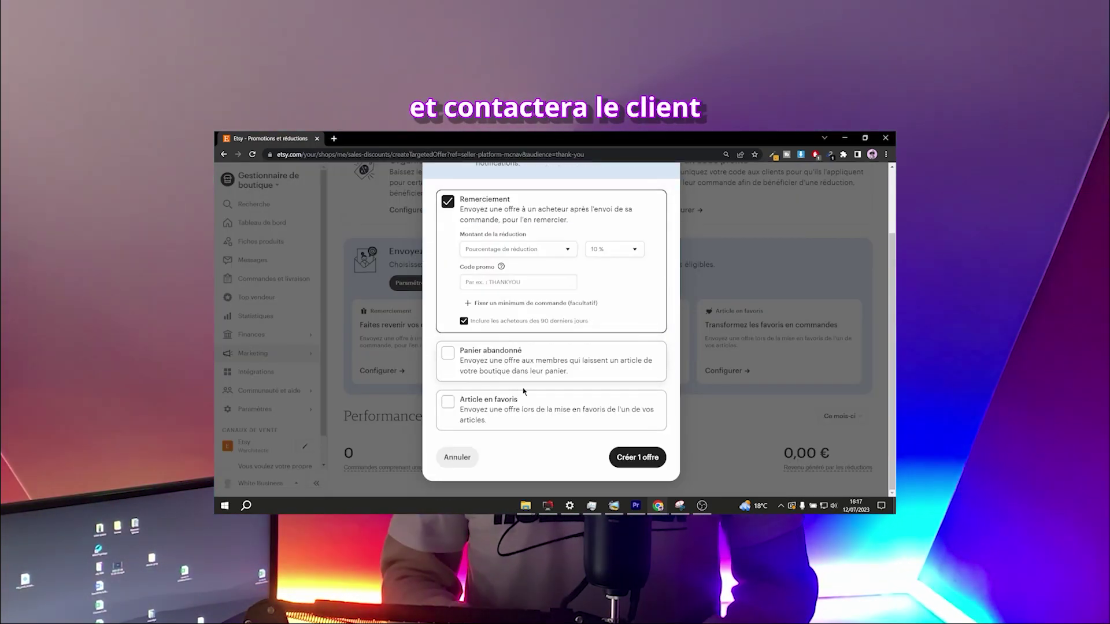
left_click(480, 362)
left_click(448, 401)
scroll(513, 332, "down", 2)
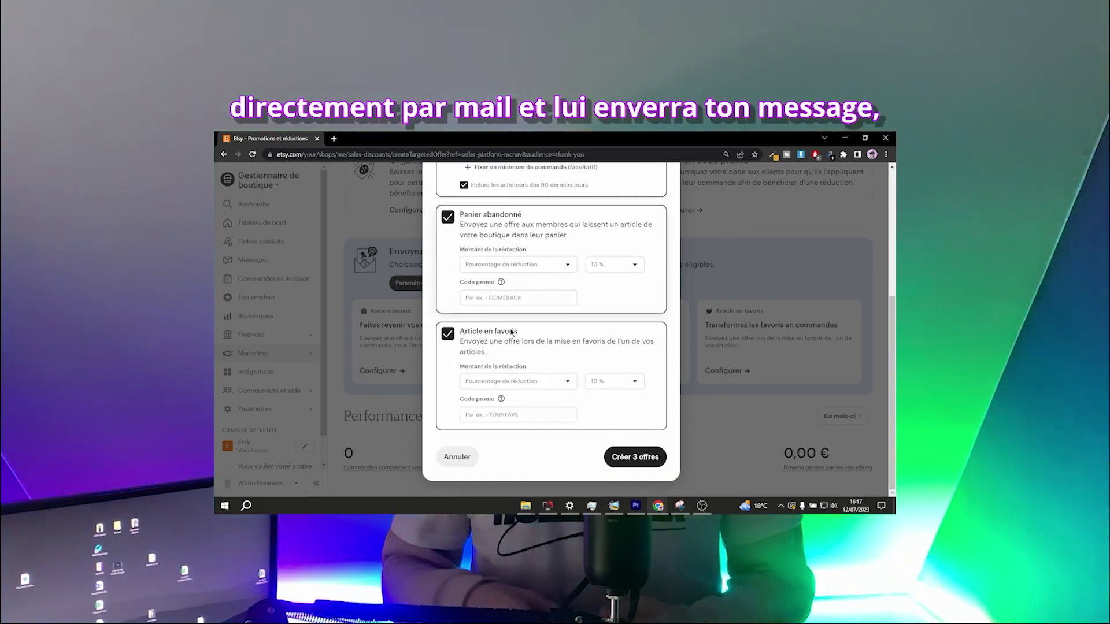
scroll(523, 195, "up", 5)
scroll(523, 194, "down", 5)
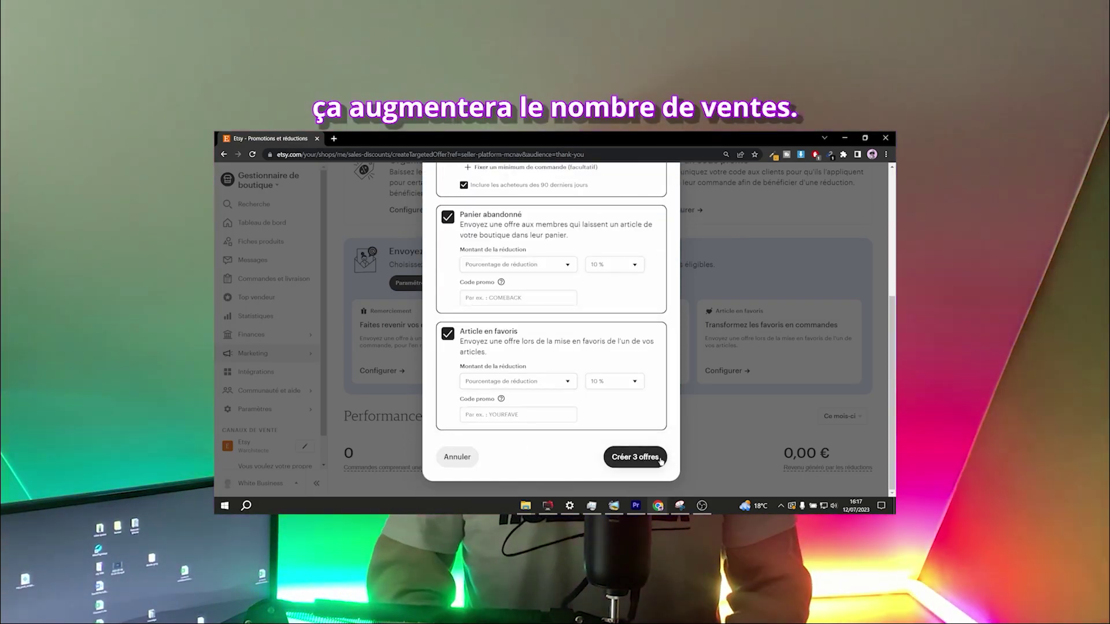